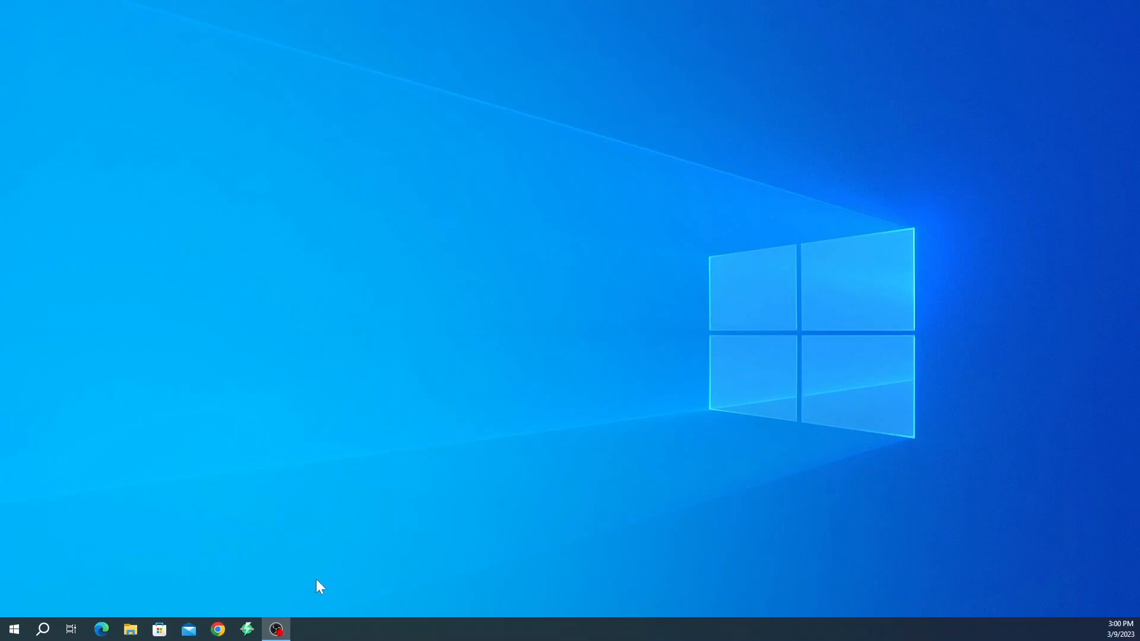
Open the vCenter HTML5 vSphere Client in Chrome and sign in with the administrator account
left_click(218, 630)
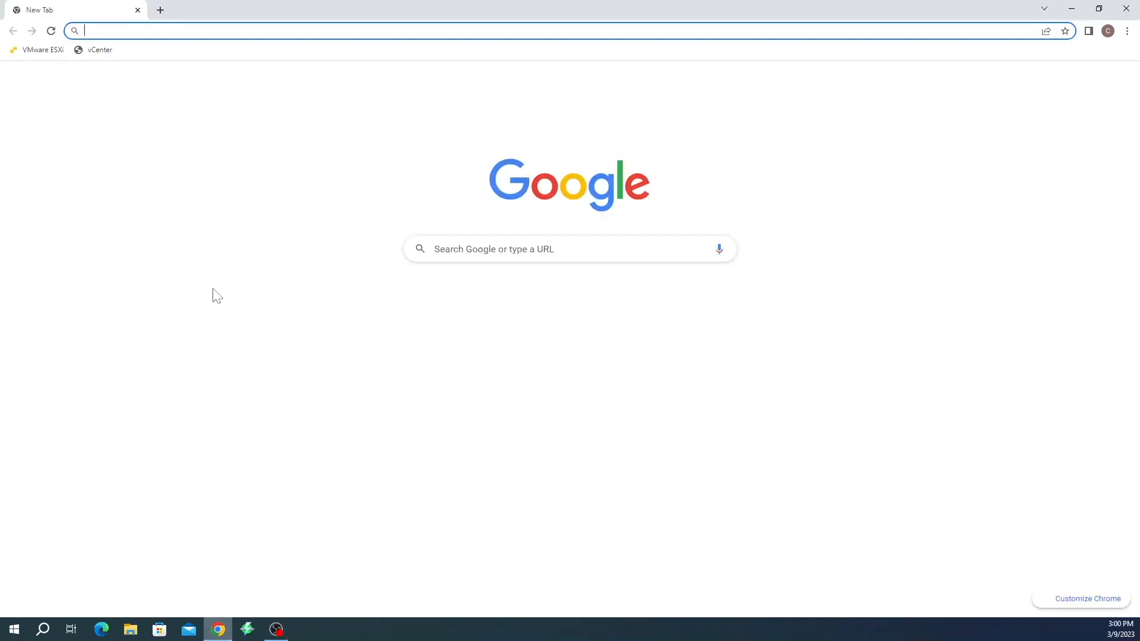
left_click(100, 50)
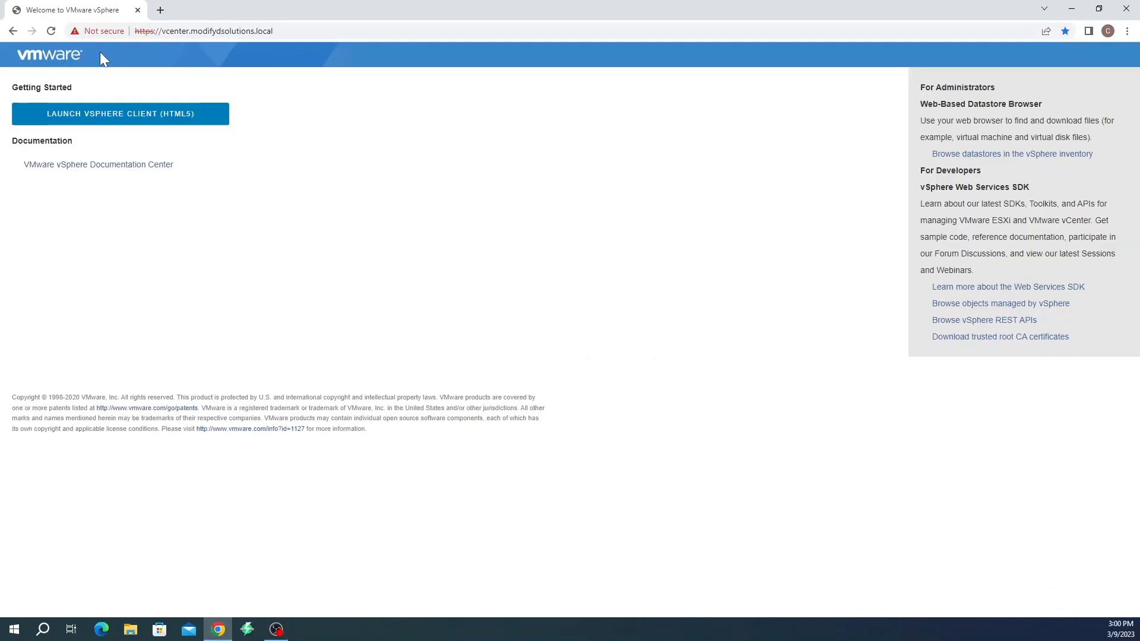
left_click(118, 113)
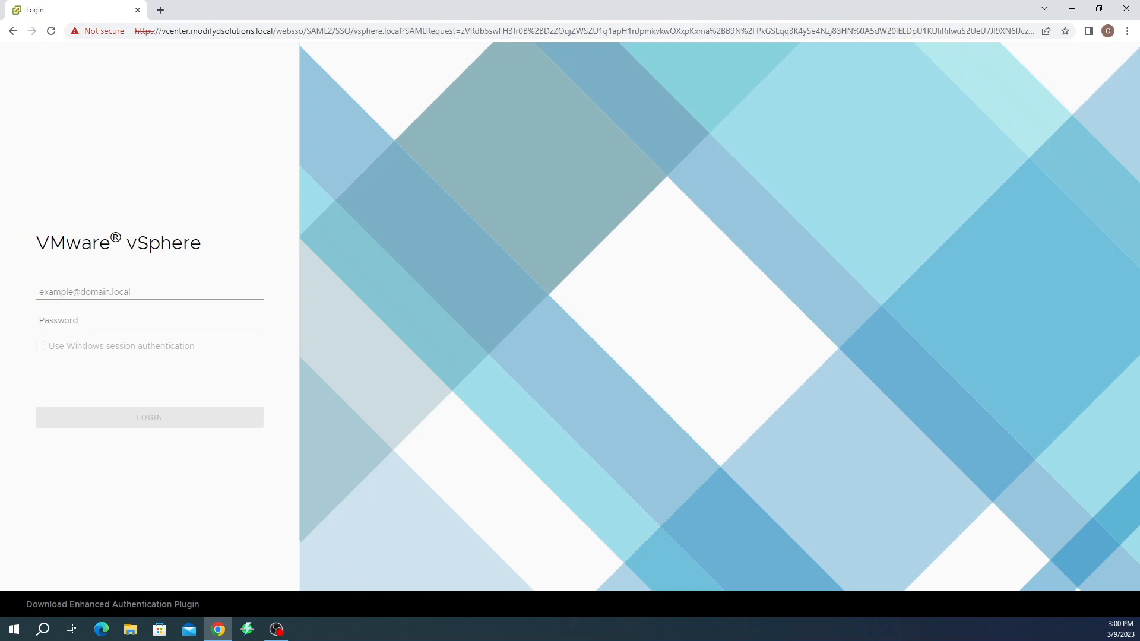
left_click(166, 293)
left_click(169, 337)
left_click(166, 320)
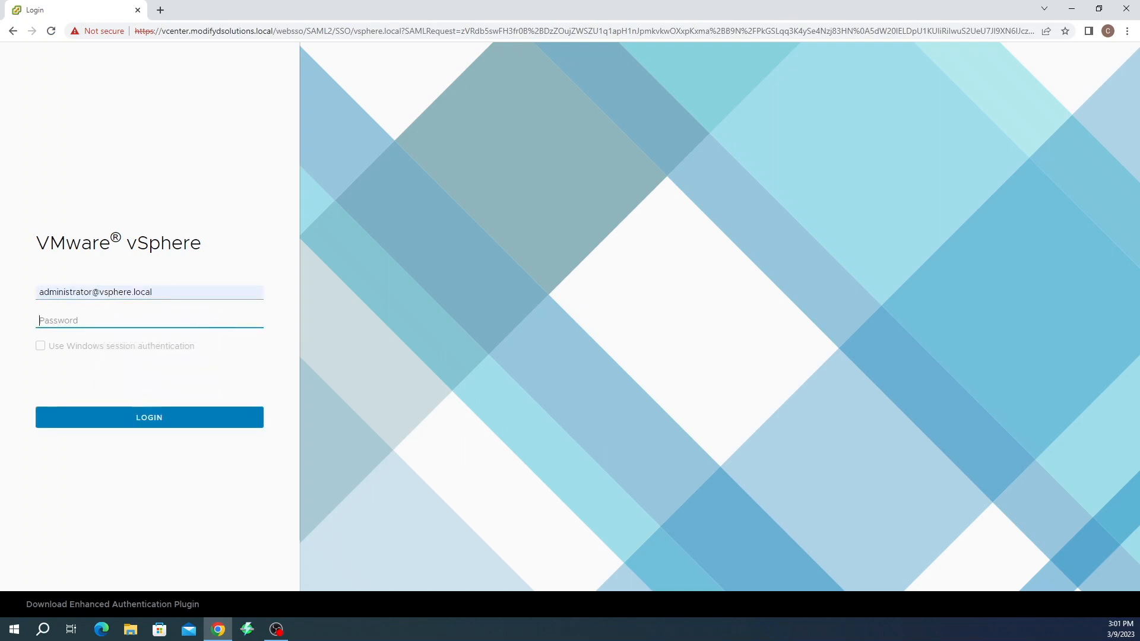
type("V")
type("•••")
key("Return")
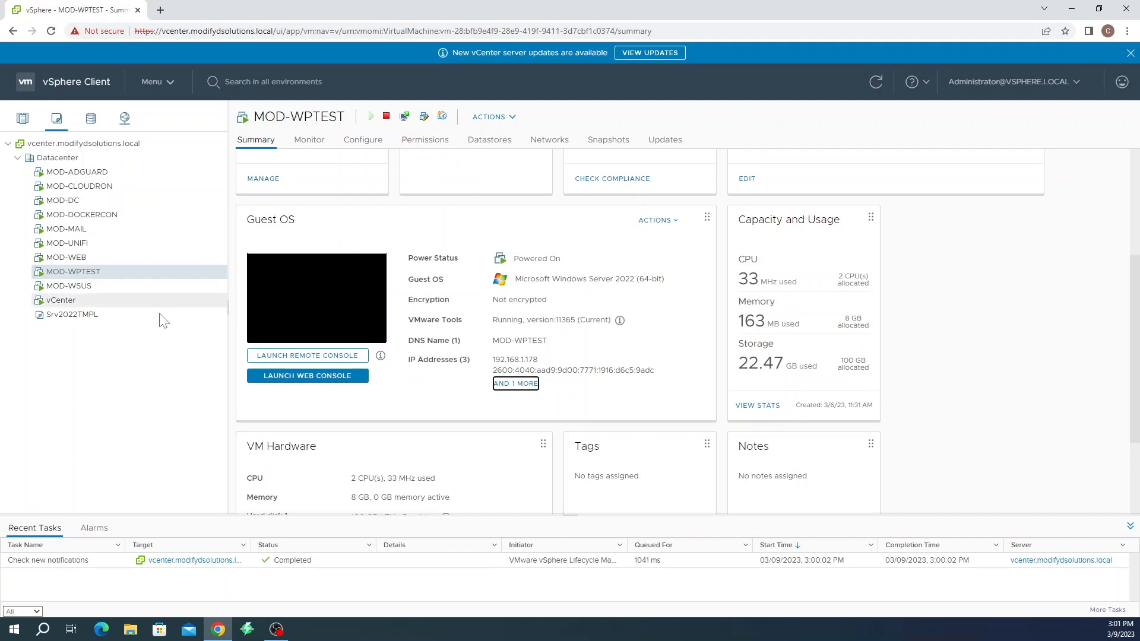
Start a new VM from template Srv2022TMPL and name it YTWPTEST
right_click(72, 319)
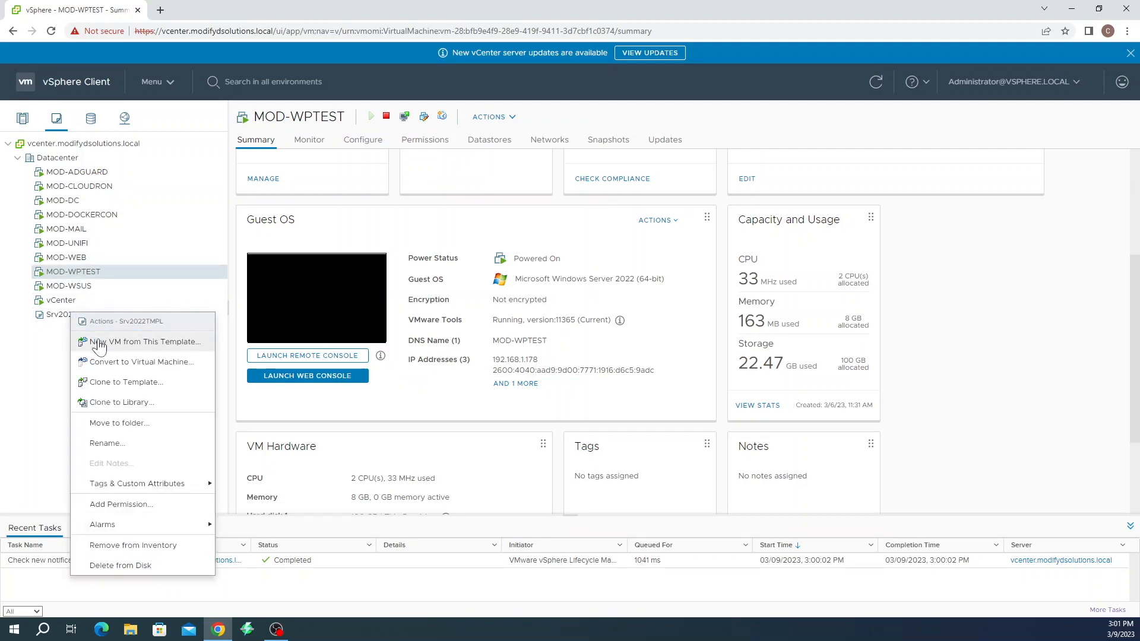
left_click(99, 342)
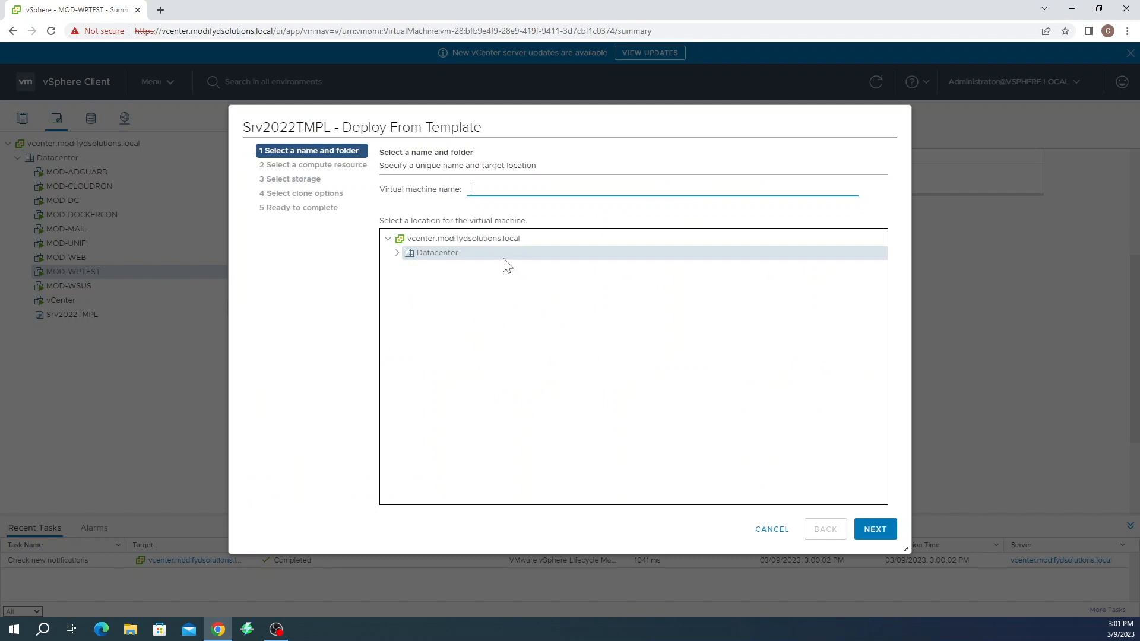
type("WTWPTEST")
left_click_drag(479, 190, 467, 199)
type("Y")
Keep the default compute resource and store the VM on datastore2 with a thin-provisioned disk
left_click(876, 529)
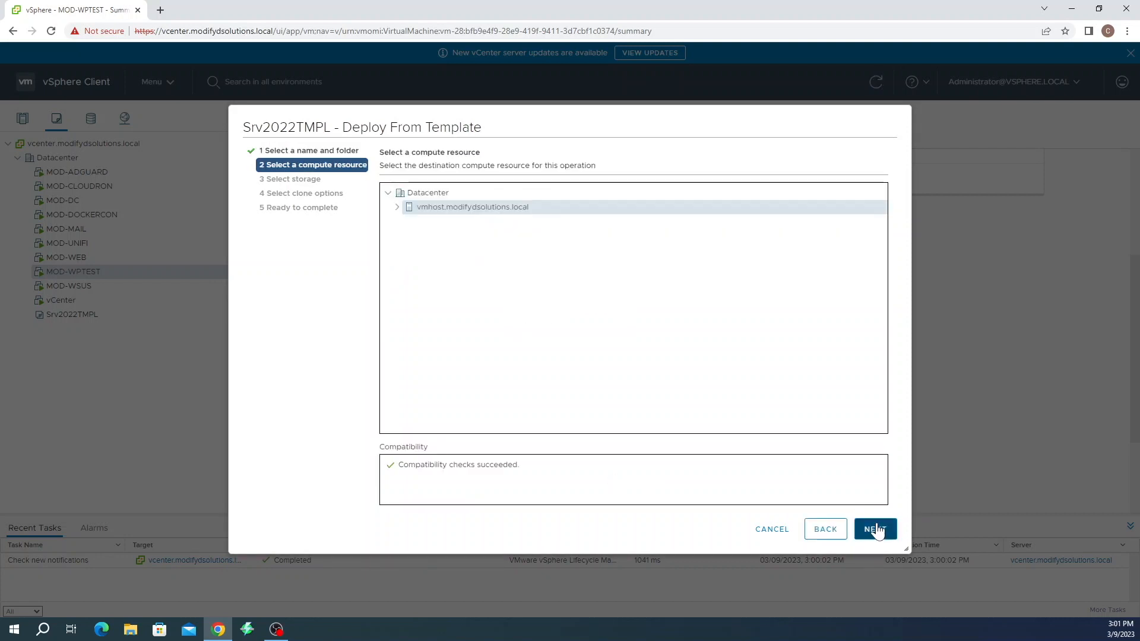
left_click(876, 529)
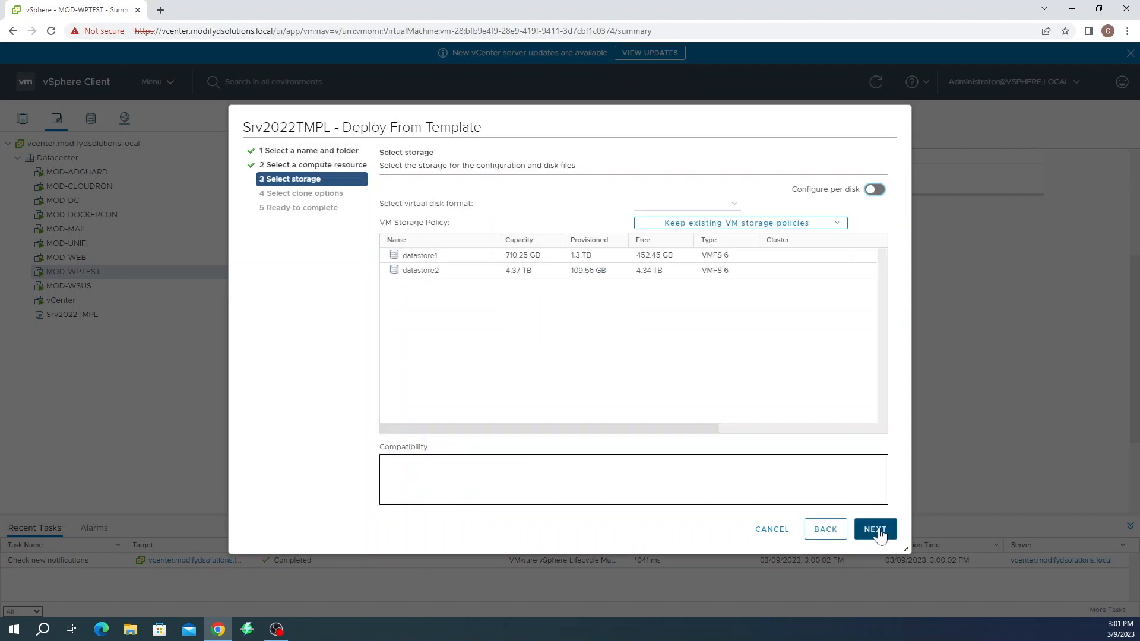
left_click(485, 274)
left_click(720, 202)
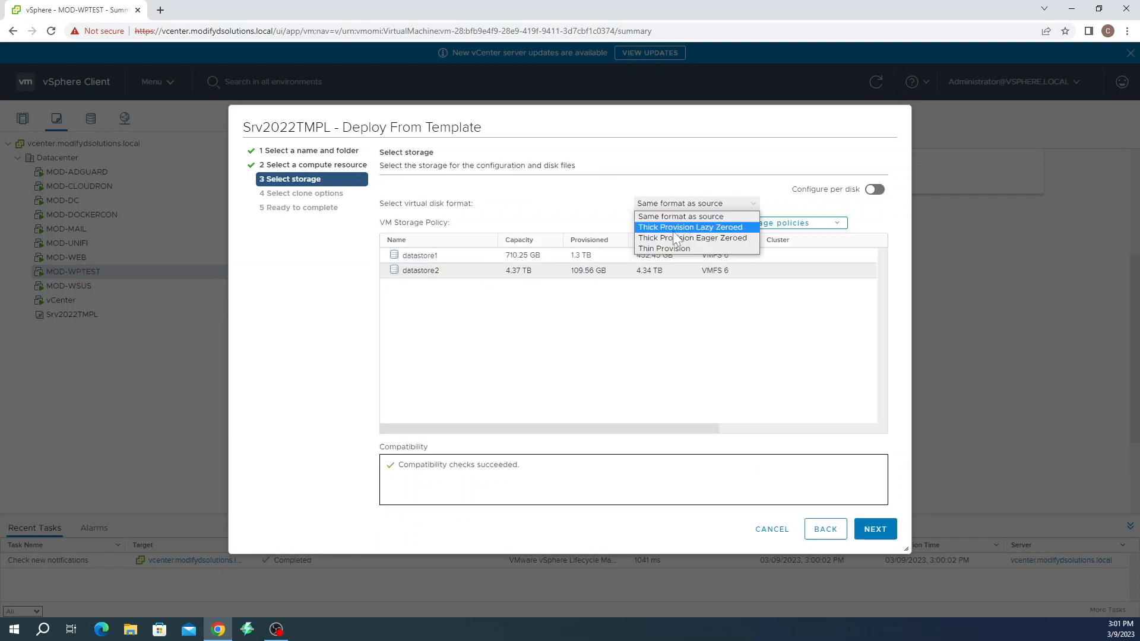
left_click(659, 246)
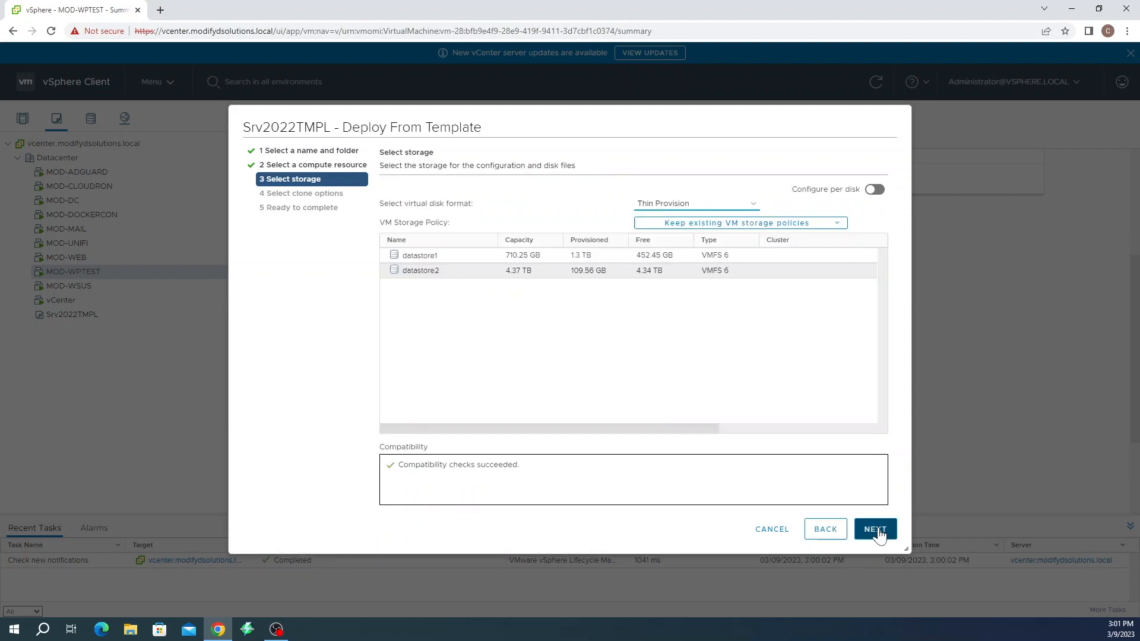
left_click(875, 529)
Enable OS customization with the Windows Server spec and power-on, then create the VM
left_click(483, 195)
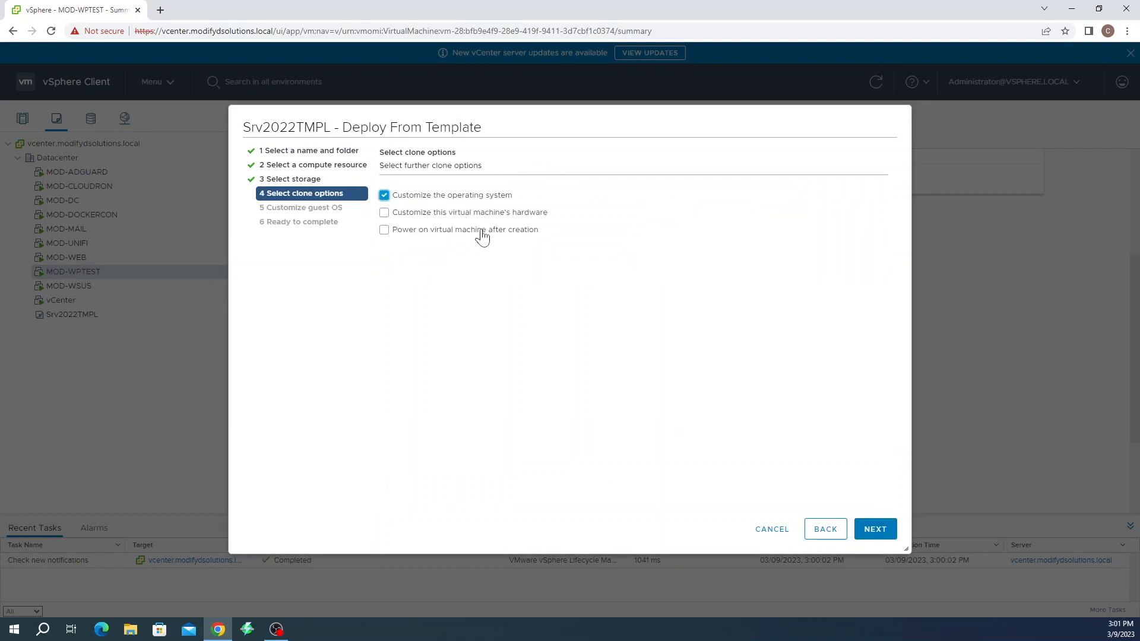
left_click(482, 233)
left_click(868, 529)
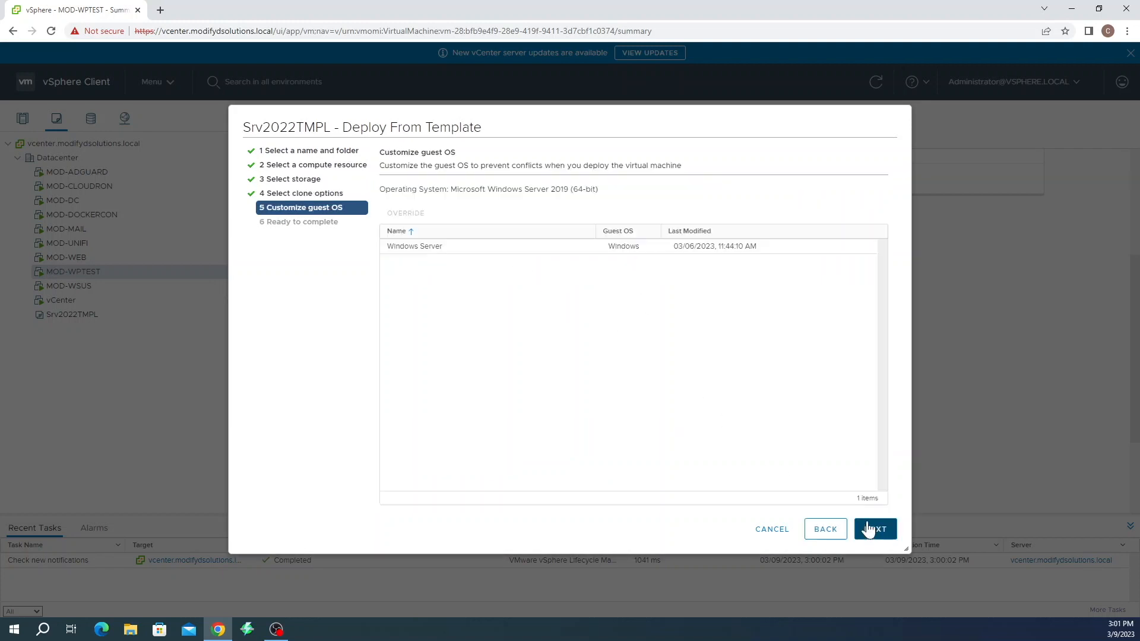
left_click(440, 256)
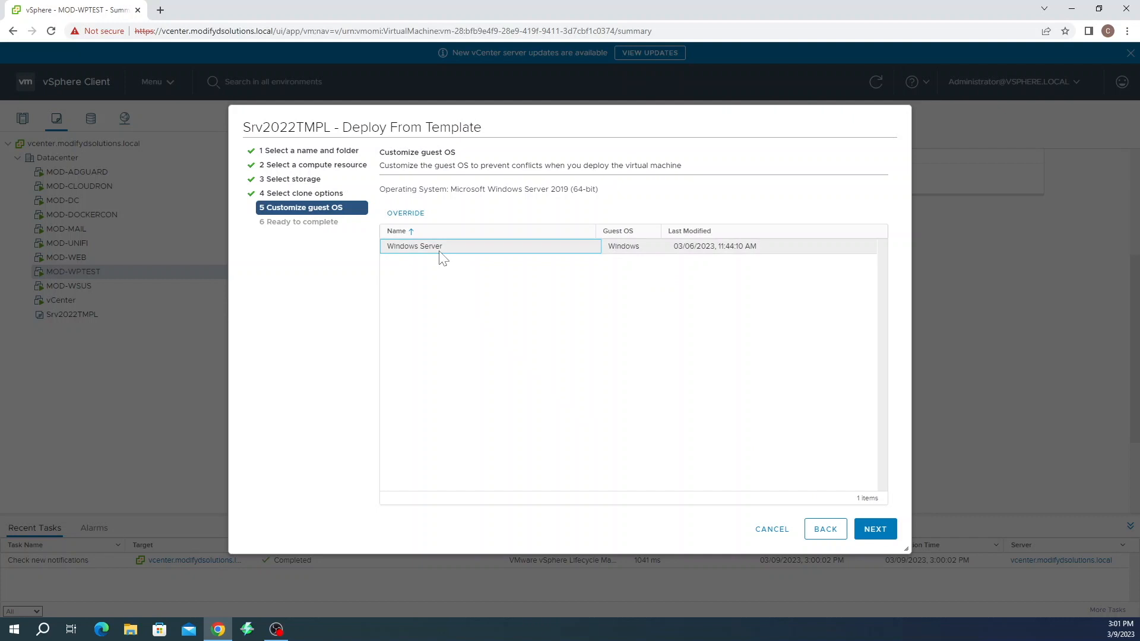
left_click(874, 530)
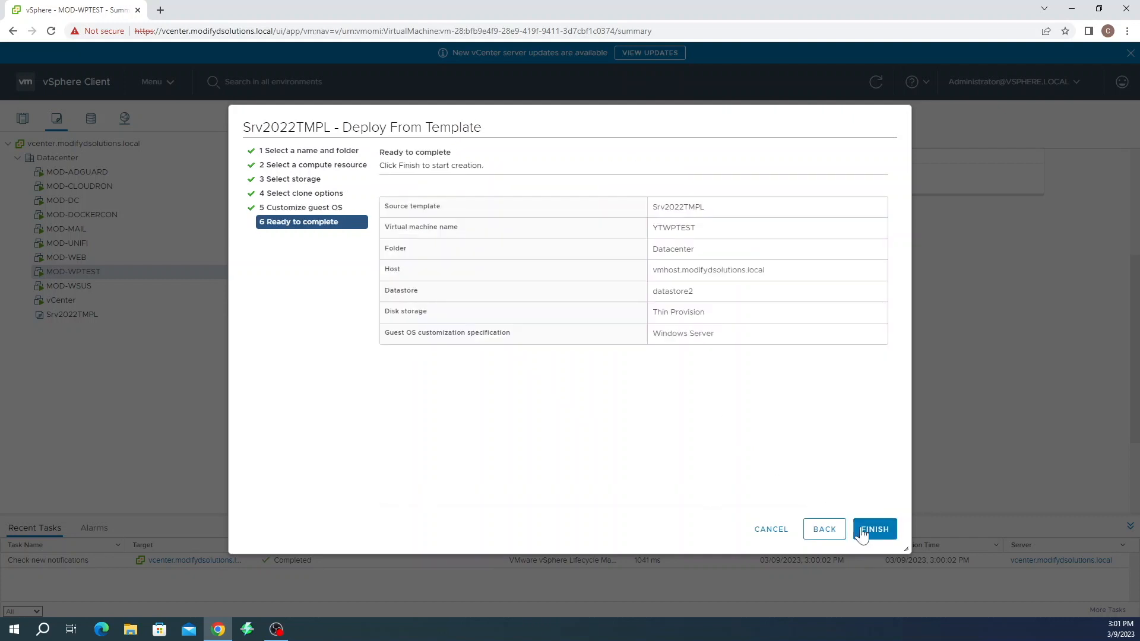
left_click(874, 530)
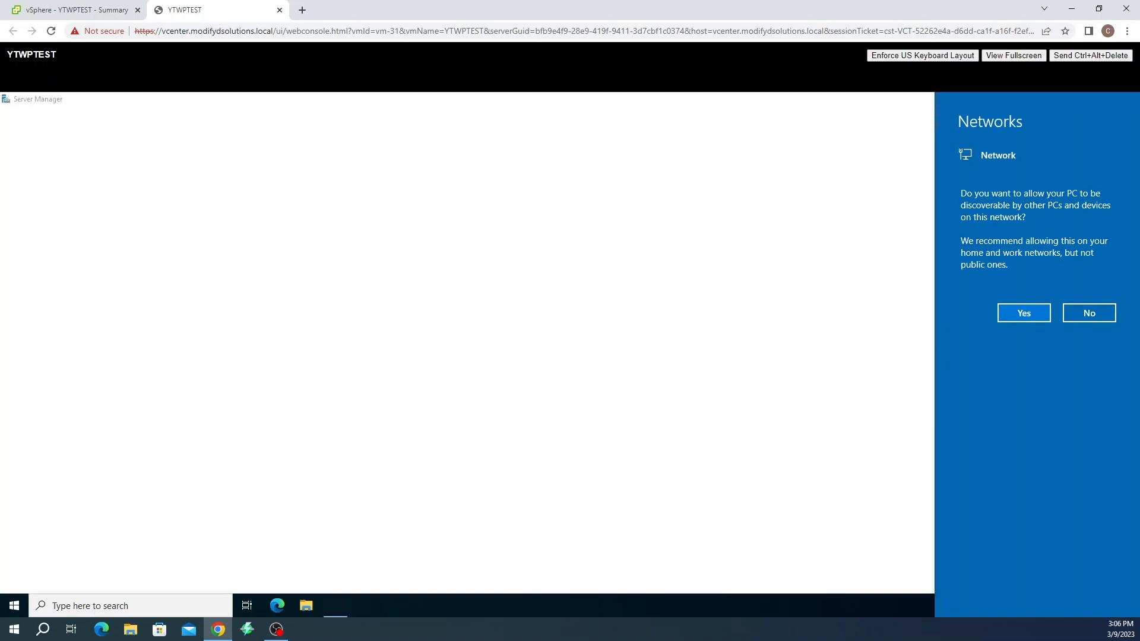
Allow network discovery, dismiss the Windows Admin Center notice, and view Local Server properties
left_click(1026, 311)
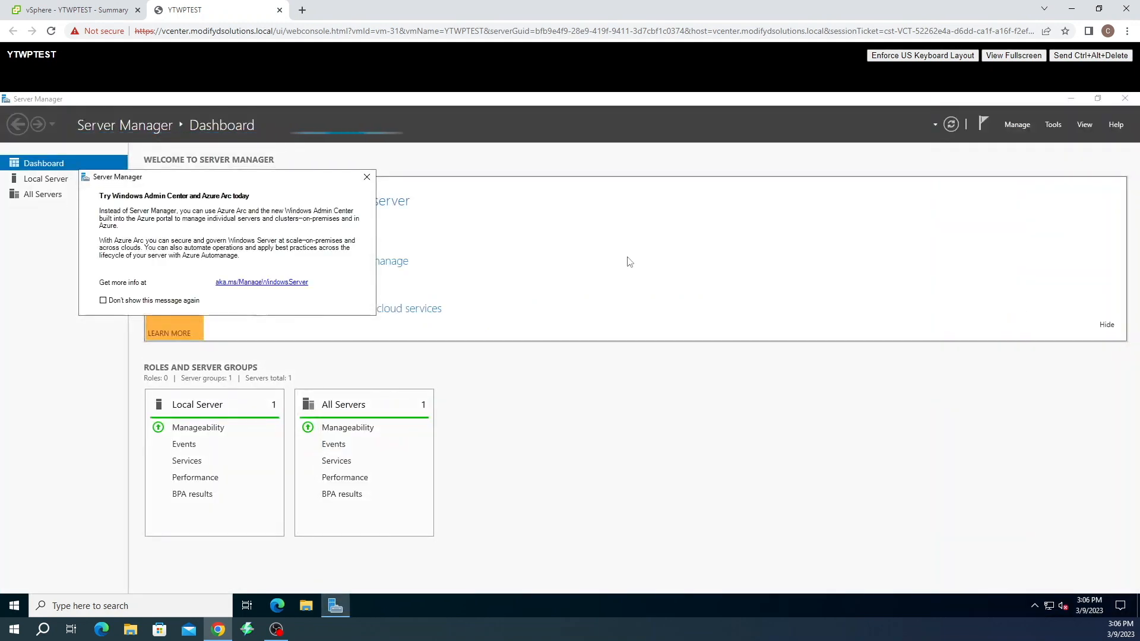
left_click(366, 178)
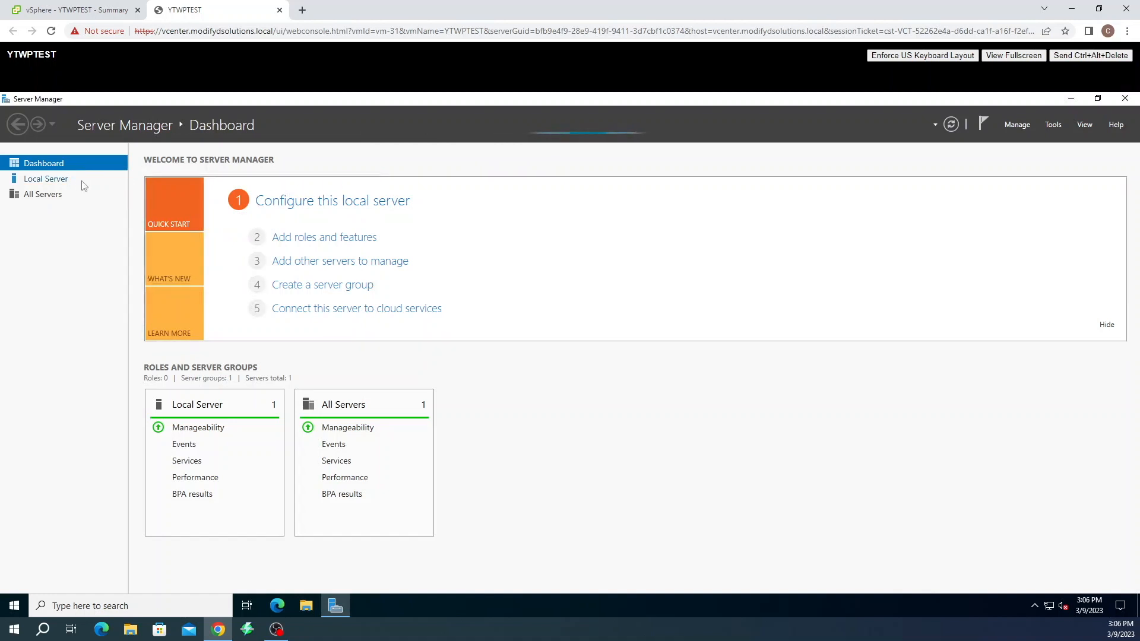
left_click(64, 186)
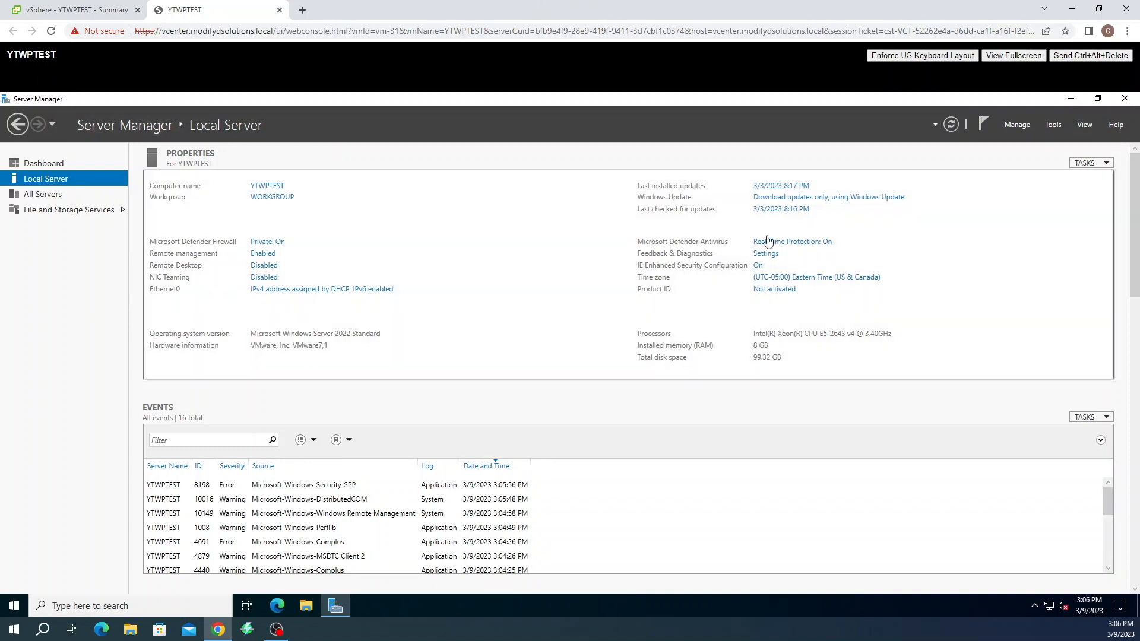
Turn IE Enhanced Security Configuration off for both Administrators and Users
left_click(757, 266)
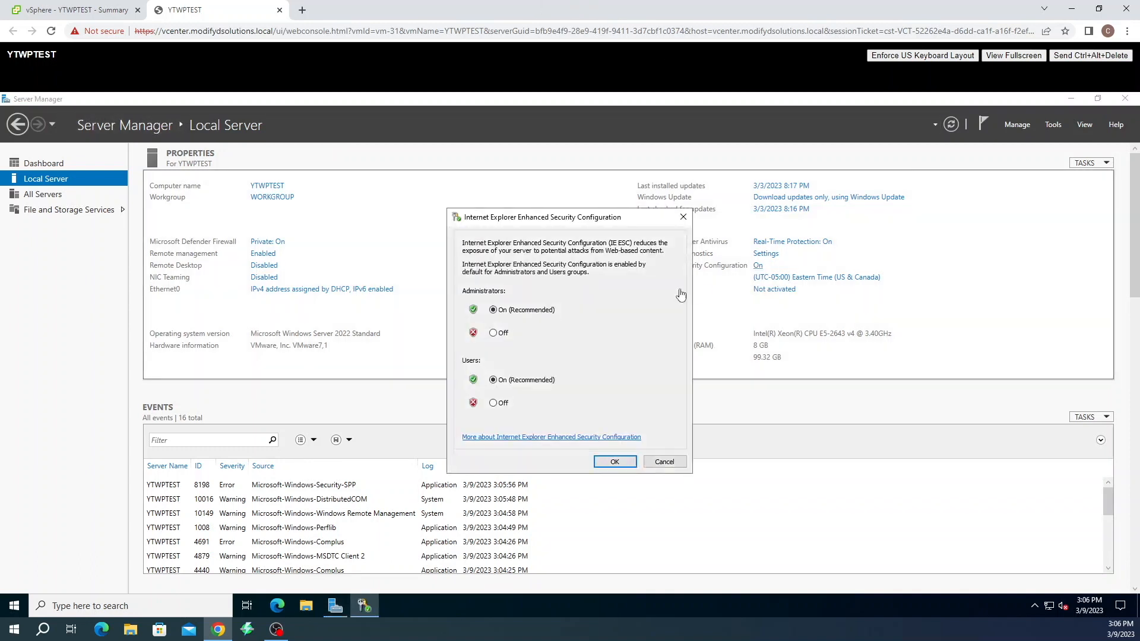
left_click(504, 333)
left_click(502, 404)
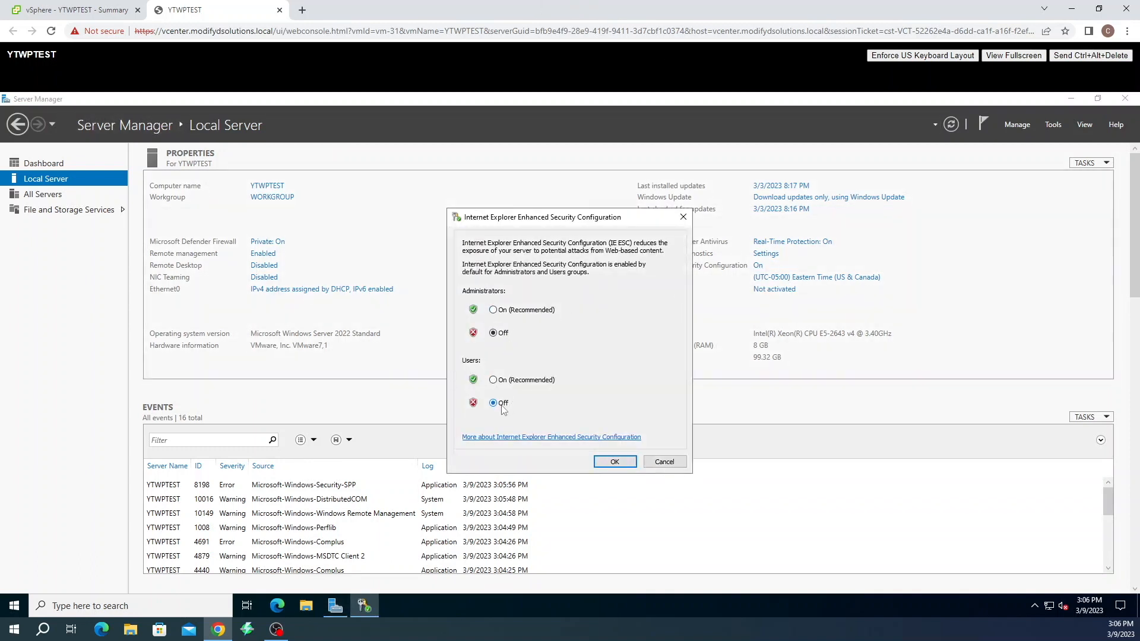
left_click(614, 462)
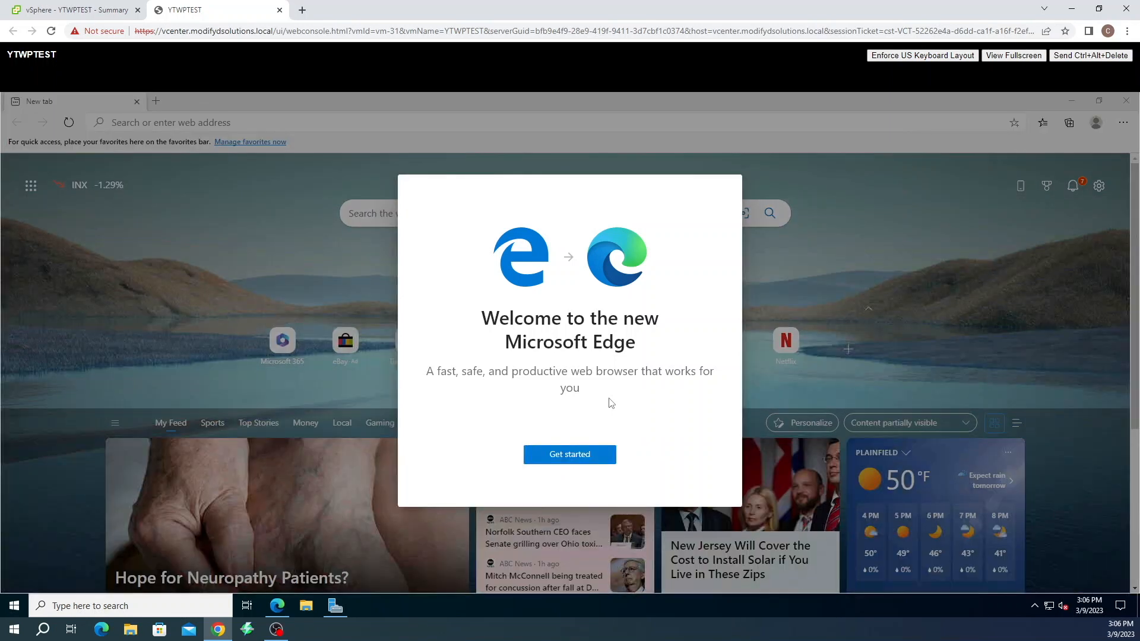
Complete Edge's first-run setup without signing in to sync
left_click(589, 463)
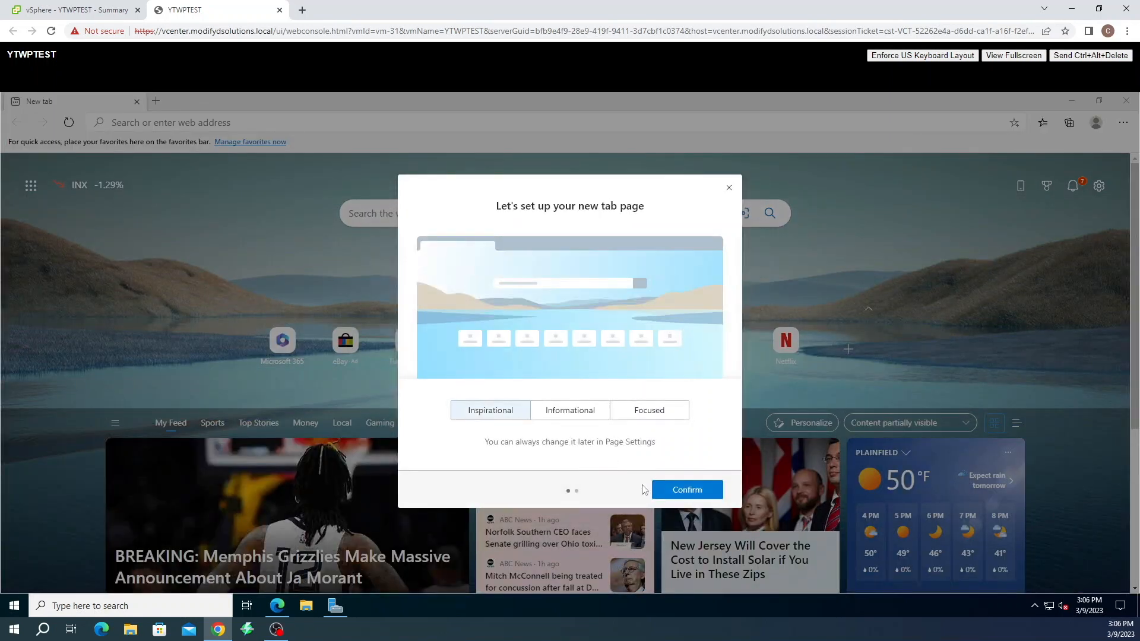
left_click(657, 494)
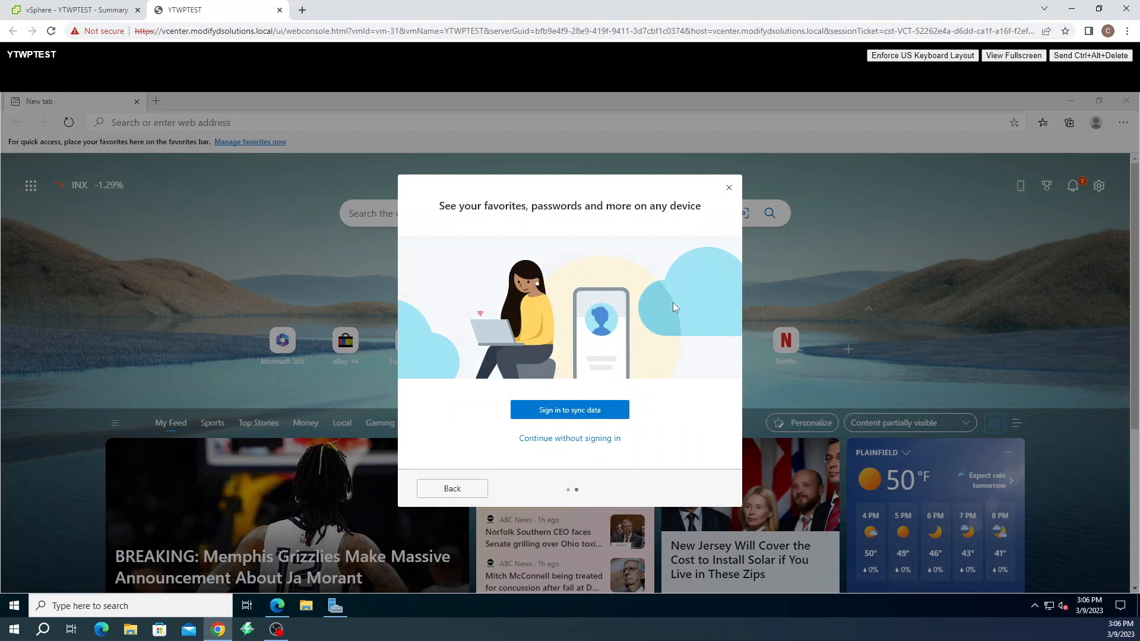
left_click(728, 187)
Search for mysql and navigate to the MySQL Installer download page
left_click(190, 121)
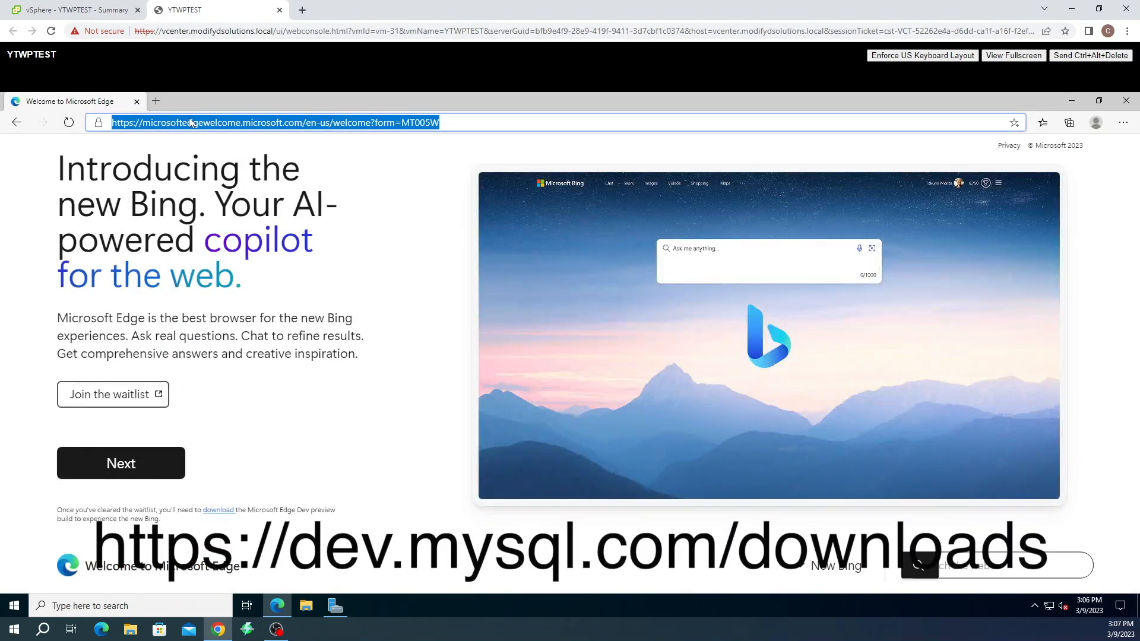
type("mysql")
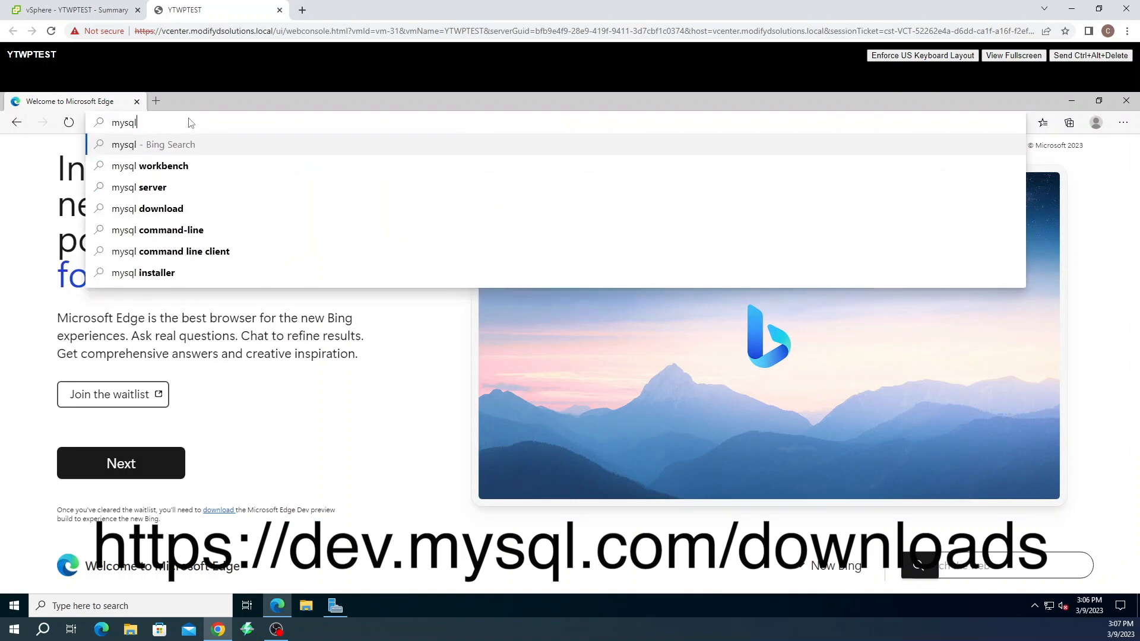
key("Return")
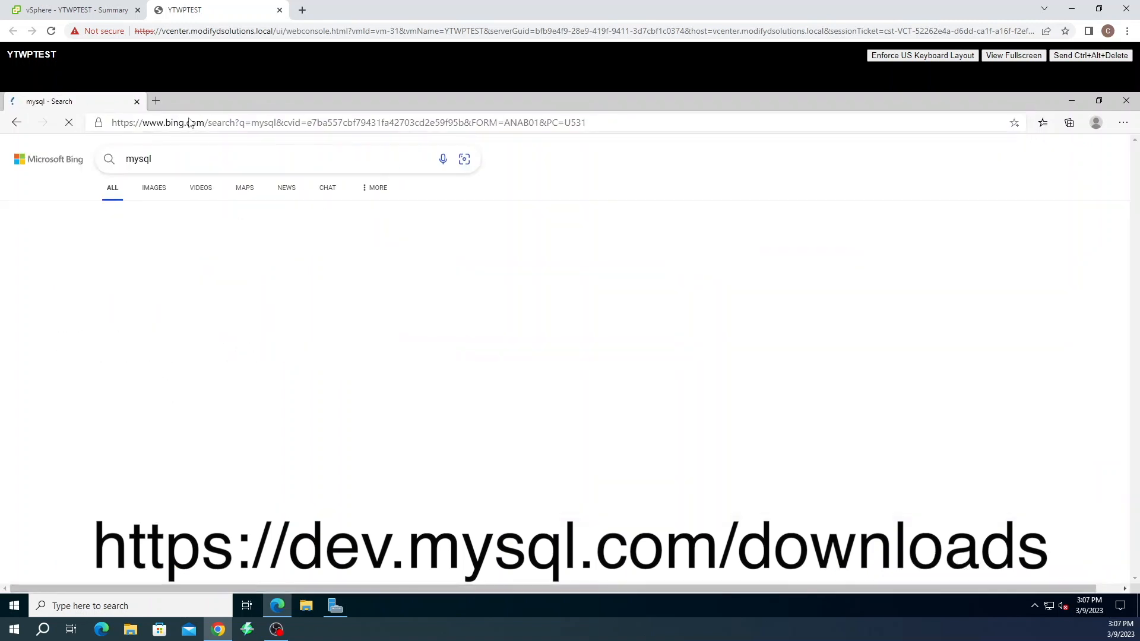
scroll(235, 527, "down", 2)
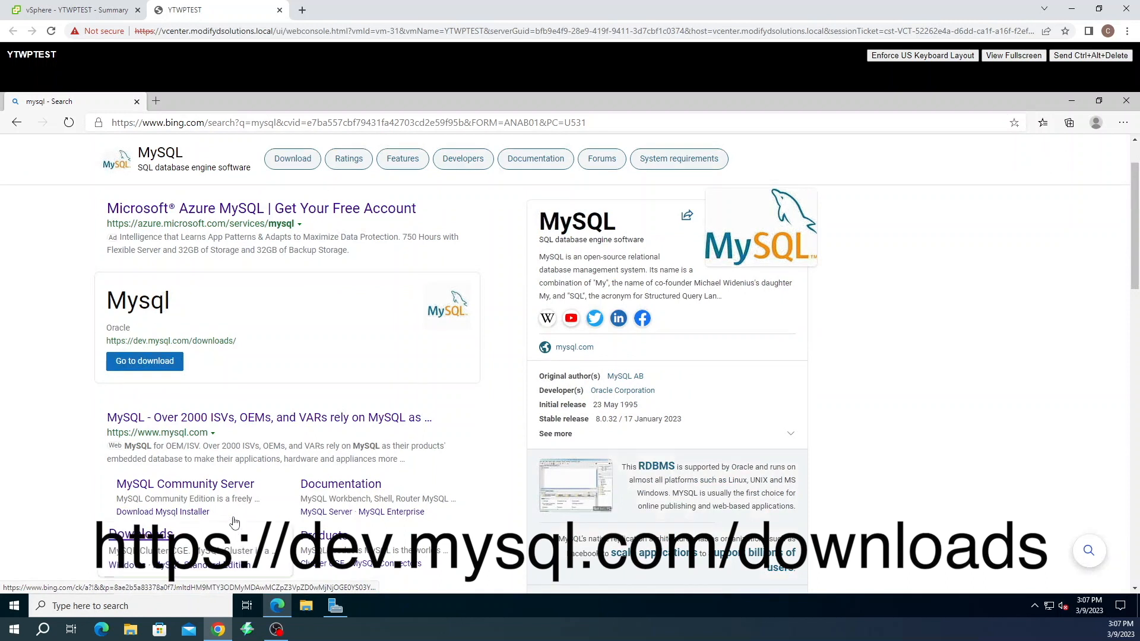
left_click(212, 484)
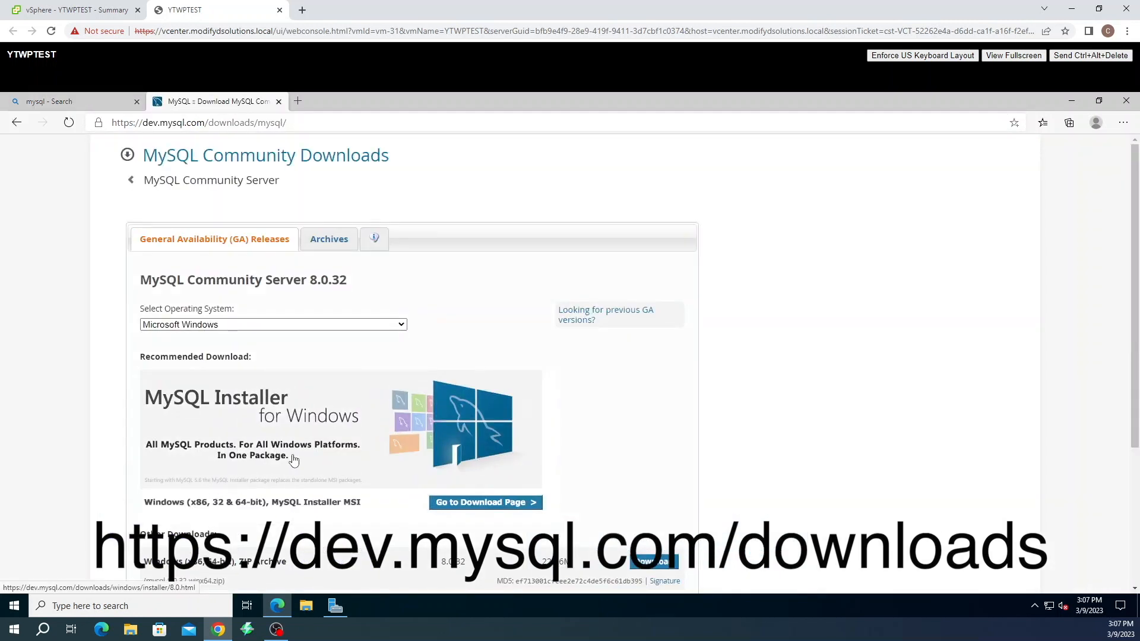
scroll(285, 463, "down", 2)
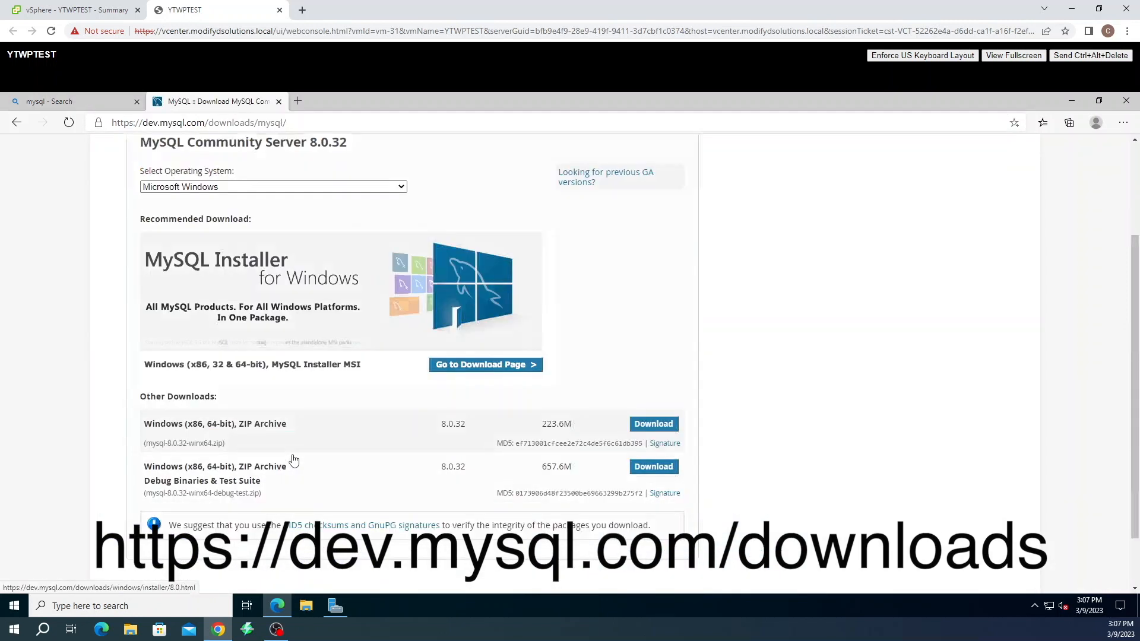
left_click(497, 368)
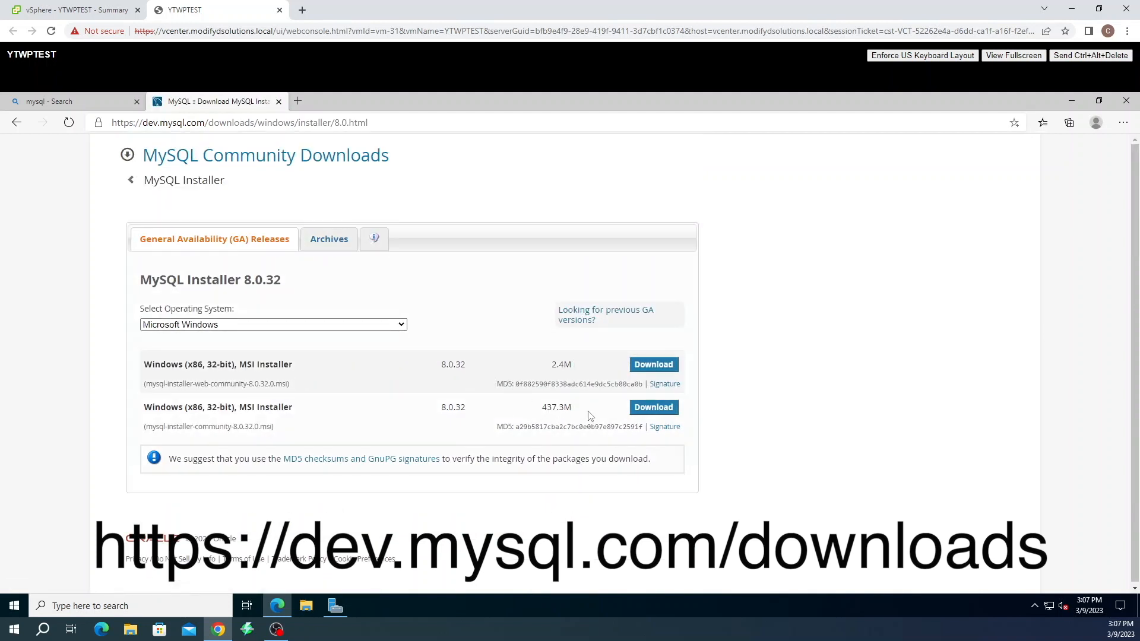
Download the 437.3M MySQL Installer without an account and show it in its folder
left_click(651, 408)
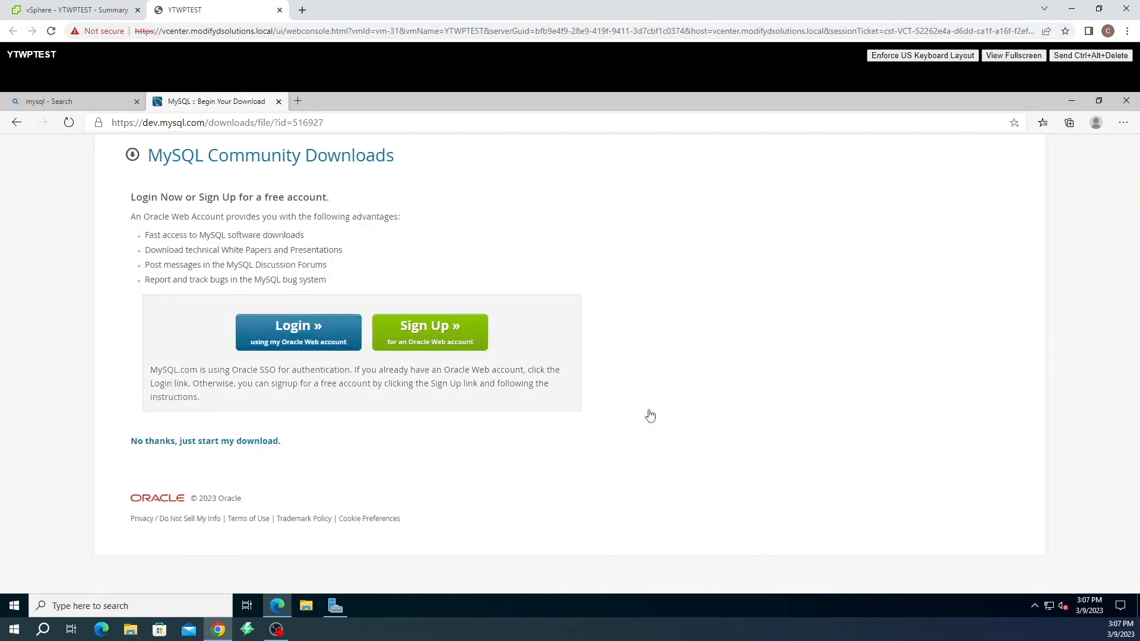
left_click(255, 444)
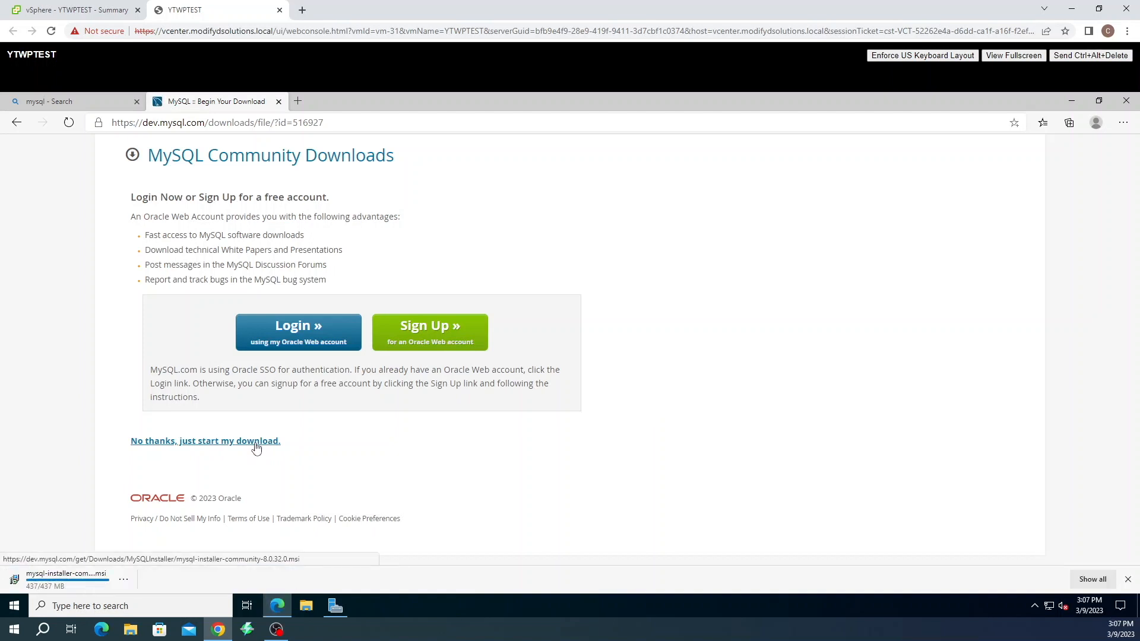
left_click(124, 581)
left_click(145, 475)
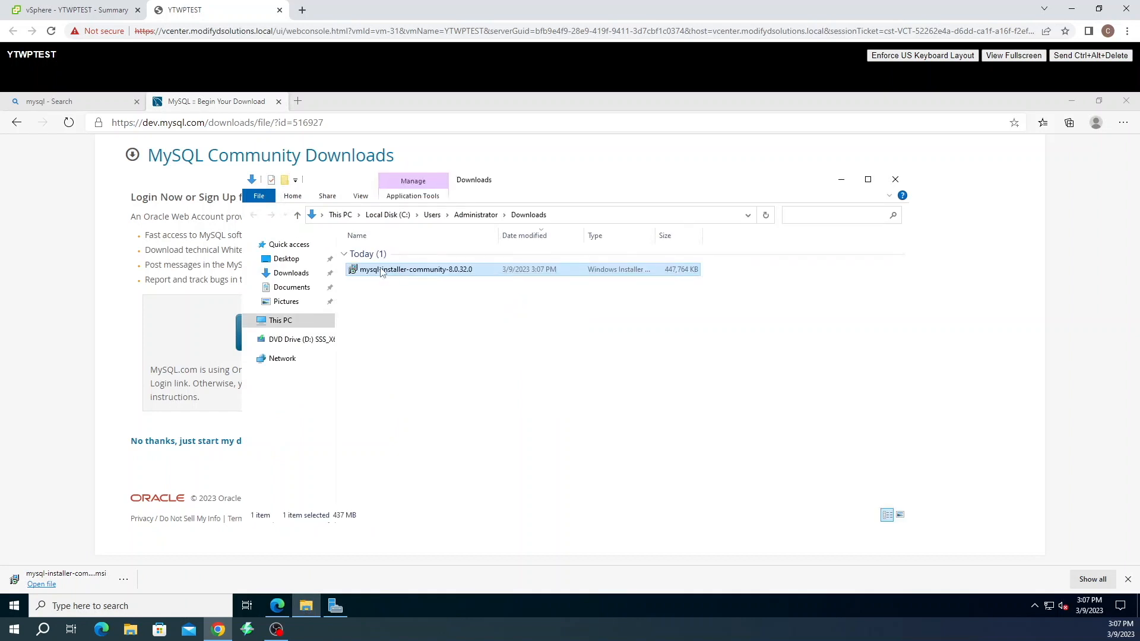
Run the MySQL installer and choose the Custom setup type
double_click(380, 272)
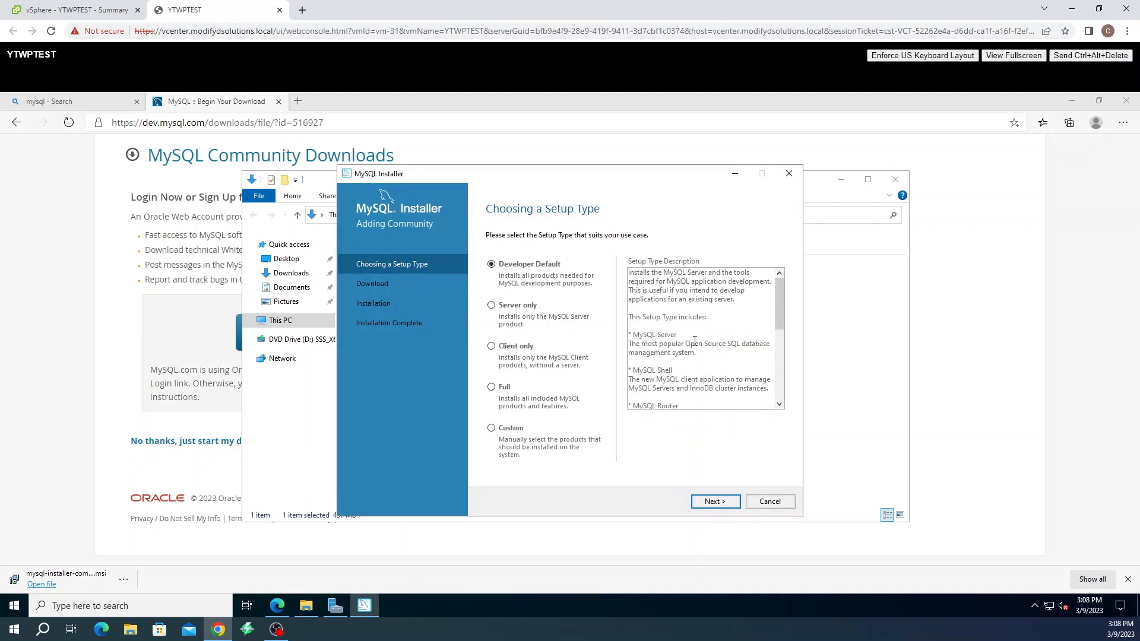
left_click(492, 428)
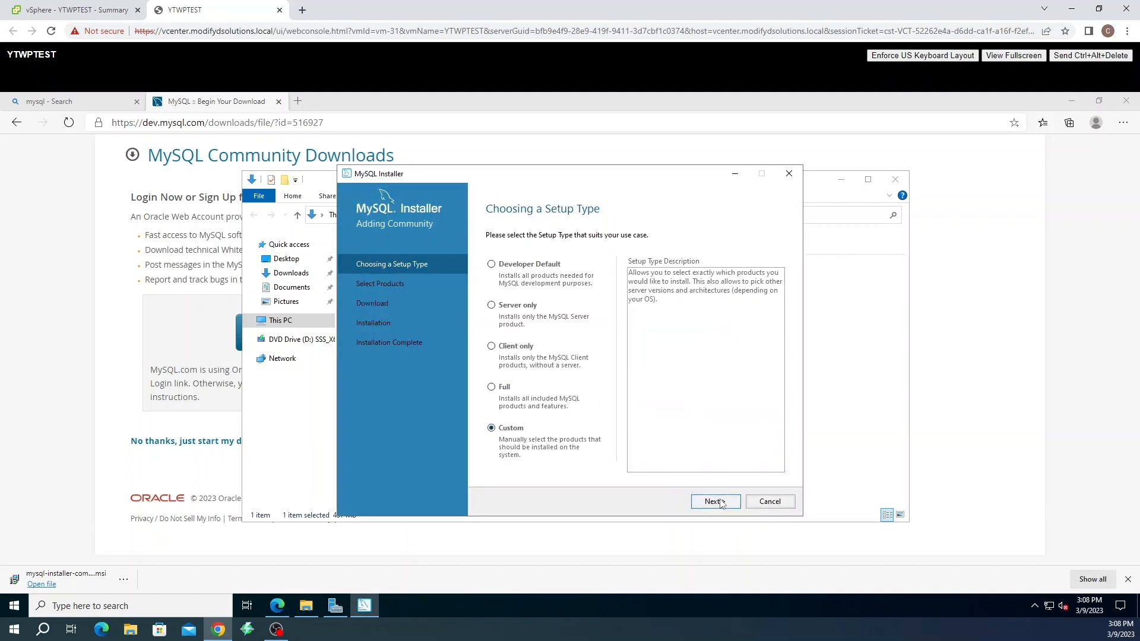
left_click(715, 501)
Add MySQL Server 8.0.32 - X64 to the products to install
left_click(492, 291)
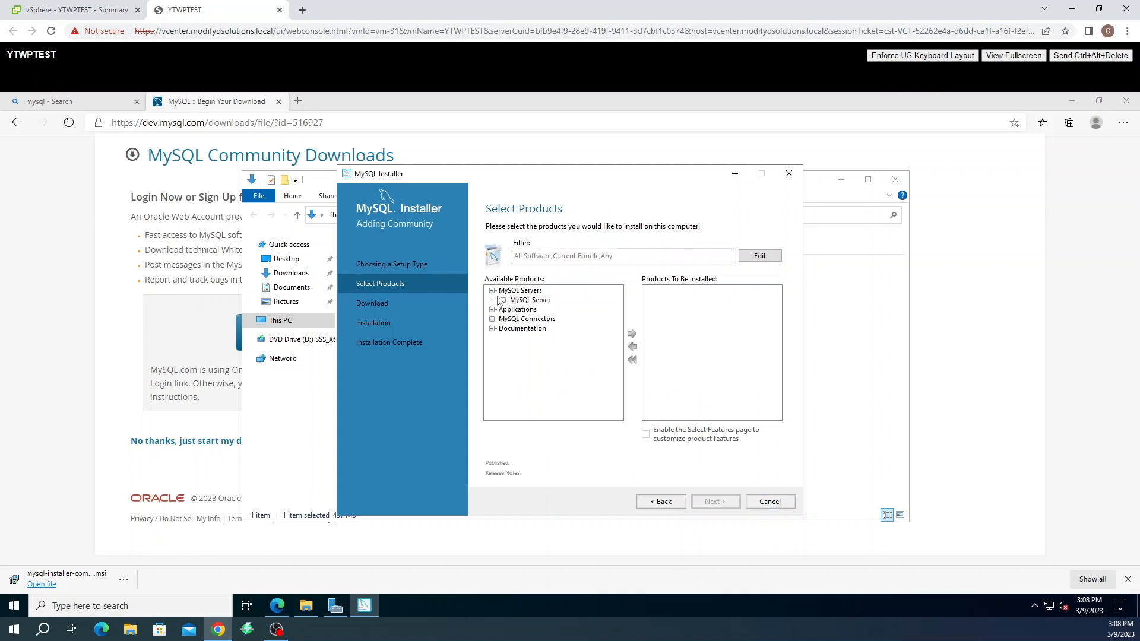
left_click(503, 299)
left_click(523, 310)
left_click(514, 309)
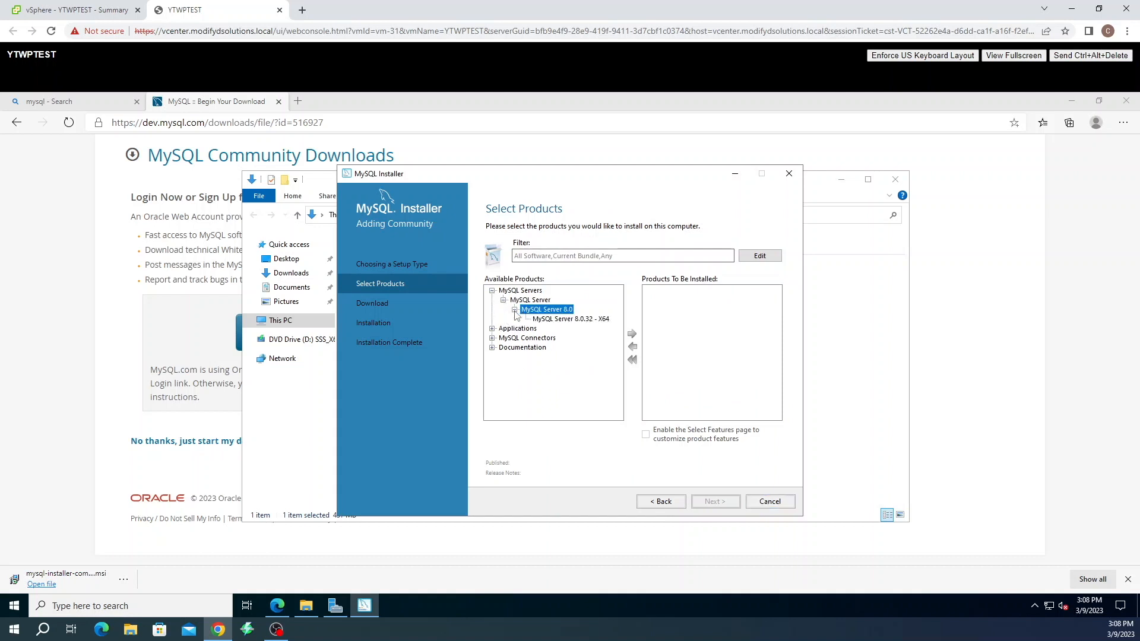
left_click(552, 319)
left_click(631, 334)
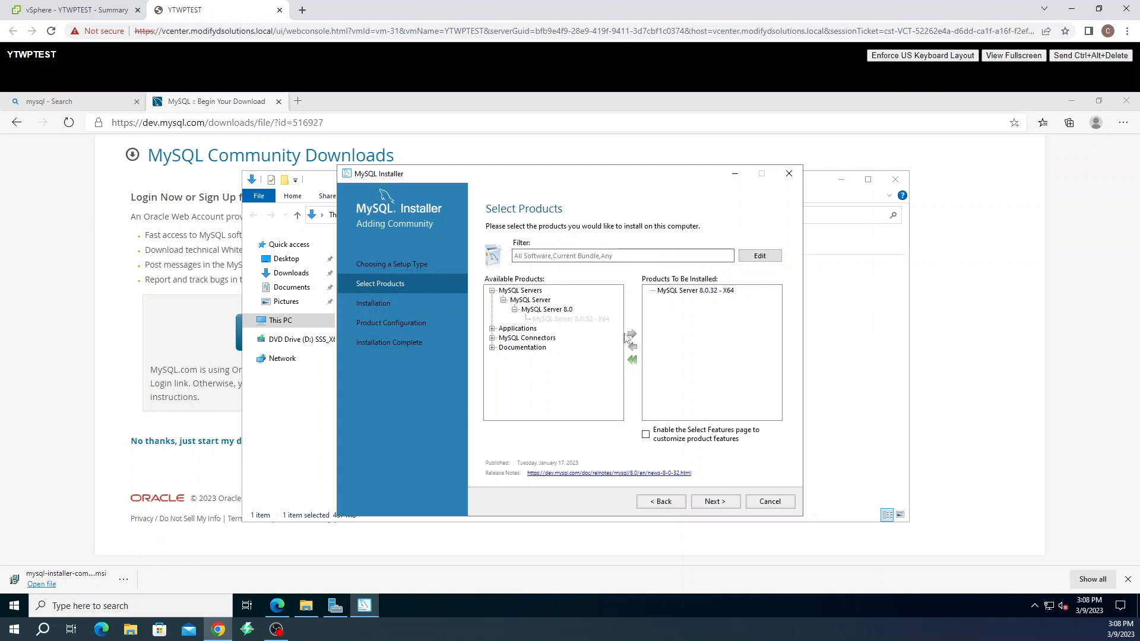
Add MySQL Workbench 8.0.32 - X64 to the products to install
left_click(492, 329)
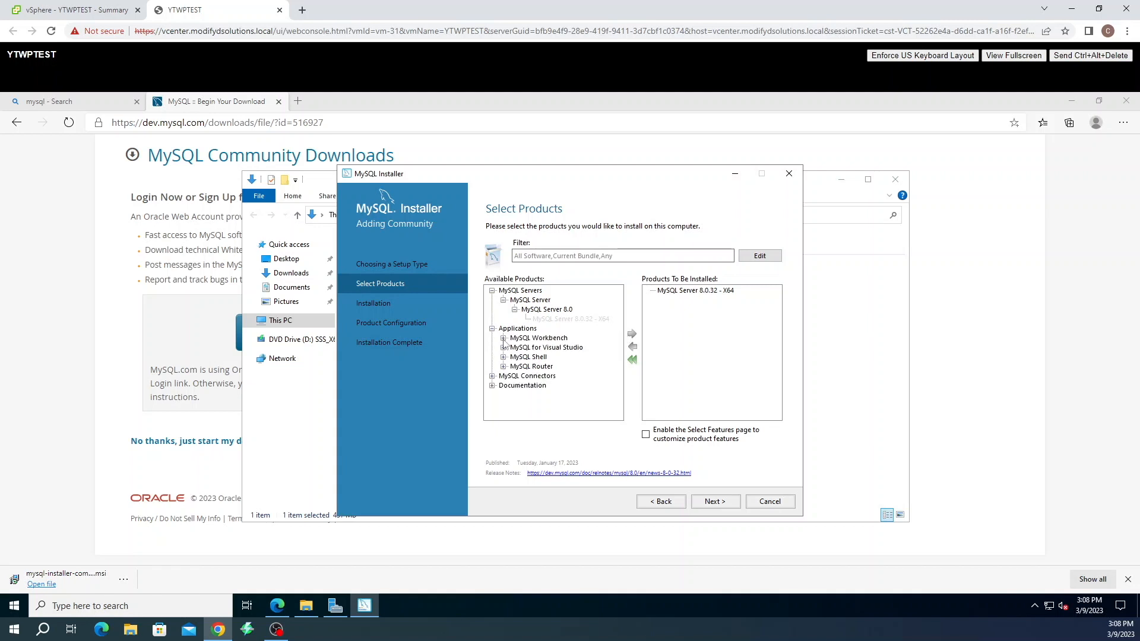
left_click(504, 338)
left_click(514, 348)
left_click(542, 358)
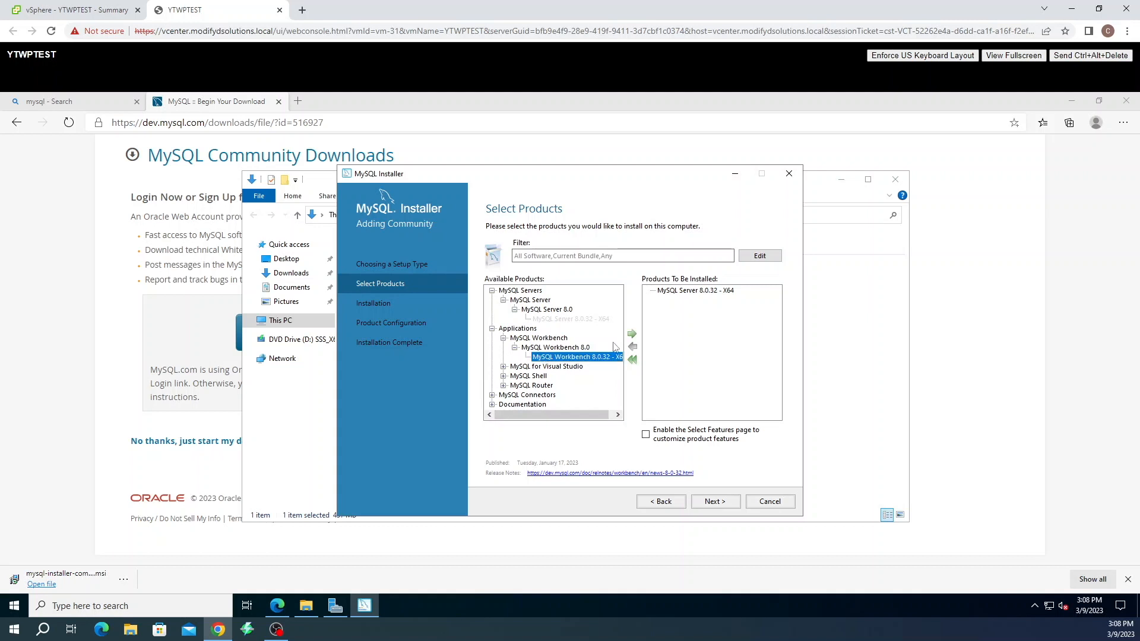
left_click(631, 333)
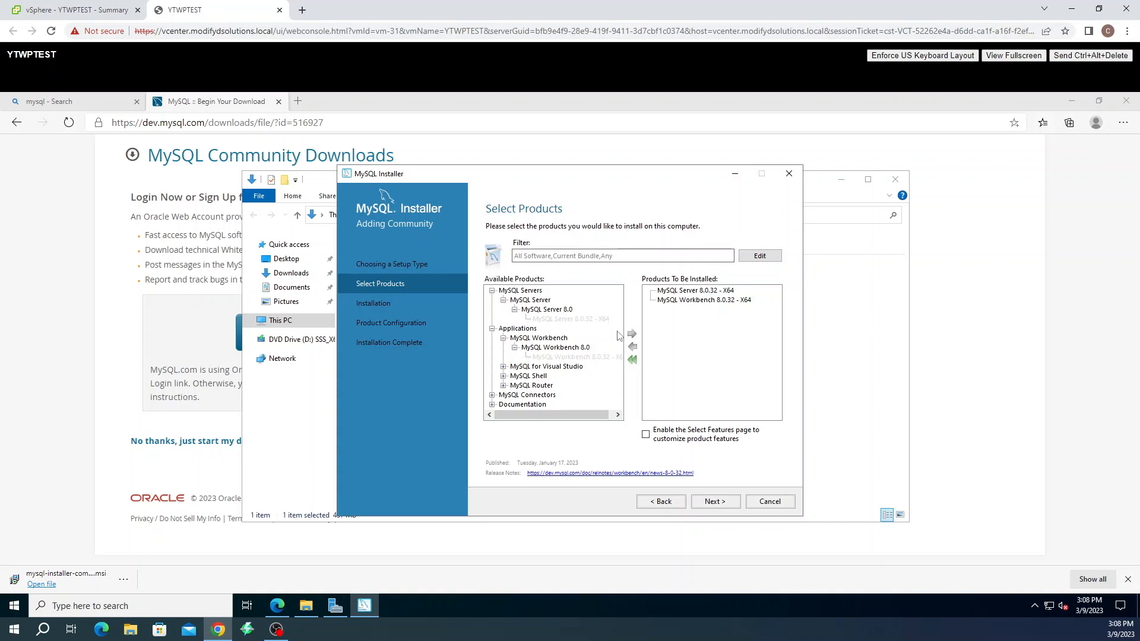
Install both selected products and continue to product configuration
left_click(723, 501)
left_click(722, 502)
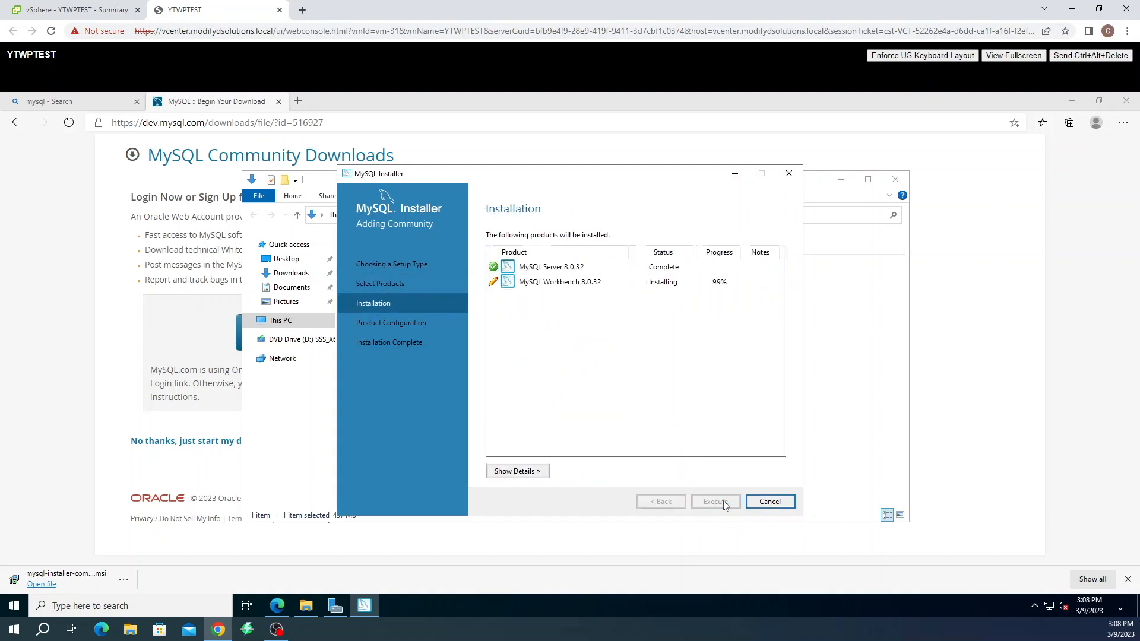
left_click(722, 501)
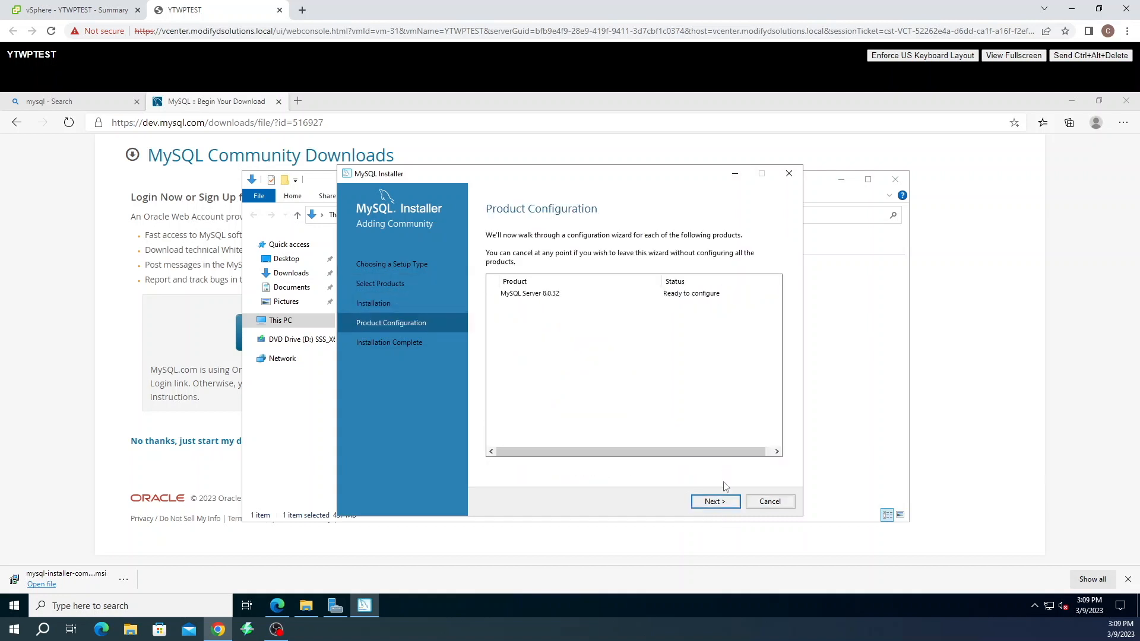
Accept the default type, networking, and strong password authentication settings
left_click(723, 503)
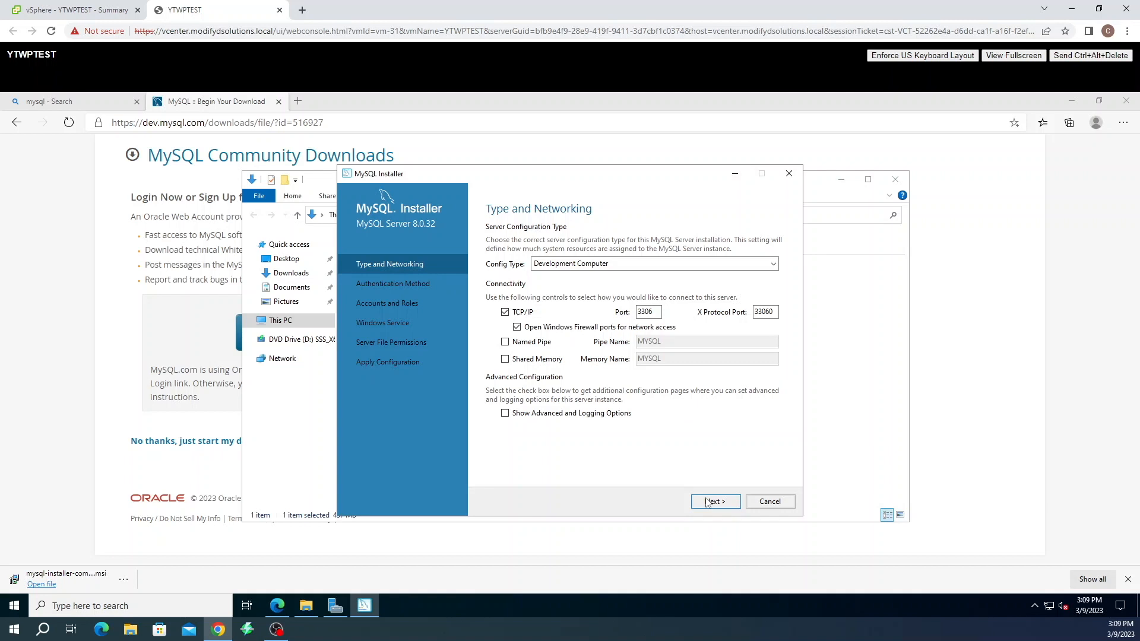
left_click(709, 504)
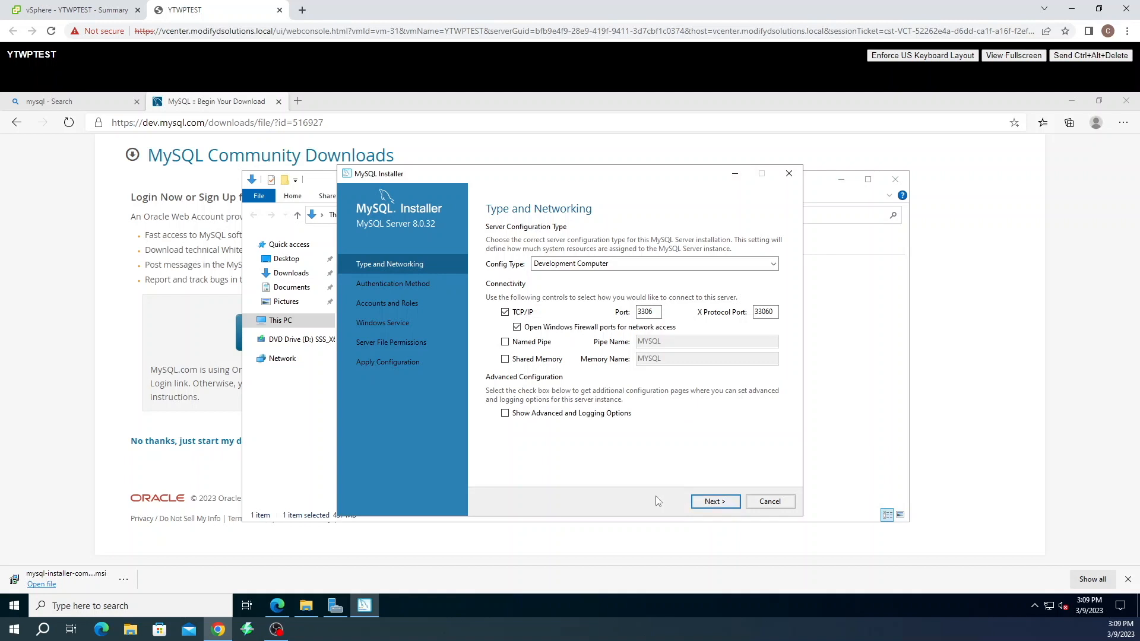
left_click(710, 506)
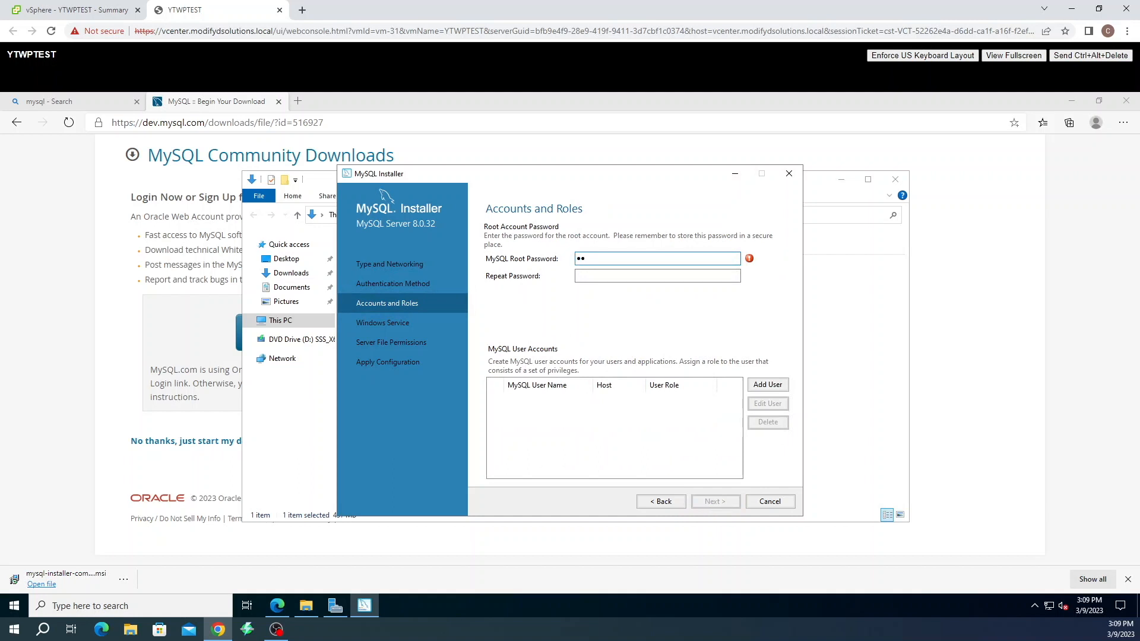
Enter and repeat the MySQL root password
type("••••••••")
key("Tab")
type("•")
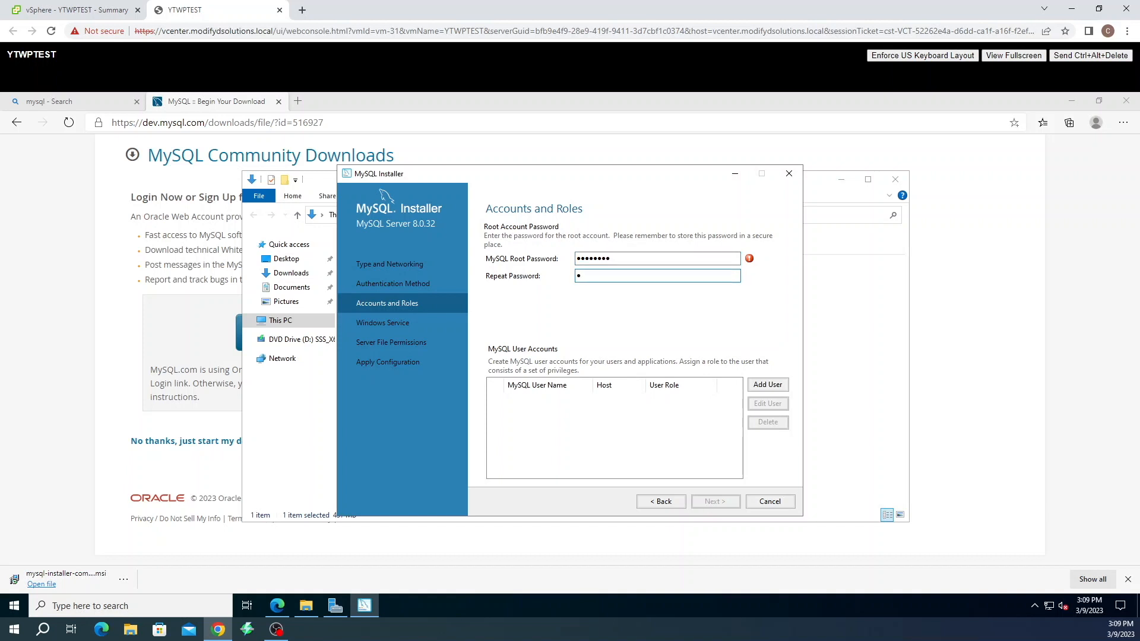
type("••••••")
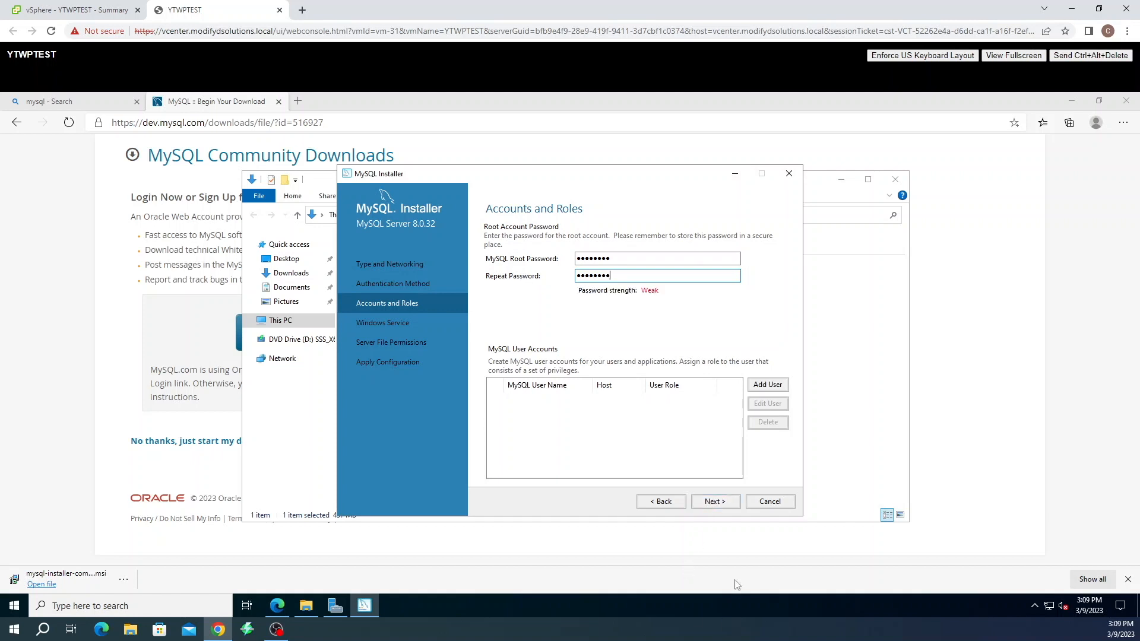
left_click(724, 503)
Accept default accounts, MySQL80 service and file permissions, apply the configuration, and finish
left_click(725, 504)
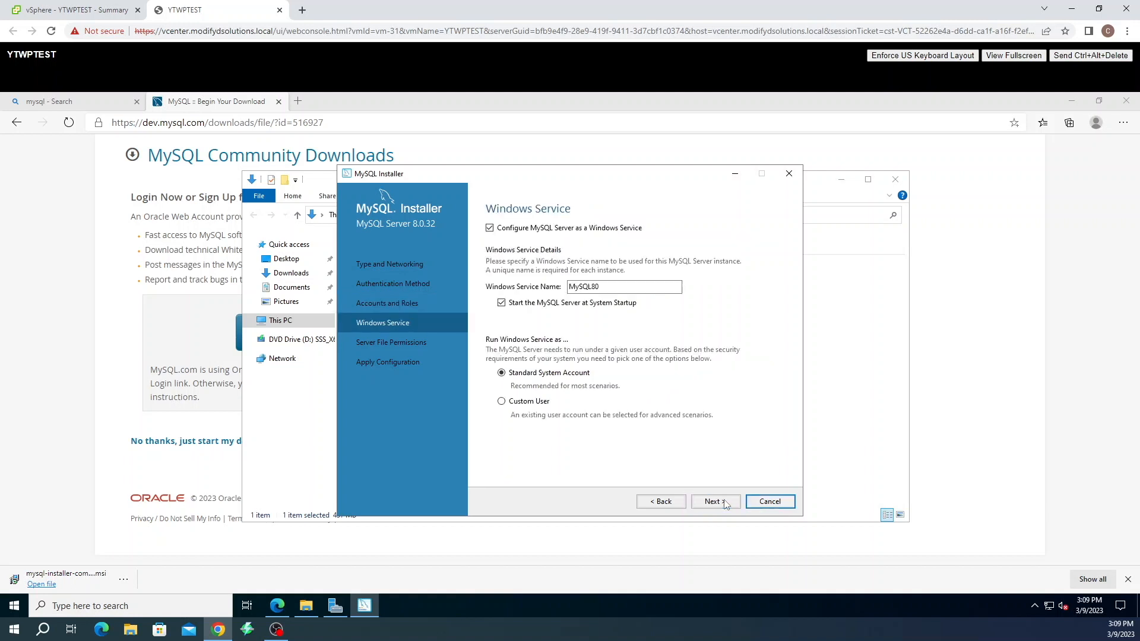
left_click(724, 504)
left_click(724, 503)
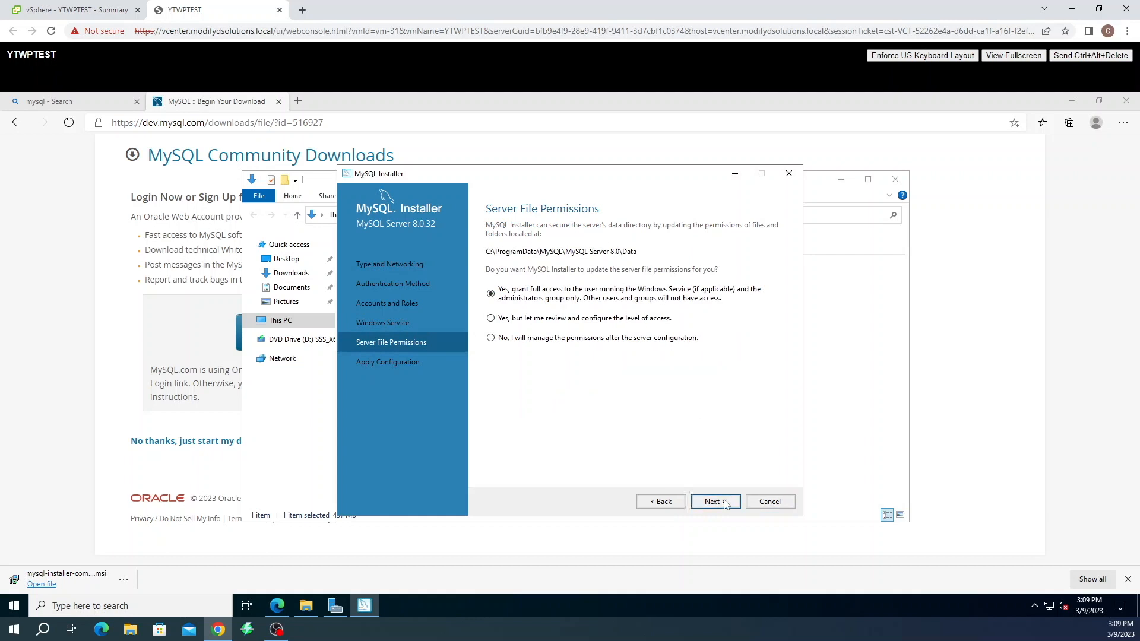
left_click(724, 502)
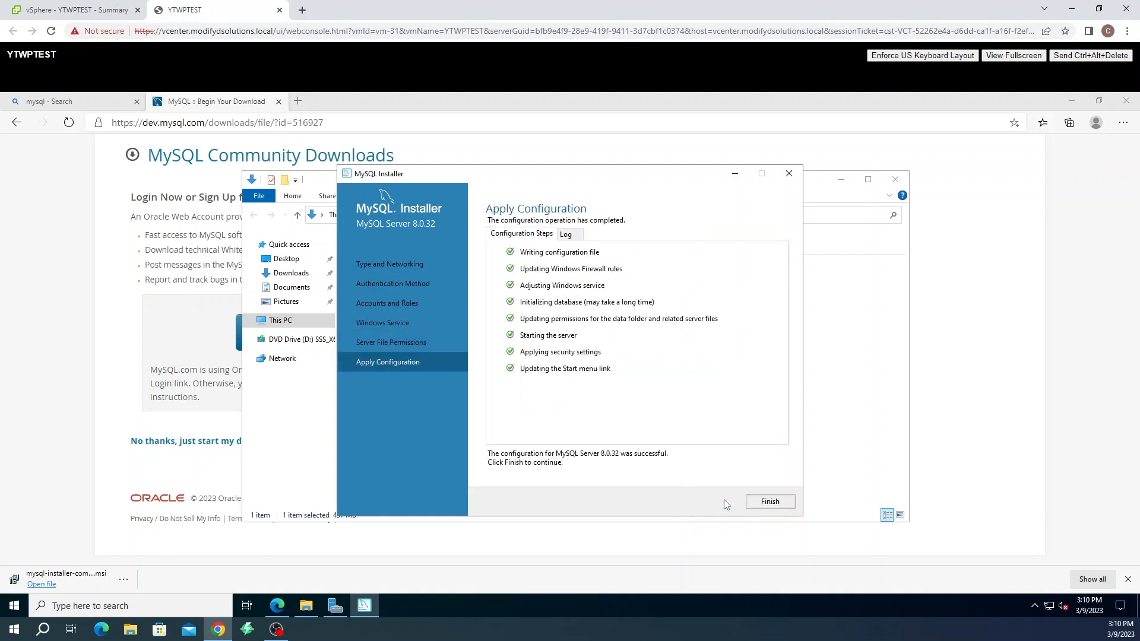
left_click(753, 504)
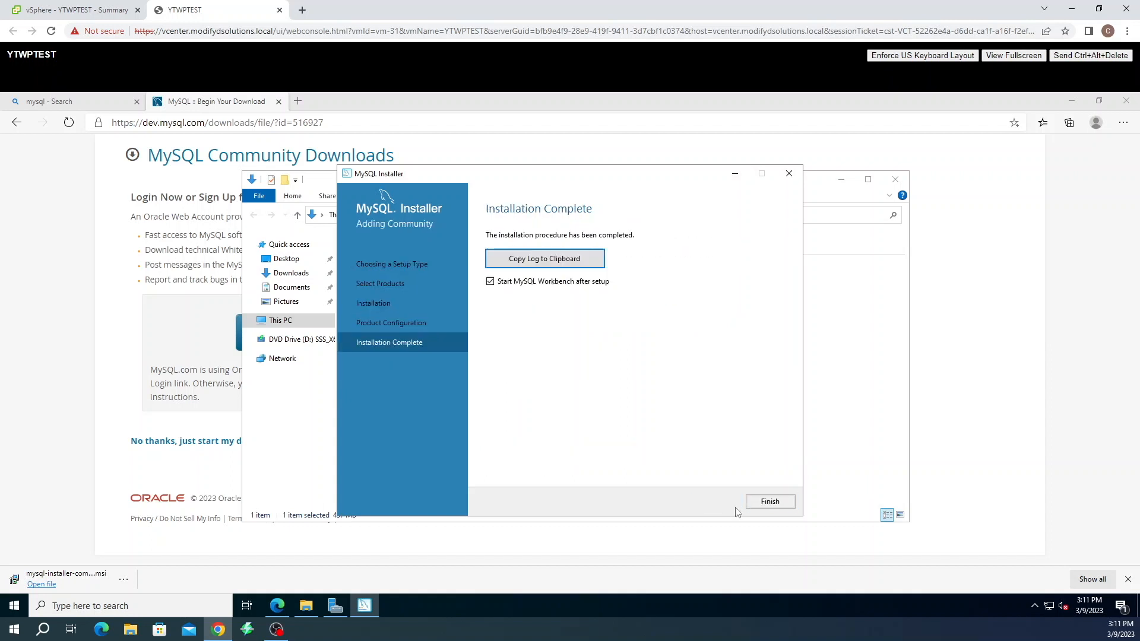
Connect Workbench to Local instance MySQL80 with the root password, then close Workbench
left_click(760, 503)
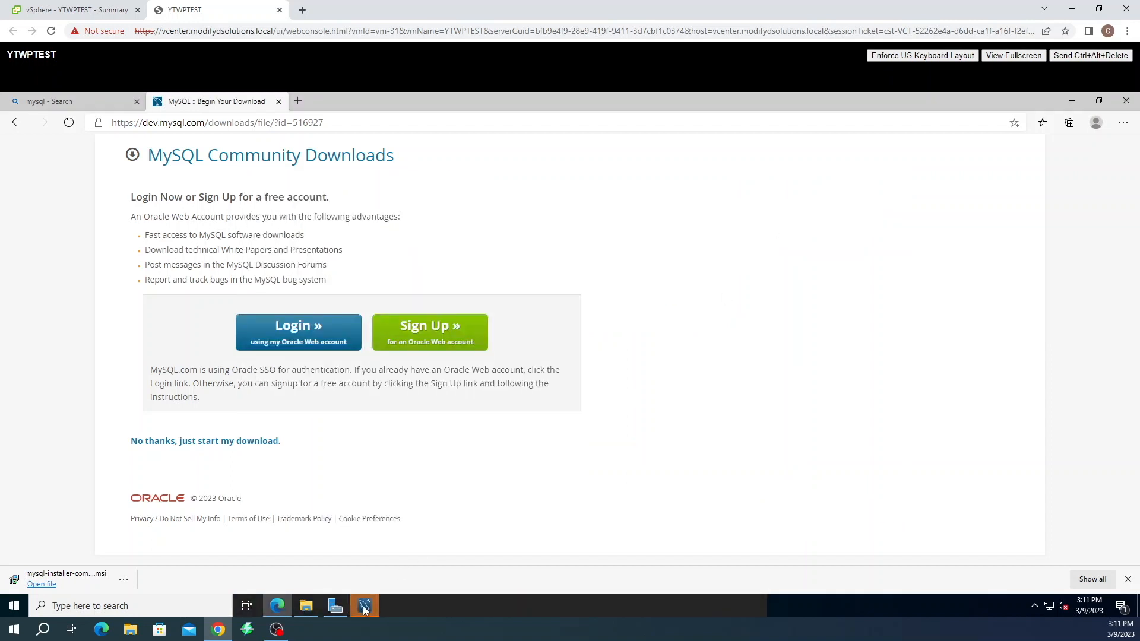
left_click(364, 607)
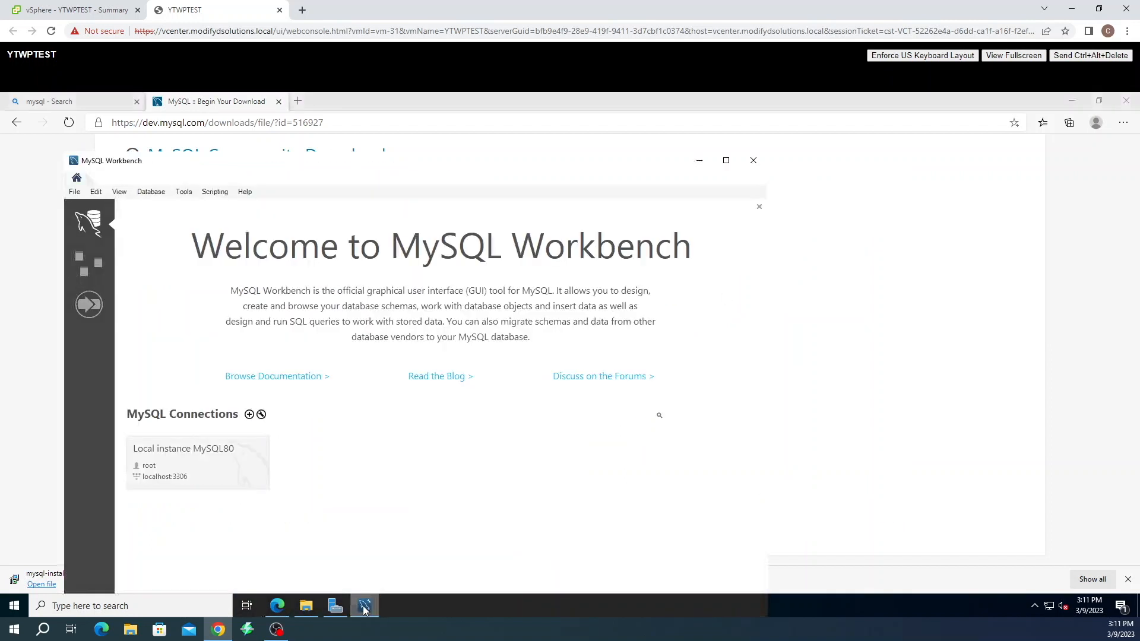
left_click(157, 451)
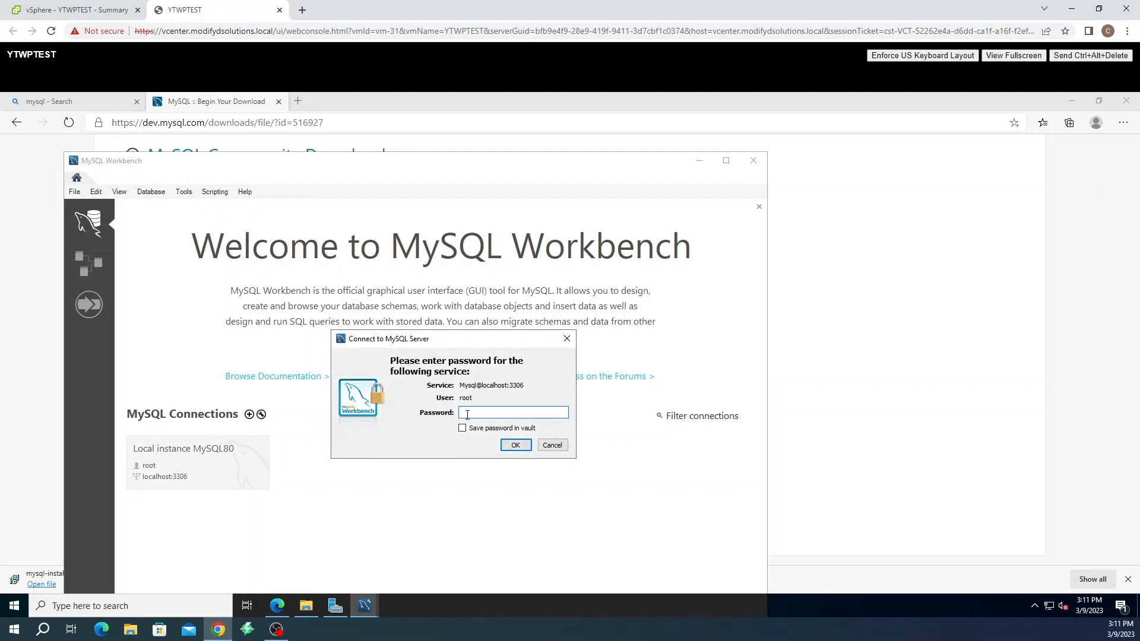
type("*******")
left_click(515, 446)
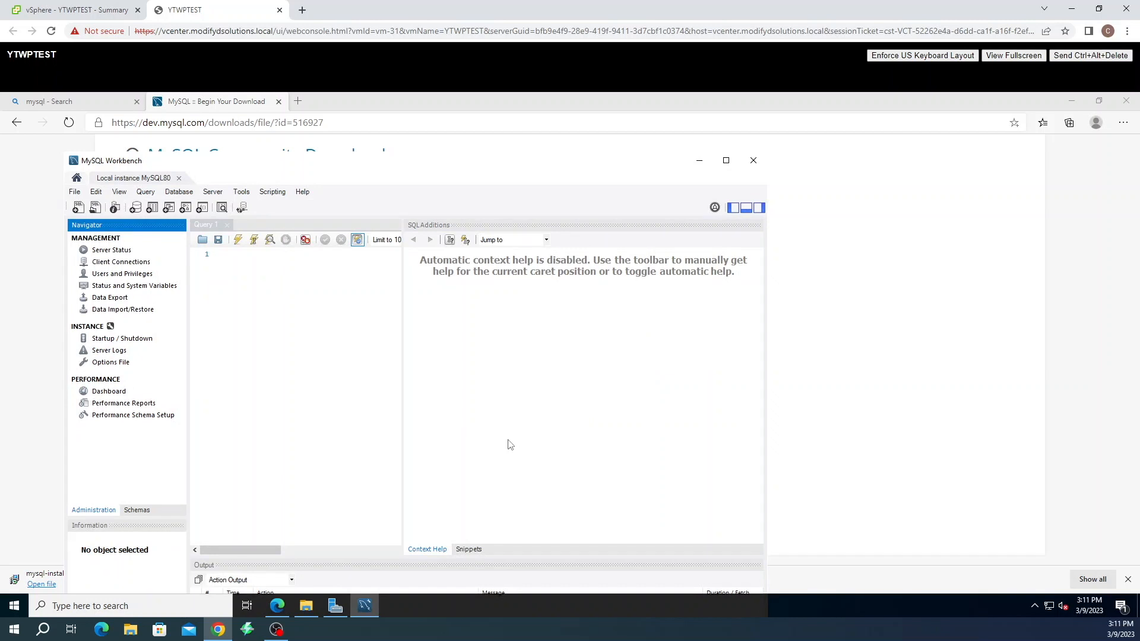
left_click(753, 160)
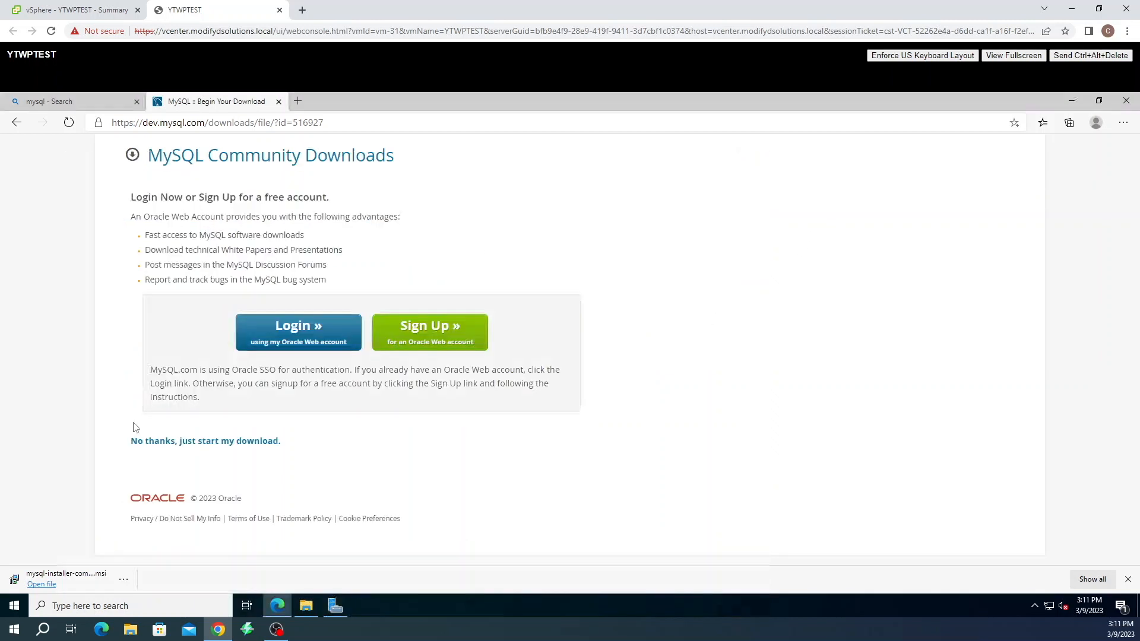
Launch the MySQL 8.0 Command Line Client and log in with the root password
left_click(14, 605)
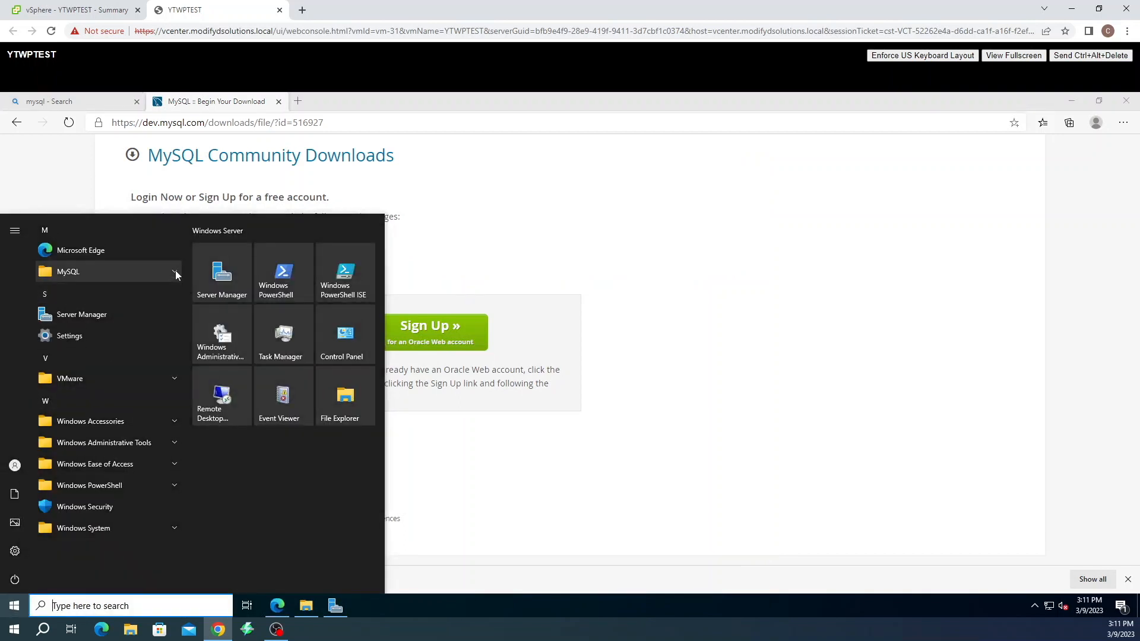
left_click(175, 271)
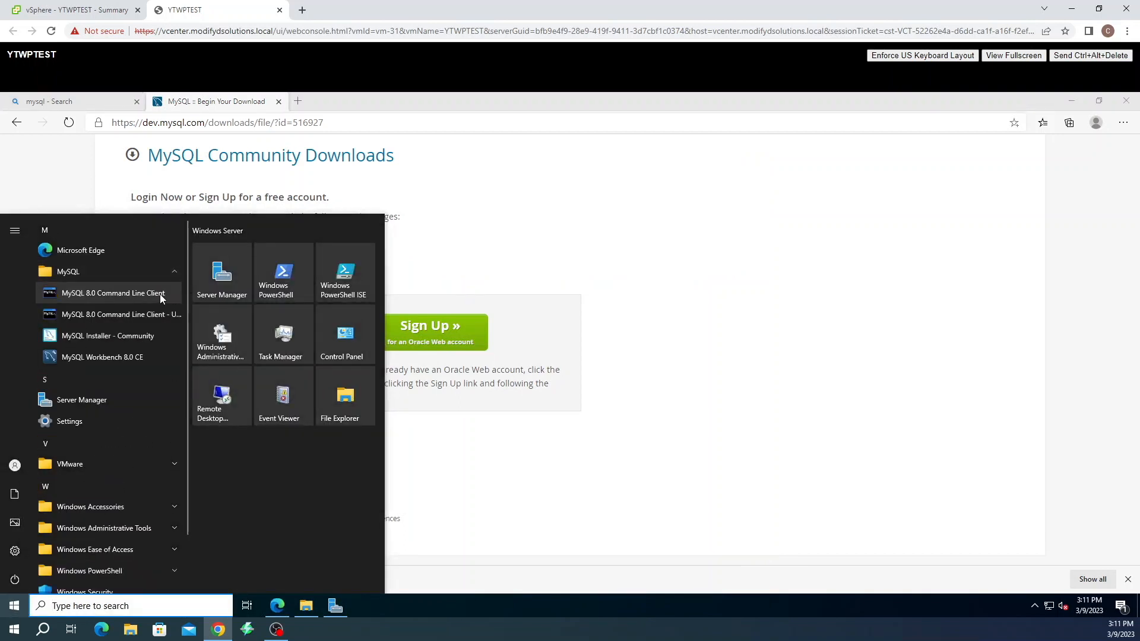
left_click(159, 294)
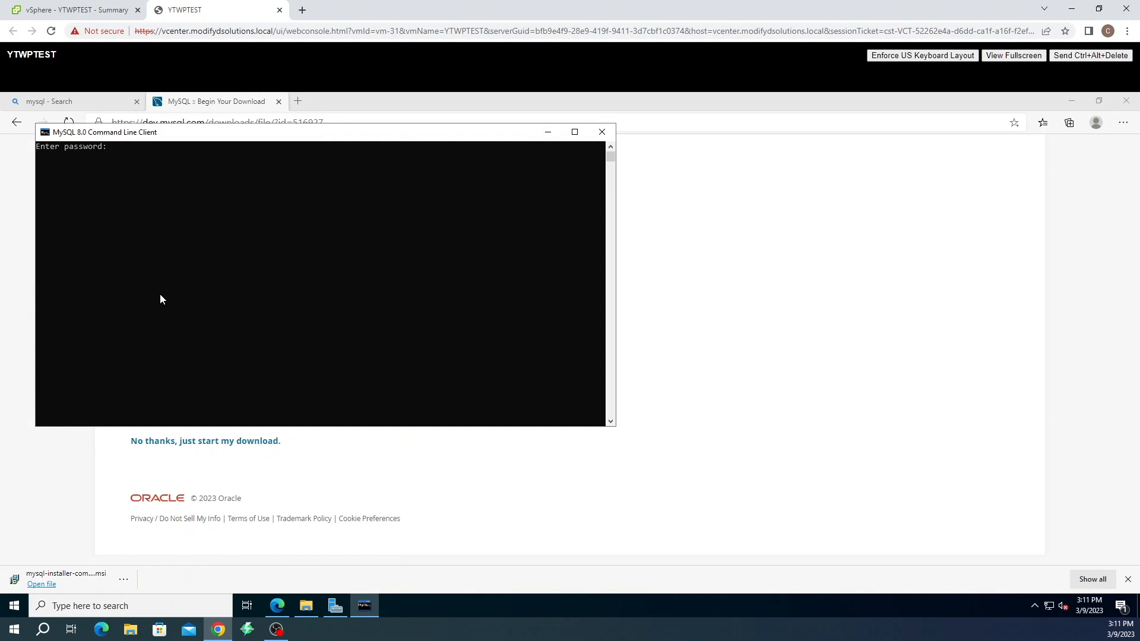
type("********")
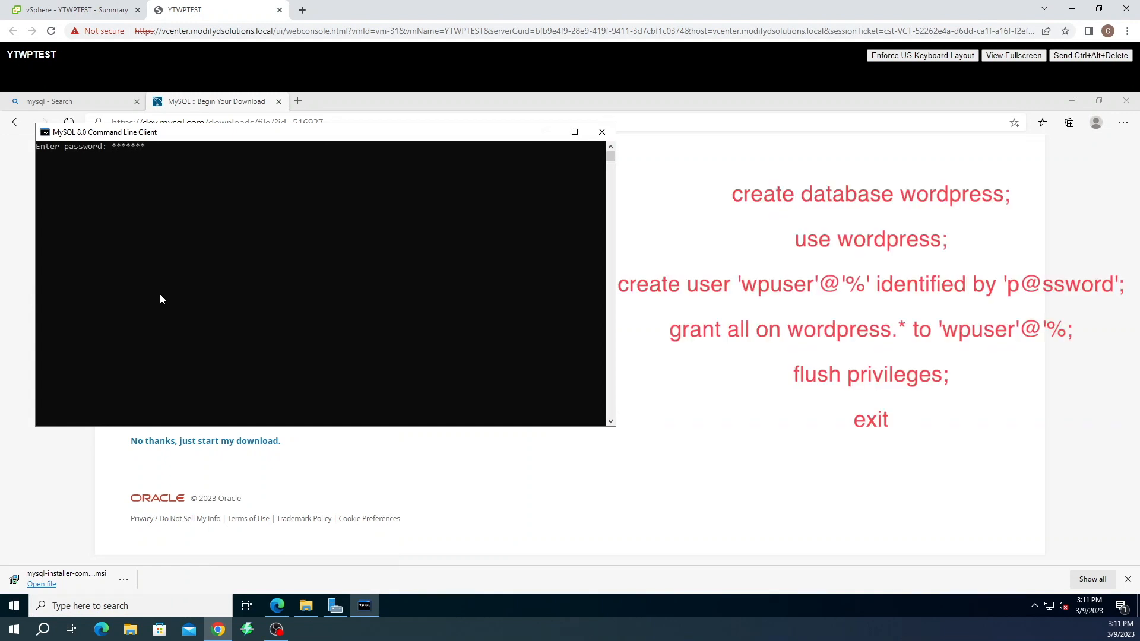
key("Return")
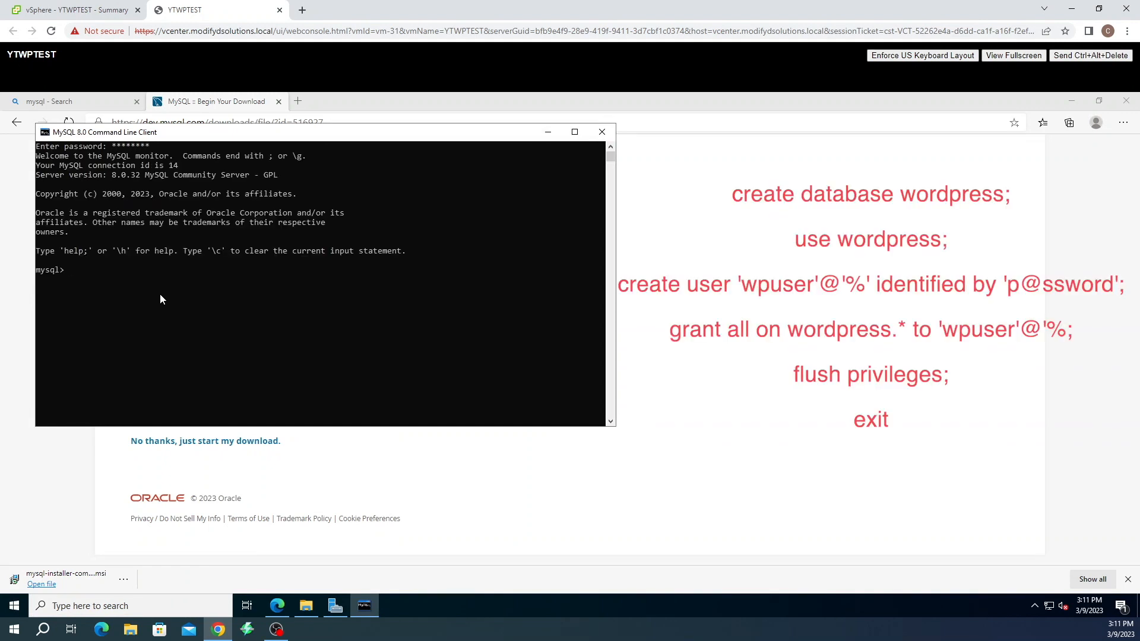
Create and select the wordpress database, then type a CREATE USER statement for 'wpuser'@'%'
type("create database wordpress;")
key("Return")
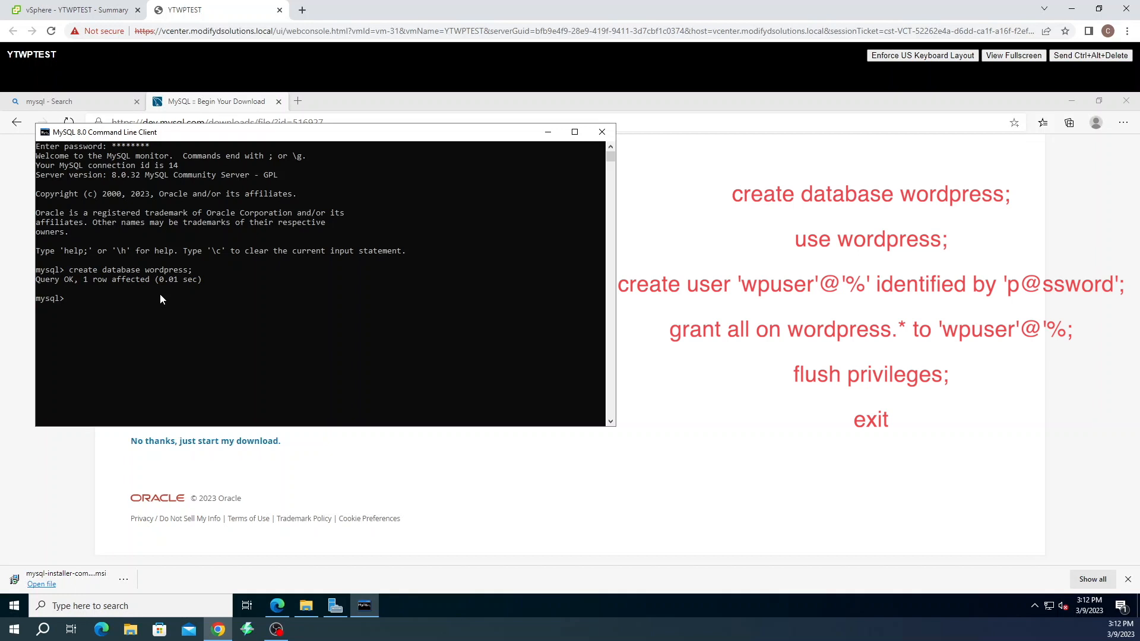
type("use wordpress")
key("Return")
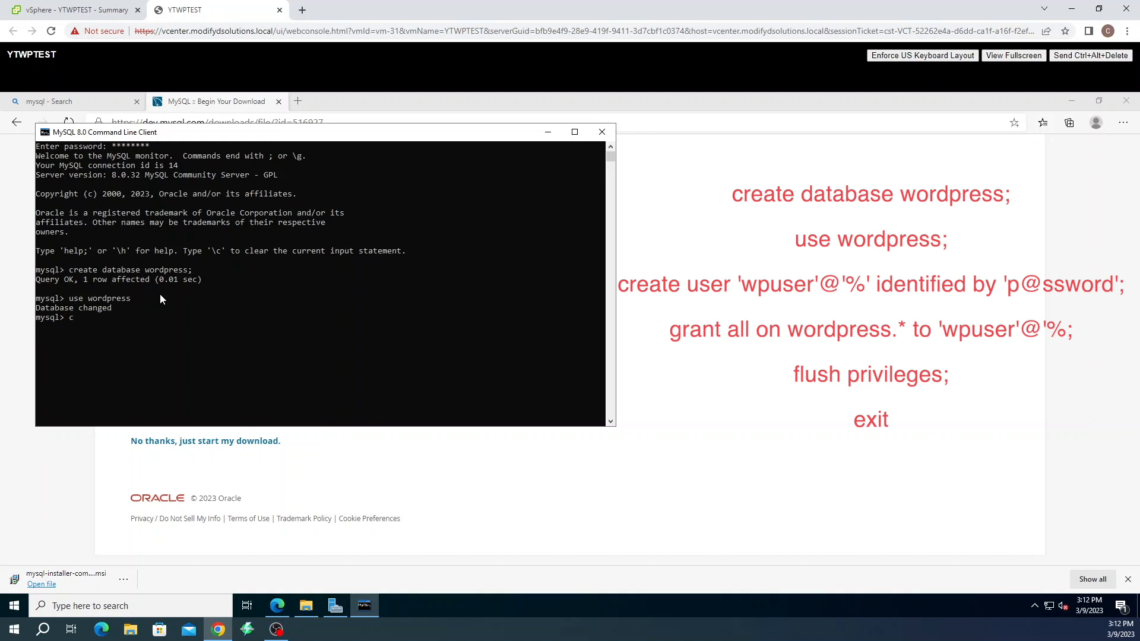
type("create user 'wpuser'@'%")
type("identified by 'p@ssword")
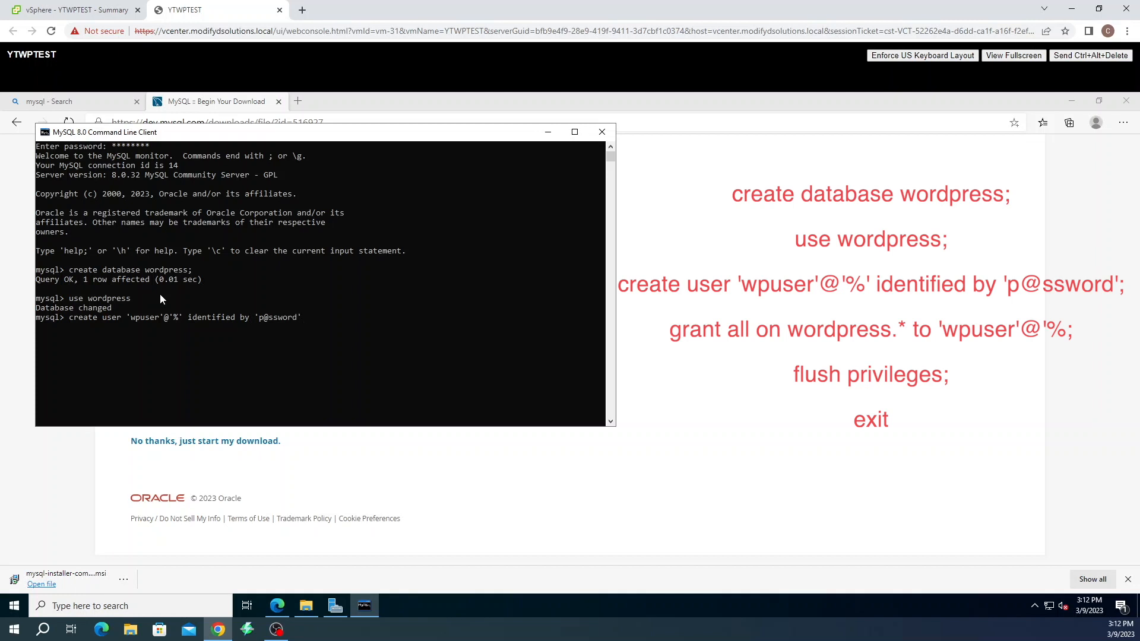
type("';")
Create the user and grant it all privileges on wordpress.*
key("Return")
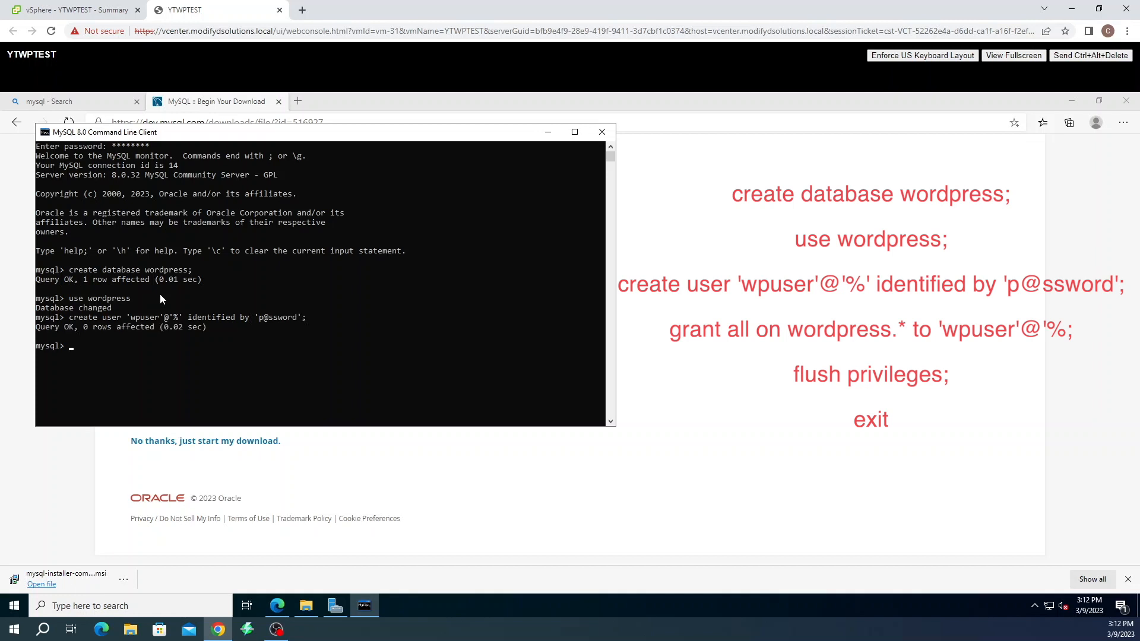
type("greant")
key("BackSpace")
key("BackSpace")
key("BackSpace")
key("BackSpace")
type("ant all on wordpress.* to 'wpuser'@'%")
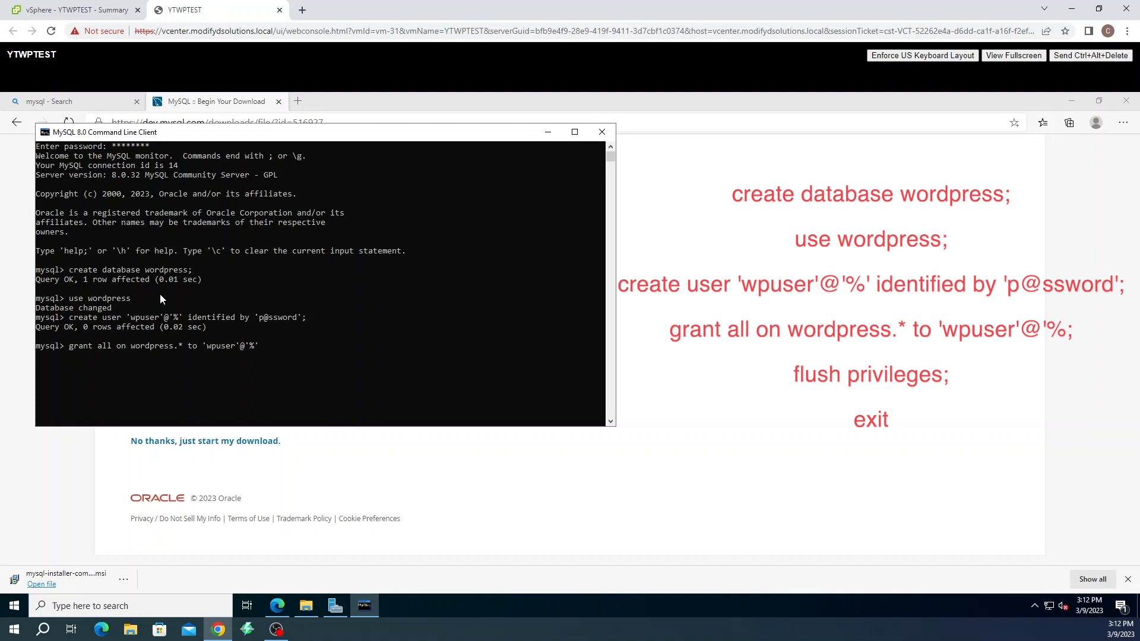
type("';")
key("Return")
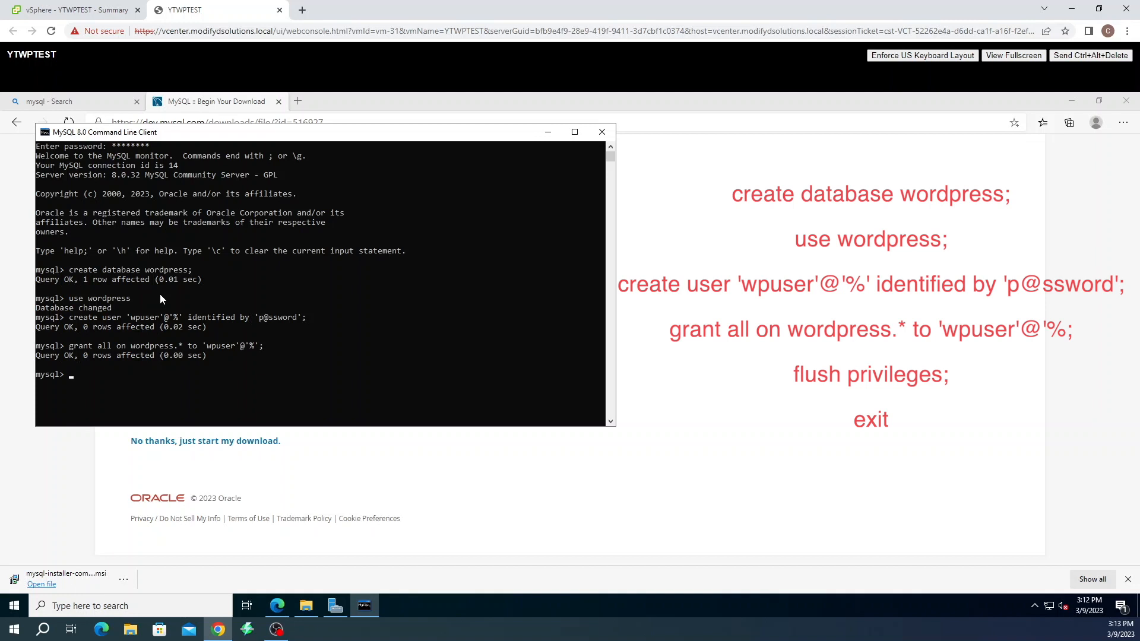
Flush privileges and exit the MySQL client
type("flush privileges;")
key("Return")
type("e")
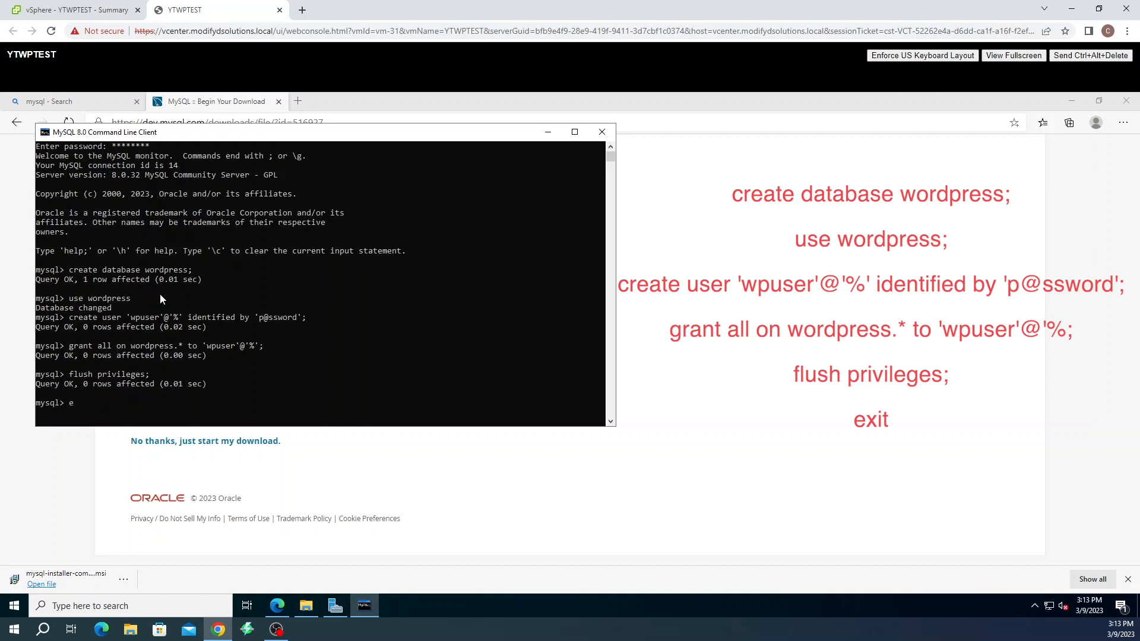
type("xit")
key("Return")
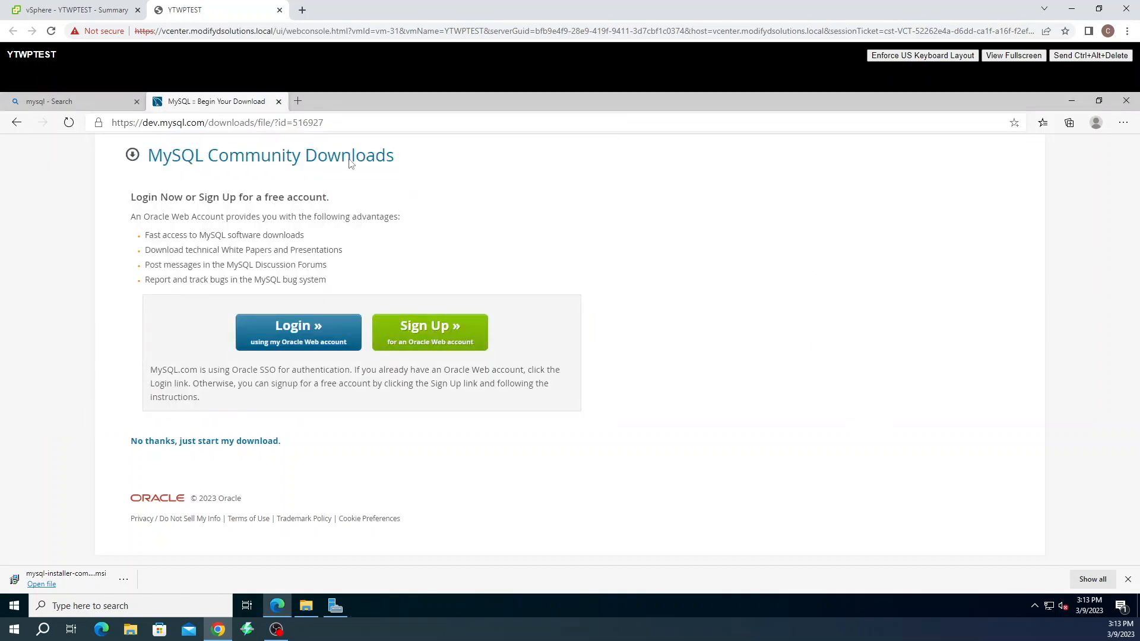
Search the web for 'windows php' and open the PHP For Windows site
left_click(325, 122)
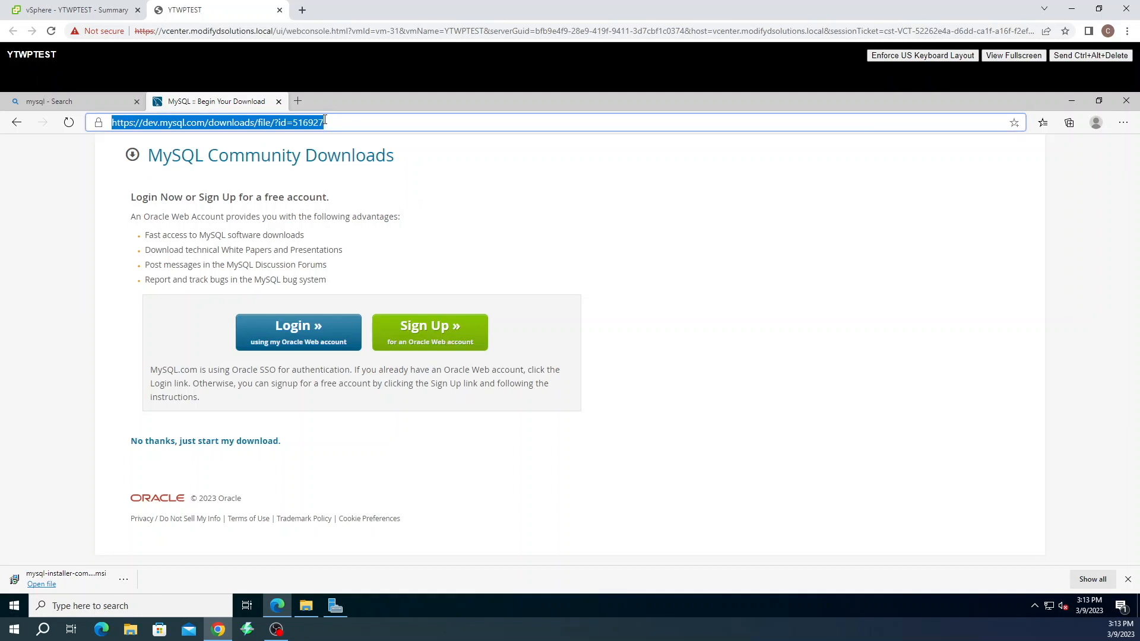
type("windo")
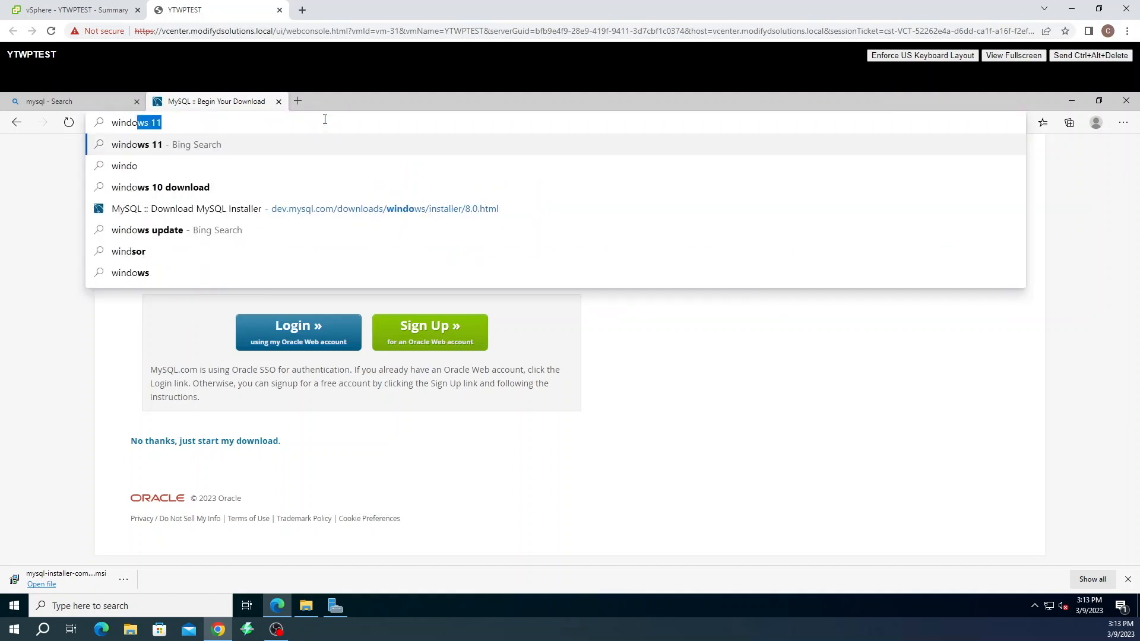
type("ws ")
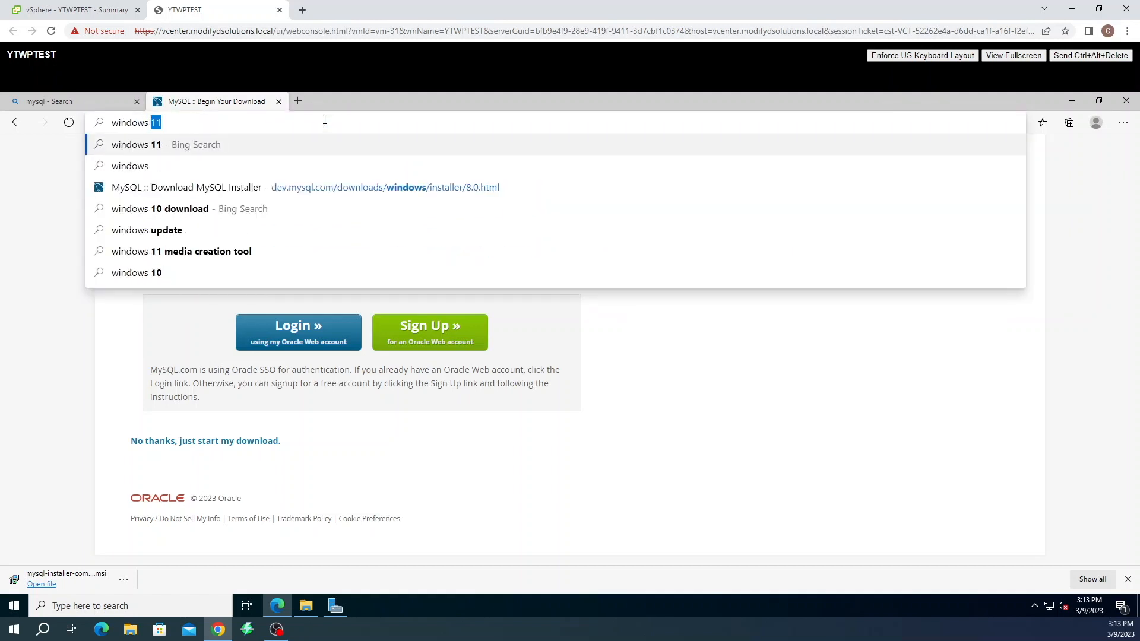
type("php")
key("Return")
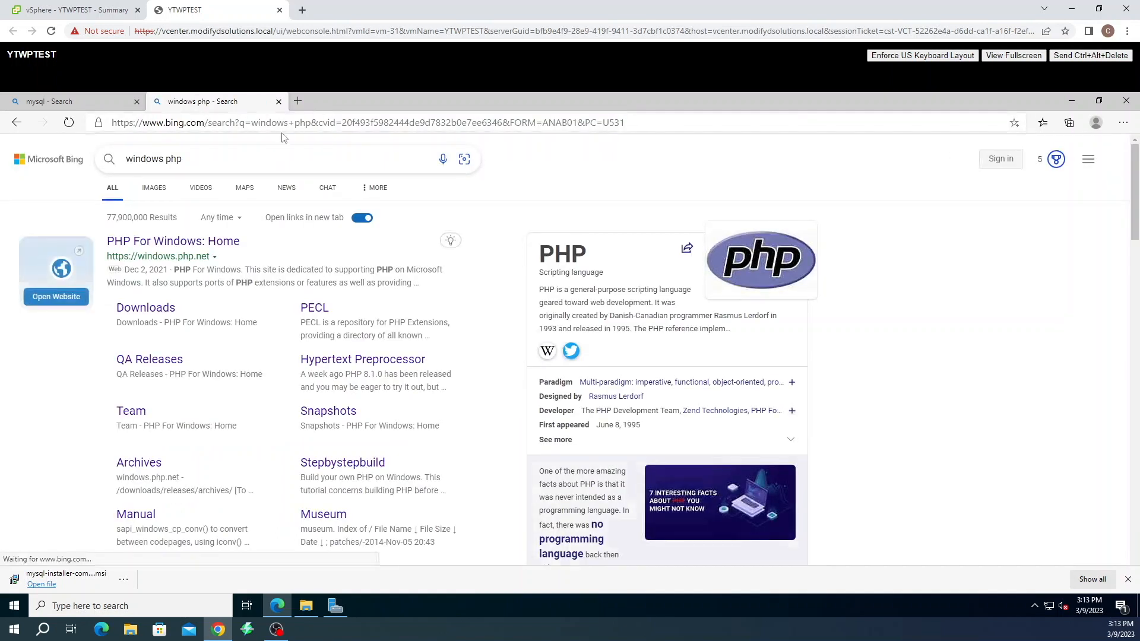
left_click(185, 244)
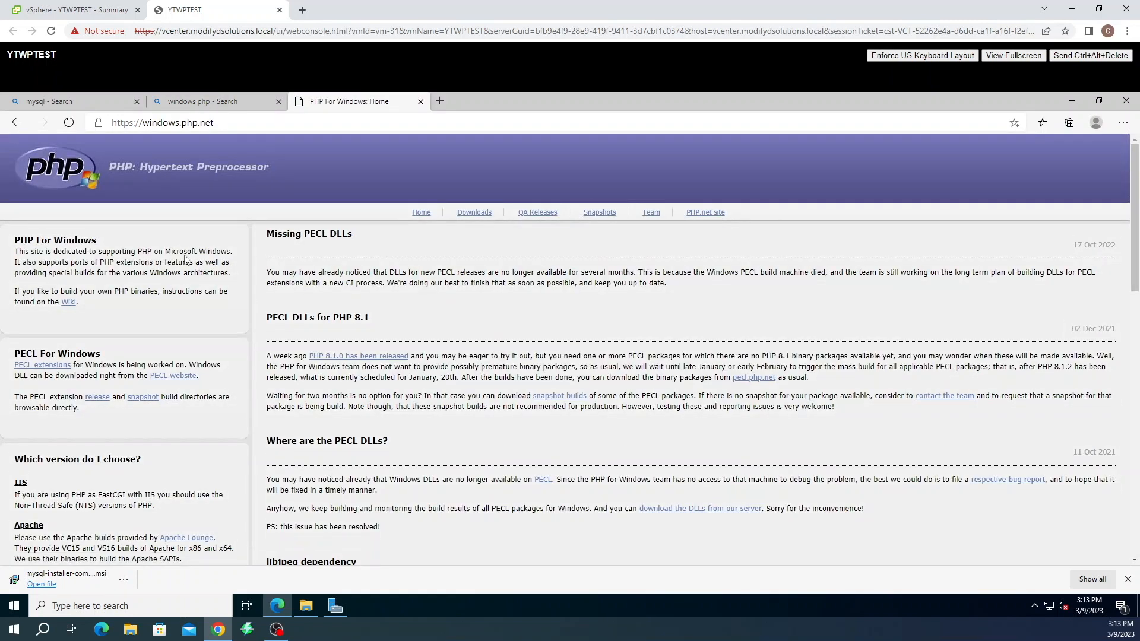
Download the x64 Visual C++ redistributable and go to the PHP downloads page
scroll(232, 331, "down", 2)
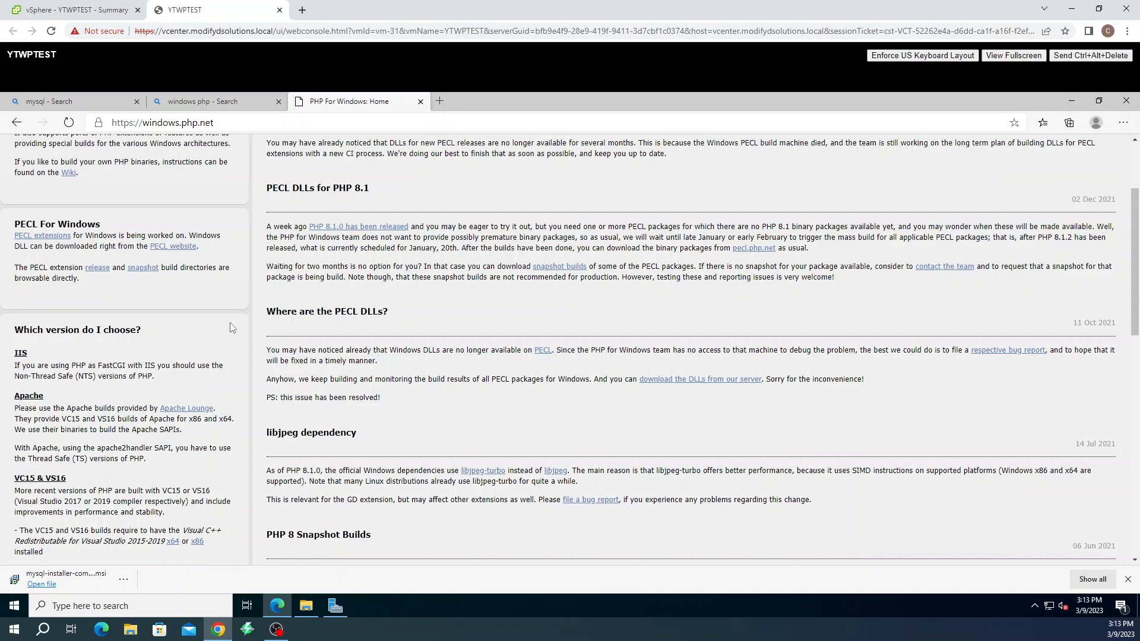
scroll(232, 328, "down", 1)
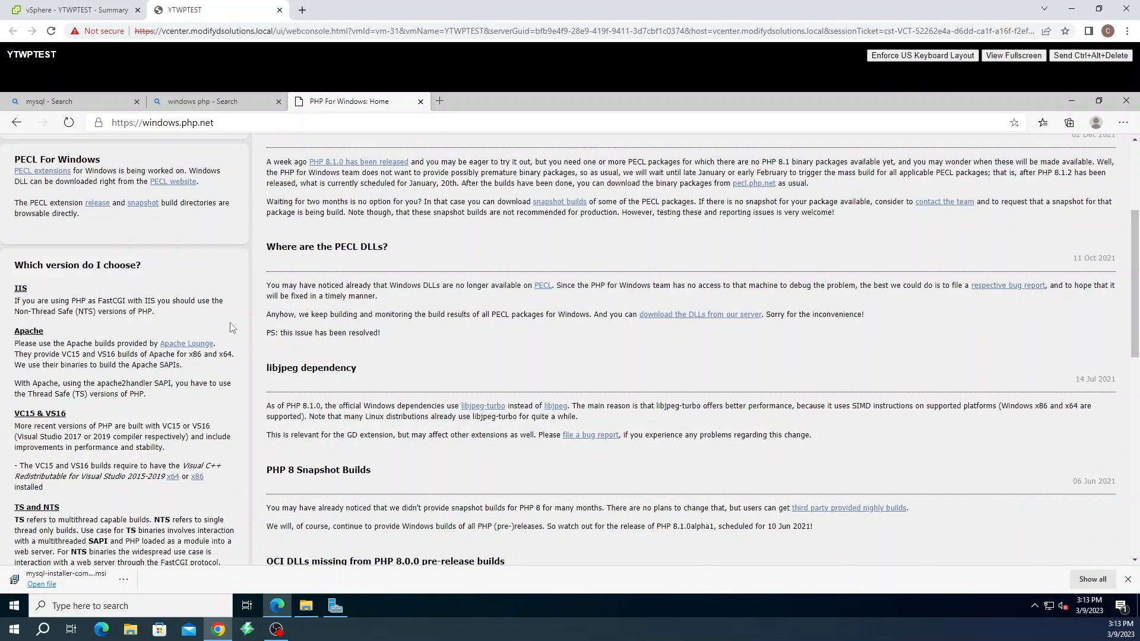
scroll(231, 329, "down", 1)
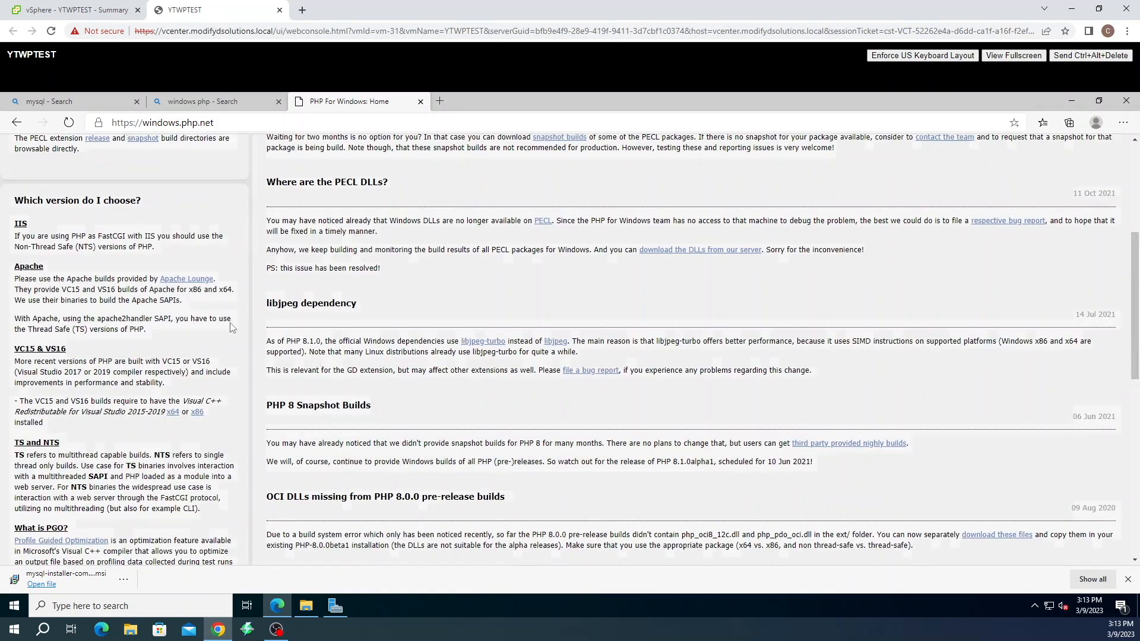
left_click(173, 413)
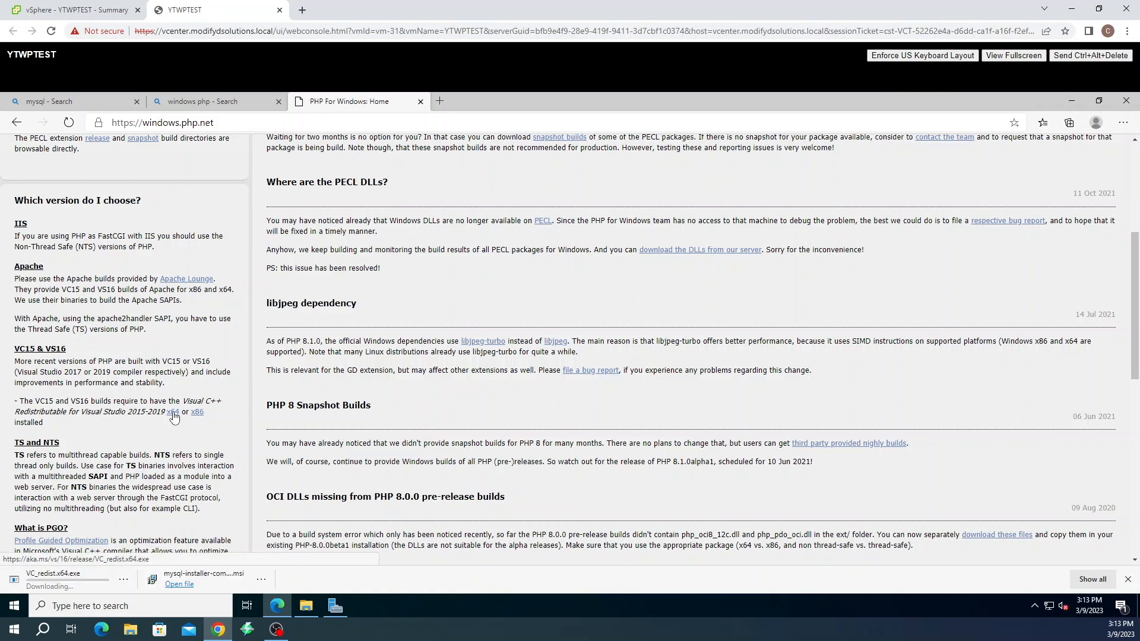
scroll(185, 369, "up", 2)
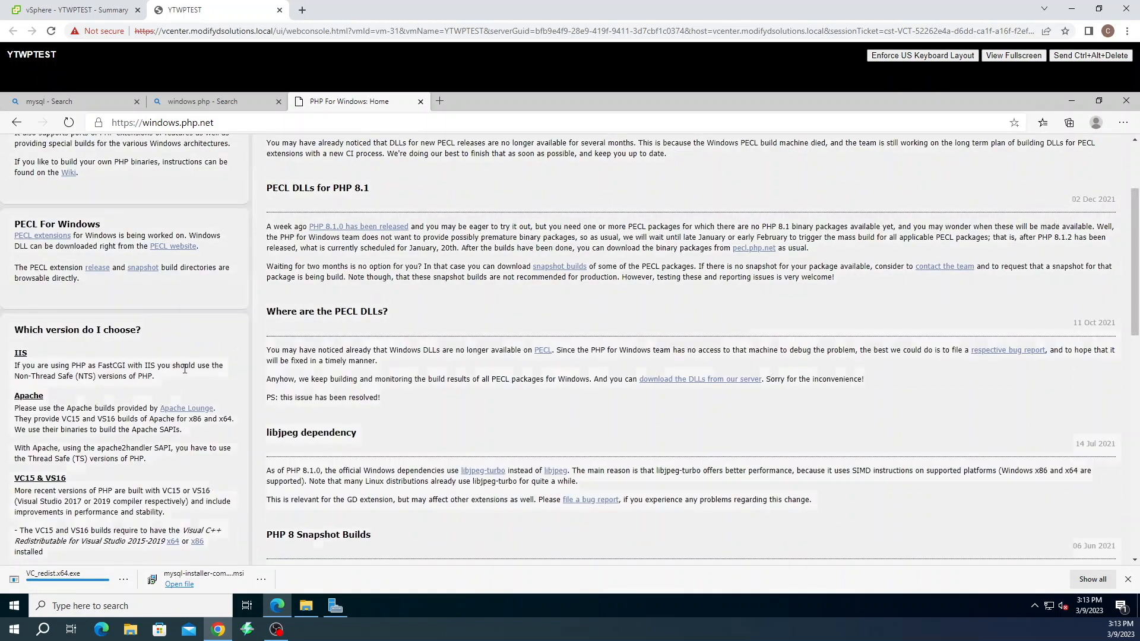
scroll(185, 369, "up", 2)
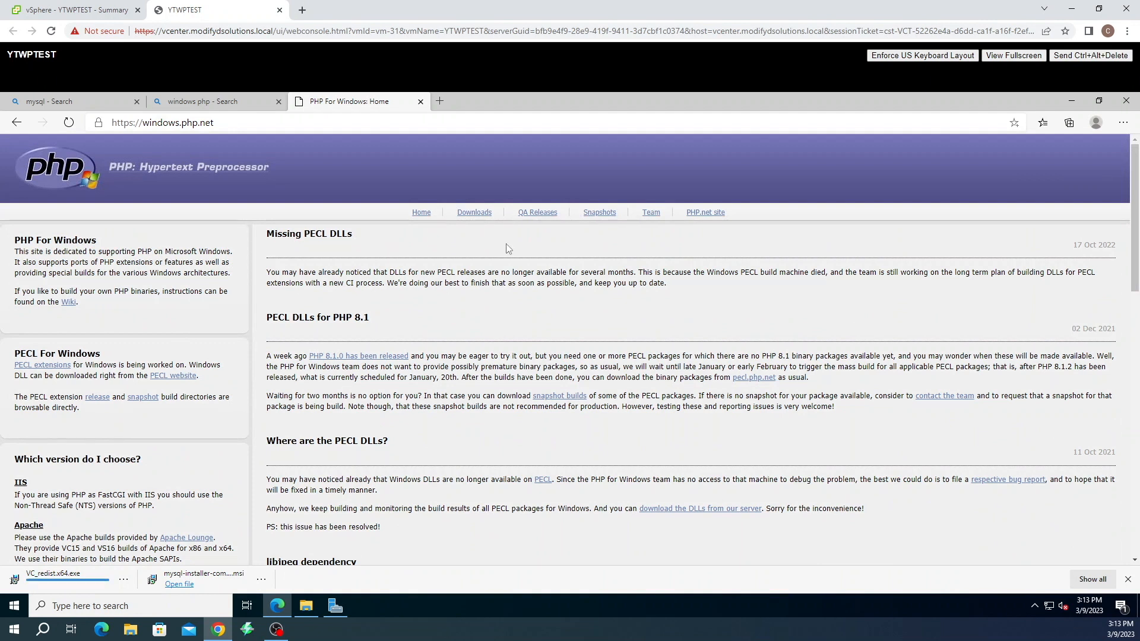
left_click(473, 215)
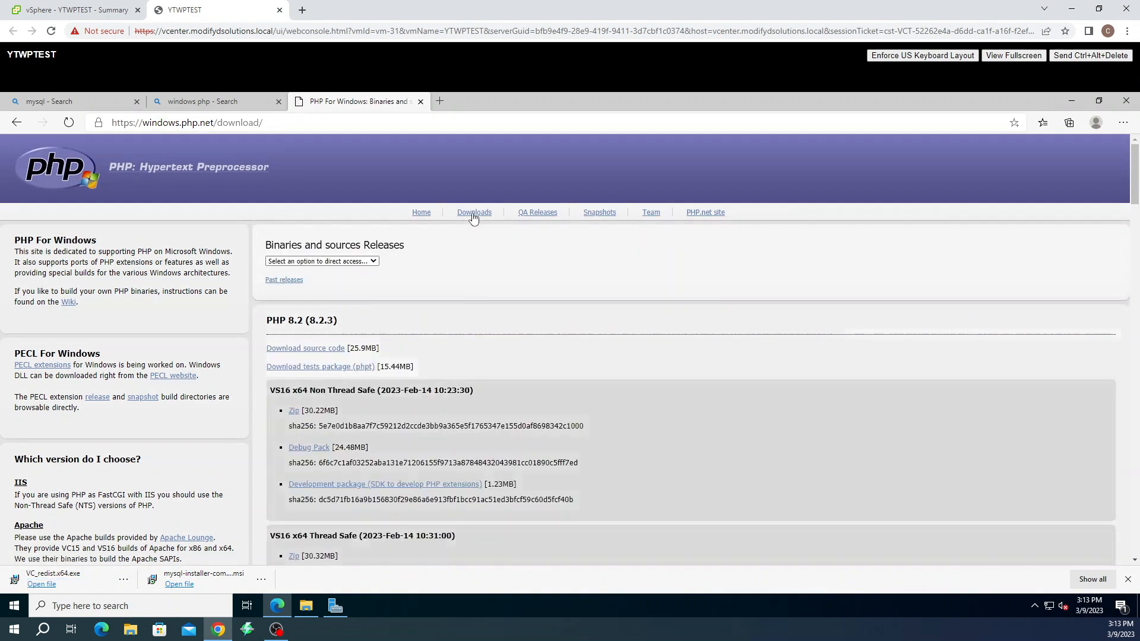
Download the PHP 8.2.3 VS16 x64 Non Thread Safe zip and open the Downloads folder
scroll(482, 281, "down", 2)
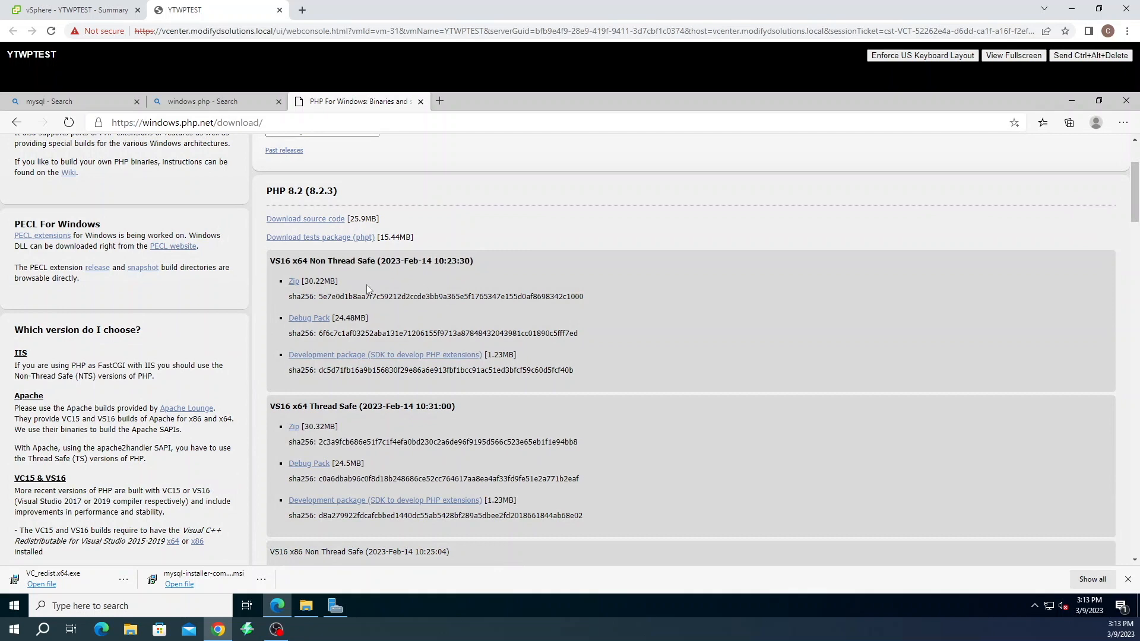
left_click(293, 282)
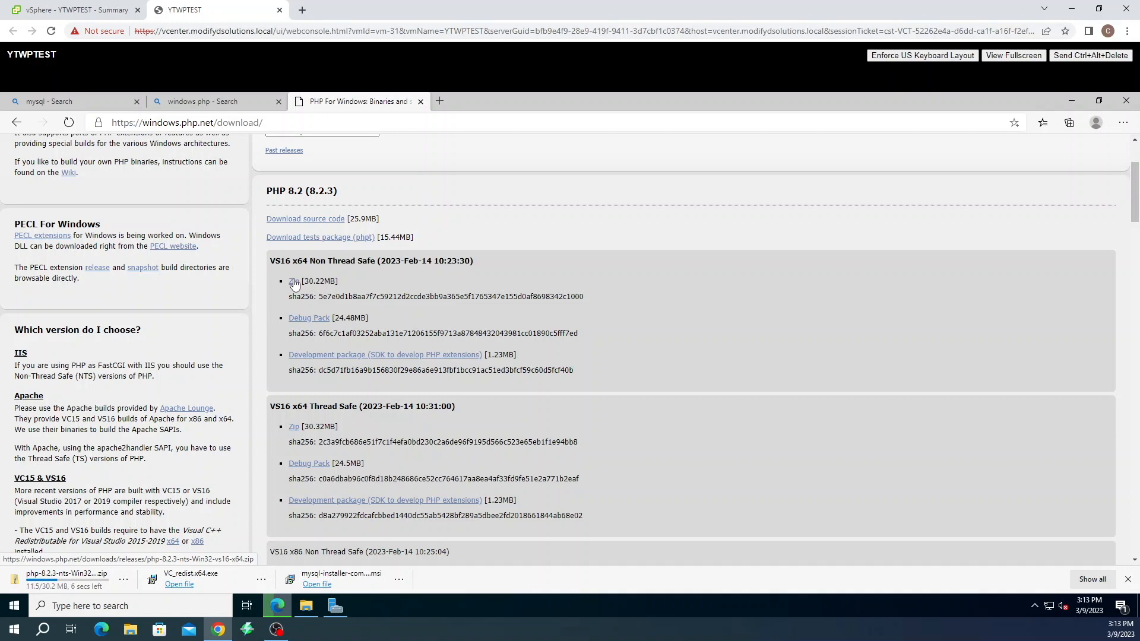
left_click(307, 607)
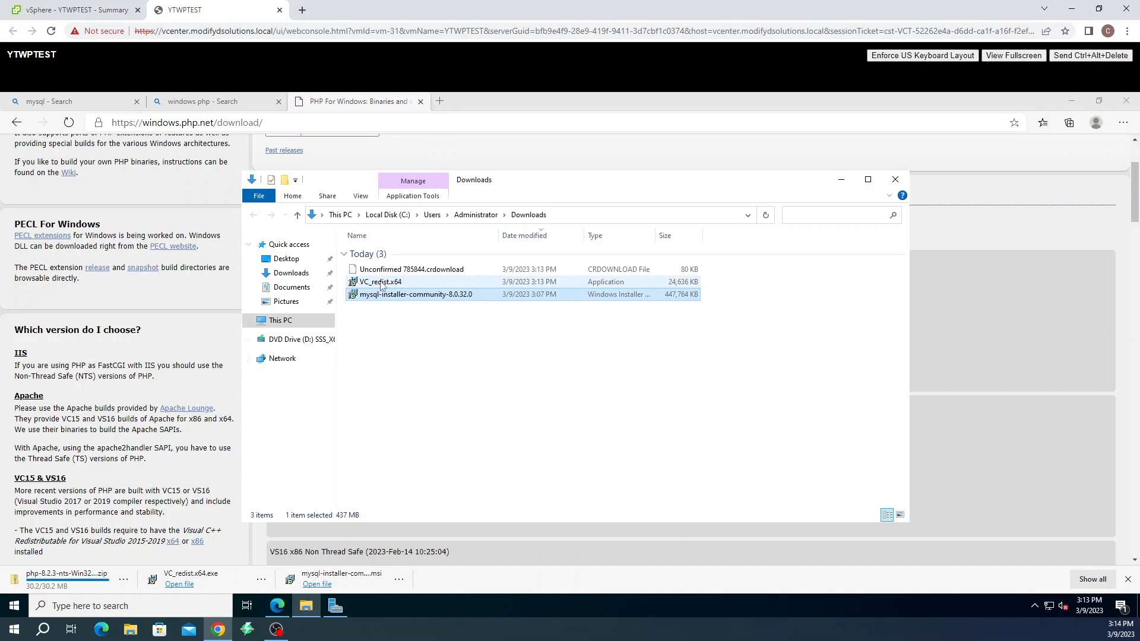
Install the Visual C++ 2015-2019 Redistributable (x64) from VC_redist.x64, accepting the license
double_click(380, 282)
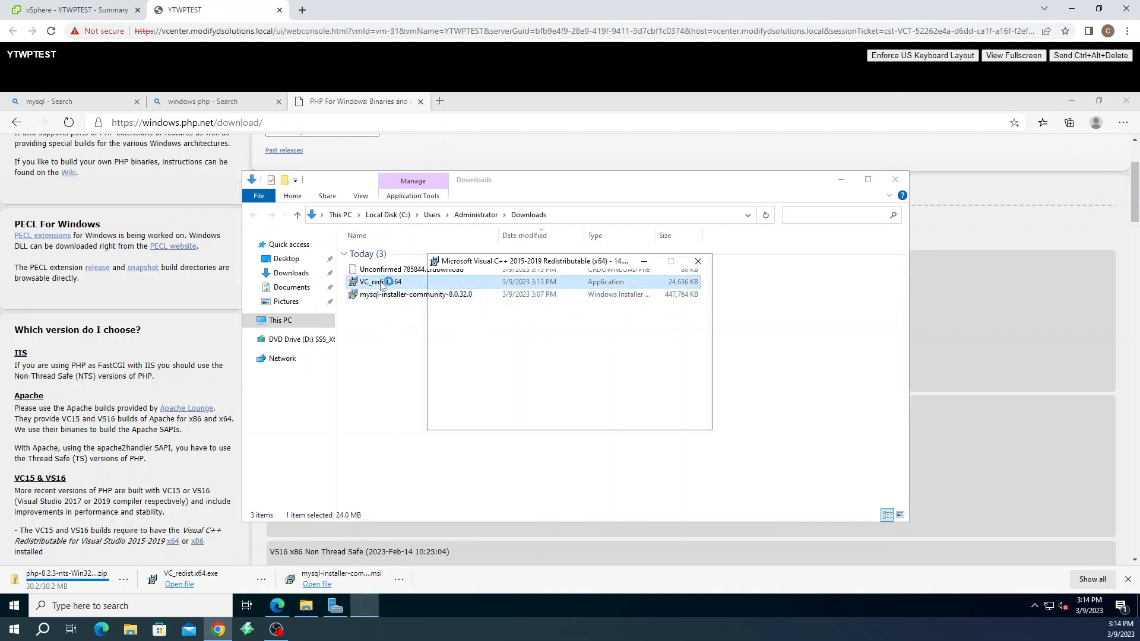
left_click(484, 397)
left_click(630, 415)
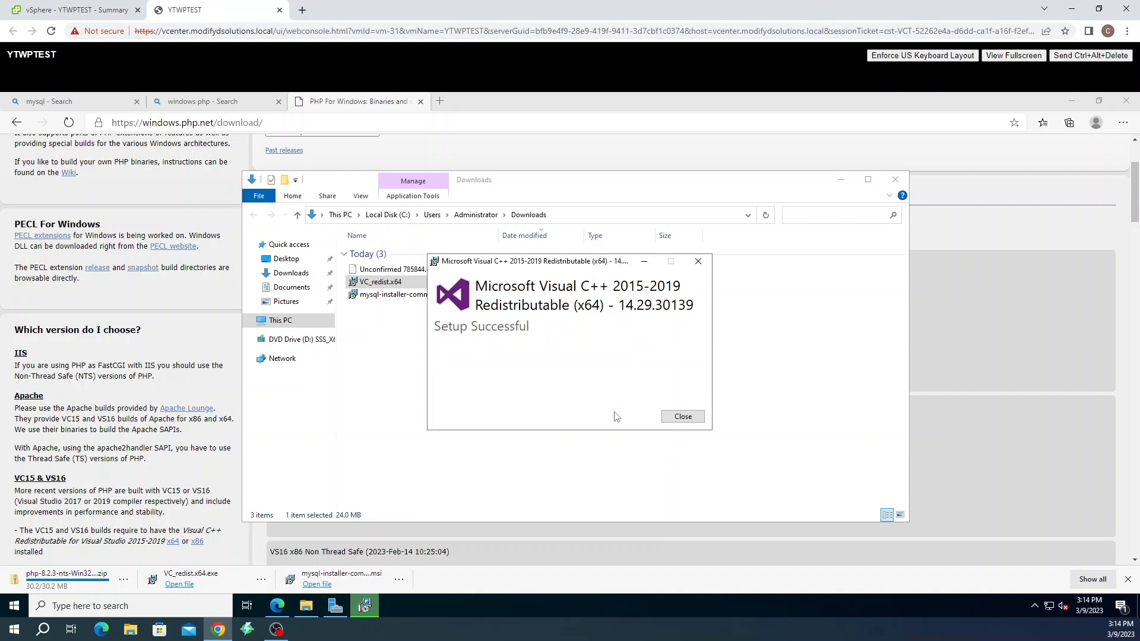
left_click(682, 417)
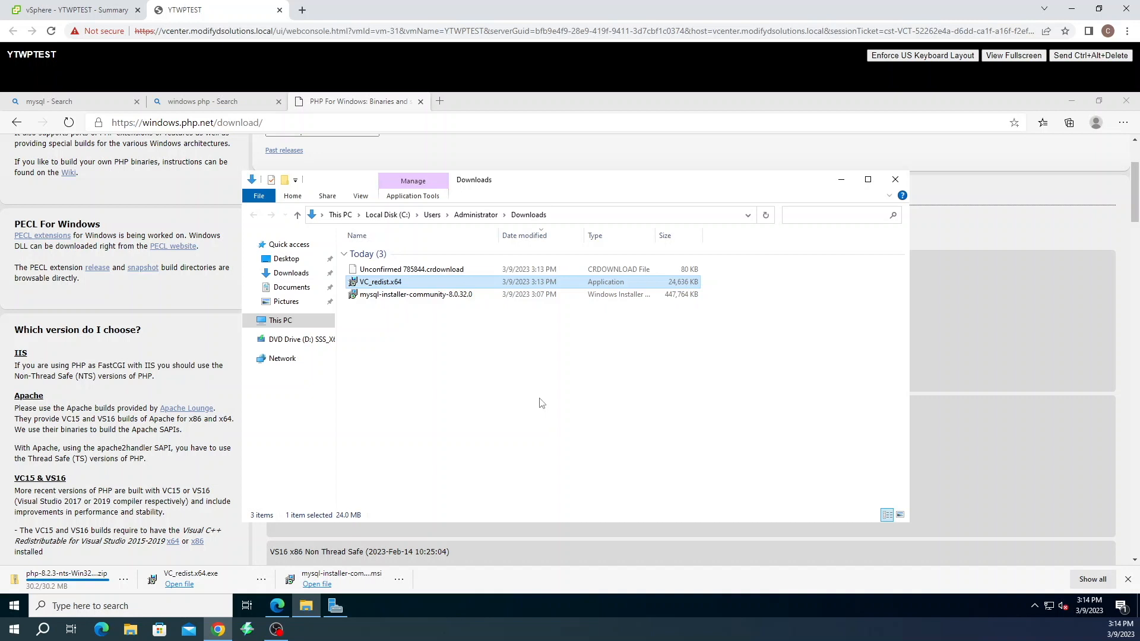
Extract the PHP 8.2.3 NTS zip into a new Downloads\php folder
left_click(364, 270)
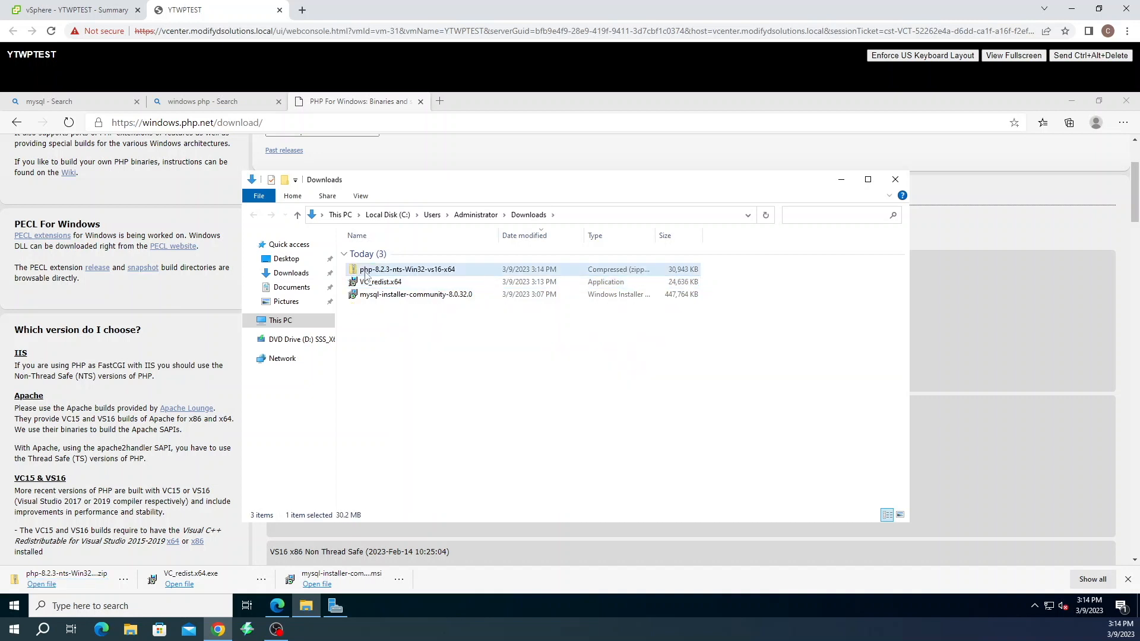
right_click(364, 270)
left_click(396, 316)
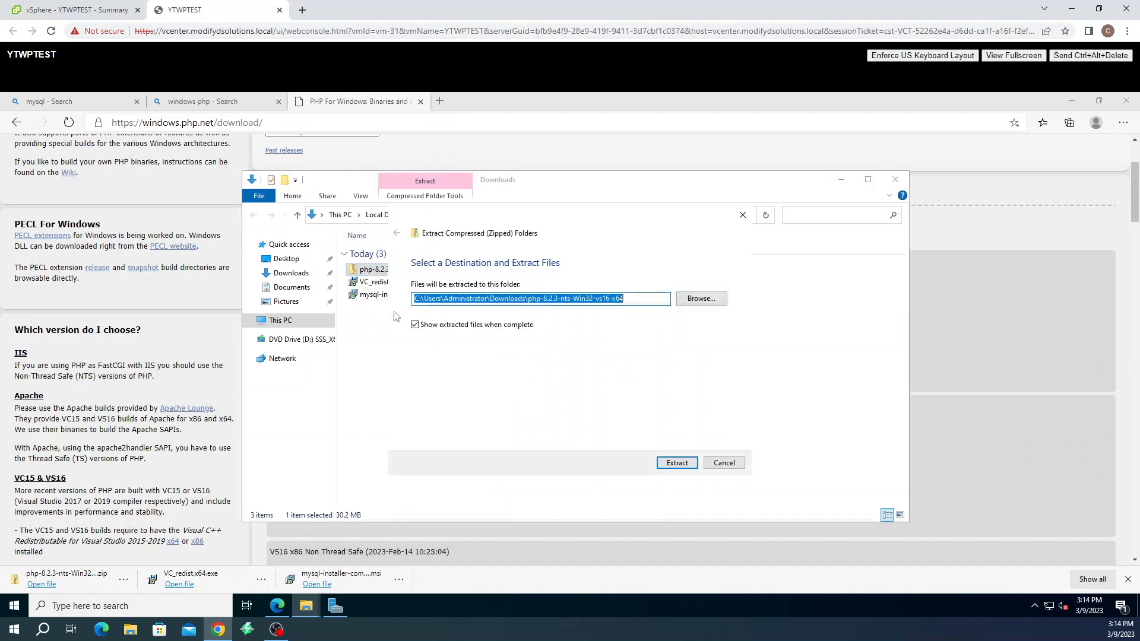
left_click(631, 298)
left_click_drag(631, 299, 527, 299)
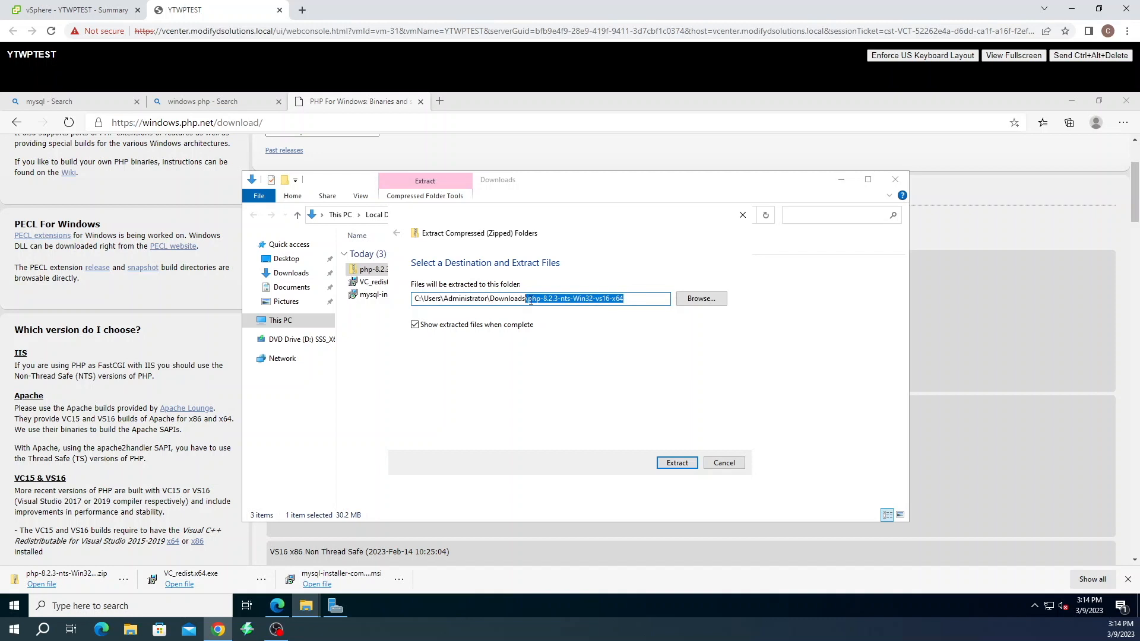
left_click_drag(645, 299, 528, 303)
type("php")
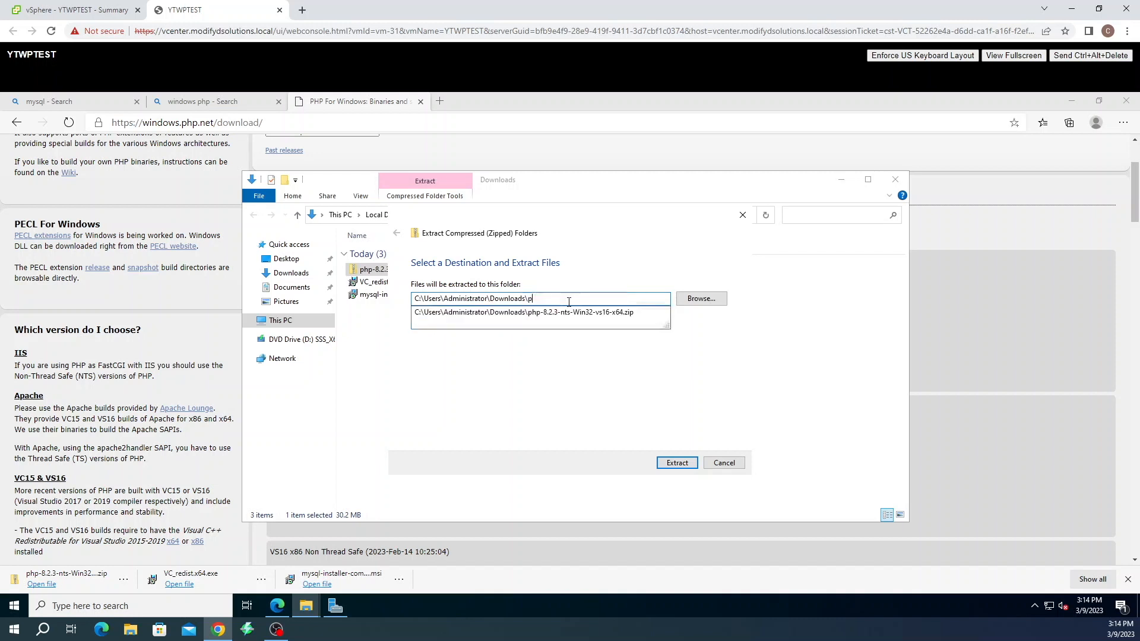
left_click(595, 359)
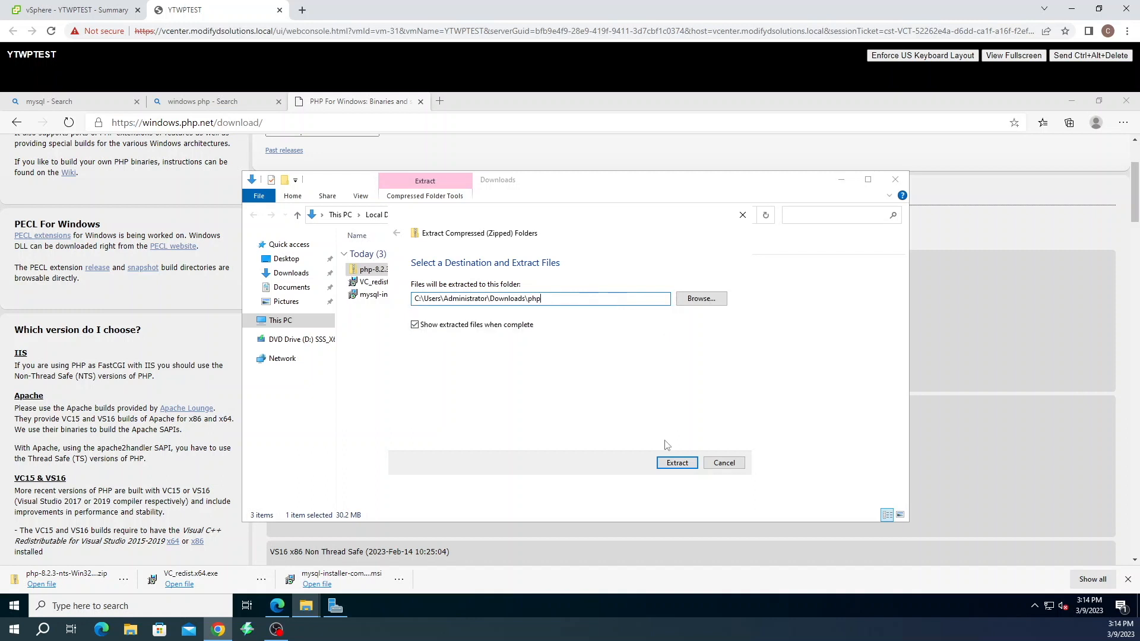
left_click(676, 463)
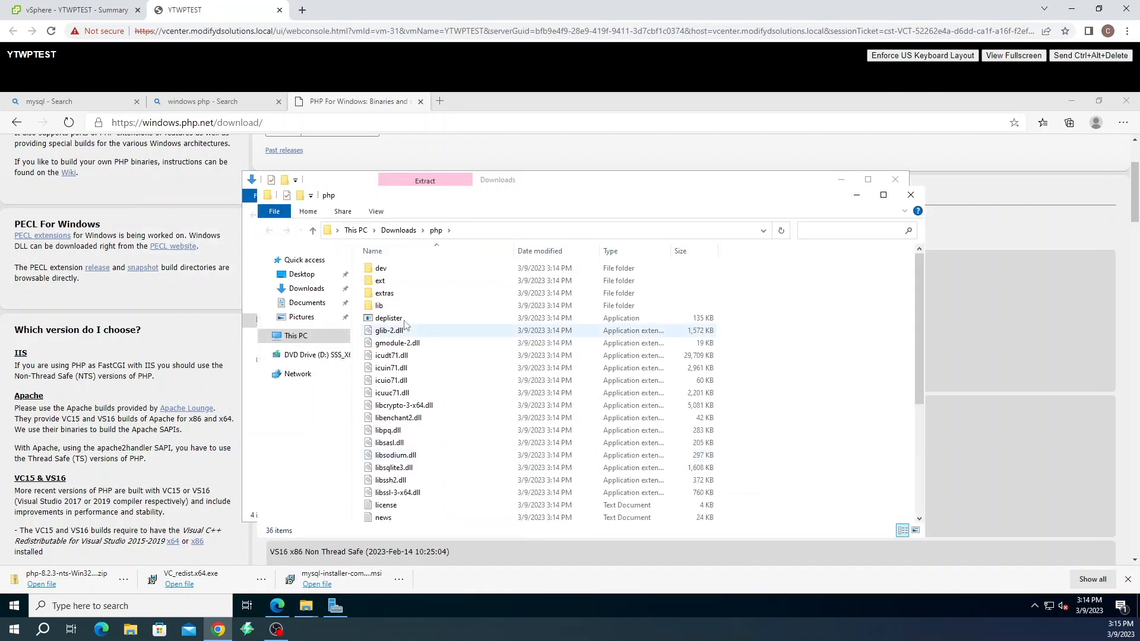
scroll(429, 303, "down", 5)
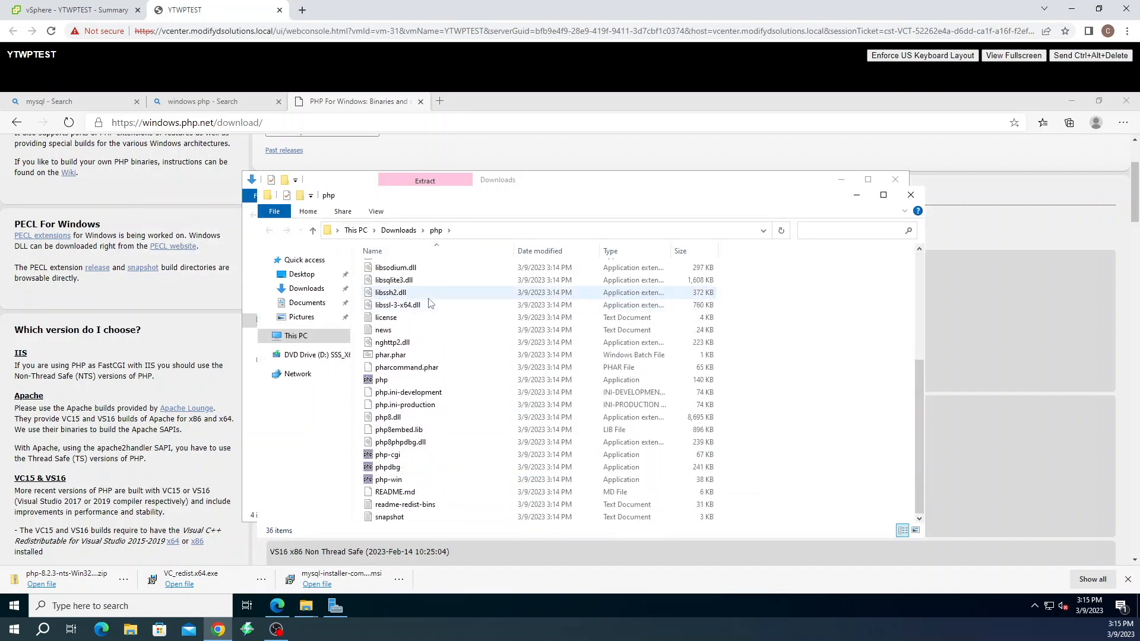
Cut the php folder from Downloads and paste it into the root of Local Disk (C:)
scroll(467, 347, "up", 5)
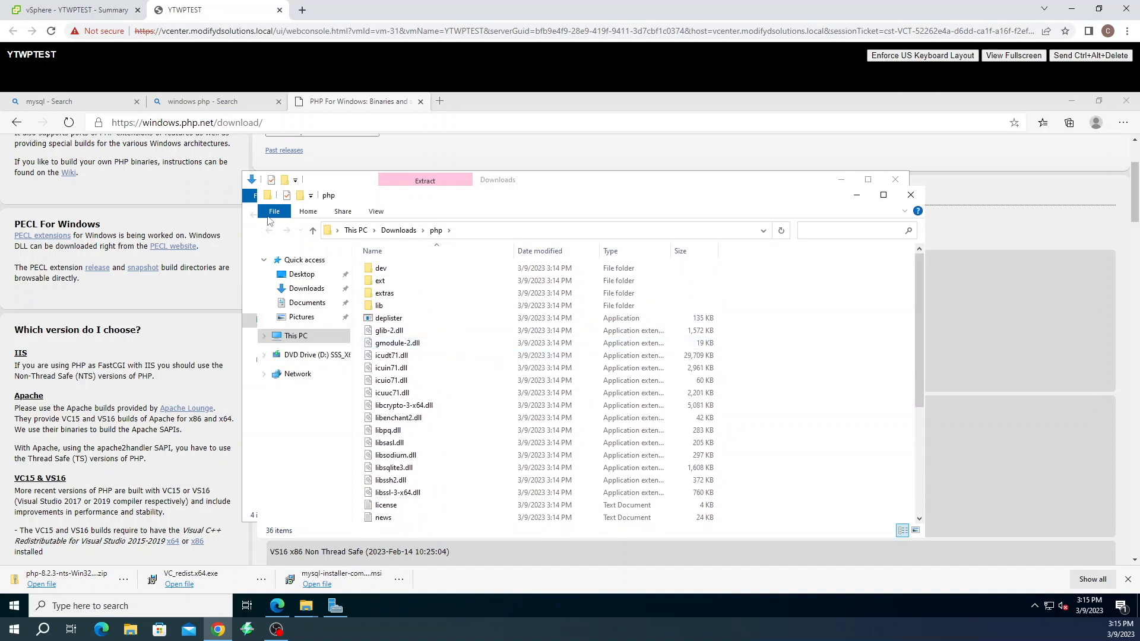
left_click(300, 336)
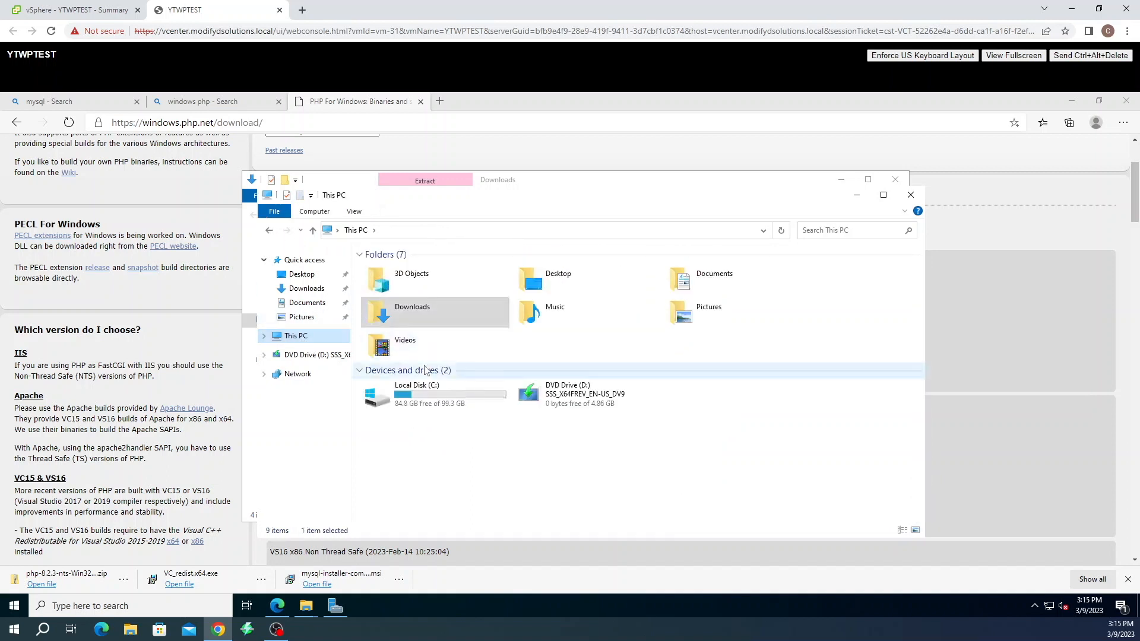
left_click(397, 314)
double_click(397, 314)
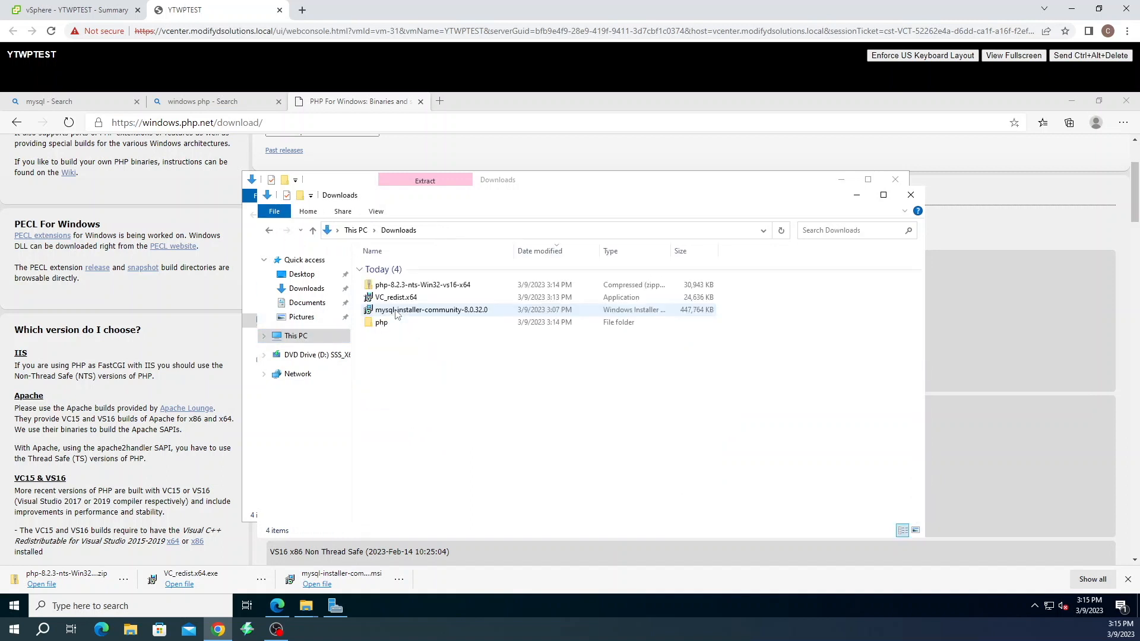
right_click(380, 324)
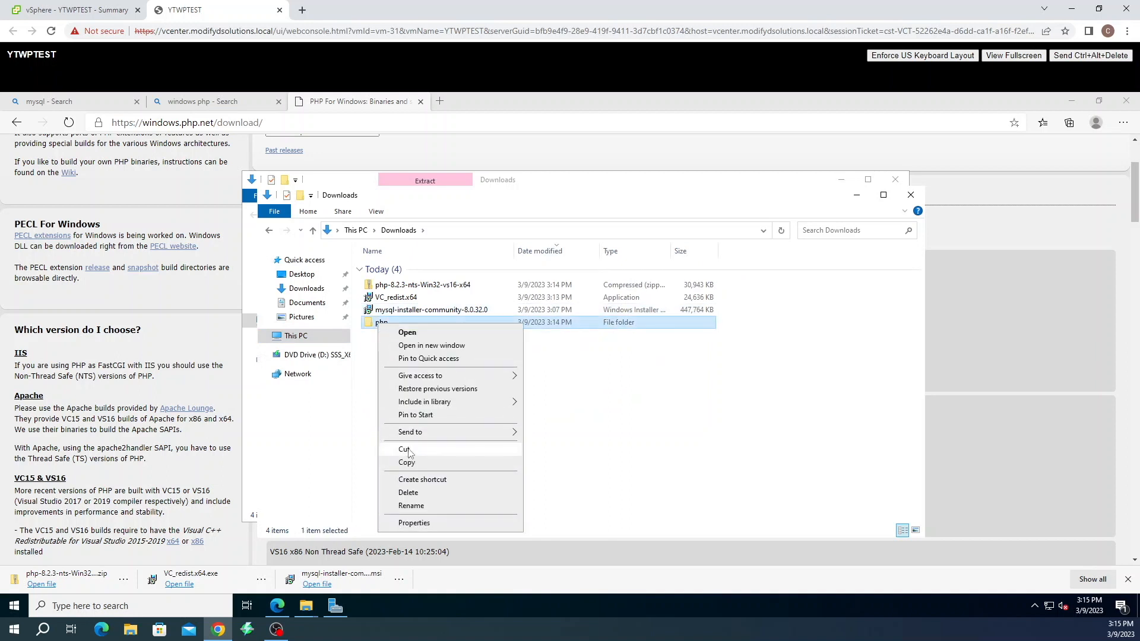
left_click(405, 450)
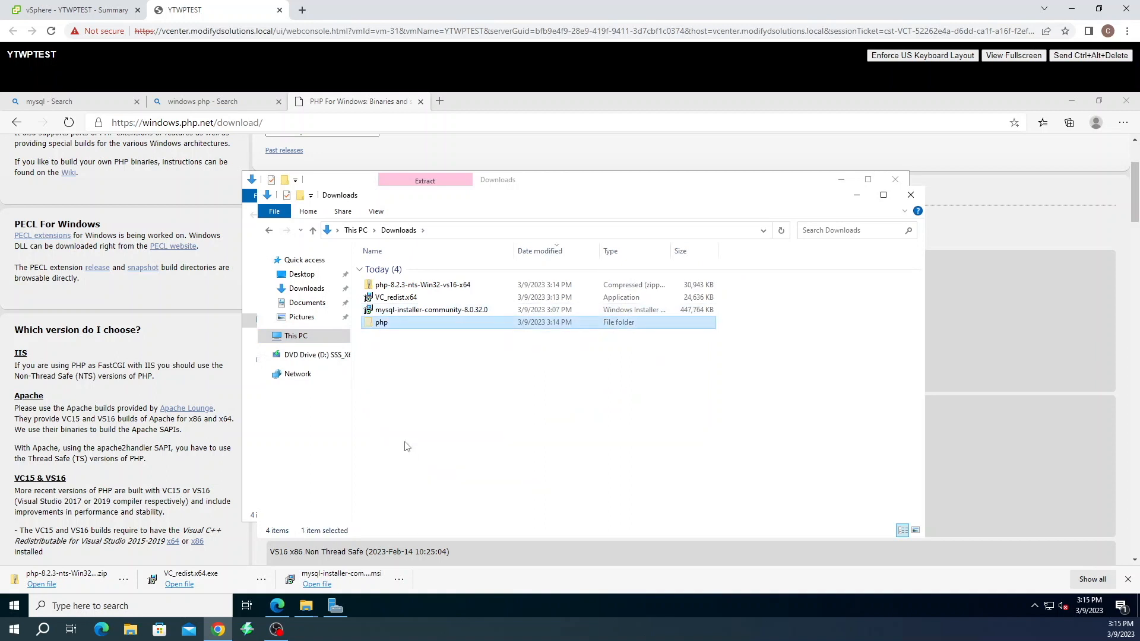
left_click(269, 230)
double_click(396, 393)
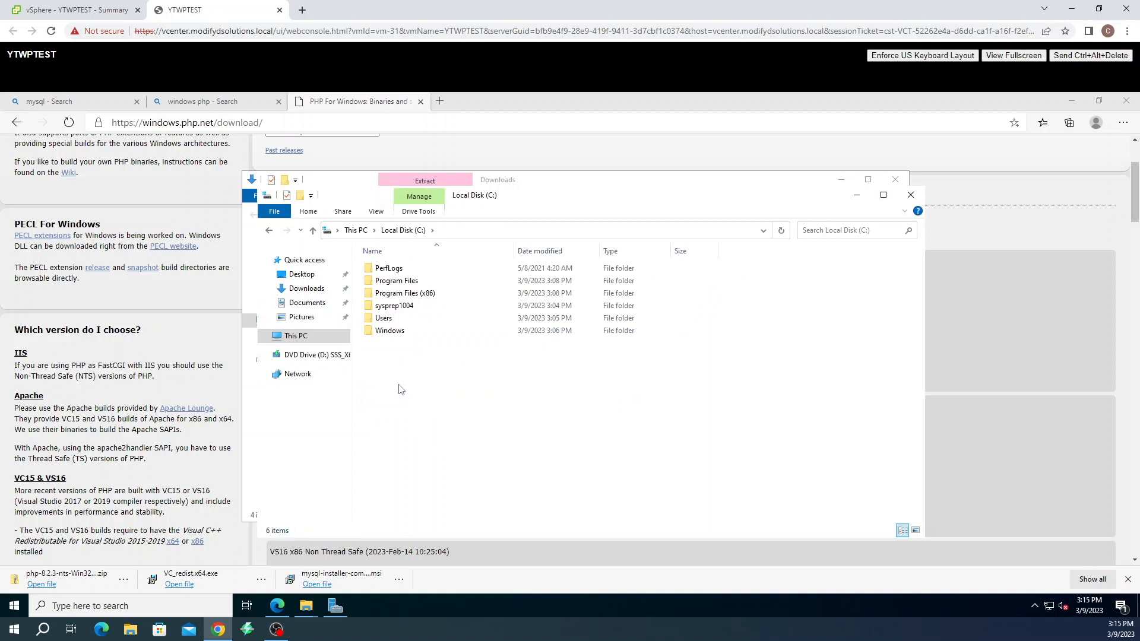
right_click(397, 380)
left_click(432, 441)
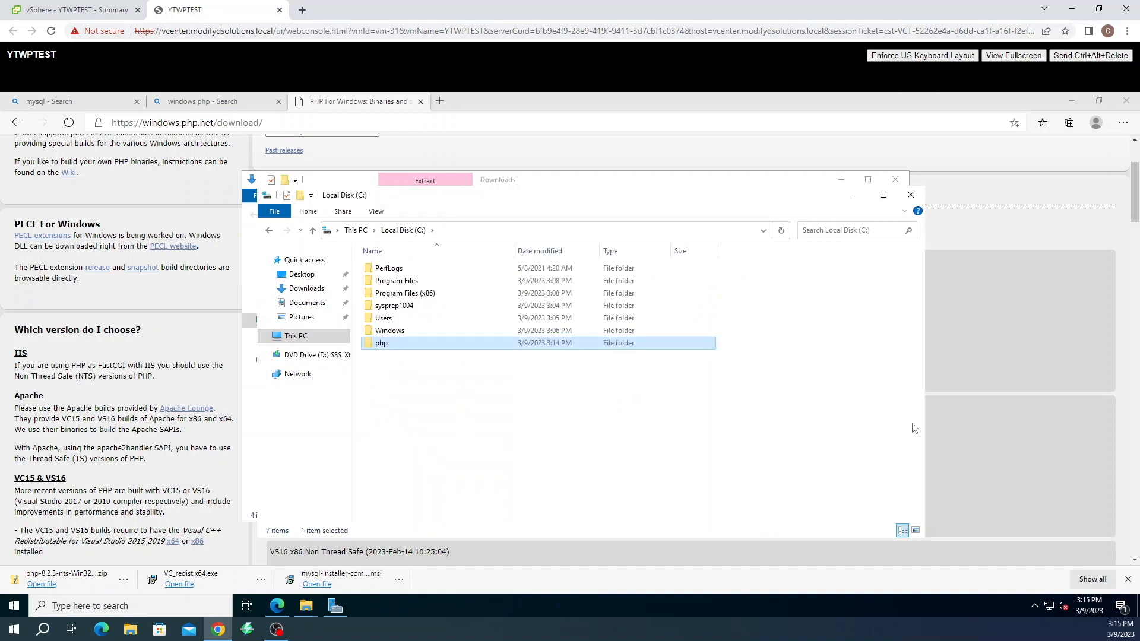
left_click(448, 382)
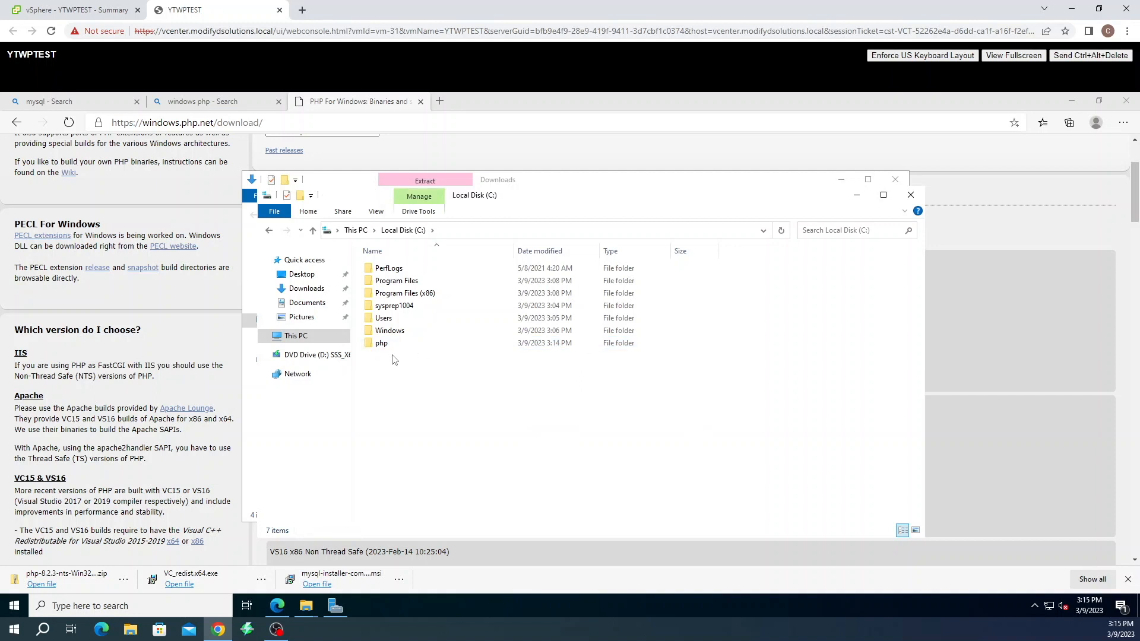
right_click(298, 338)
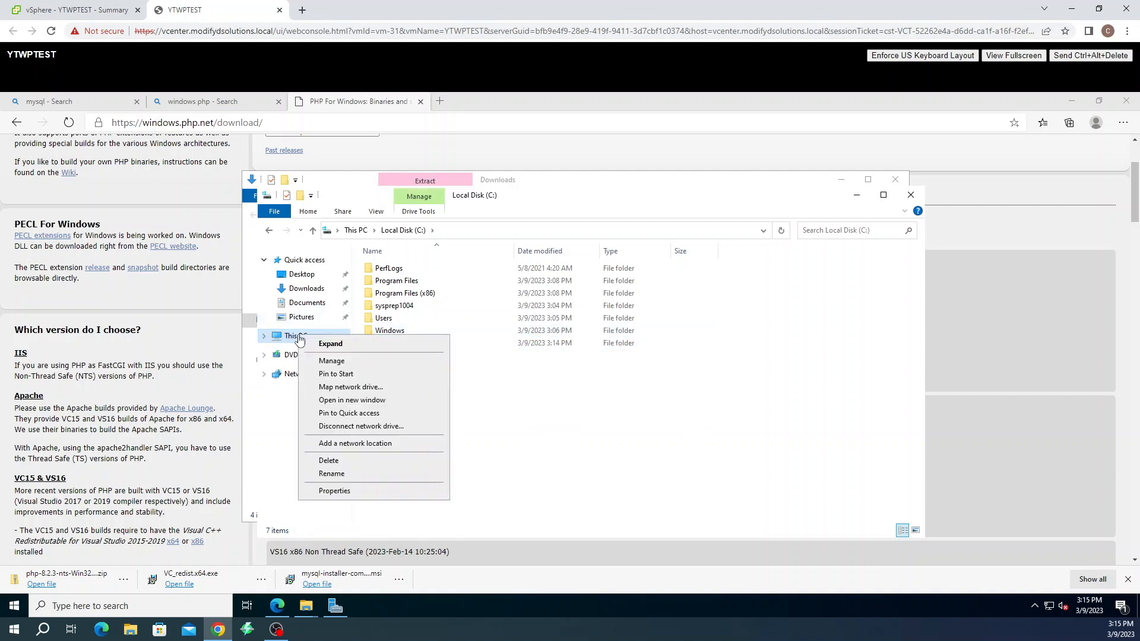
Add c:\php as a new entry in the system Path environment variable, confirming all dialogs
left_click(321, 492)
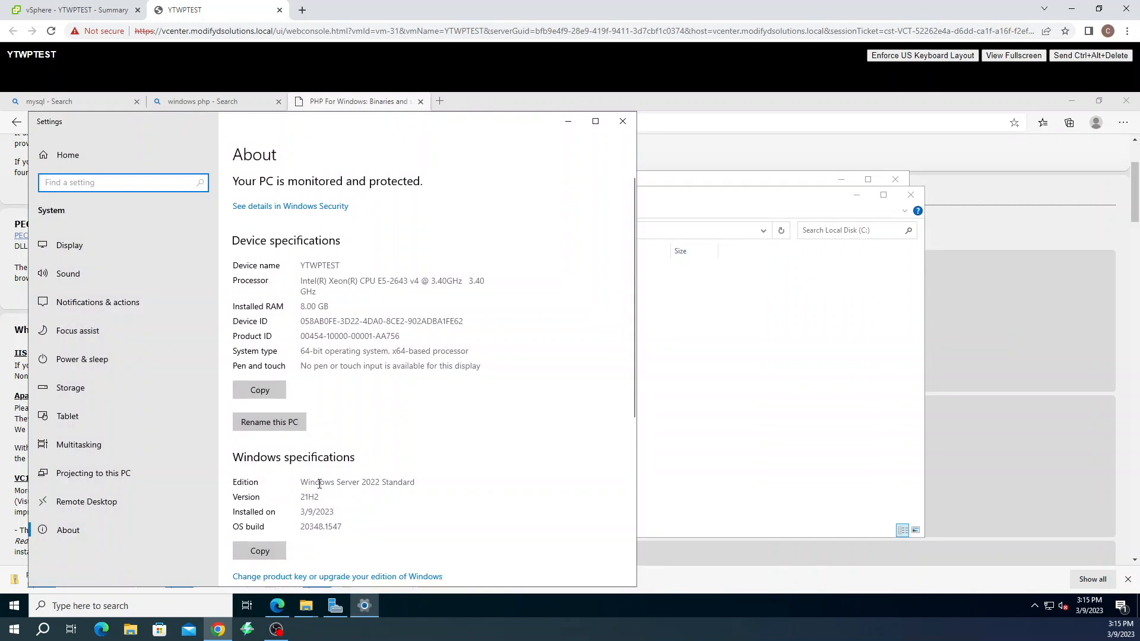
scroll(381, 409, "down", 5)
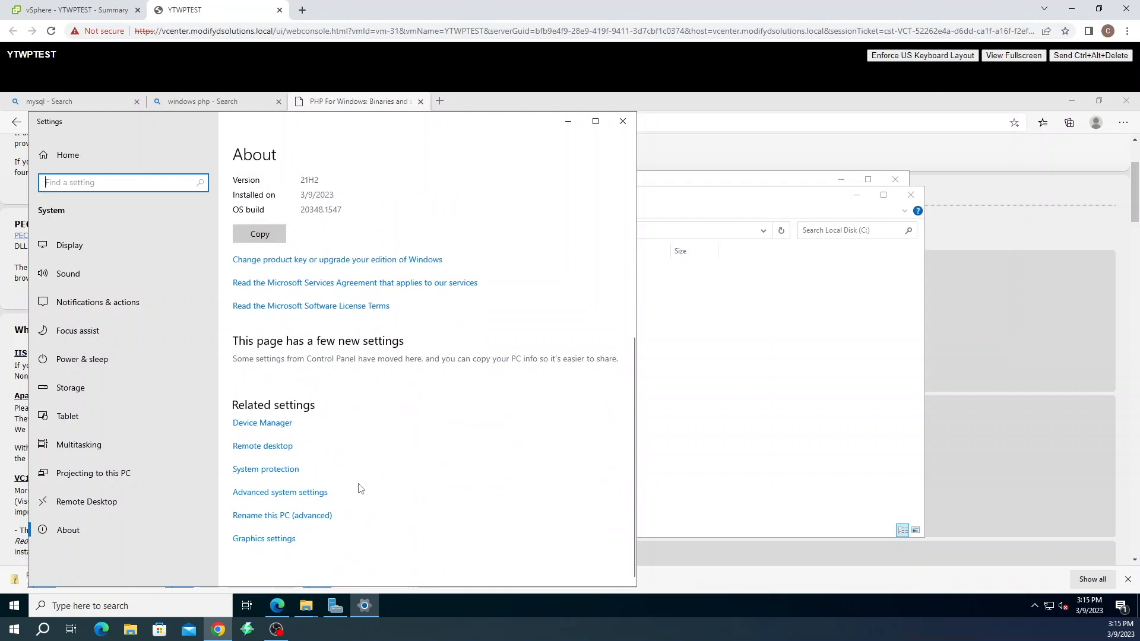
left_click(296, 494)
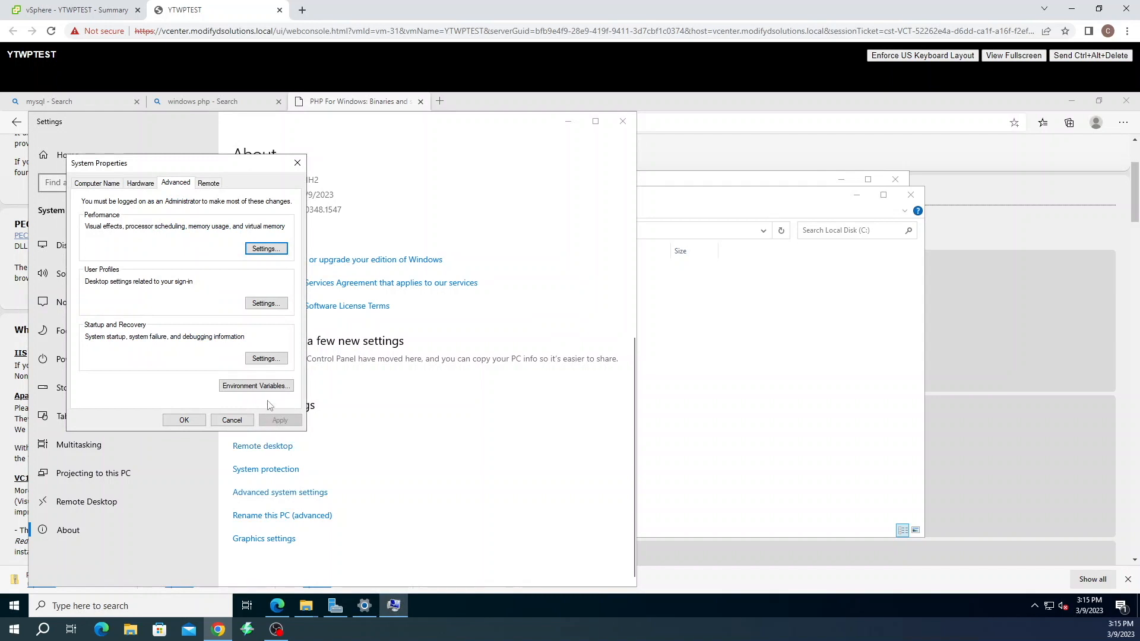
left_click(269, 387)
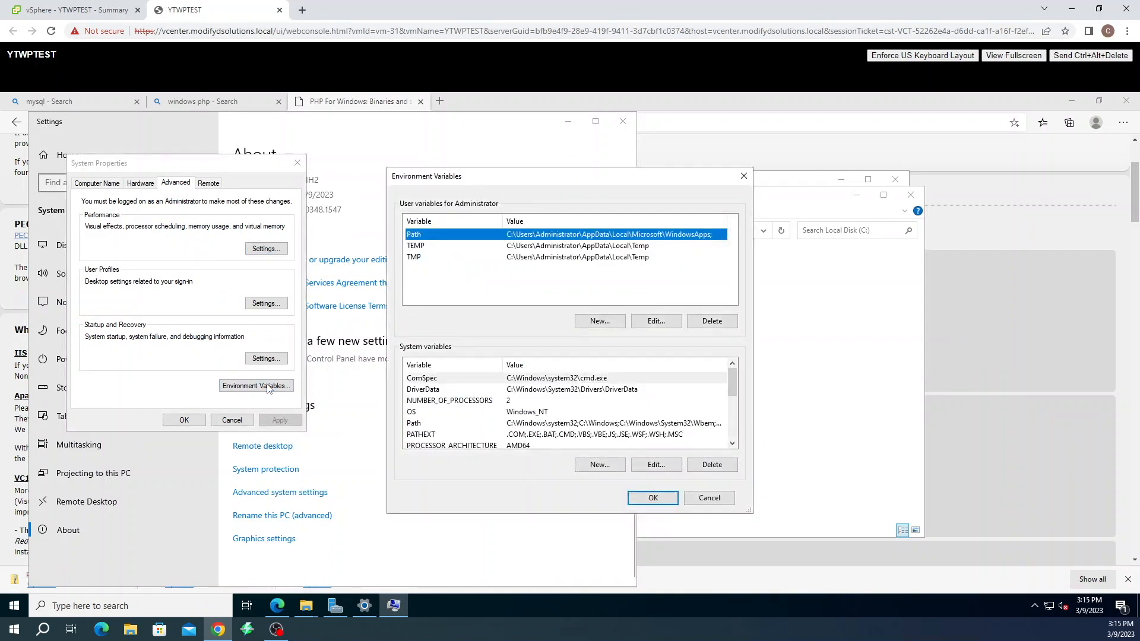
left_click(427, 424)
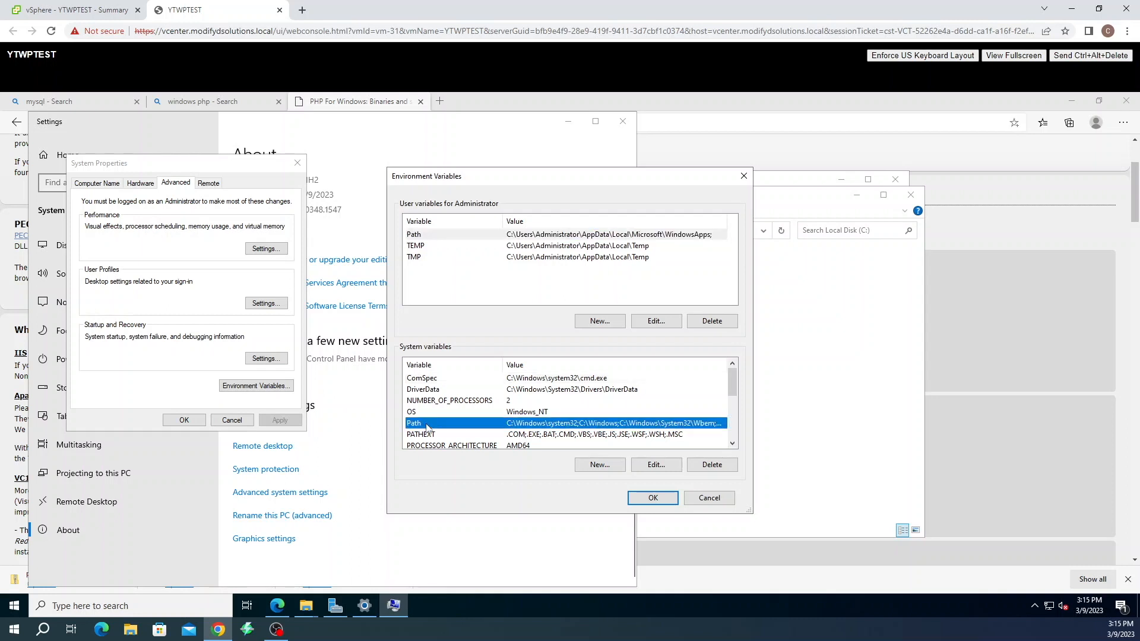
left_click(660, 463)
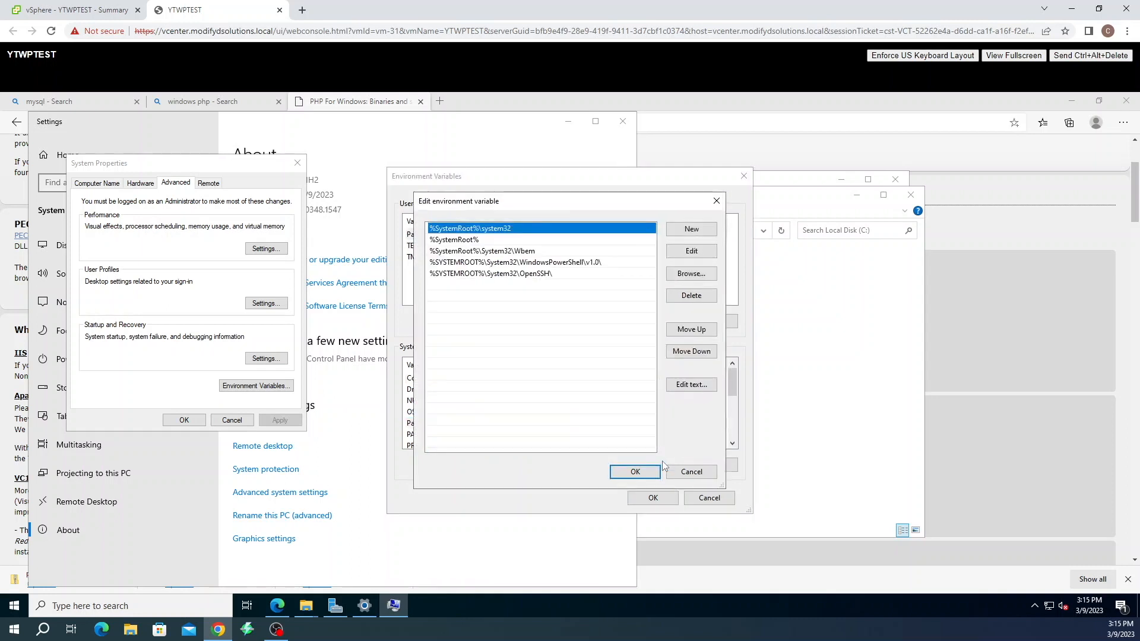
left_click(705, 230)
type("c")
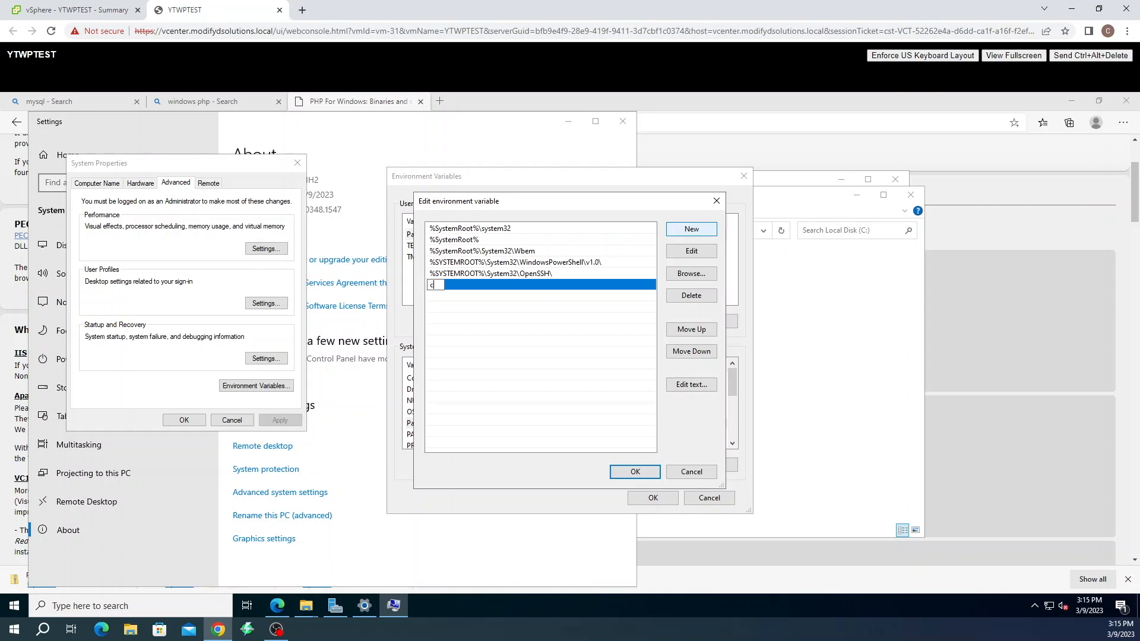
type(":\\php")
left_click(631, 475)
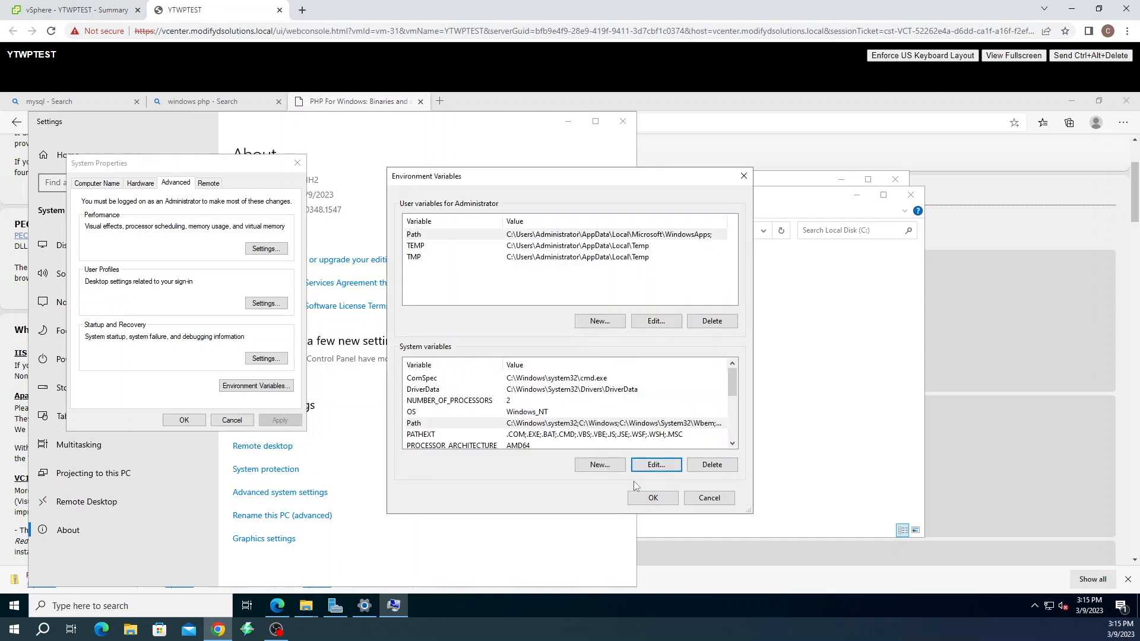
left_click(653, 497)
left_click(181, 420)
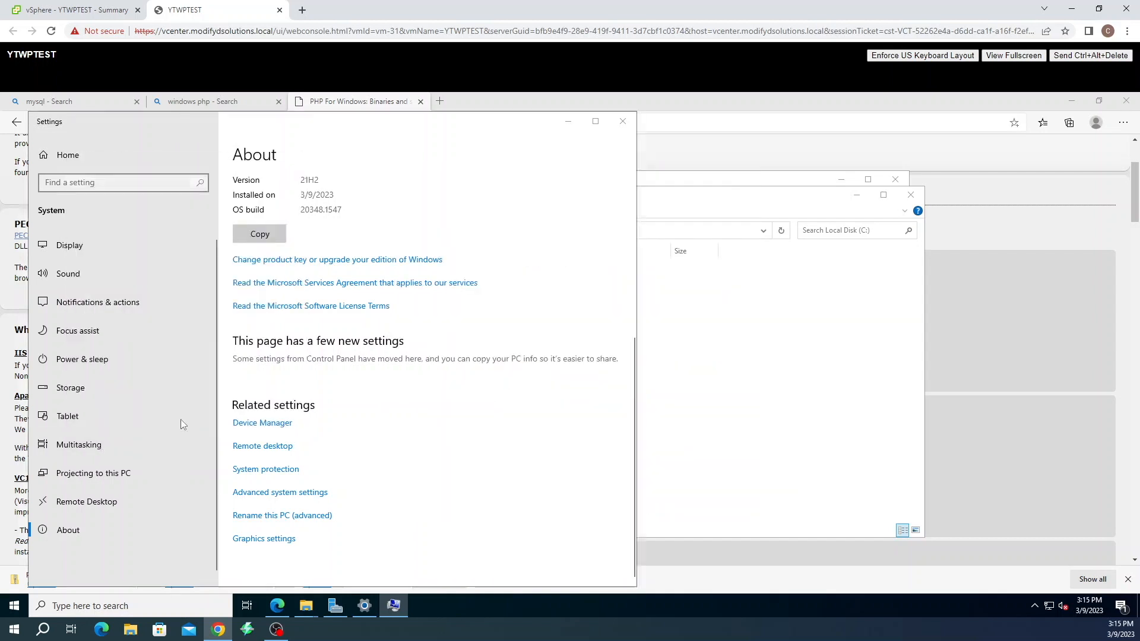
left_click(622, 124)
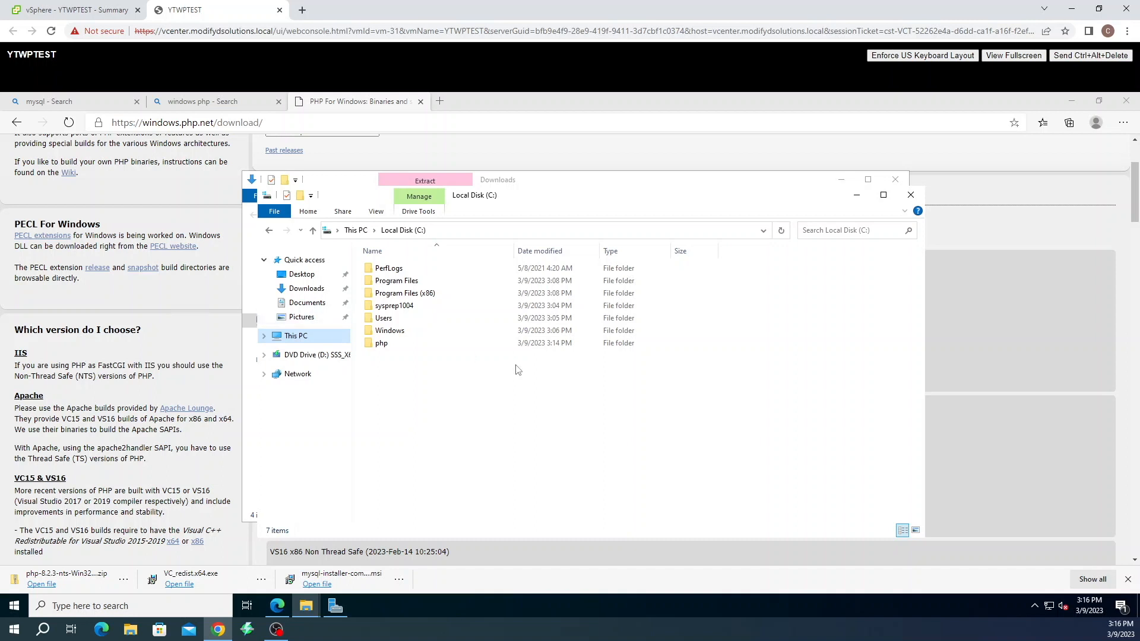
Rename C:\php\php.ini-production to php.ini and open it in Notepad
left_click(380, 345)
double_click(379, 344)
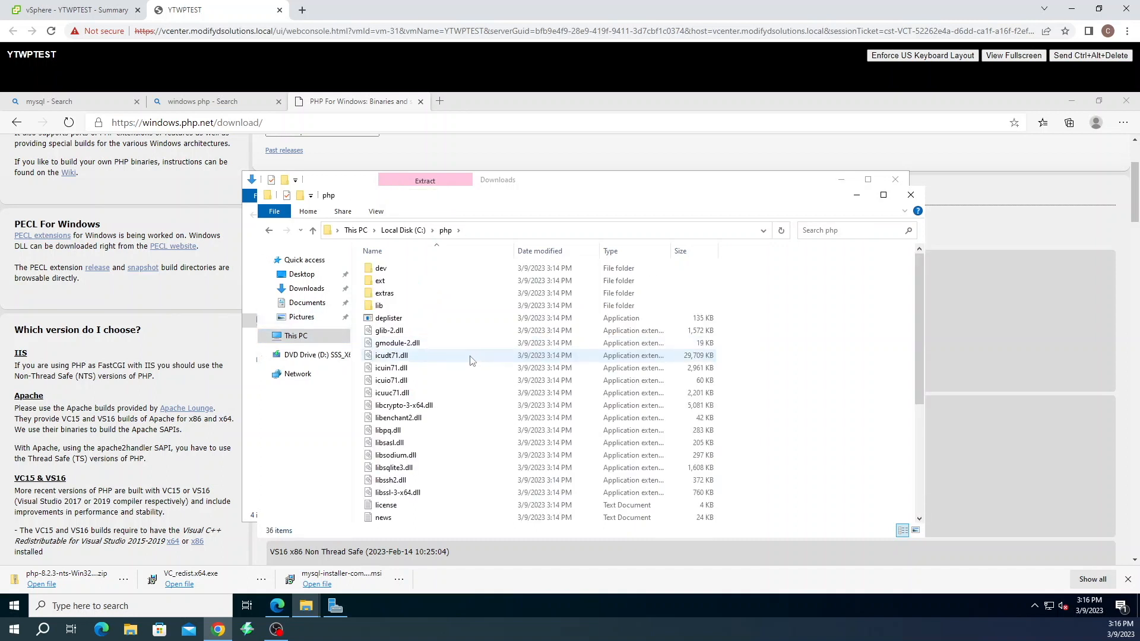
scroll(469, 365, "down", 5)
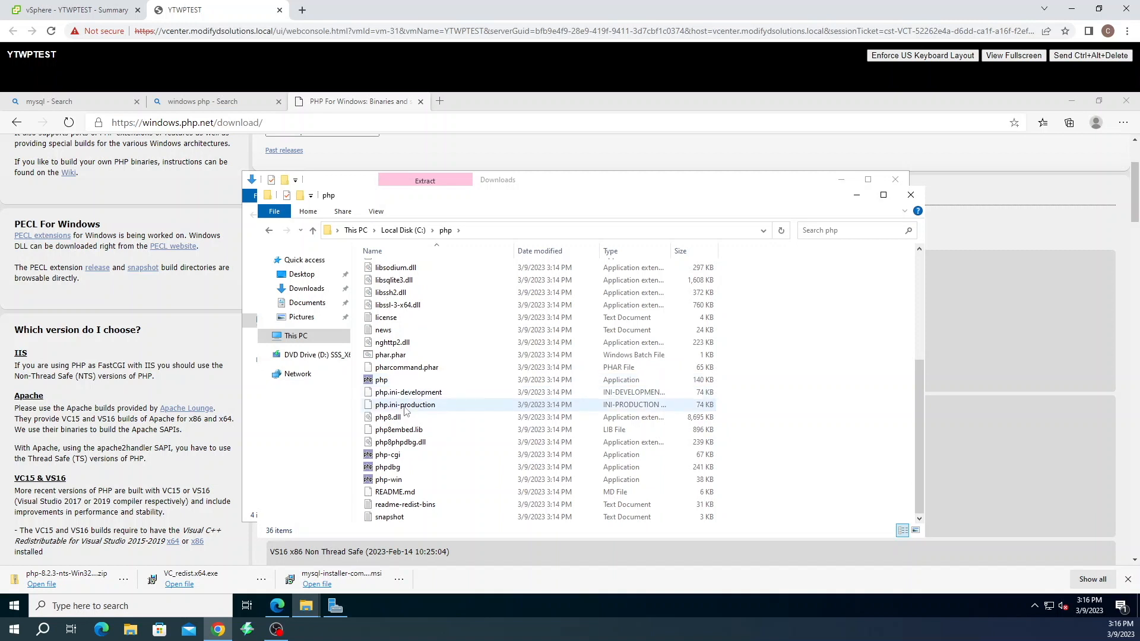
right_click(406, 406)
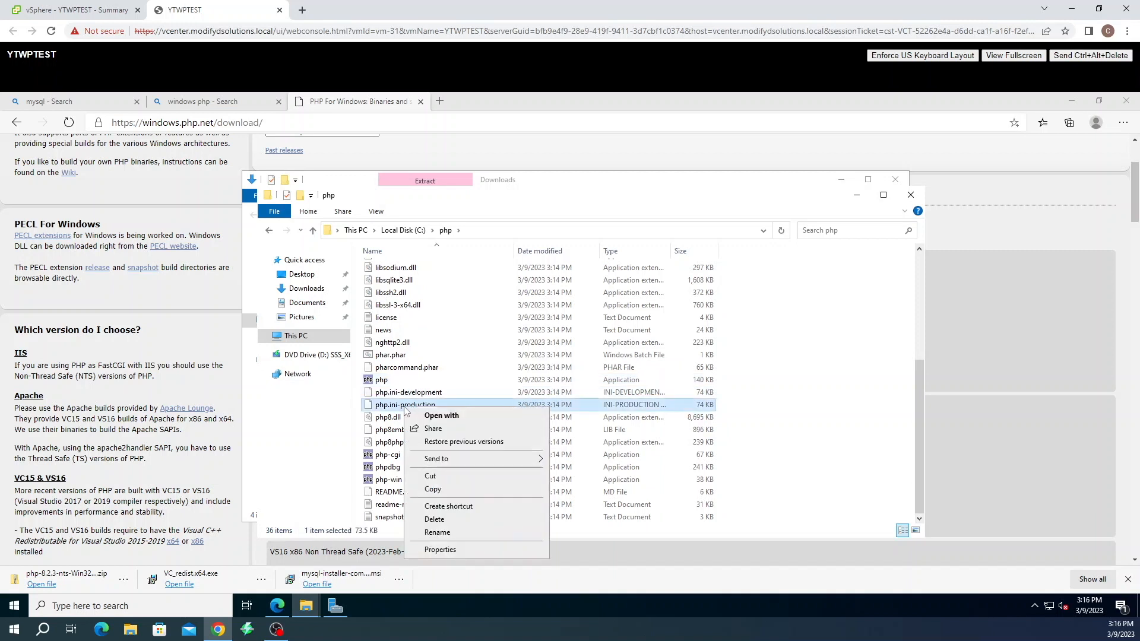
left_click(435, 532)
left_click_drag(438, 405, 408, 405)
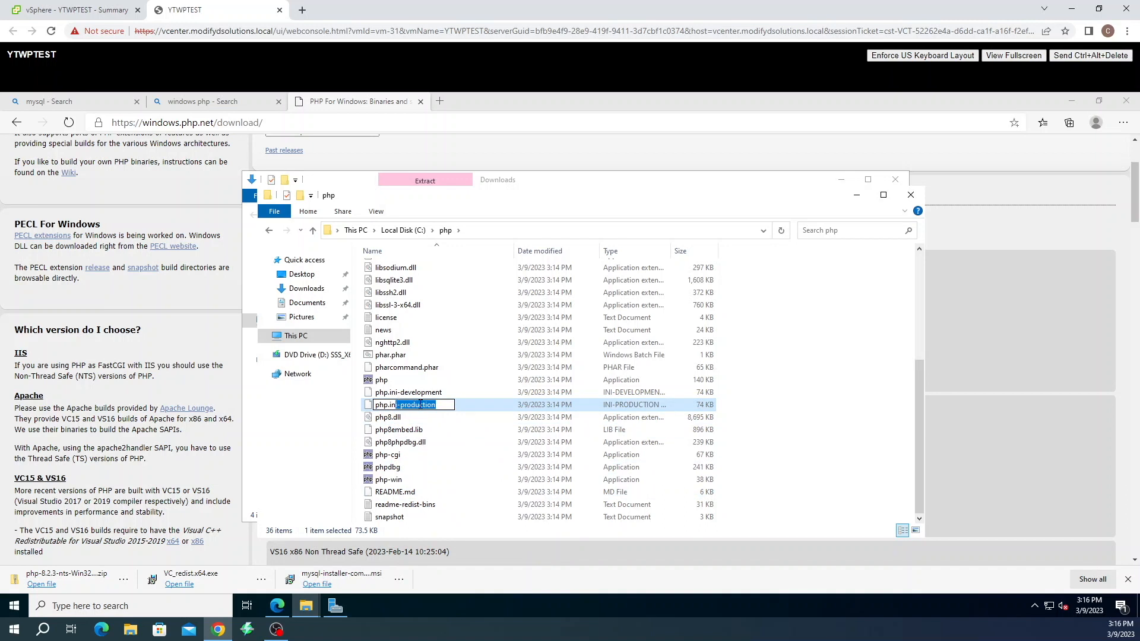
key("Delete")
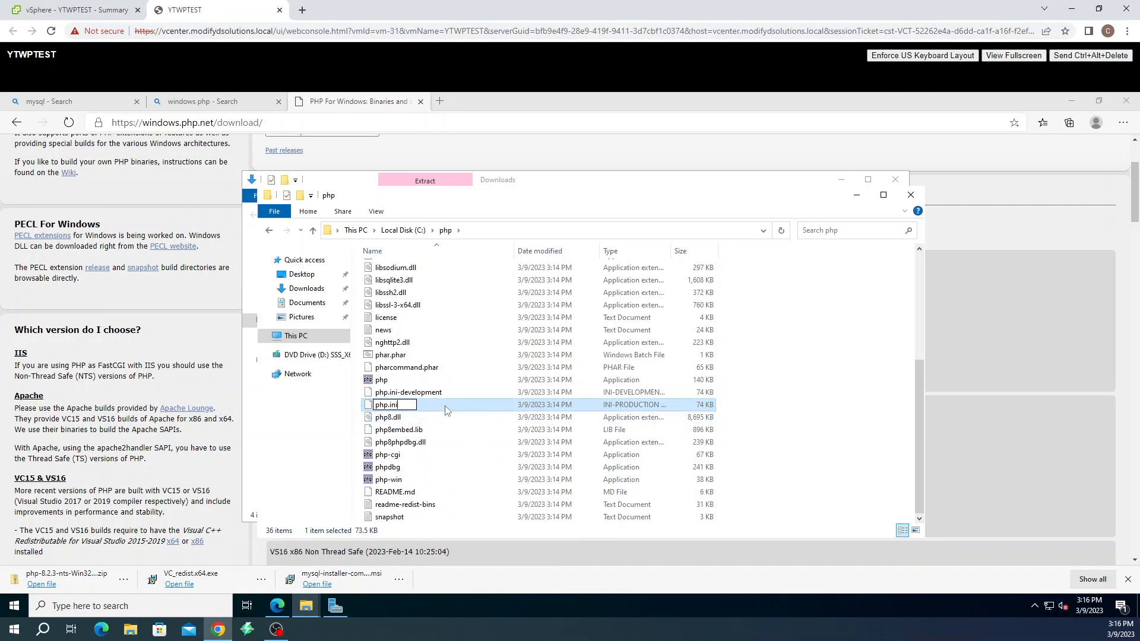
key("Return")
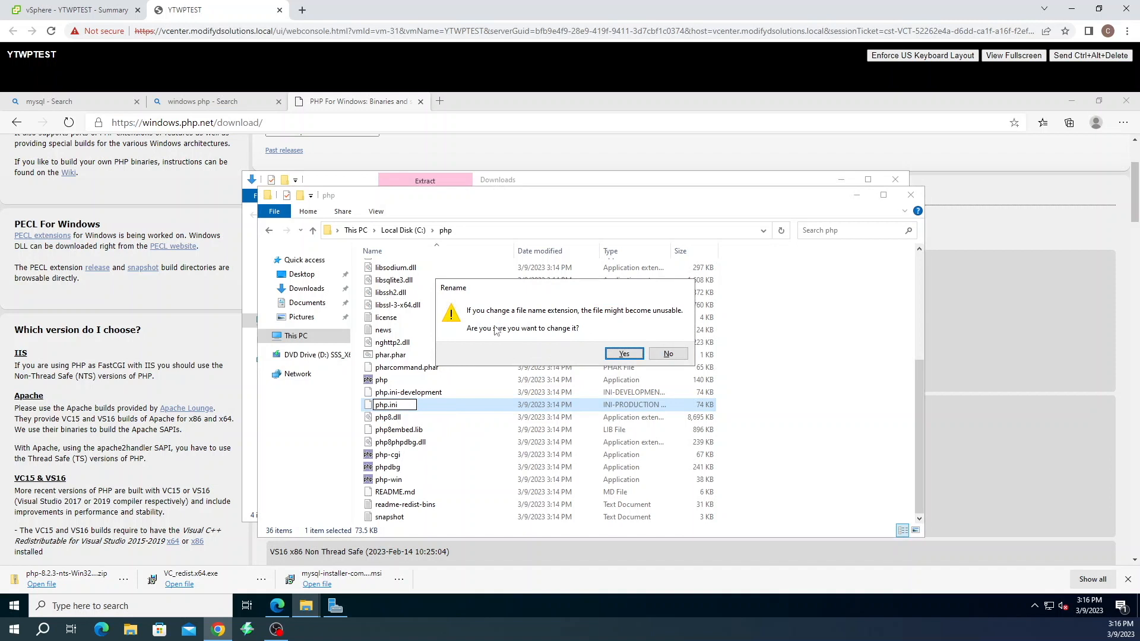
left_click(624, 354)
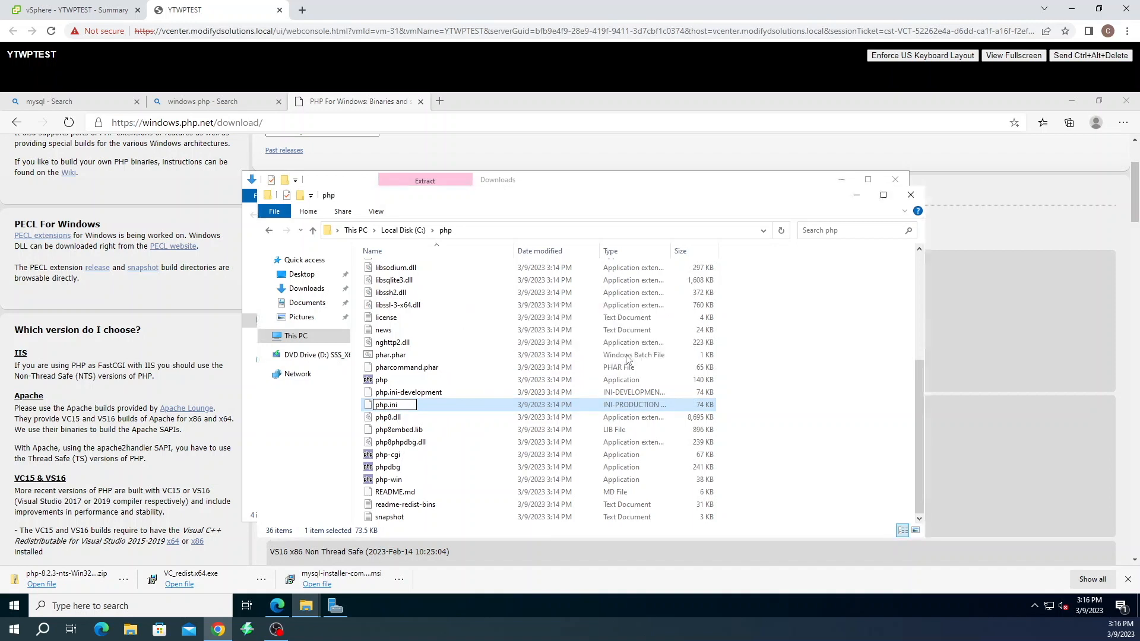
right_click(385, 393)
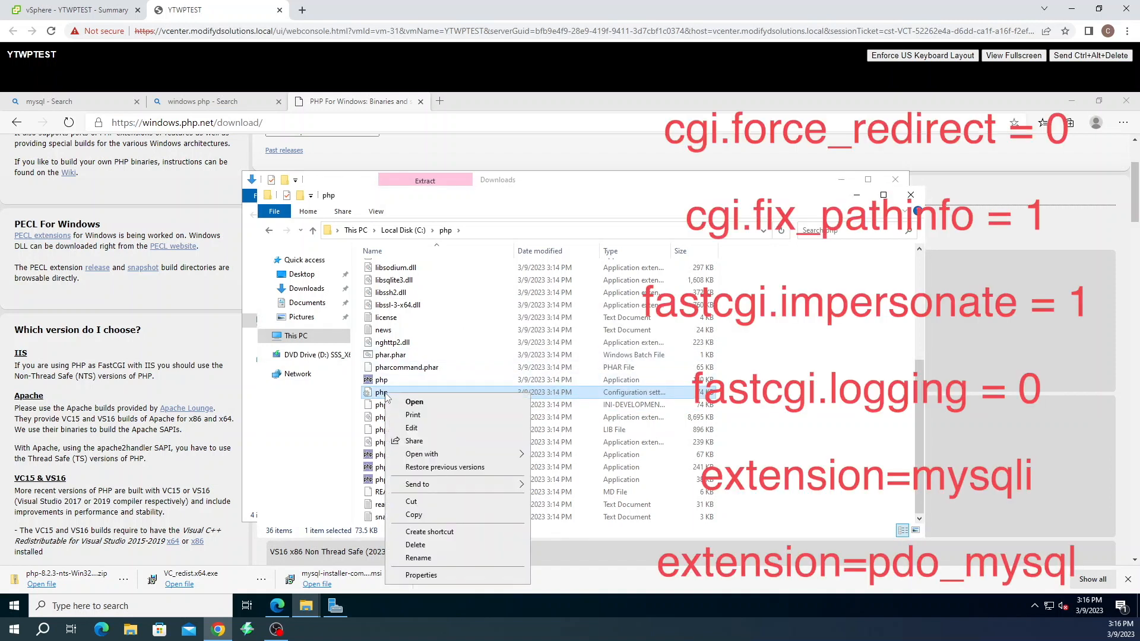
left_click(409, 428)
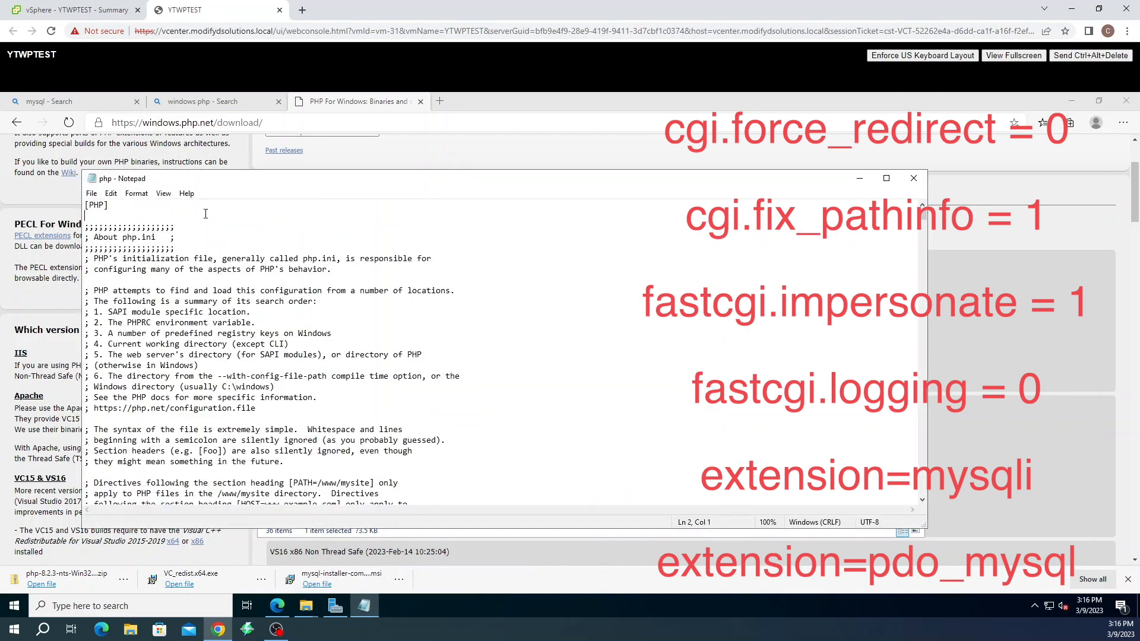
Find cgi.force_redirect in php.ini, uncomment it and set it to 0
key("ctrl+f")
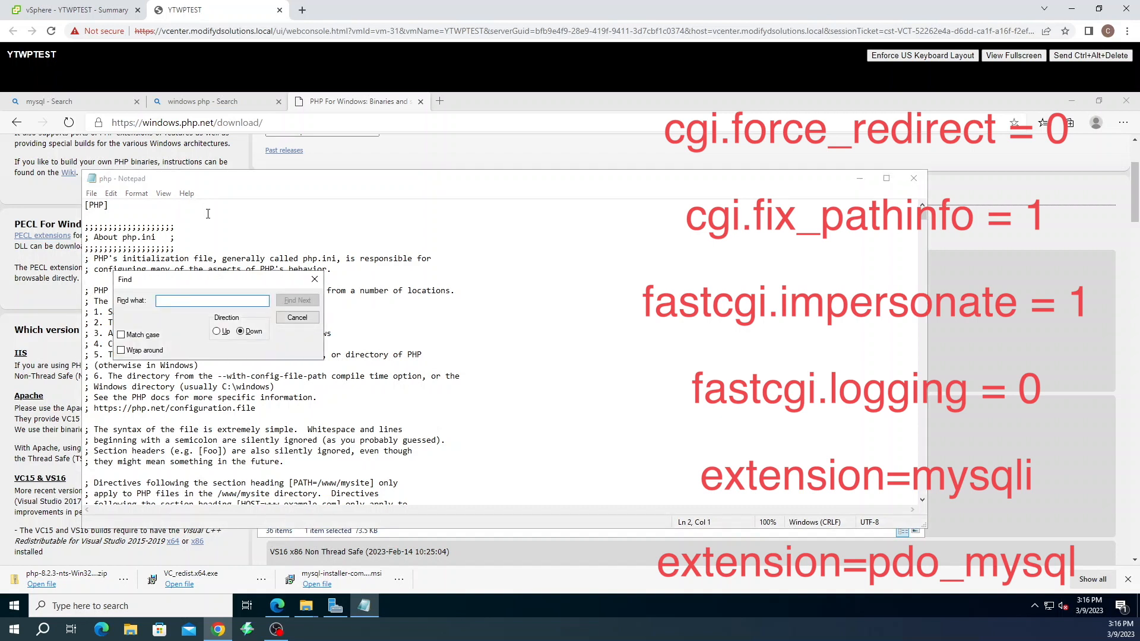
type("cgi.force")
left_click(301, 301)
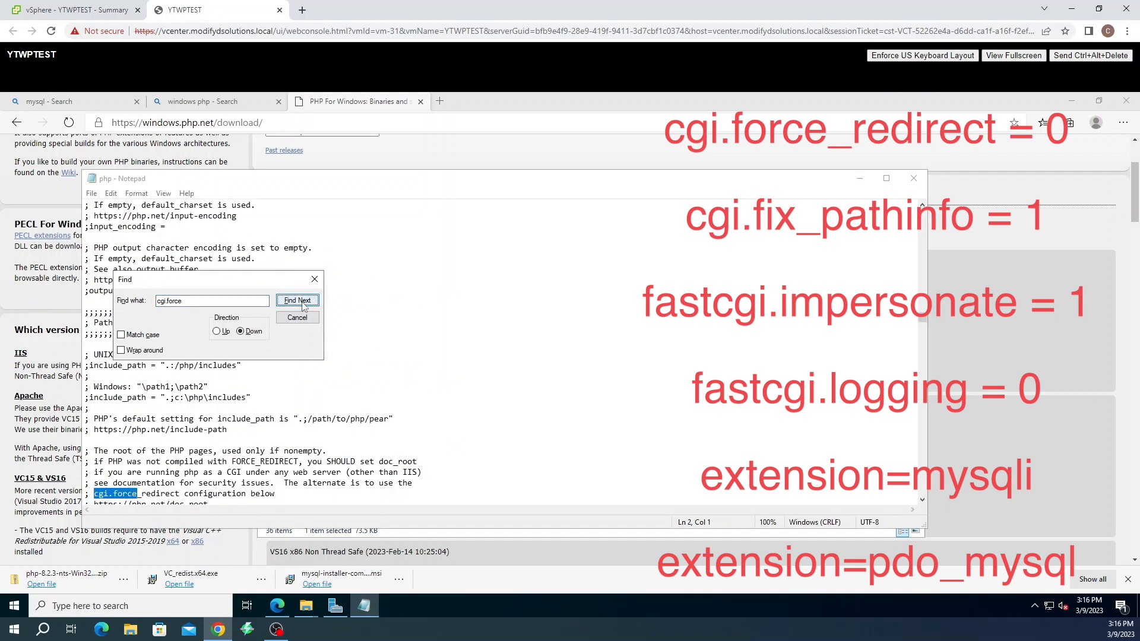
left_click(298, 301)
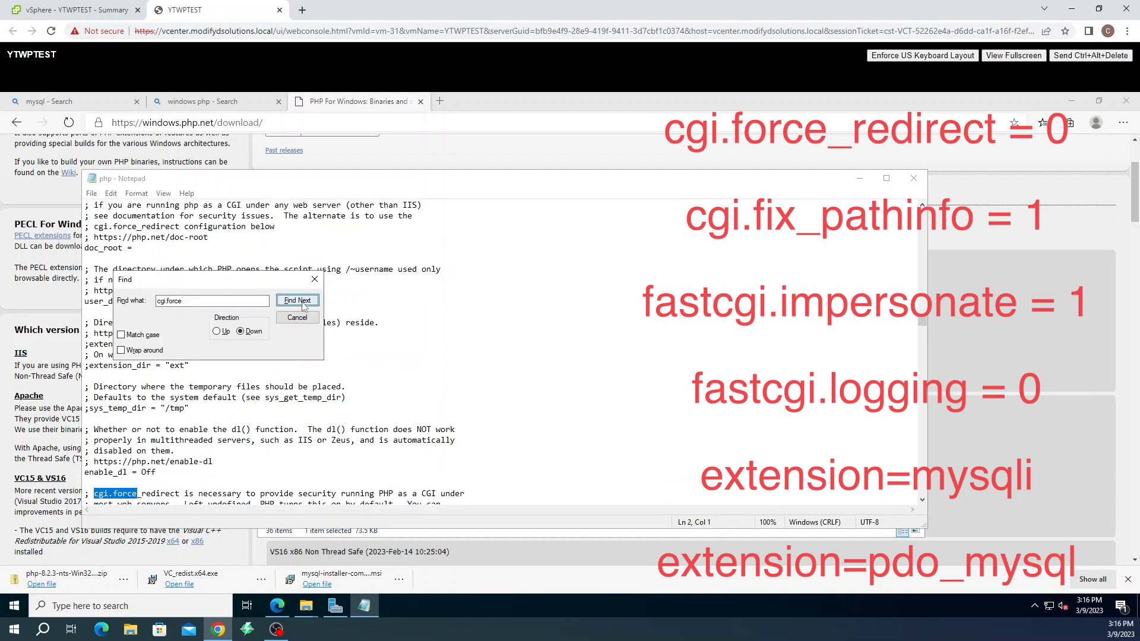
left_click(298, 301)
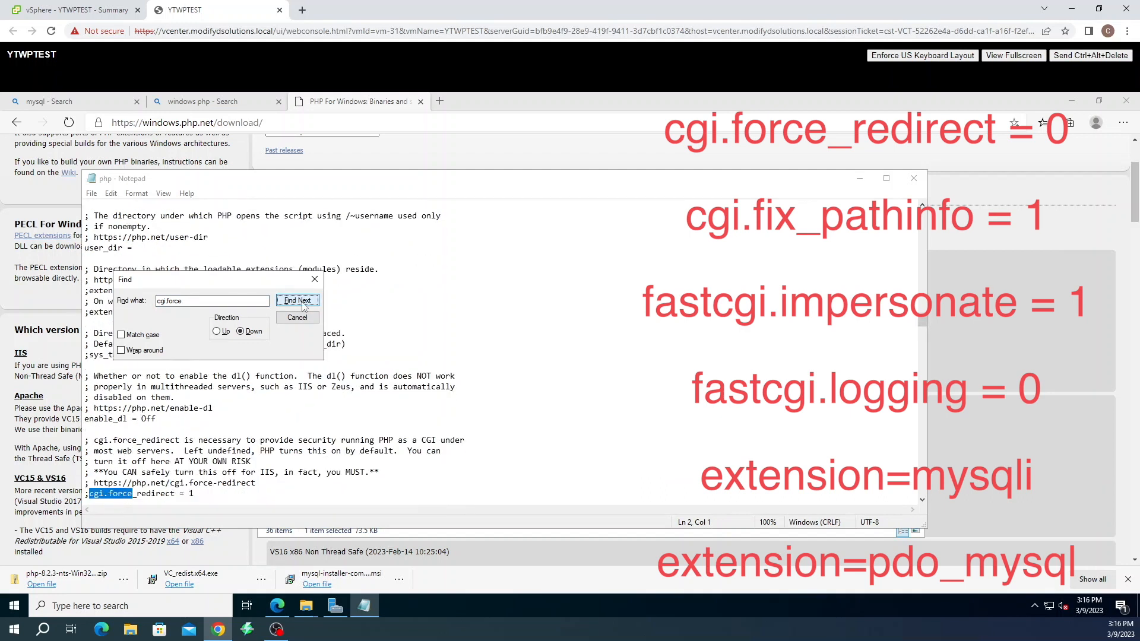
left_click(92, 494)
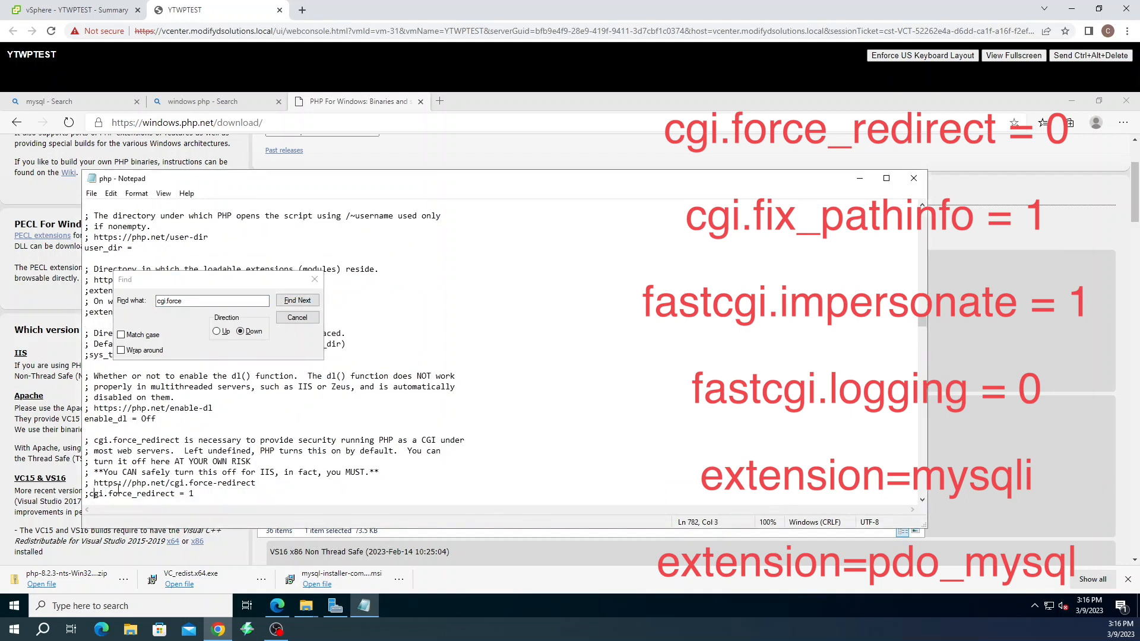
key("Left")
key("BackSpace")
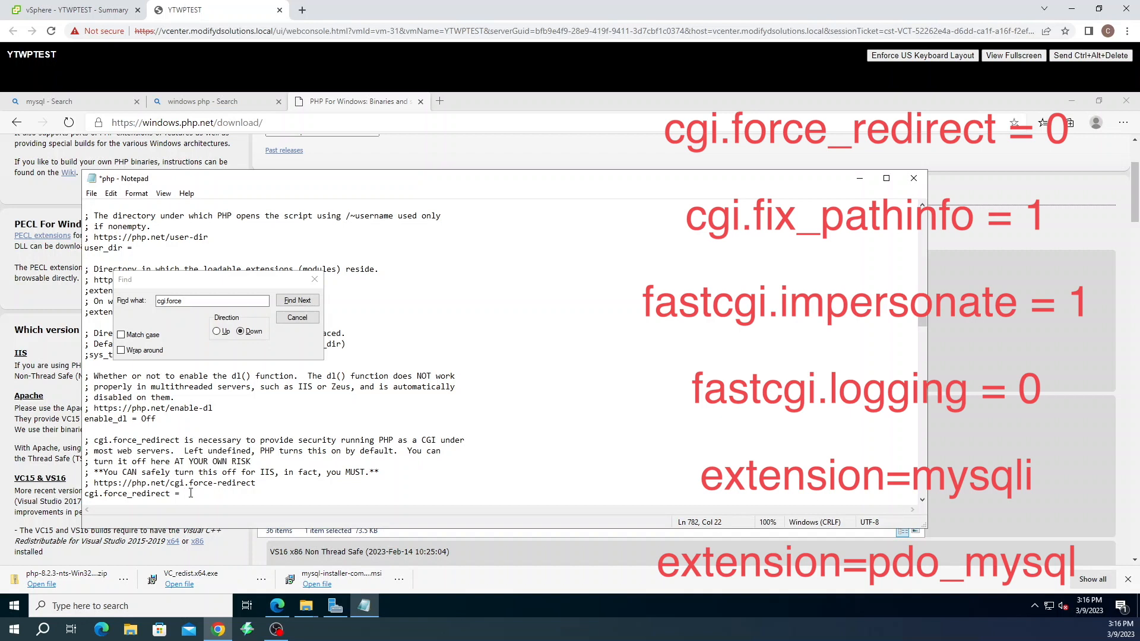
key("BackSpace")
type("0")
Find and uncomment the cgi.fix_pathinfo=1 line
left_click(185, 301)
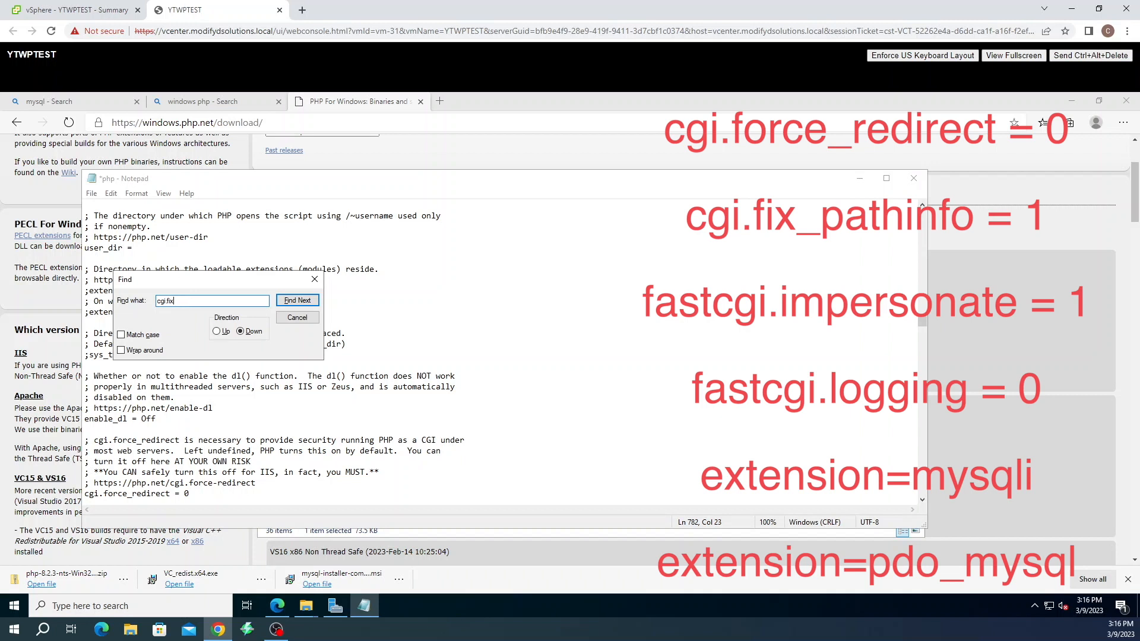
left_click(304, 301)
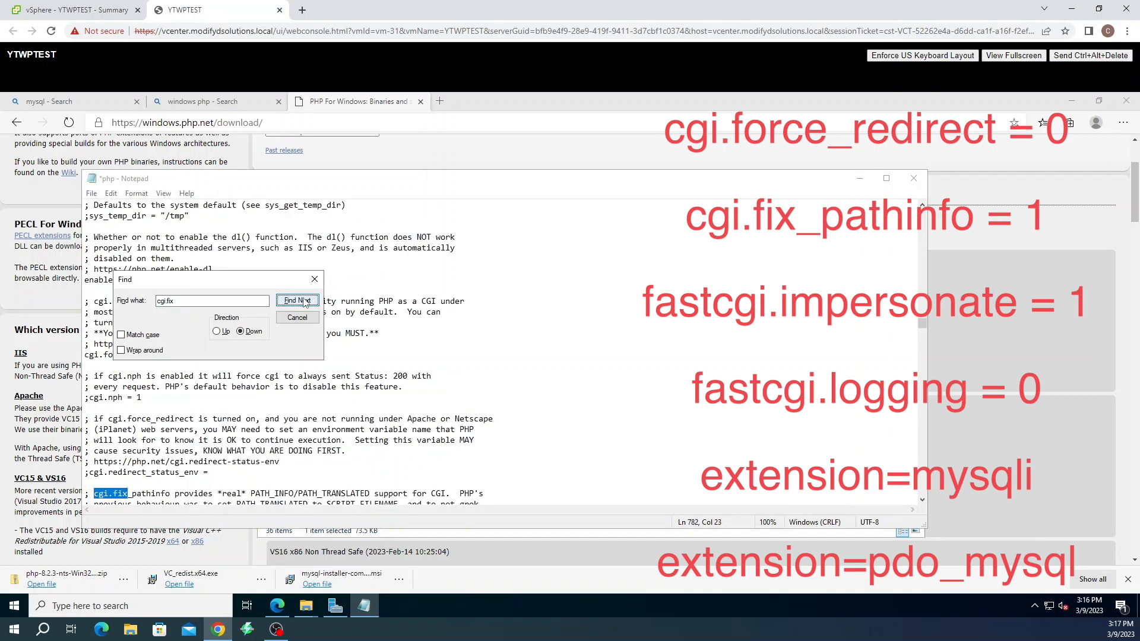
left_click(304, 301)
left_click(304, 301)
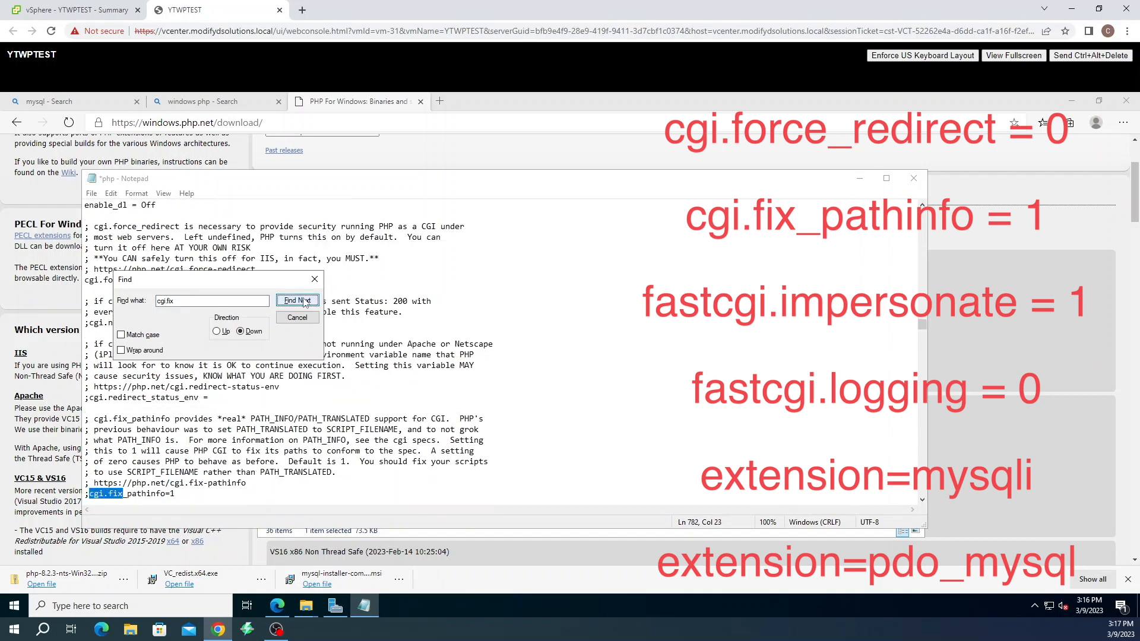
left_click(88, 493)
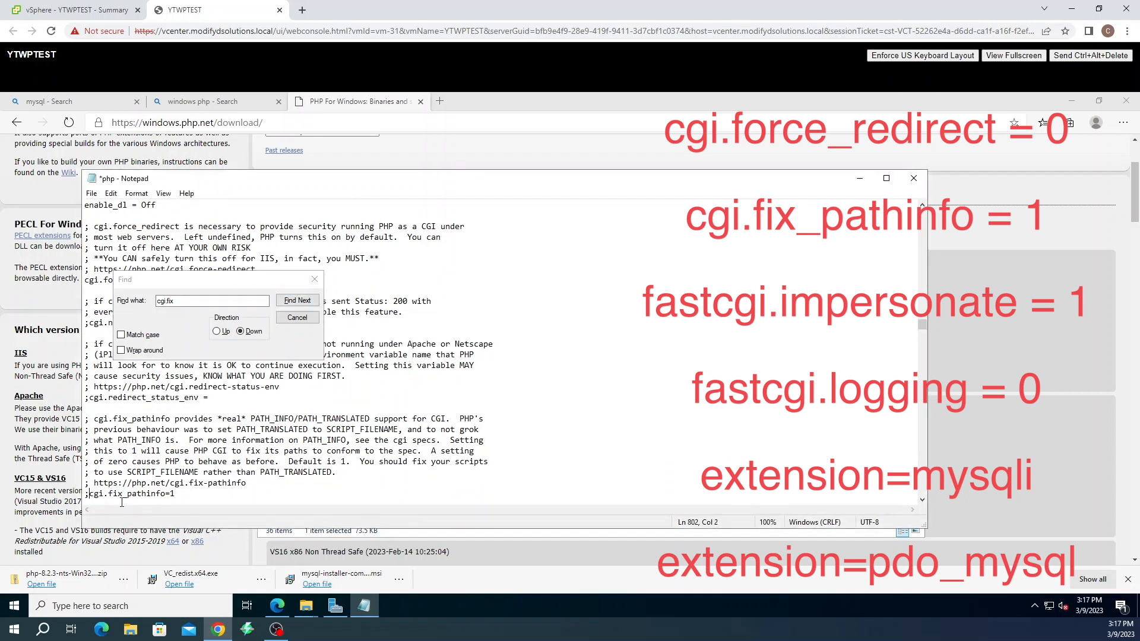
key("BackSpace")
left_click(188, 342)
Search for fastcgi.imp and uncomment the fastcgi.impersonate = 1 line
type("fastcgi")
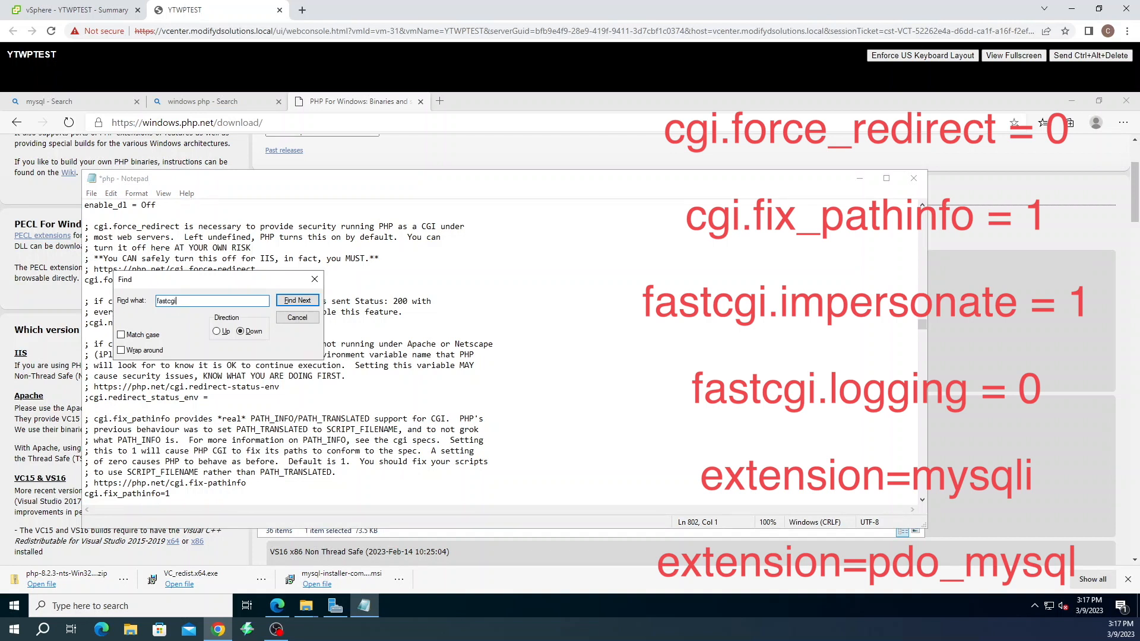
type(".imp")
left_click(314, 301)
left_click(314, 301)
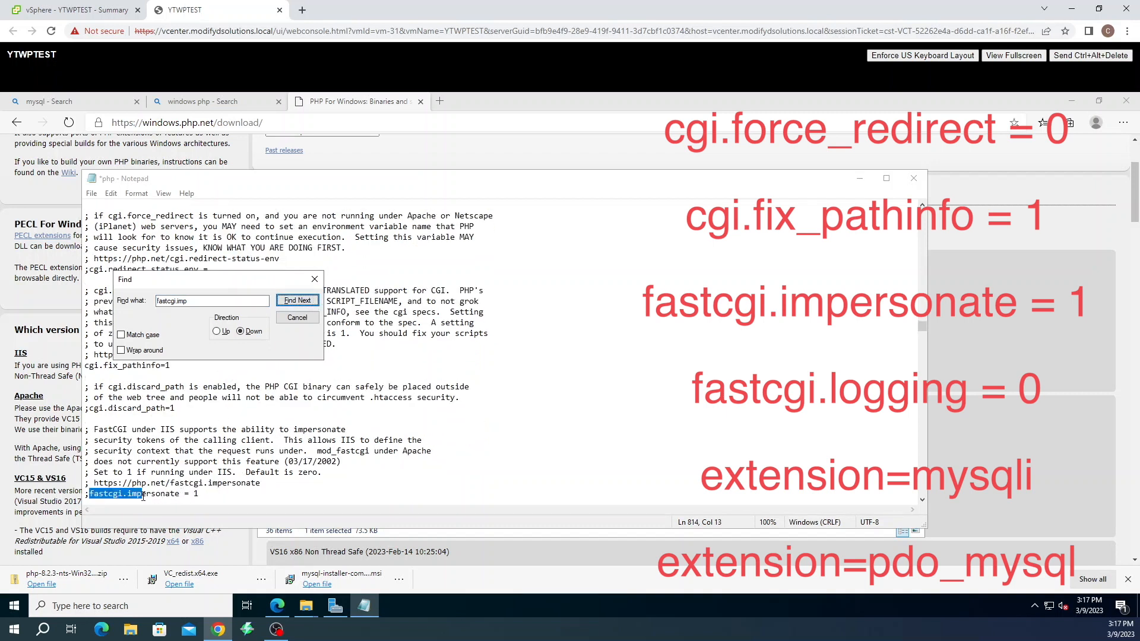
left_click(89, 494)
key("BackSpace")
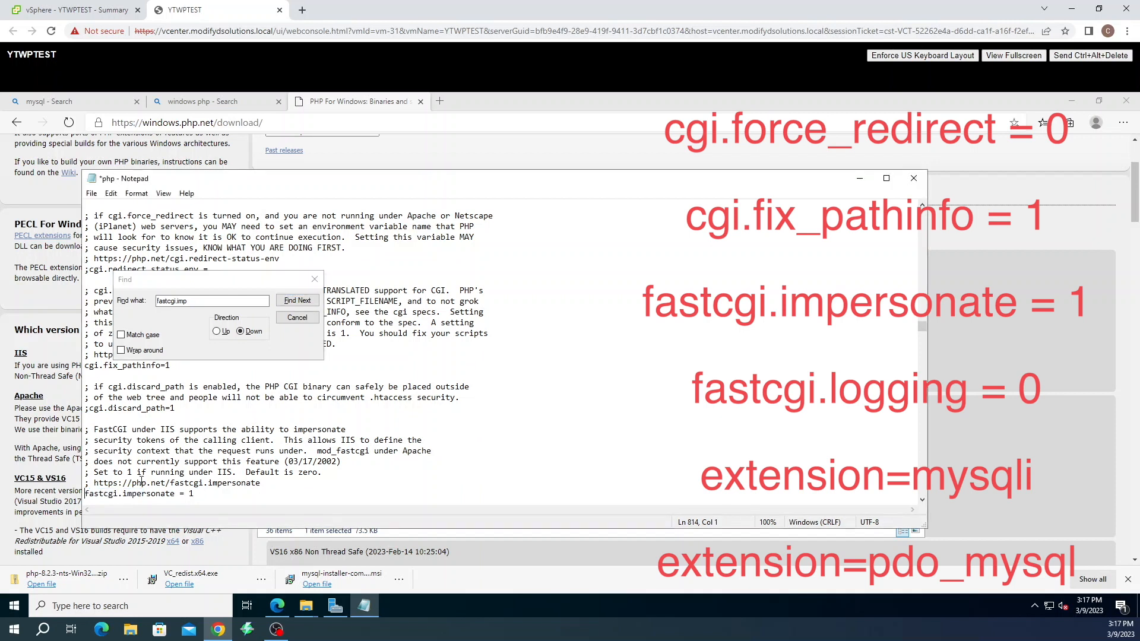
left_click(190, 299)
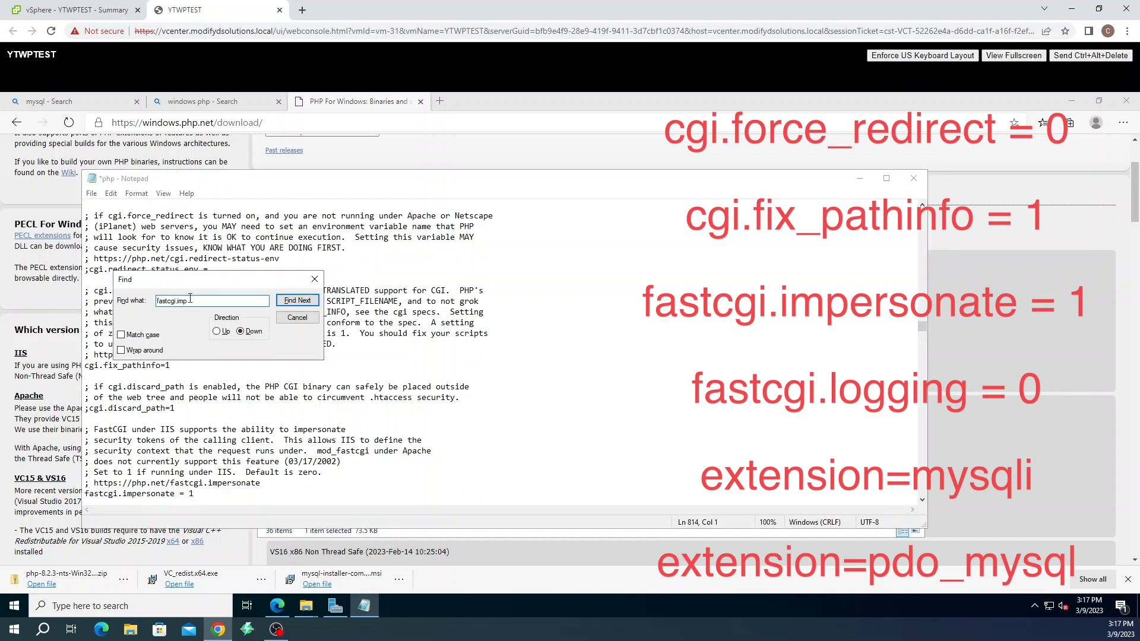
Search for fastcgi.log and uncomment the fastcgi.logging = 0 line
key("BackSpace")
key("BackSpace")
type("log")
left_click(296, 300)
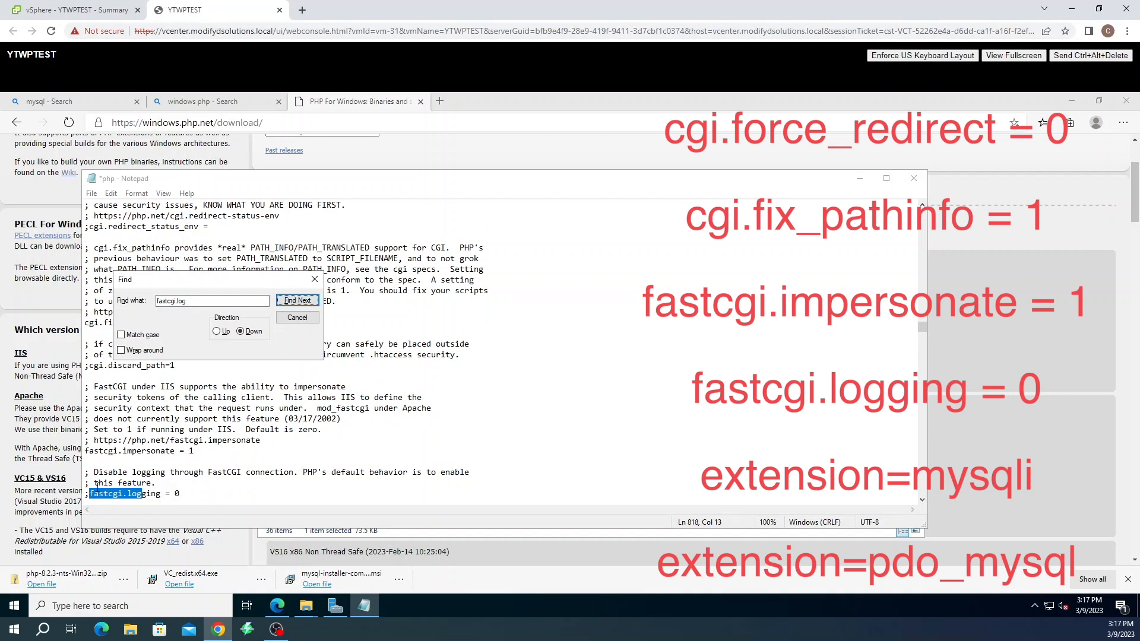
left_click(94, 493)
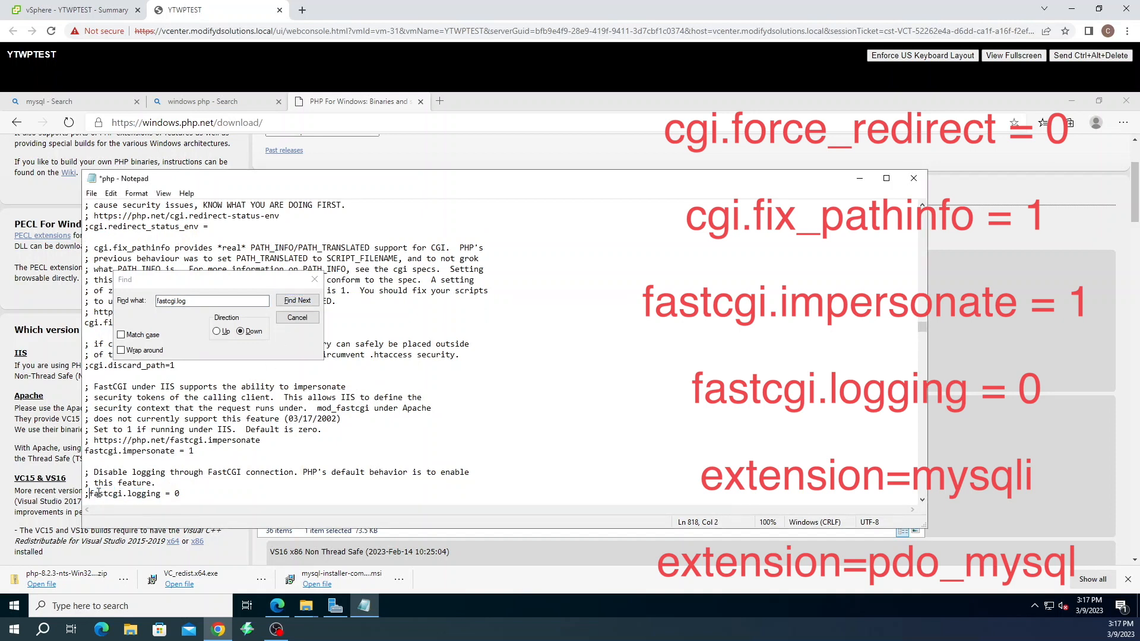
key("BackSpace")
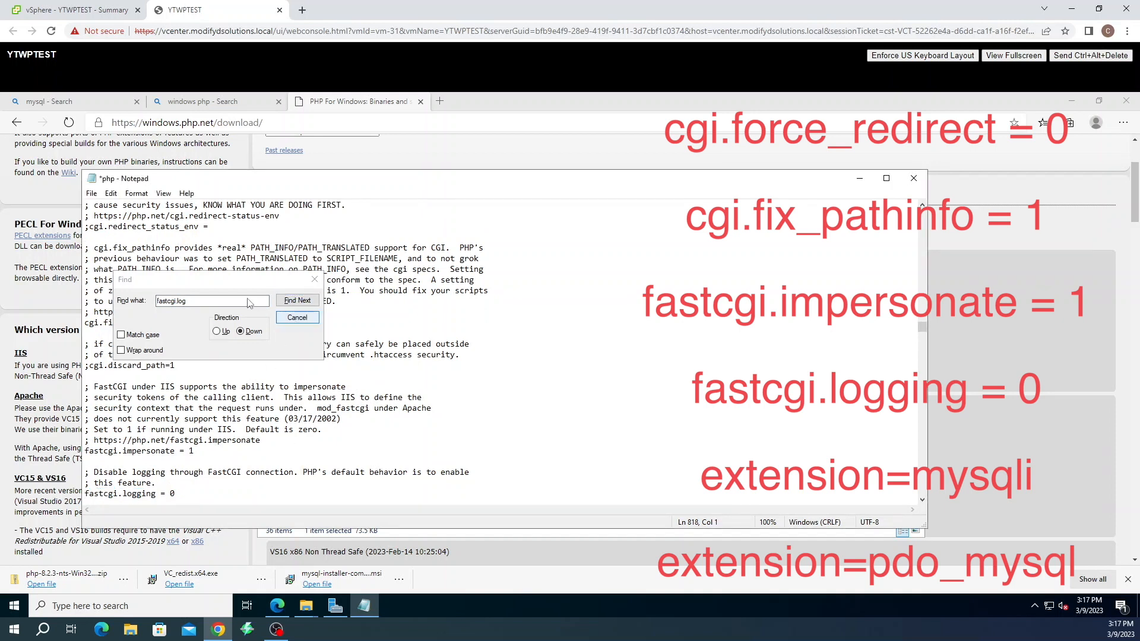
left_click_drag(232, 301, 122, 302)
type("e")
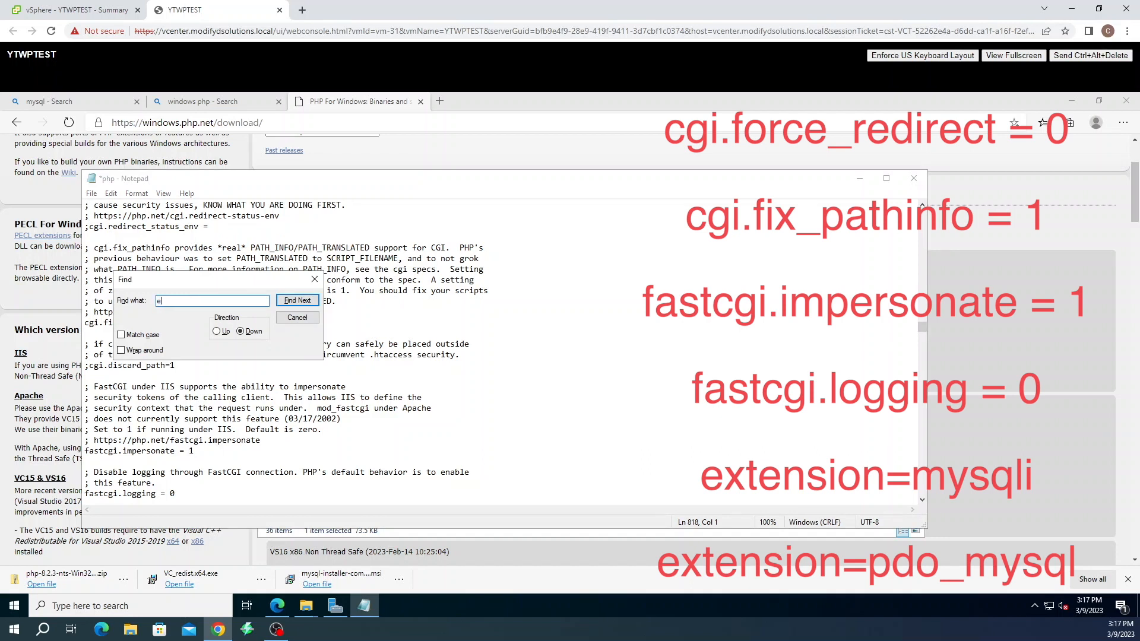
type("xtension=mysql")
Find and uncomment the extension=mysqli line
left_click(291, 304)
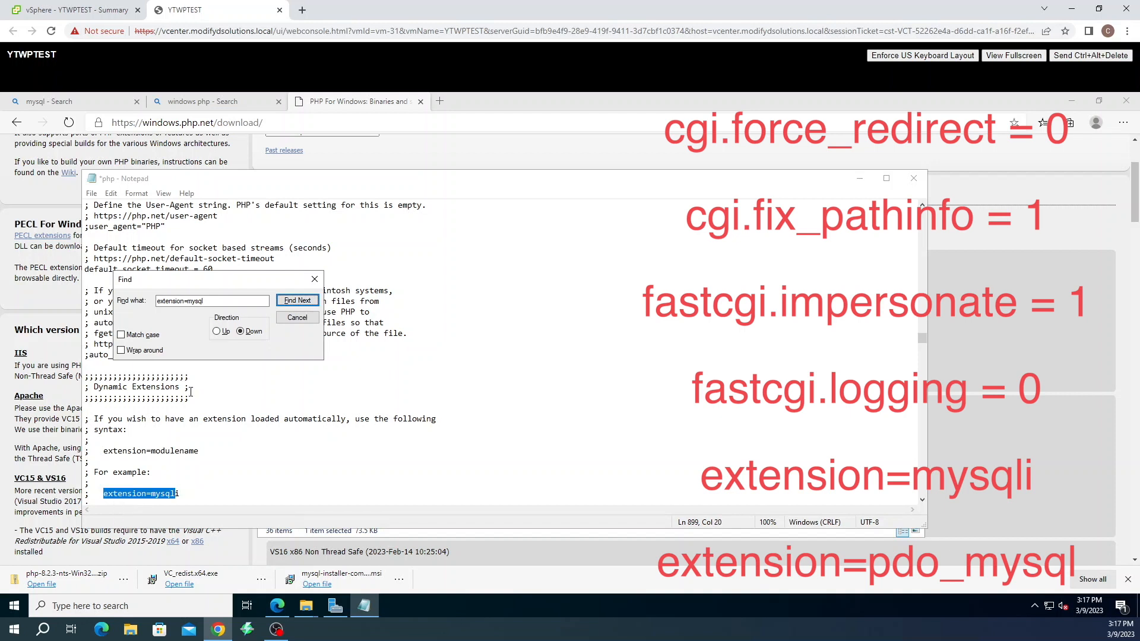
left_click(296, 301)
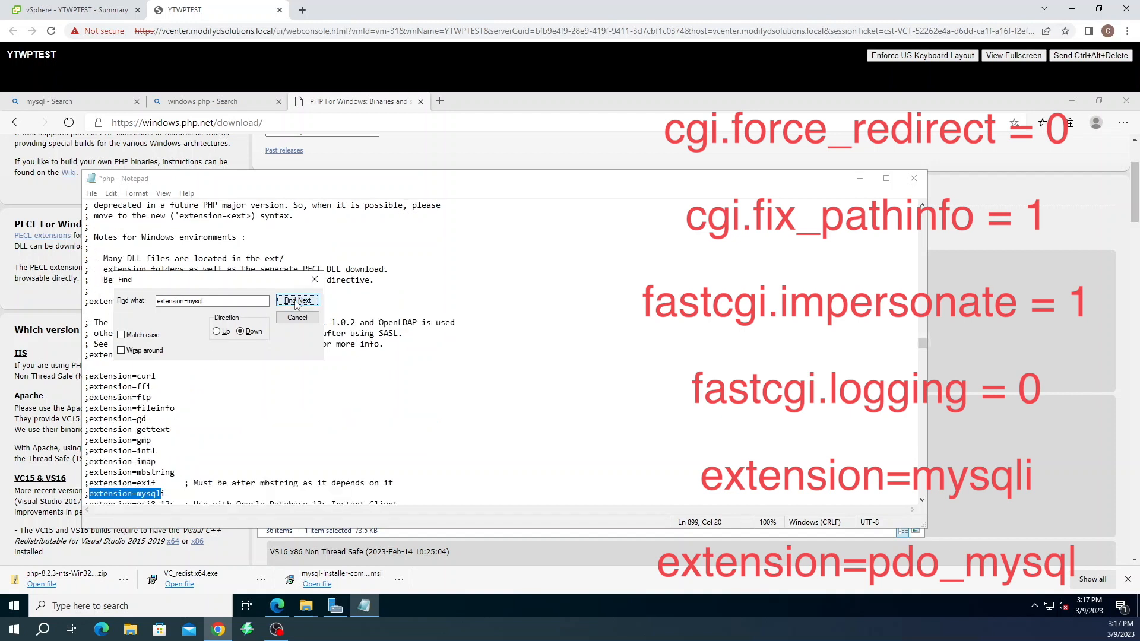
left_click(89, 493)
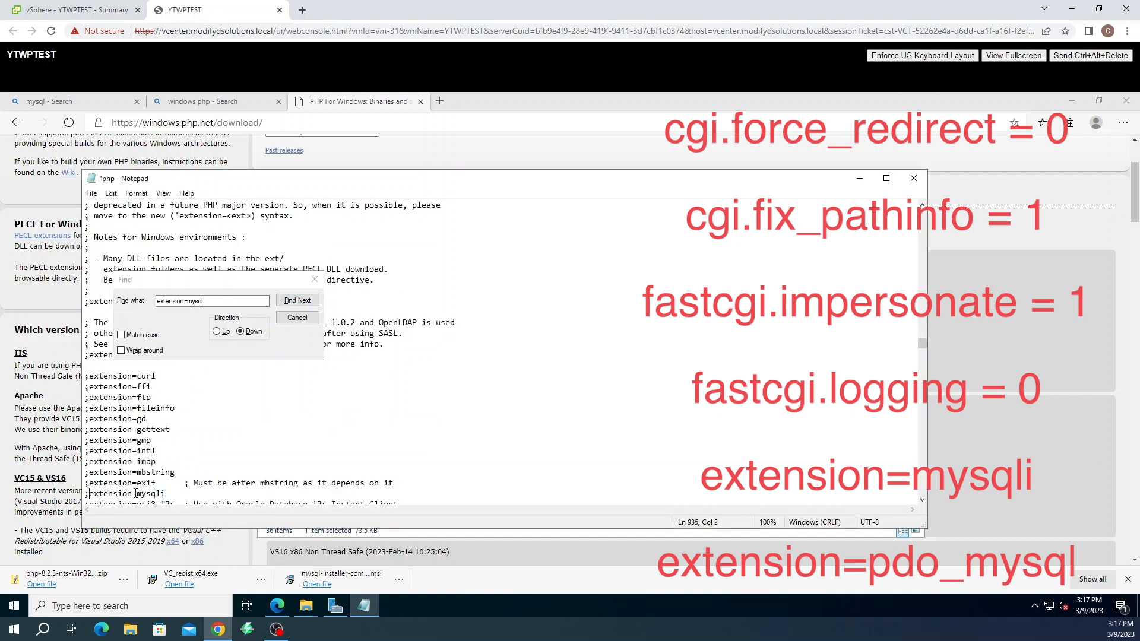
key("BackSpace")
Search for extension=pdo and uncomment the extension=pdo_mysql line
left_click(226, 296)
left_click_drag(205, 301, 185, 302)
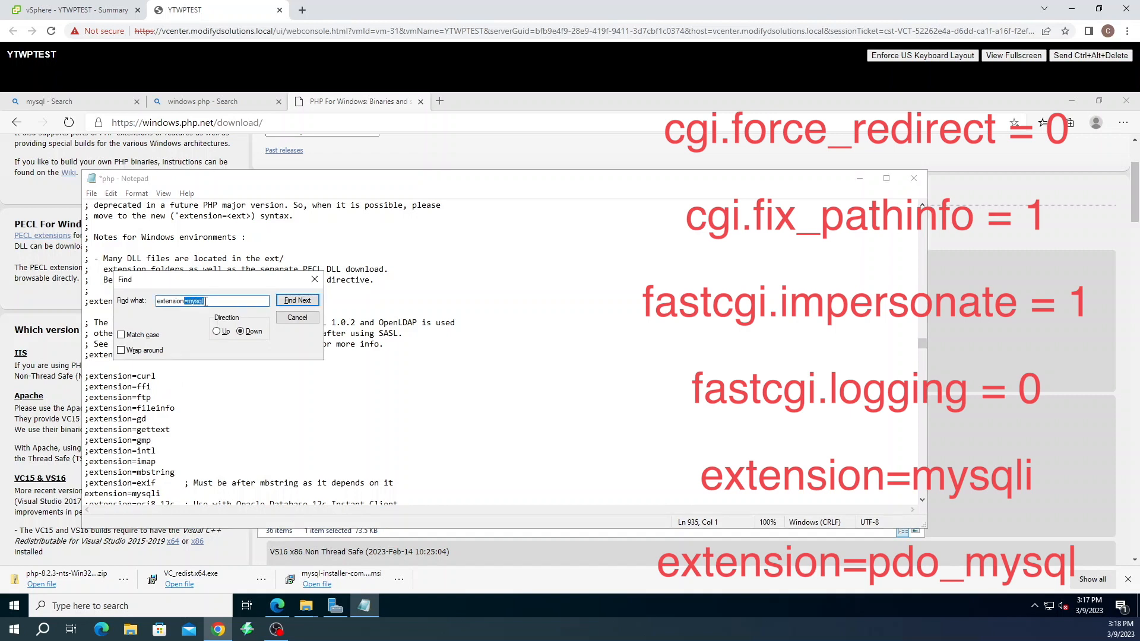
key("BackSpace")
type("pdo")
left_click(297, 301)
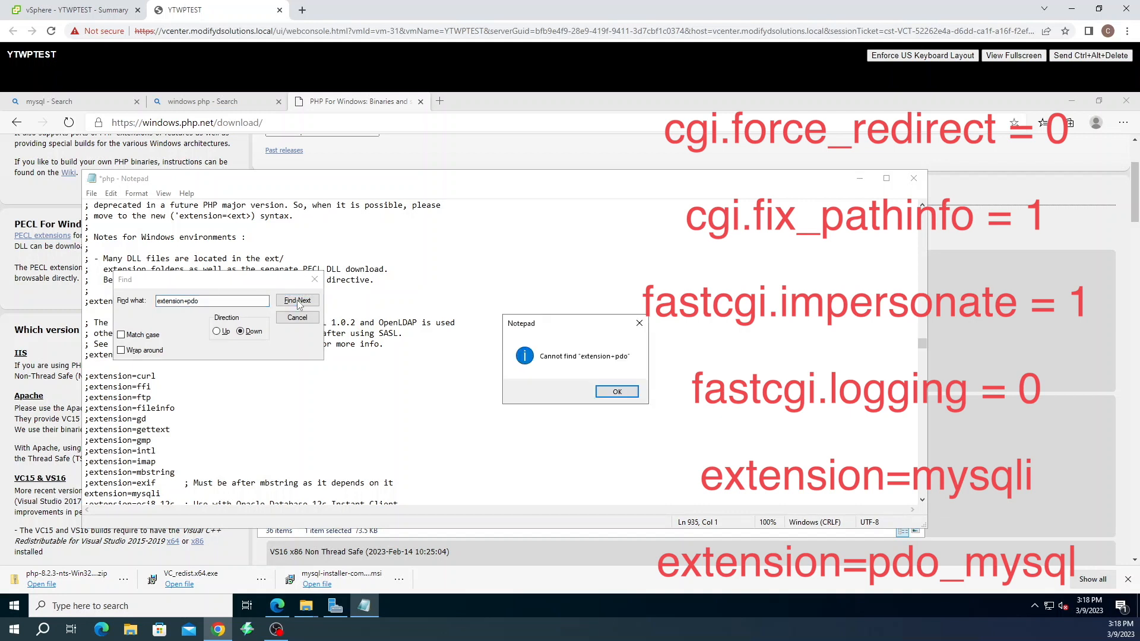
left_click(617, 391)
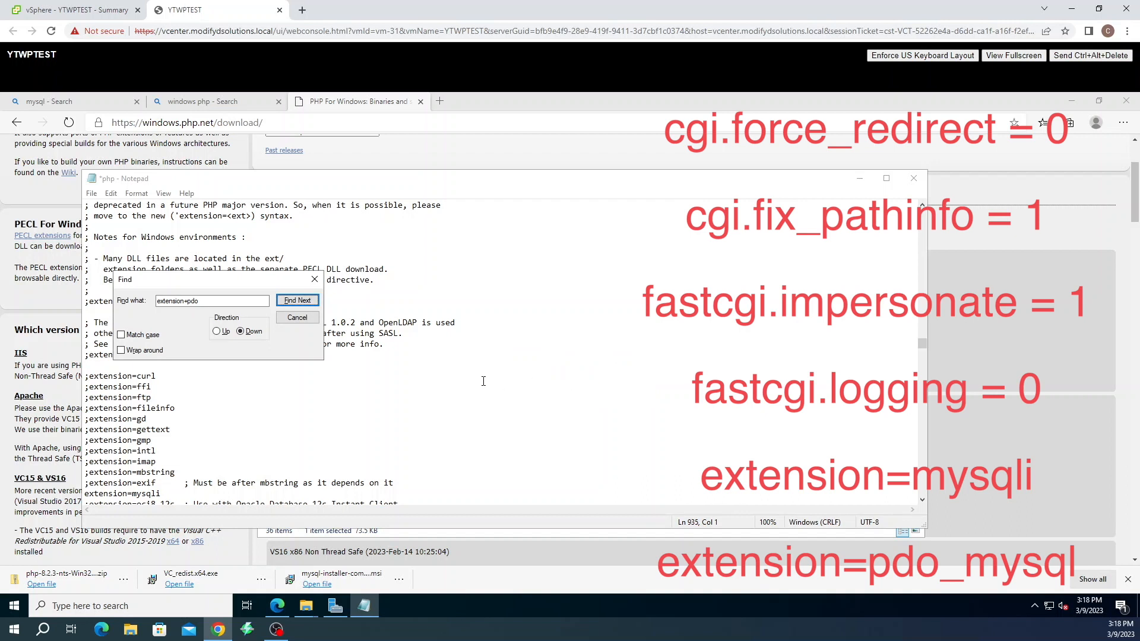
left_click(199, 302)
key("Left")
key("Left")
key("Left")
key("BackSpace")
type("=")
key("BackSpace")
left_click(286, 302)
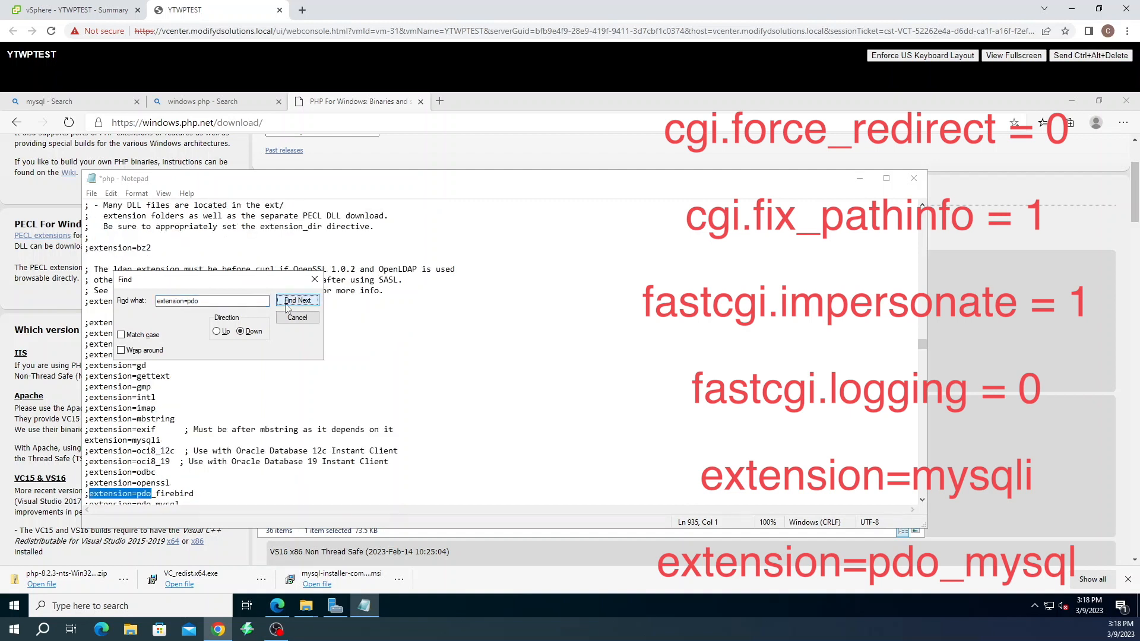
left_click(286, 303)
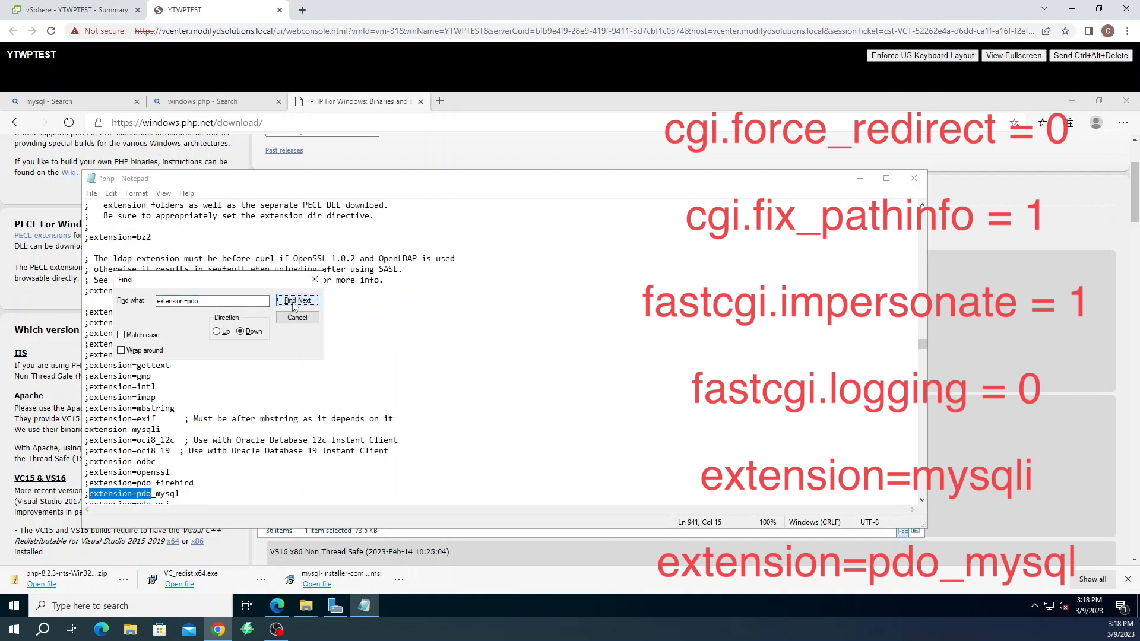
left_click(87, 495)
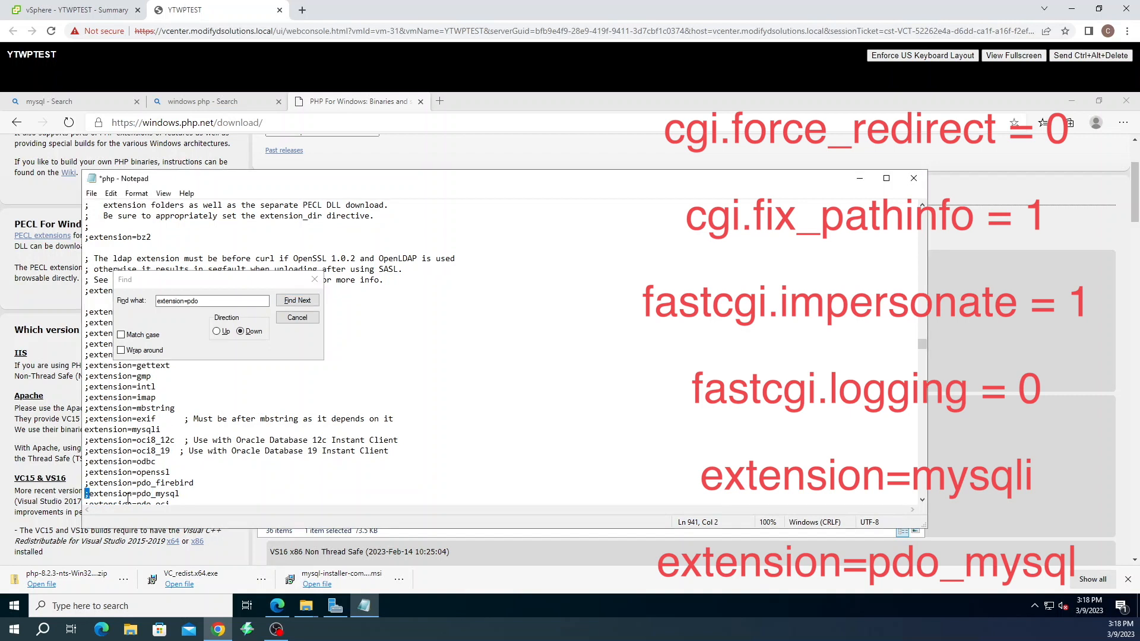
key("BackSpace")
Save the edits over C:\php\php.ini using the All files type, then close Notepad
left_click(92, 195)
left_click(104, 262)
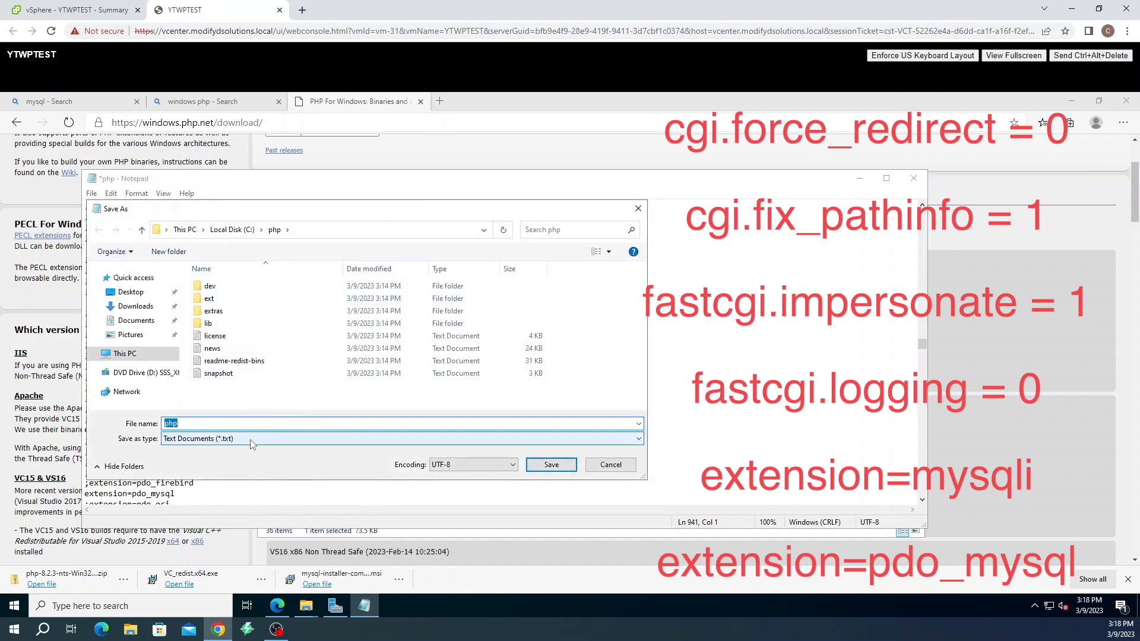
left_click(250, 439)
left_click(177, 457)
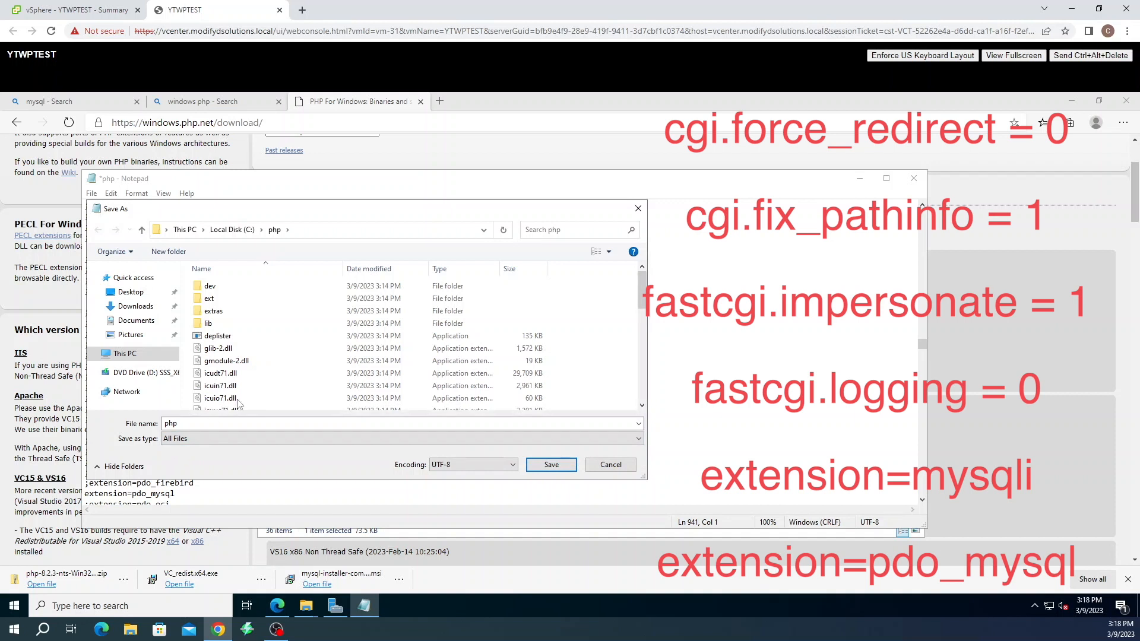
scroll(237, 395, "down", 5)
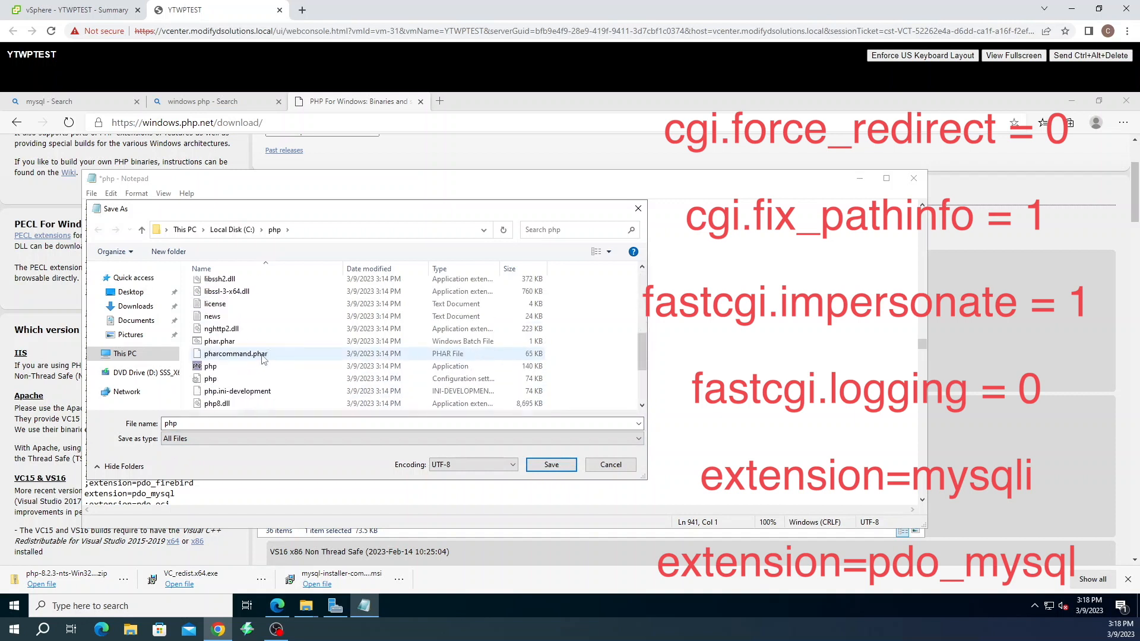
left_click(216, 383)
left_click(551, 465)
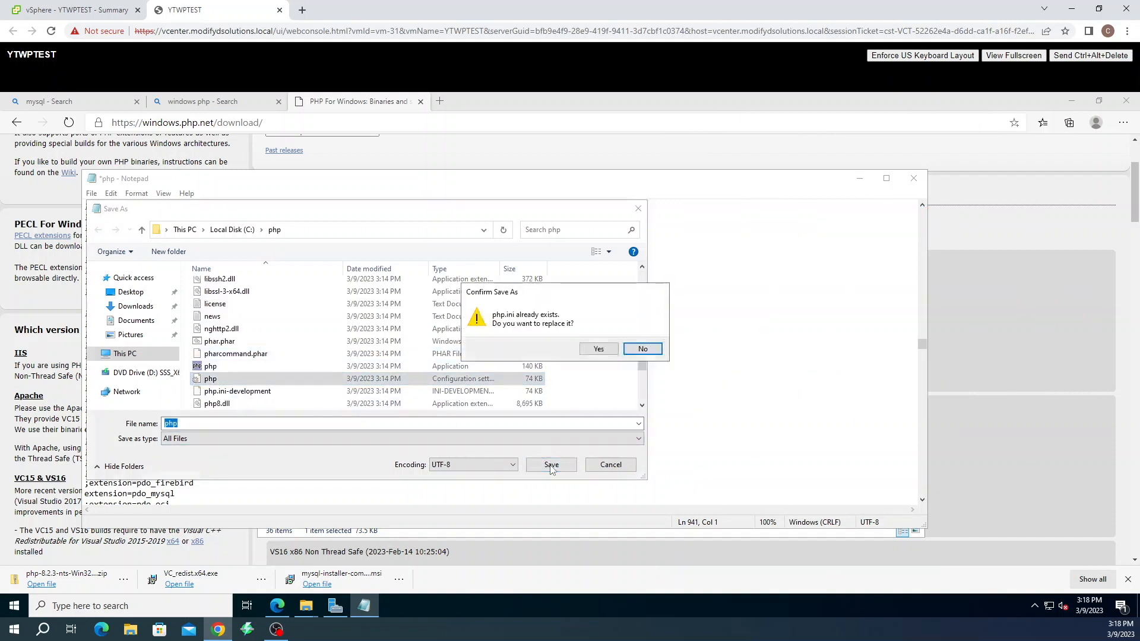
left_click(593, 349)
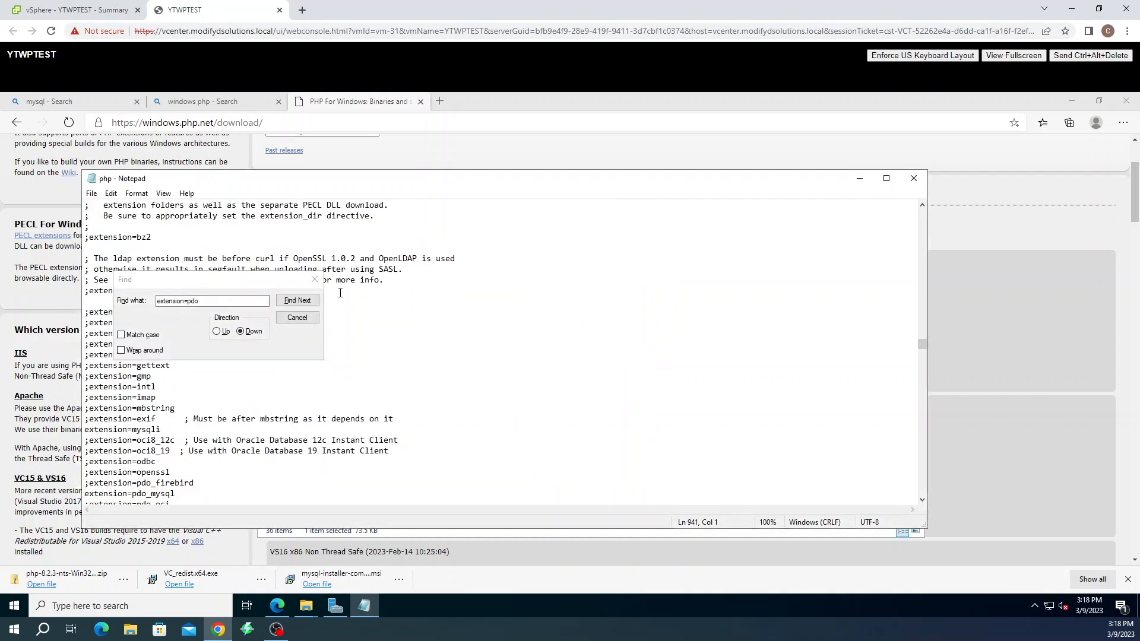
left_click(314, 280)
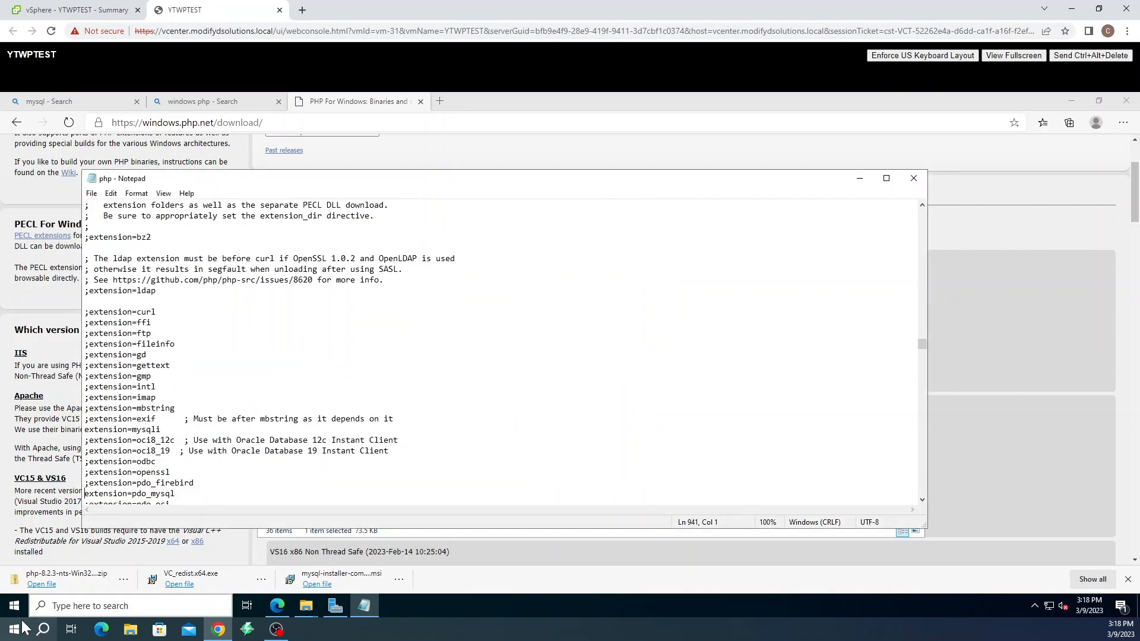
left_click(913, 178)
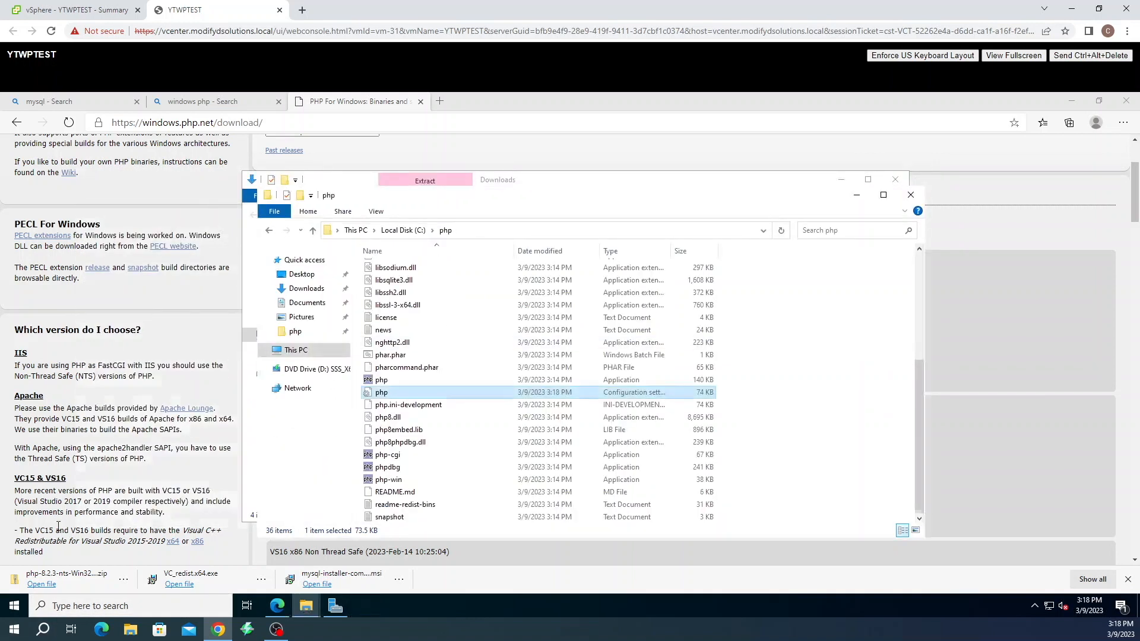
Run php -m in an admin Command Prompt to confirm mysqli and pdo_mysql are loaded
right_click(12, 609)
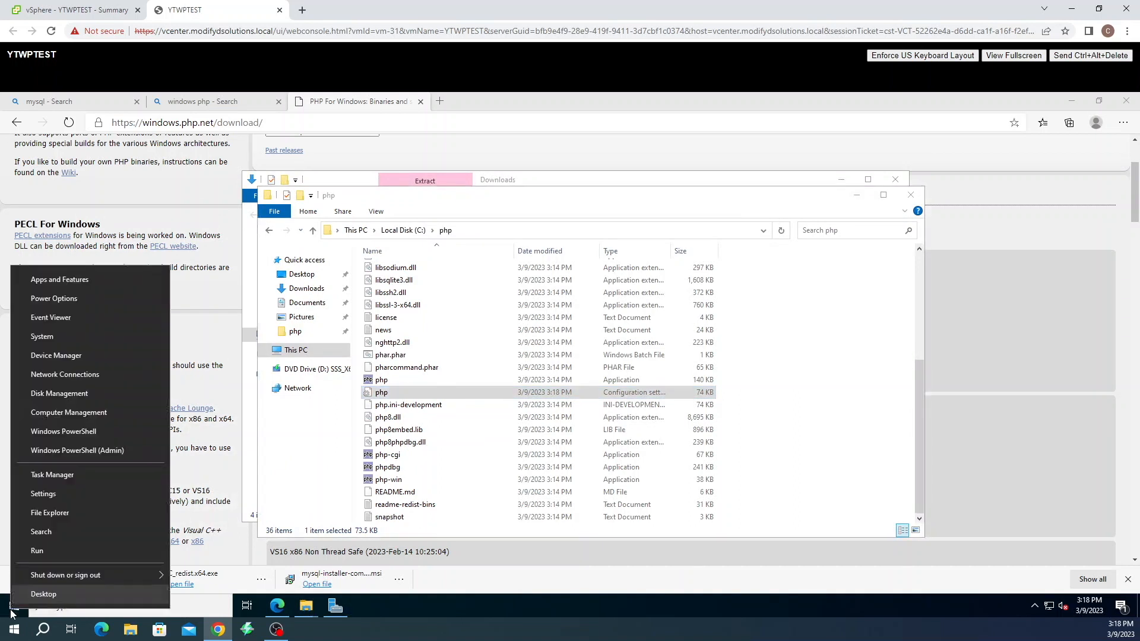
left_click(37, 550)
type("cmd")
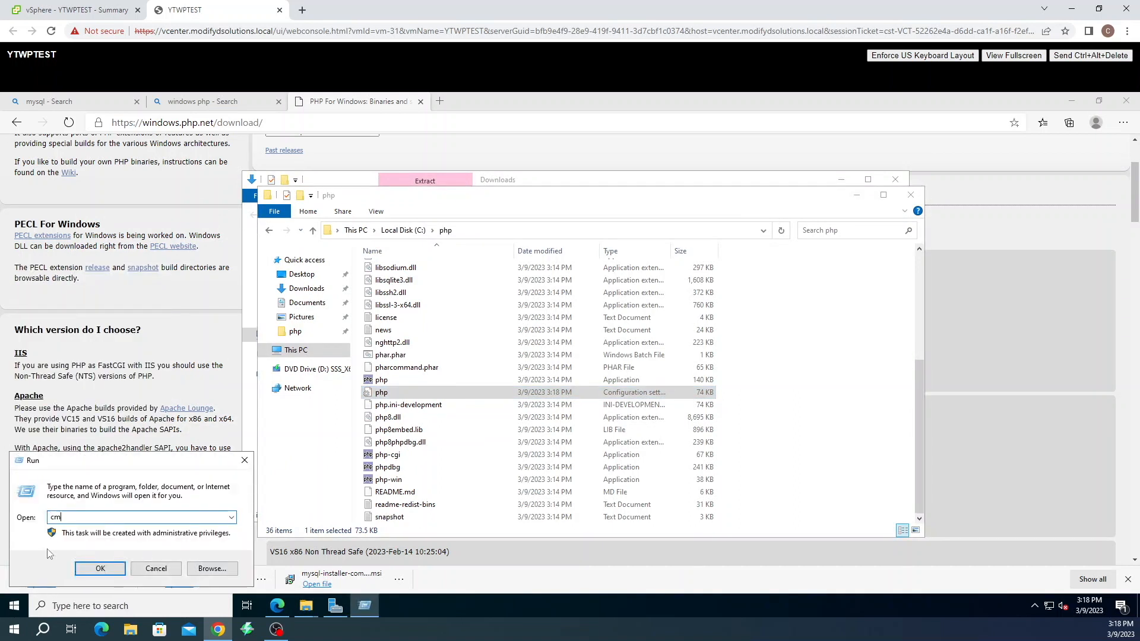
key("Return")
type("php -m")
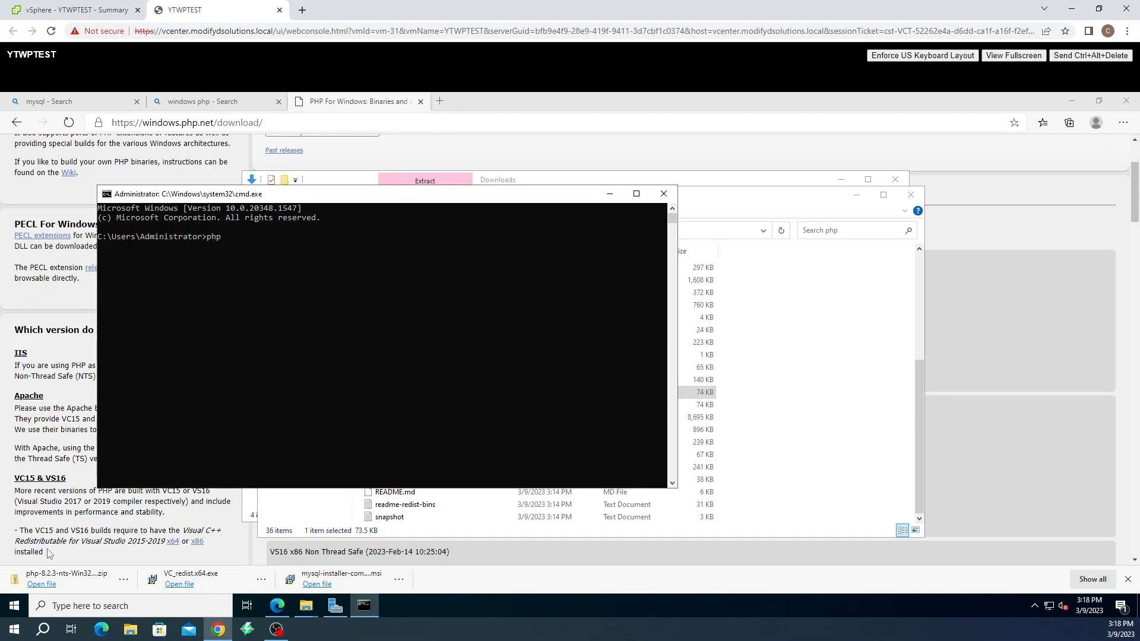
key("Return")
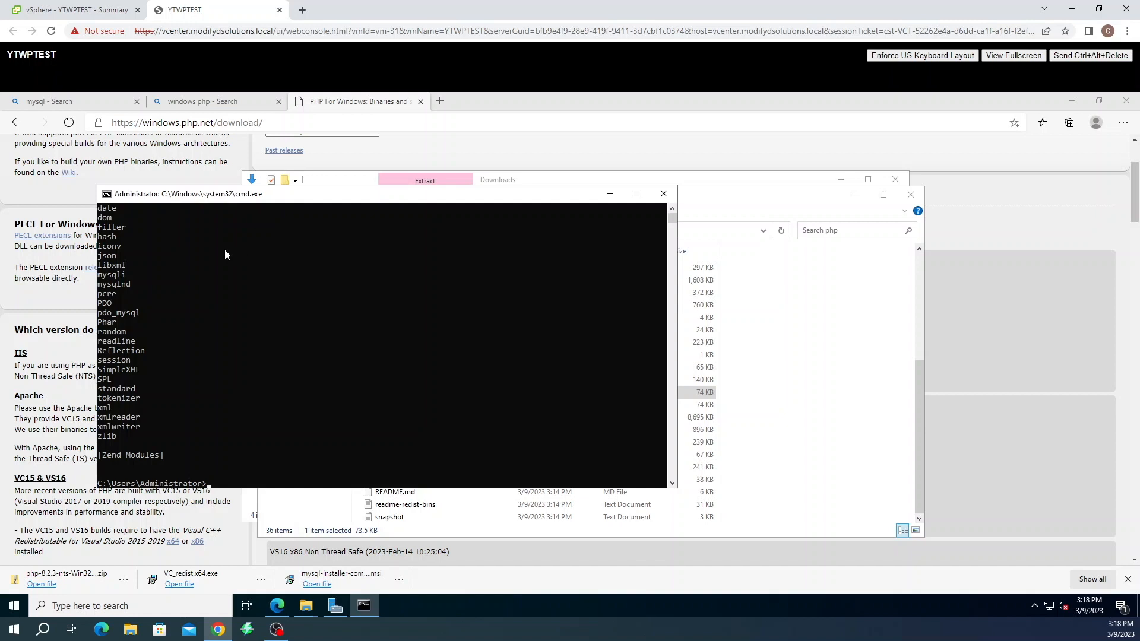
scroll(219, 392, "up", 3)
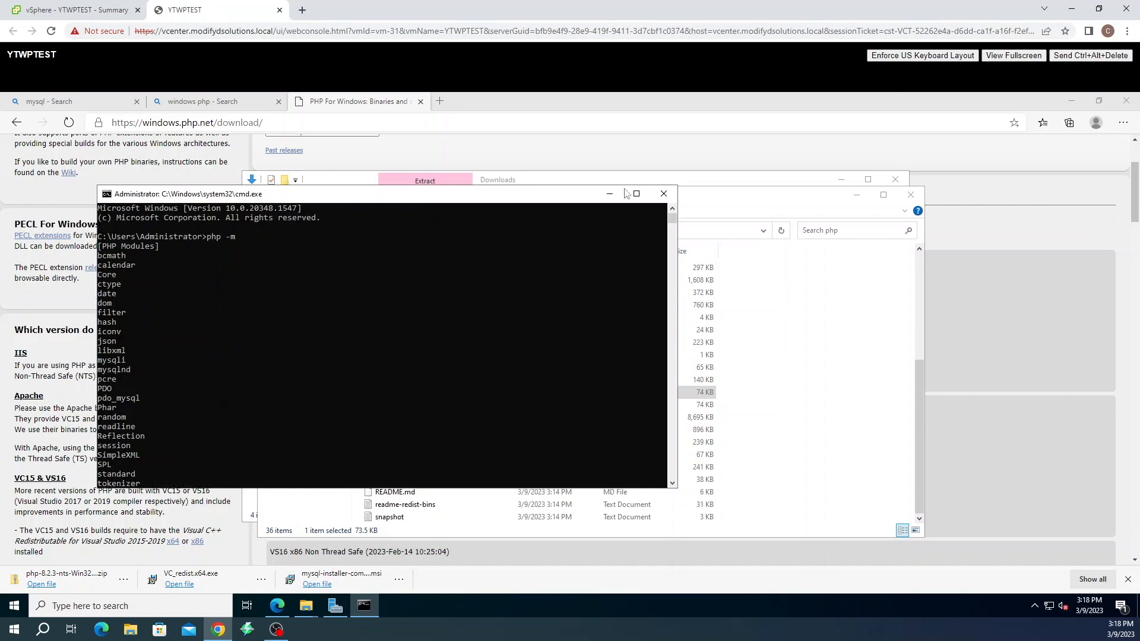
left_click(663, 193)
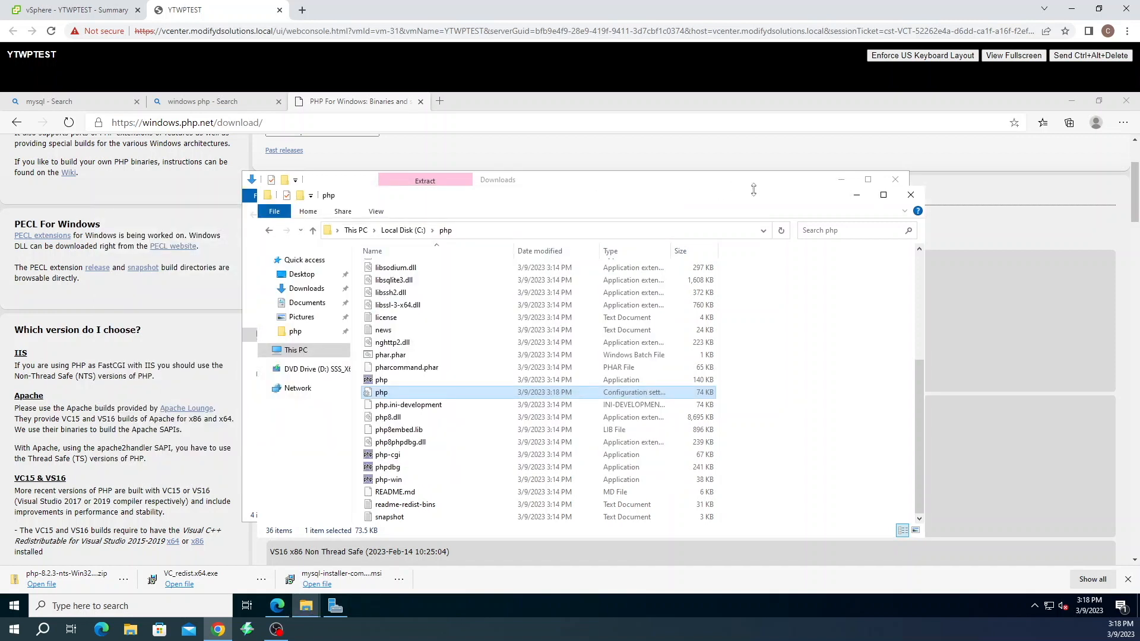
Start Server Manager's Add Roles and Features wizard as a role-based installation on this server
left_click(911, 197)
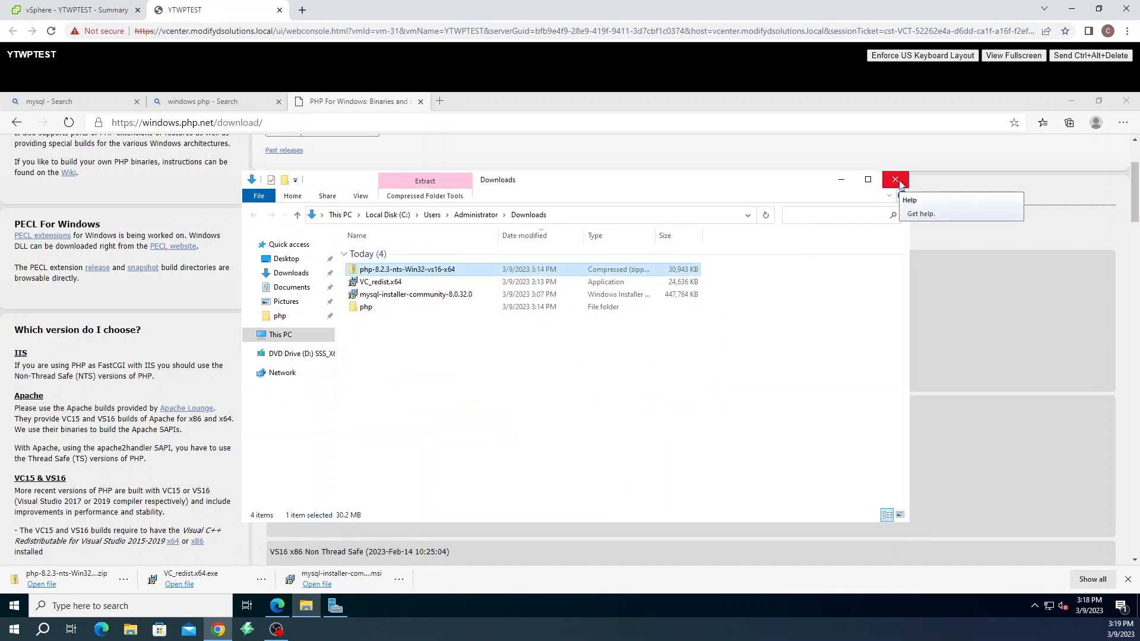
left_click(336, 607)
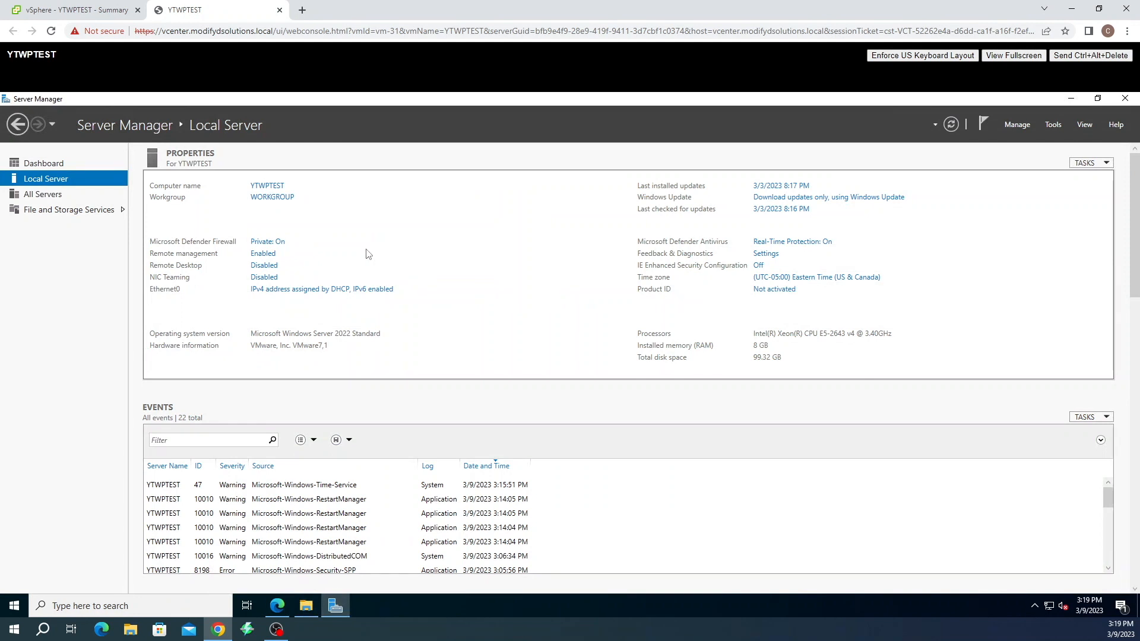
left_click(1019, 123)
left_click(1044, 139)
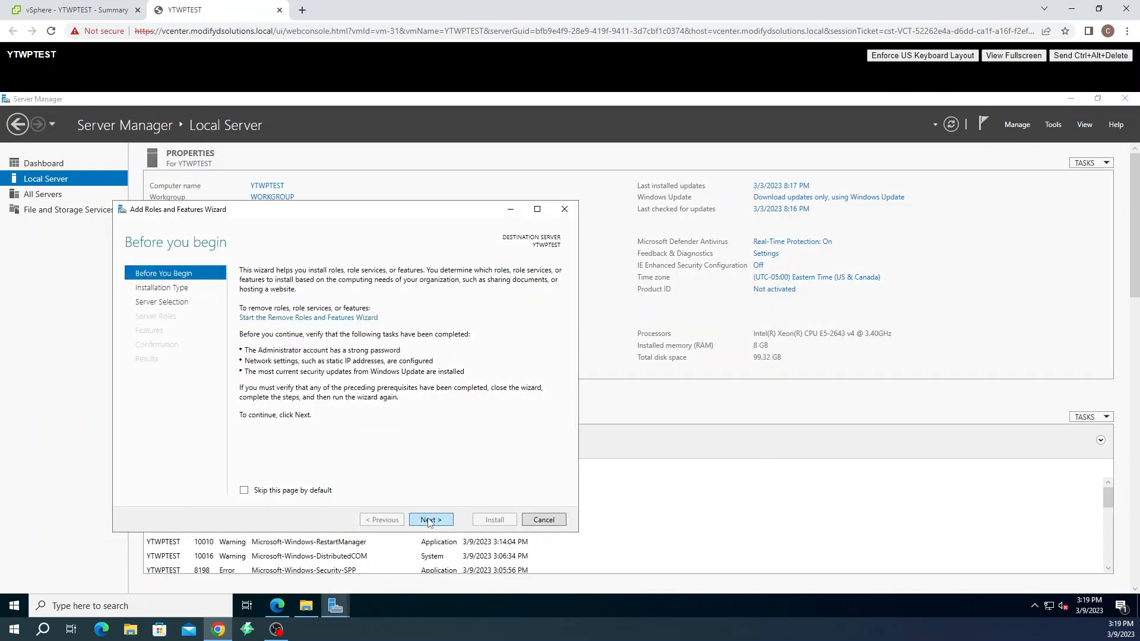
left_click(430, 521)
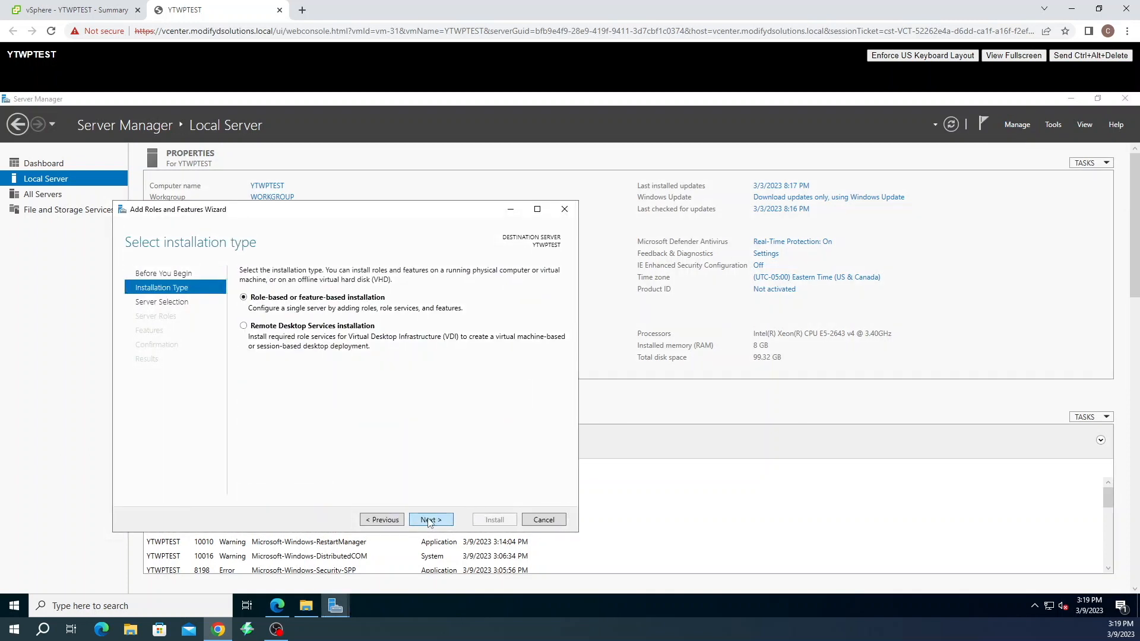
left_click(429, 521)
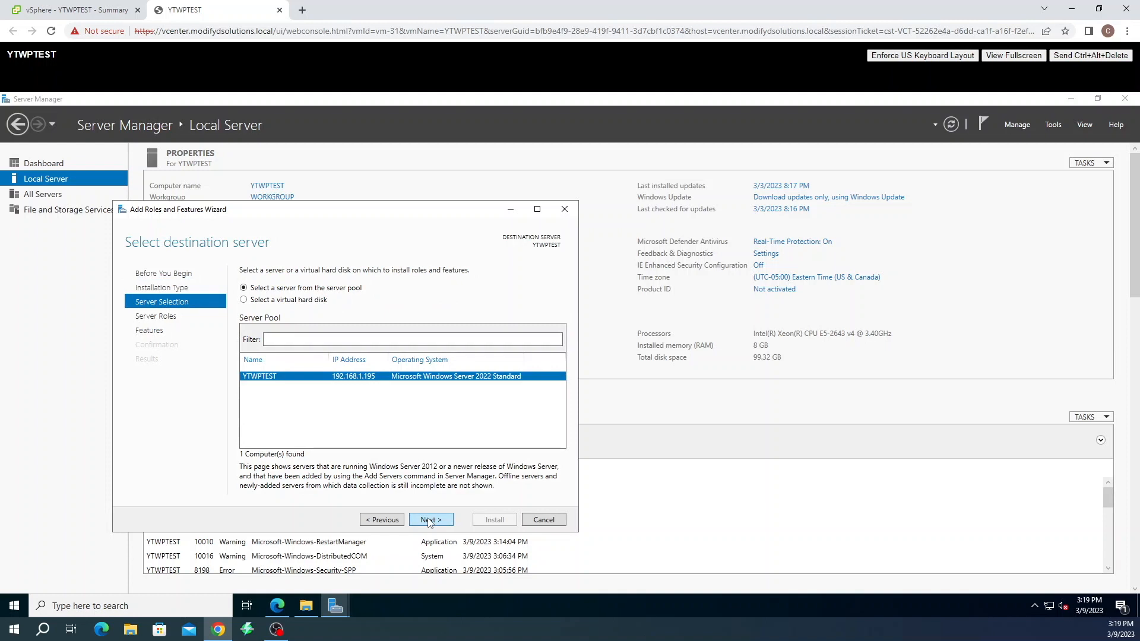
left_click(430, 520)
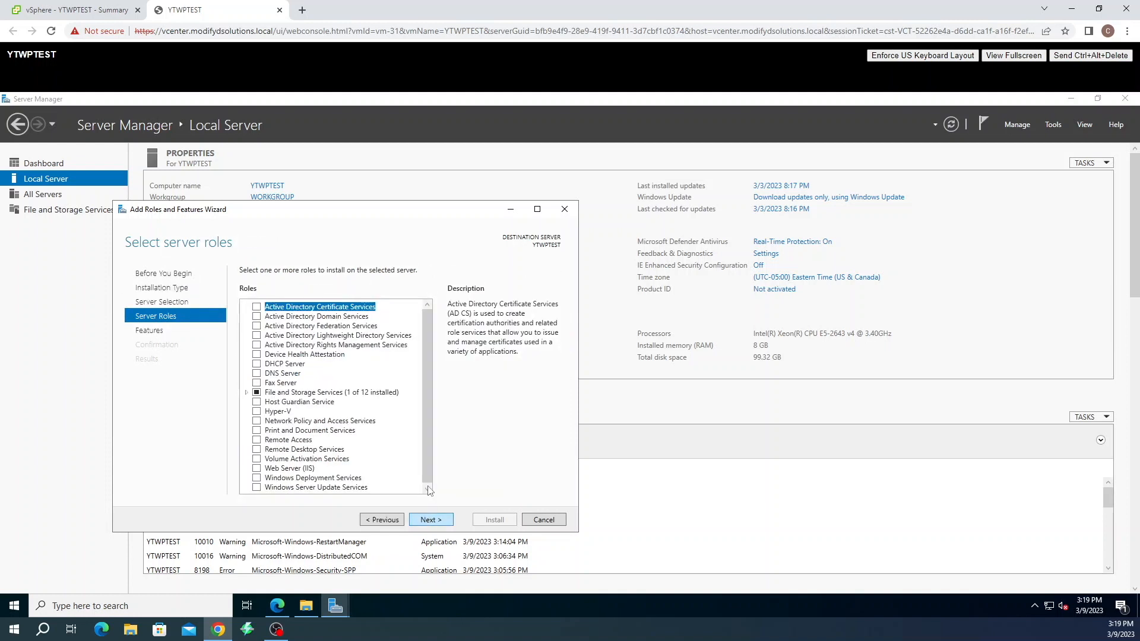
Select the Web Server (IIS) role with its management tools and the ASP.NET 4.8 feature
left_click(257, 469)
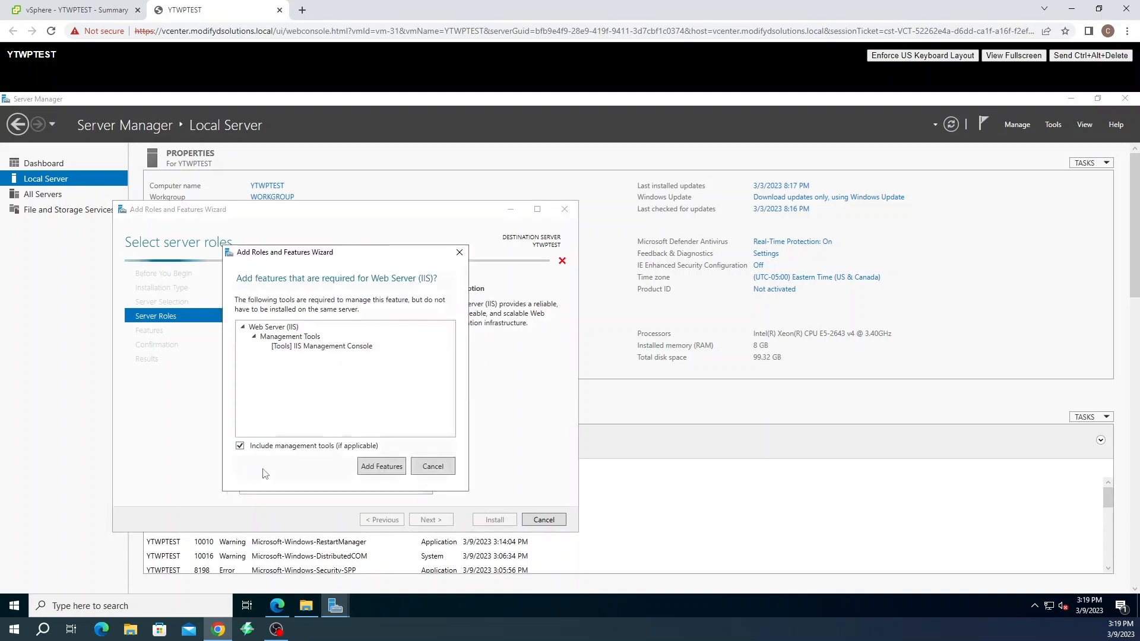
left_click(374, 466)
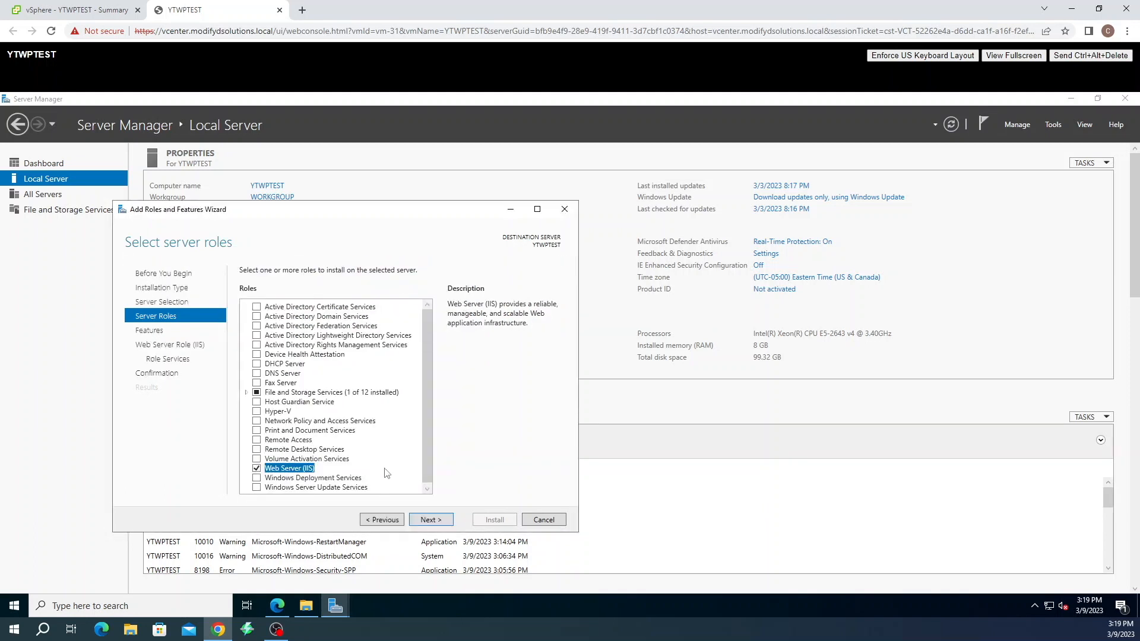
left_click(429, 520)
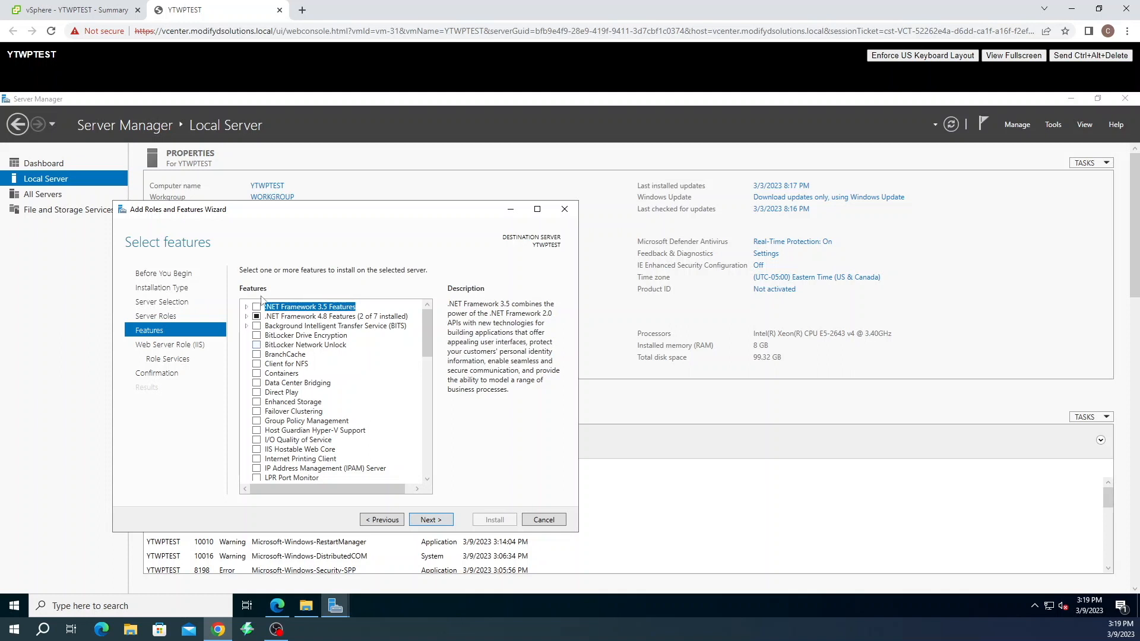
left_click(247, 317)
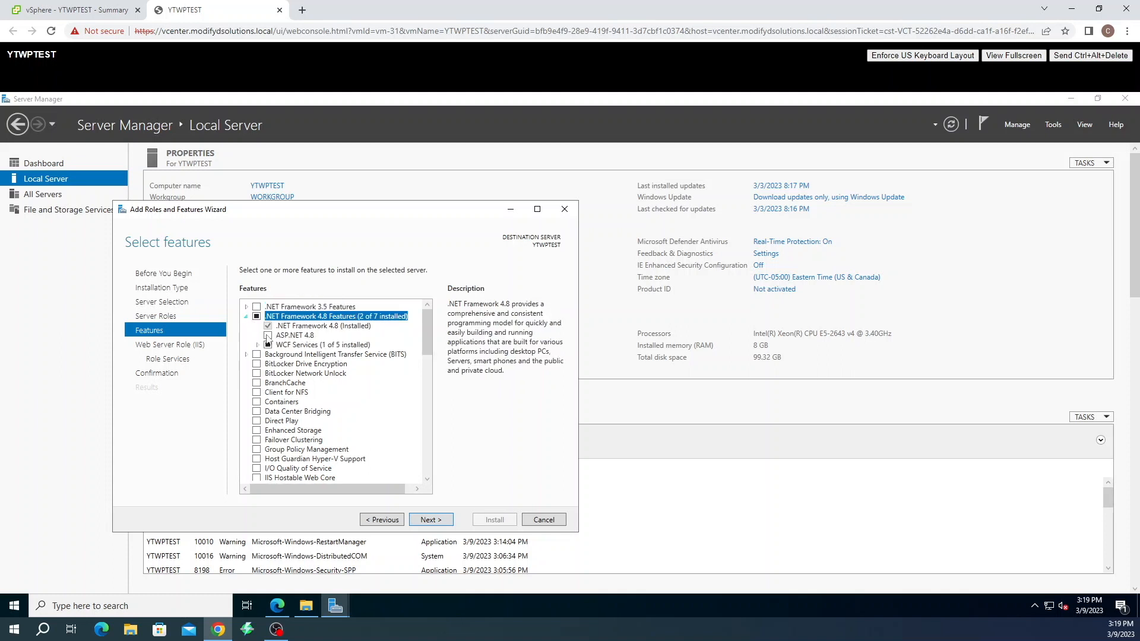
left_click(269, 335)
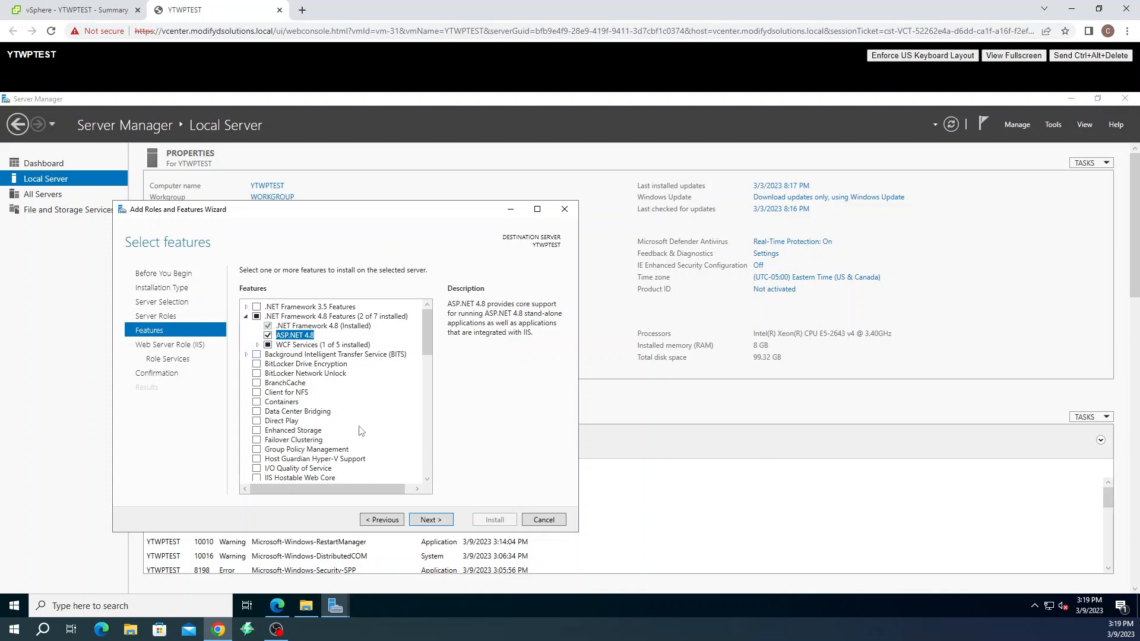
left_click(441, 524)
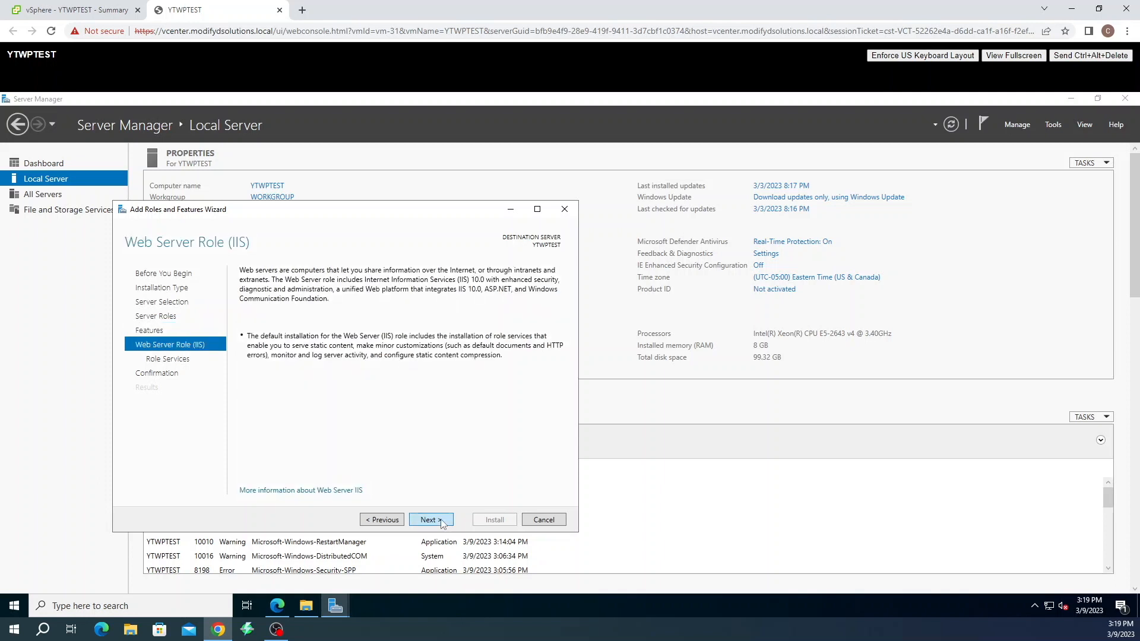
Add IIS 6 Management Compatibility and IIS Management Scripts and Tools to the IIS role services
left_click(441, 521)
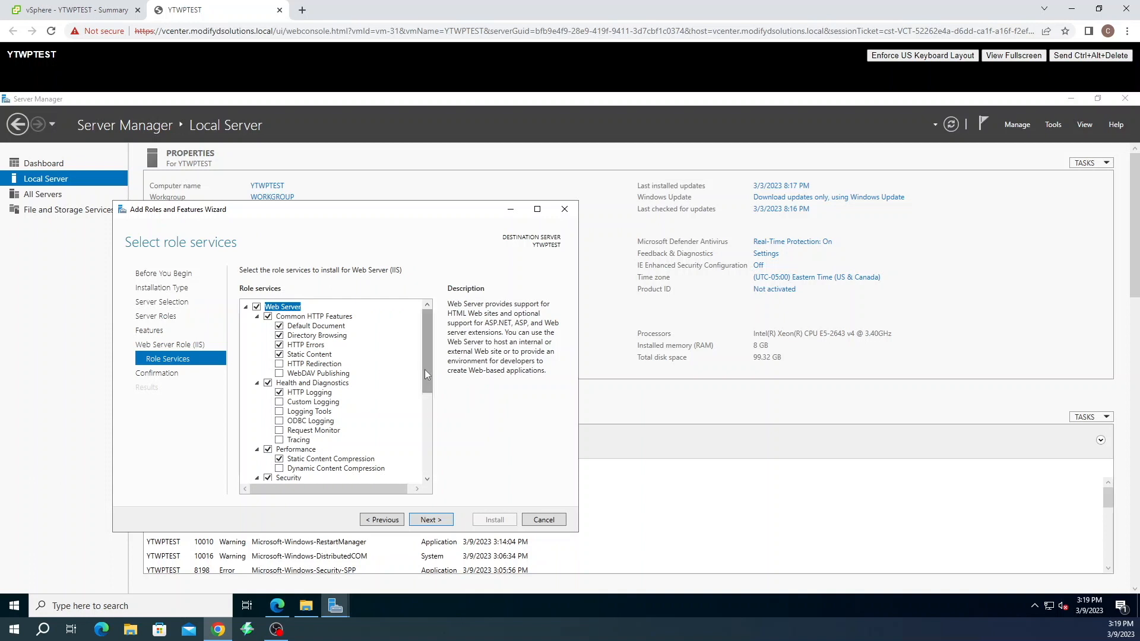
left_click_drag(425, 369, 426, 376)
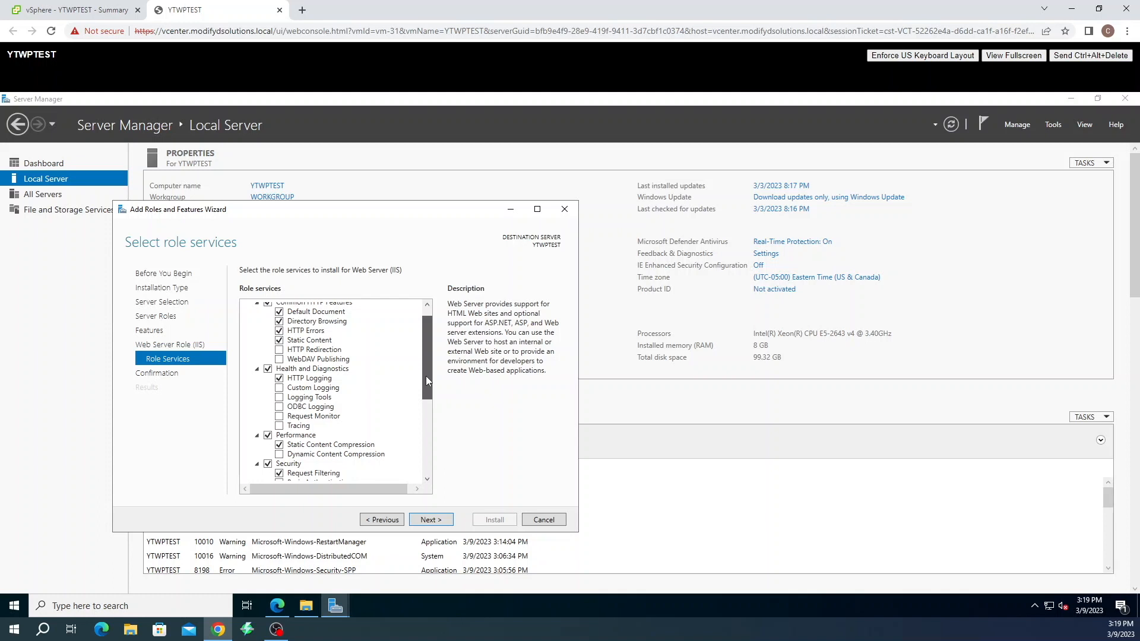
left_click_drag(426, 375, 422, 458)
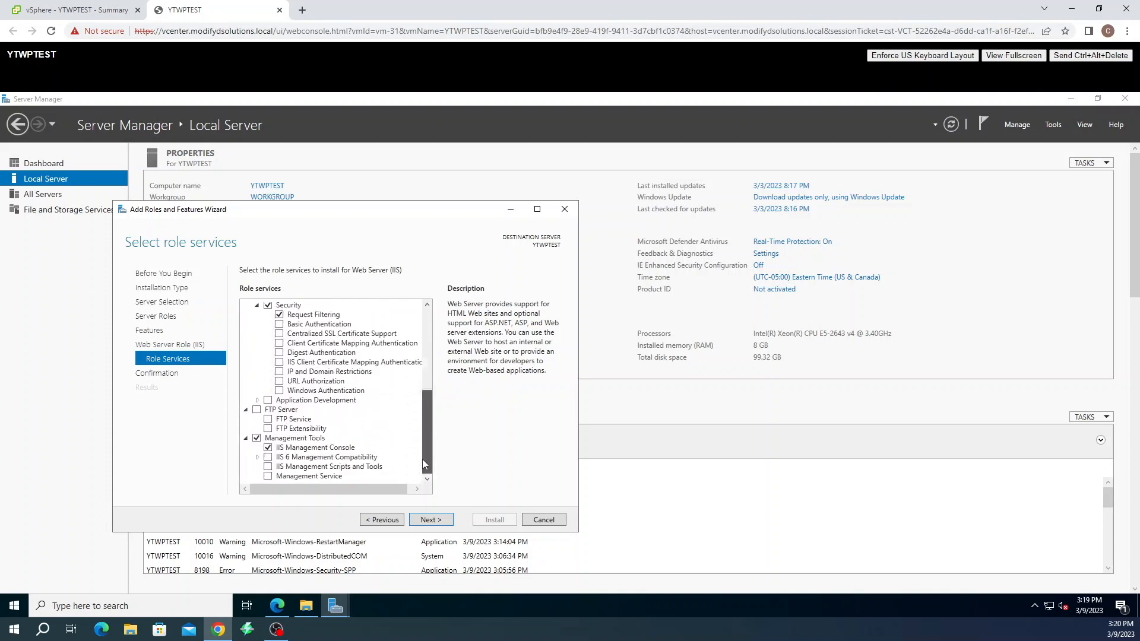
left_click(267, 457)
left_click(267, 467)
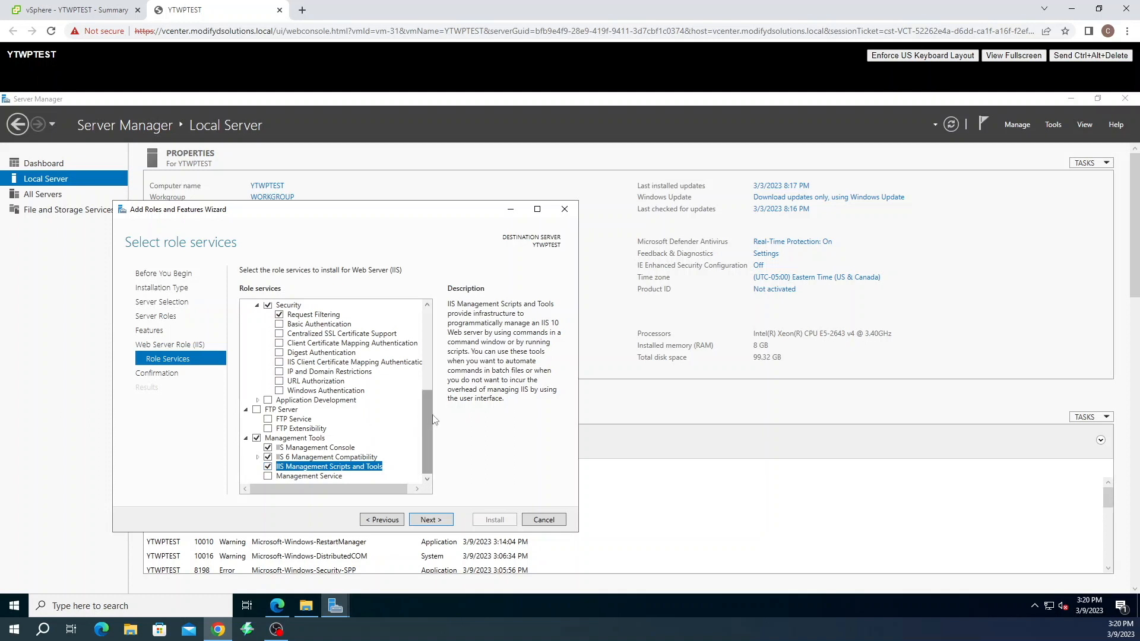
Under Application Development, add ASP.NET 4.8 with its required features, plus CGI
scroll(426, 410, "up", 2)
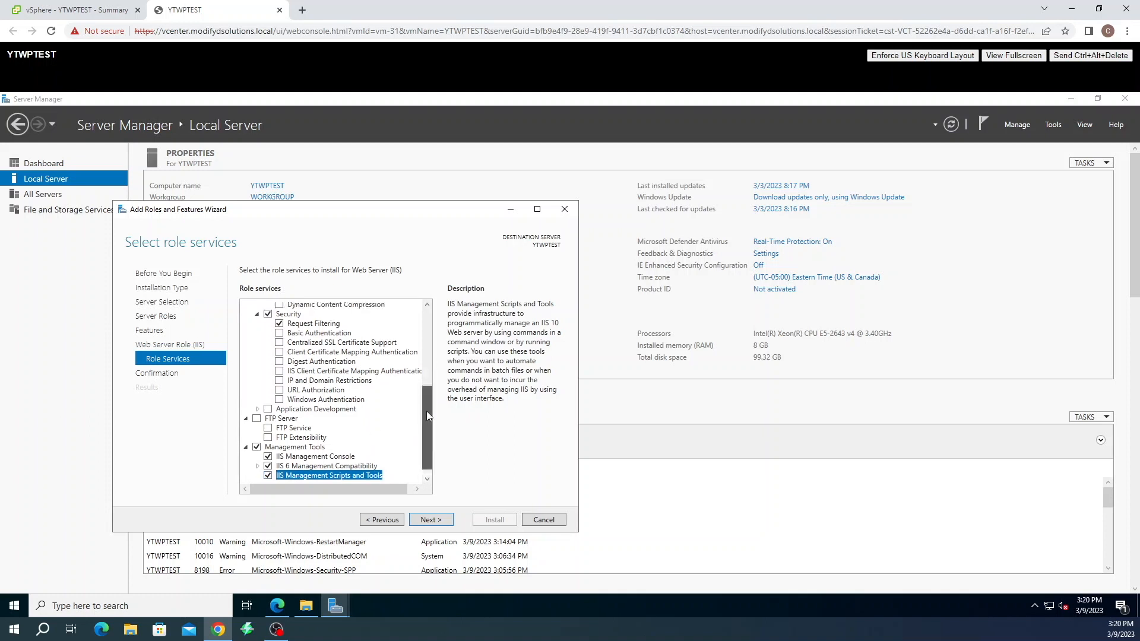
left_click_drag(425, 391, 423, 430)
left_click(257, 400)
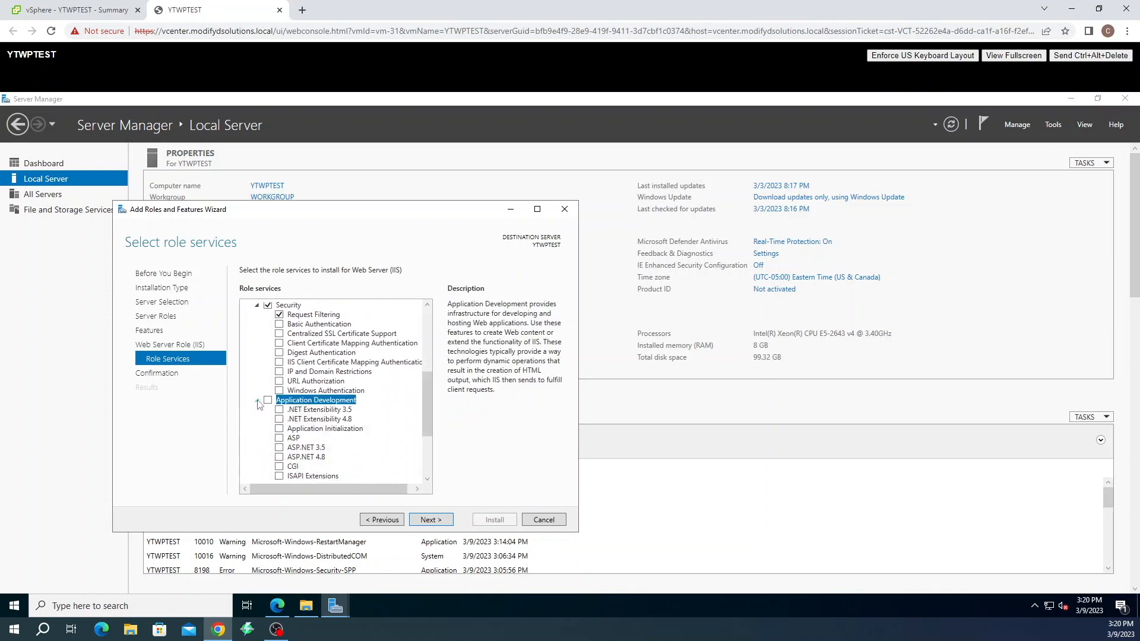
left_click_drag(427, 417, 425, 436)
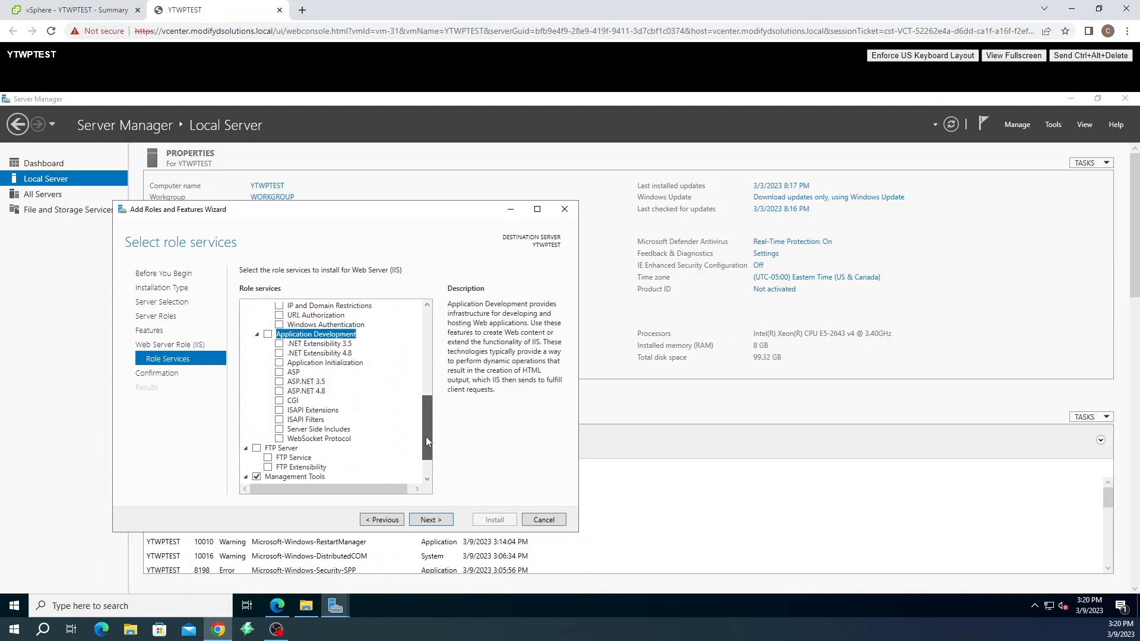
left_click(303, 392)
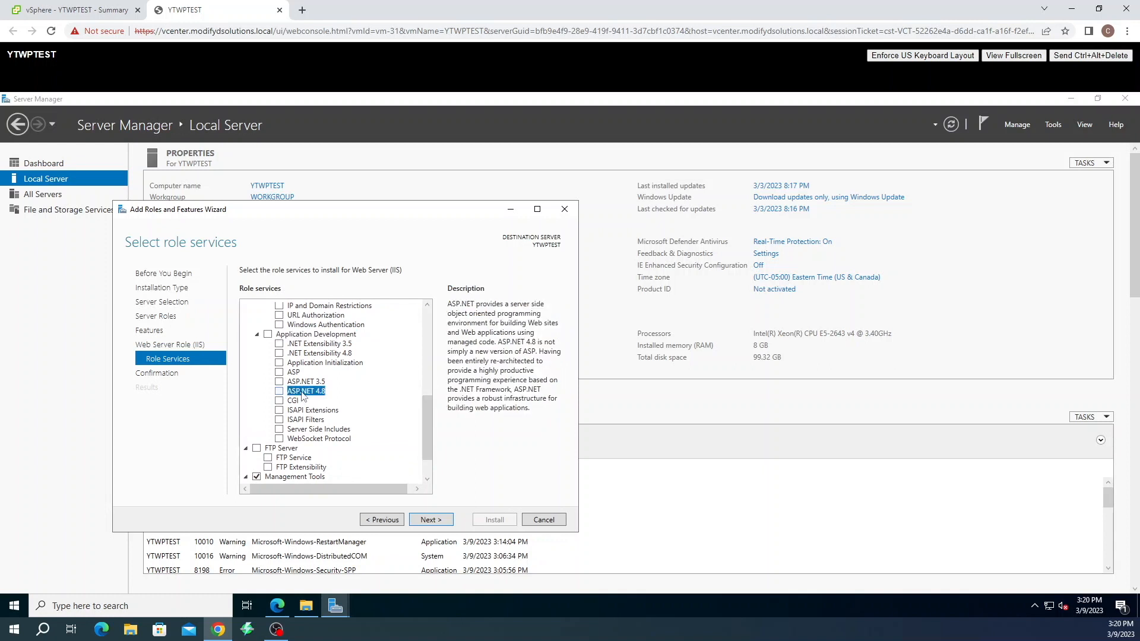
left_click(280, 392)
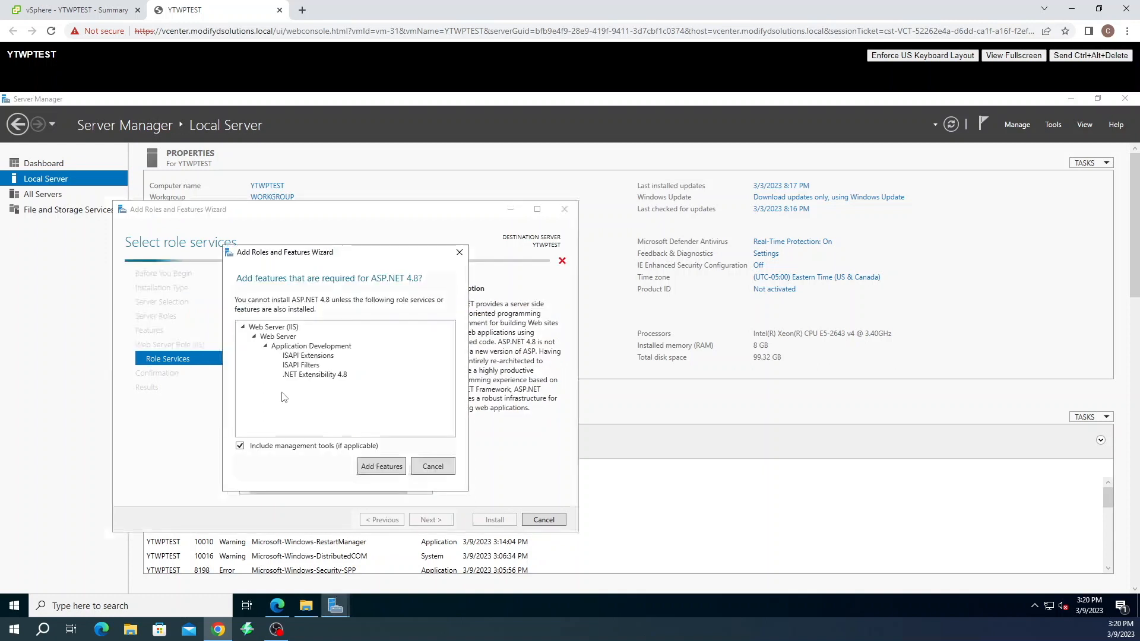
left_click(365, 467)
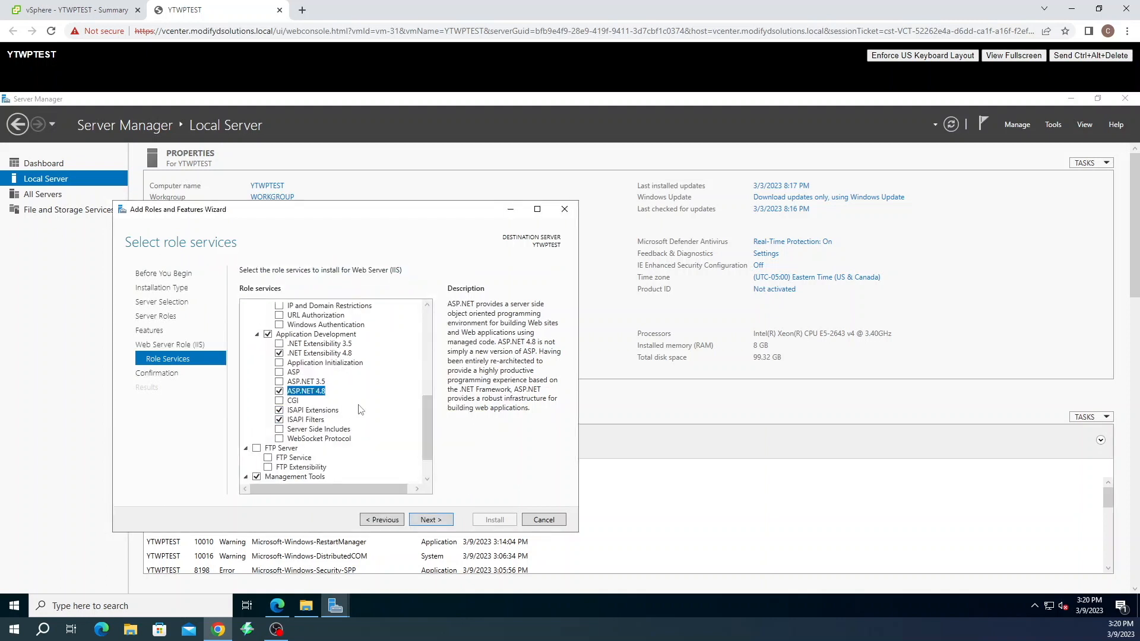
left_click(280, 402)
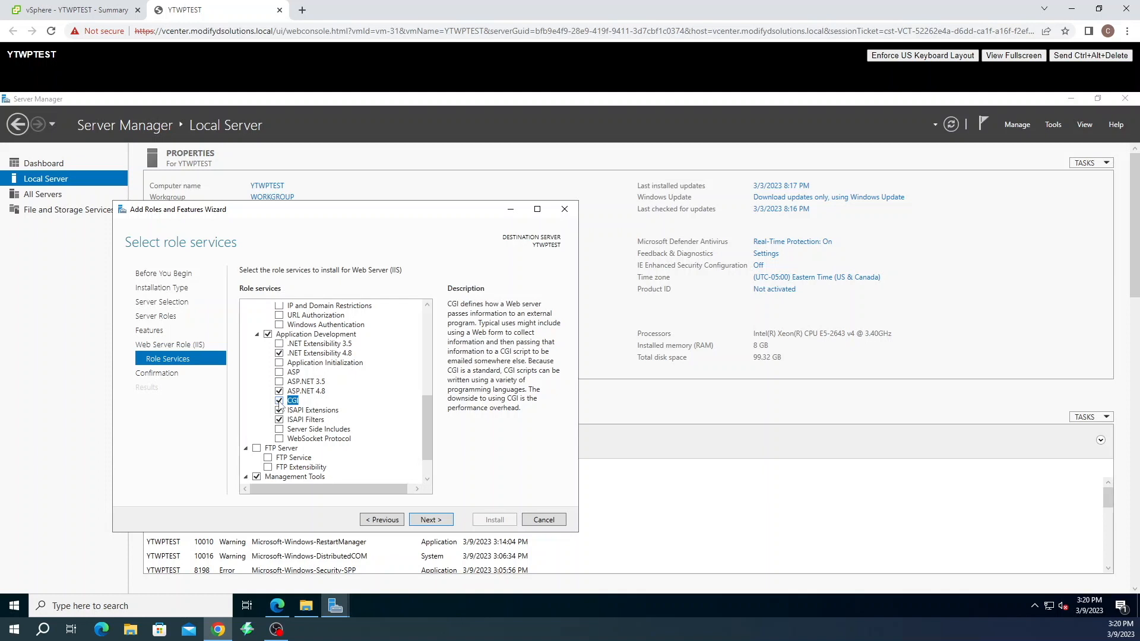
Add Custom Logging and Logging Tools under Health and Diagnostics, then advance to the confirmation page
scroll(358, 404, "down", 2)
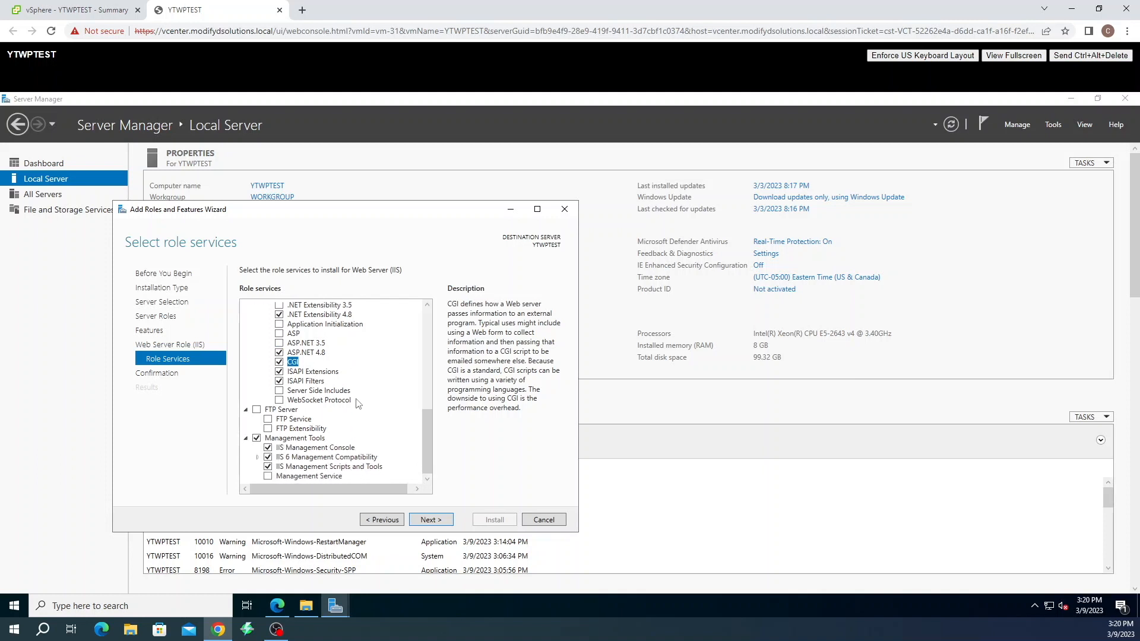
scroll(358, 403, "up", 5)
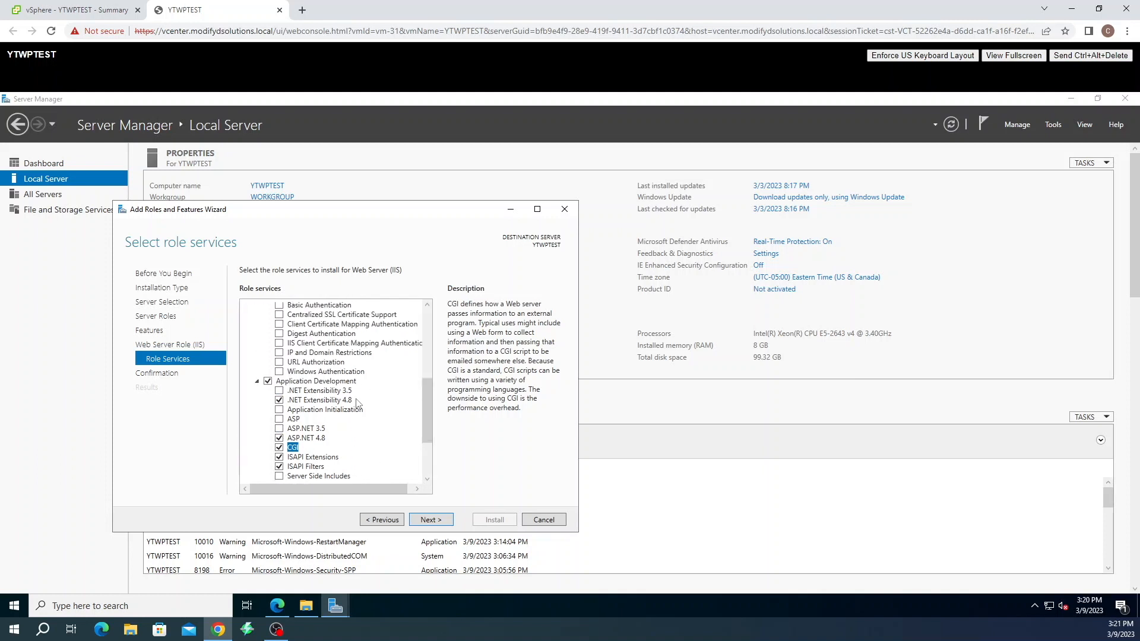
scroll(358, 404, "up", 3)
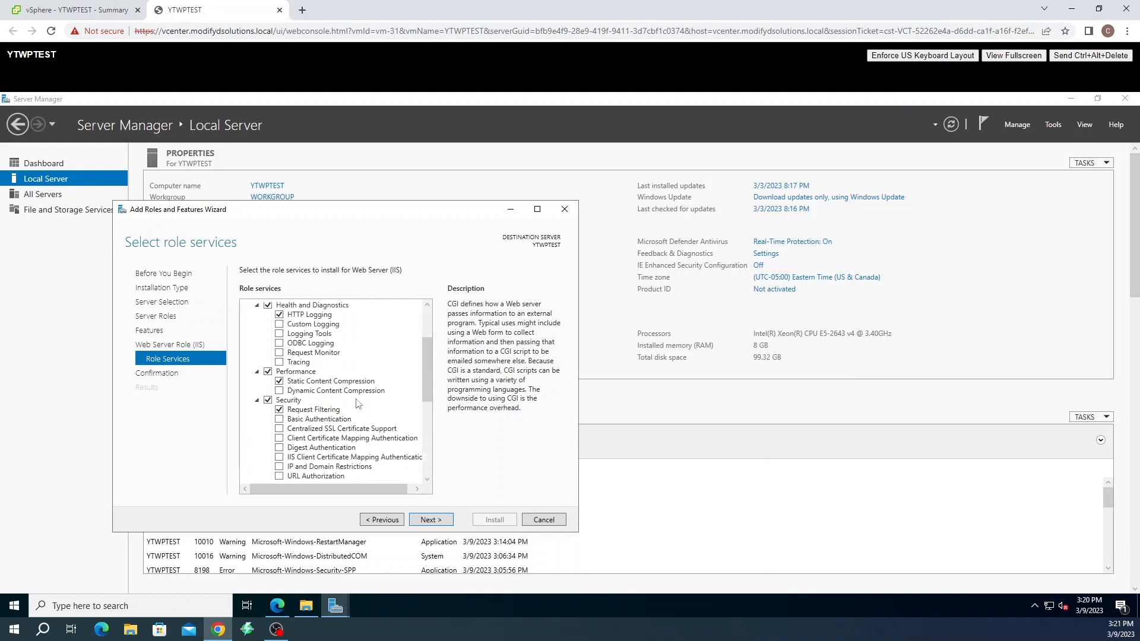
left_click(281, 354)
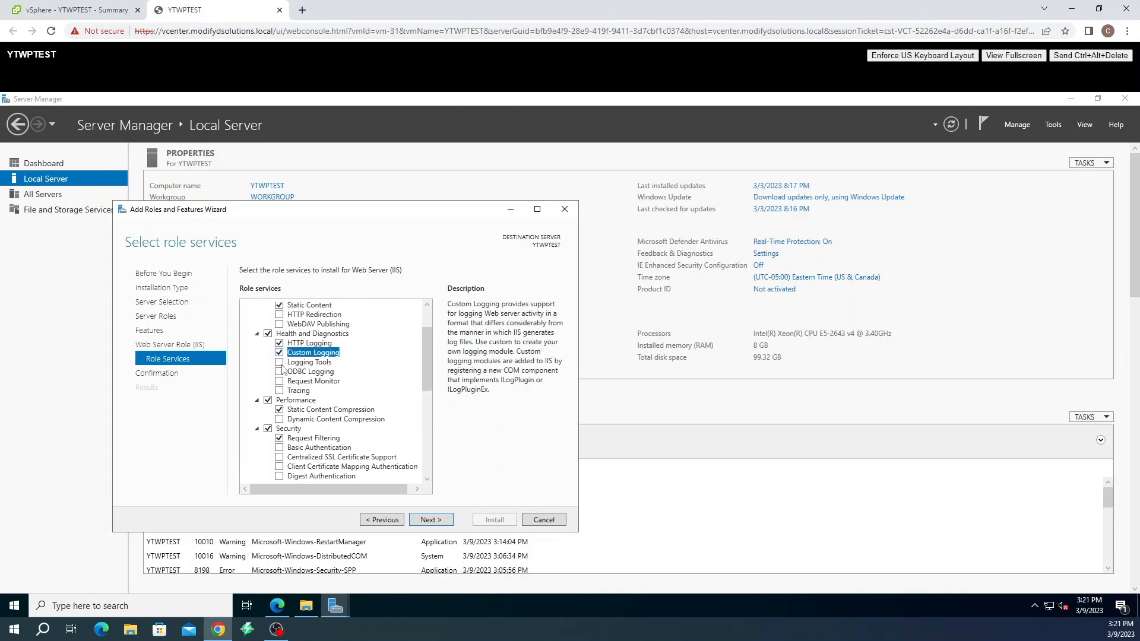
left_click(283, 363)
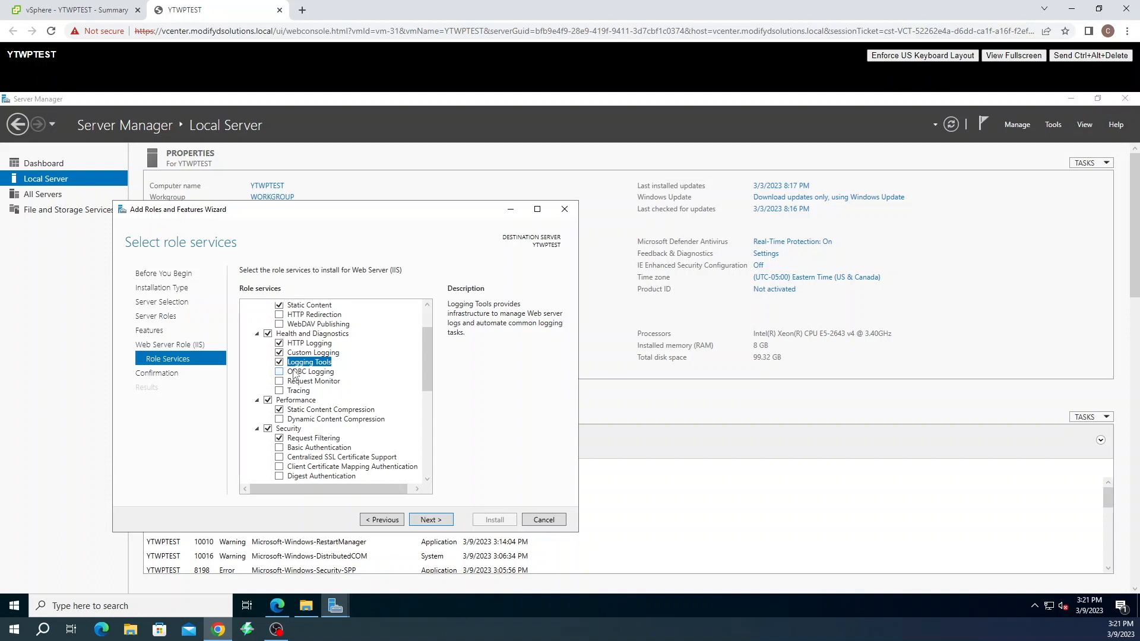
scroll(295, 374, "up", 1)
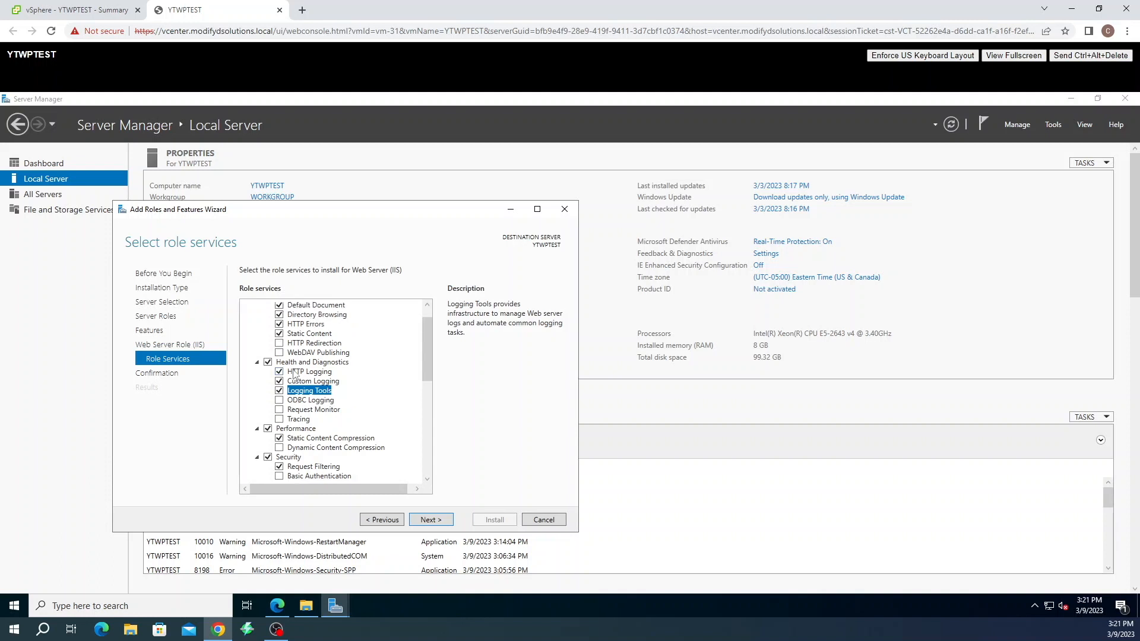
scroll(294, 372, "up", 1)
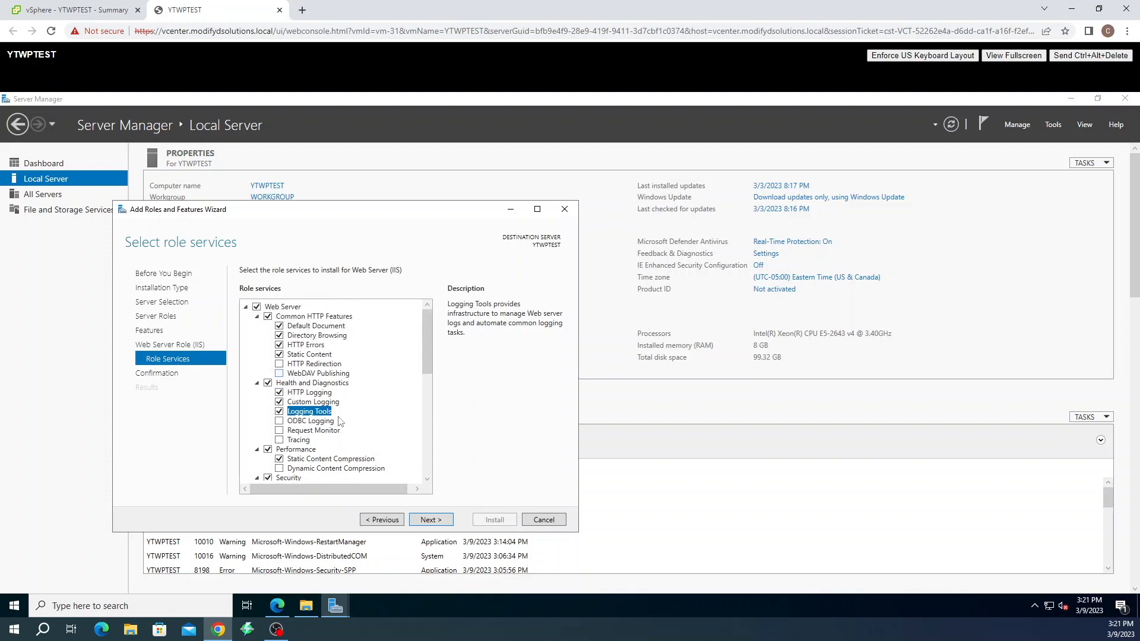
left_click(431, 522)
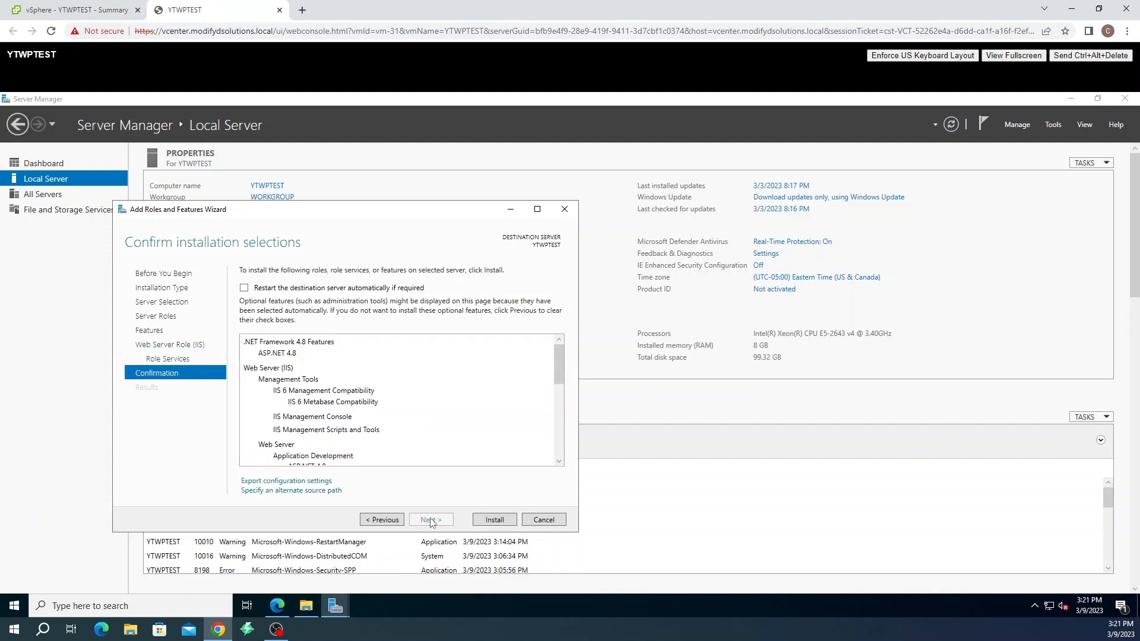
Start installing the selected IIS features and open Server Manager's Tools menu
left_click(495, 520)
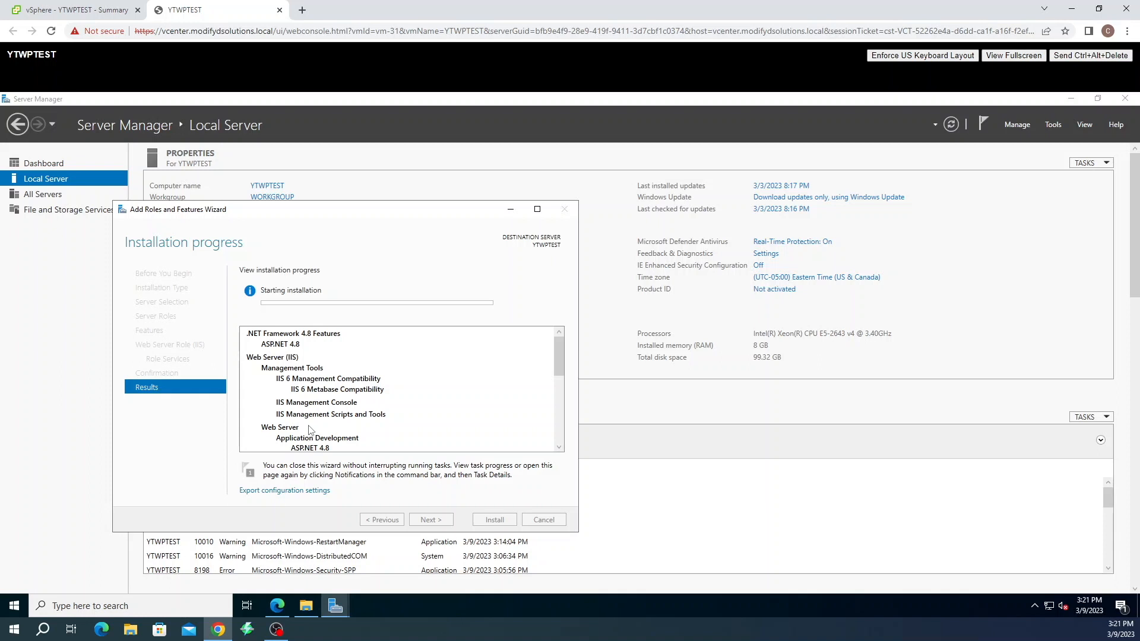
left_click(1053, 126)
left_click(1051, 127)
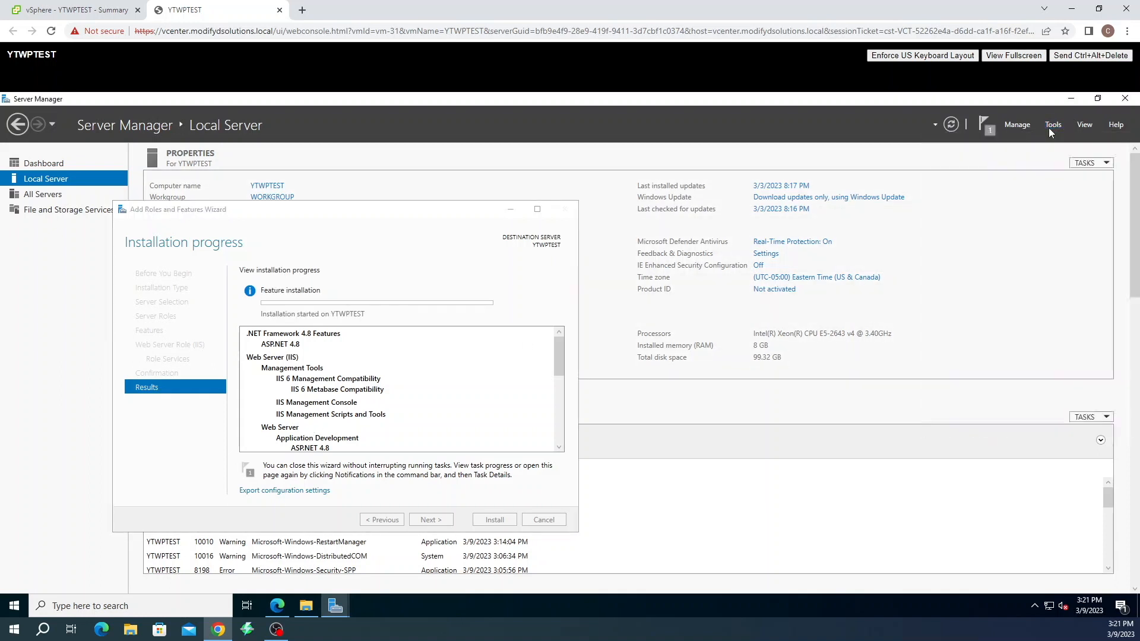
left_click(1048, 126)
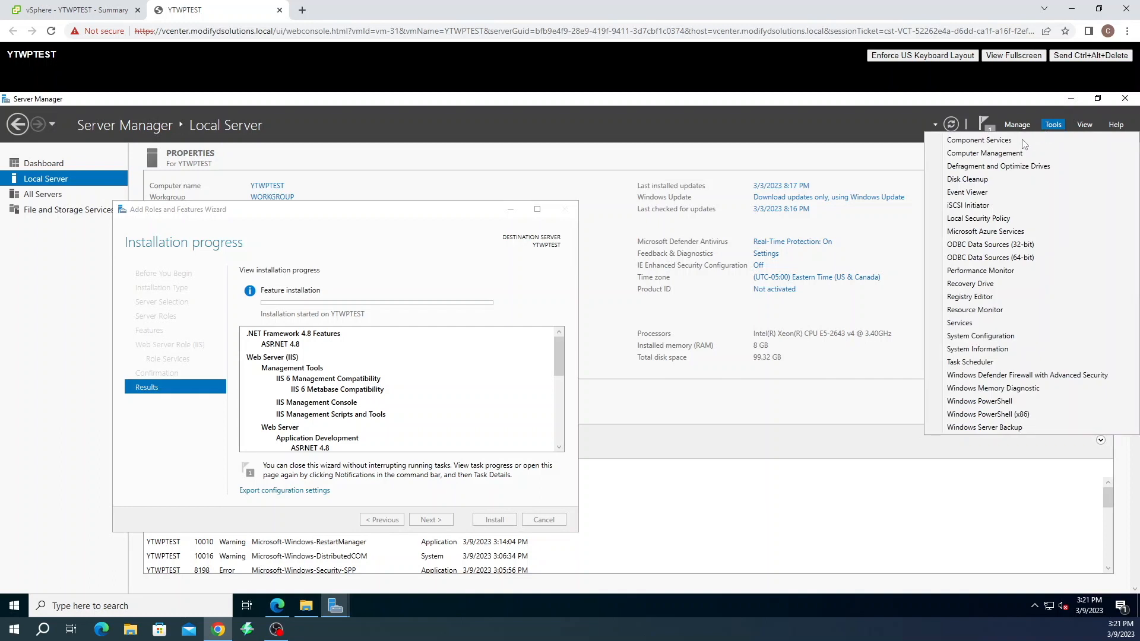
Launch Computer Management, show Local Users and Groups > Users, and start a New User
left_click(992, 154)
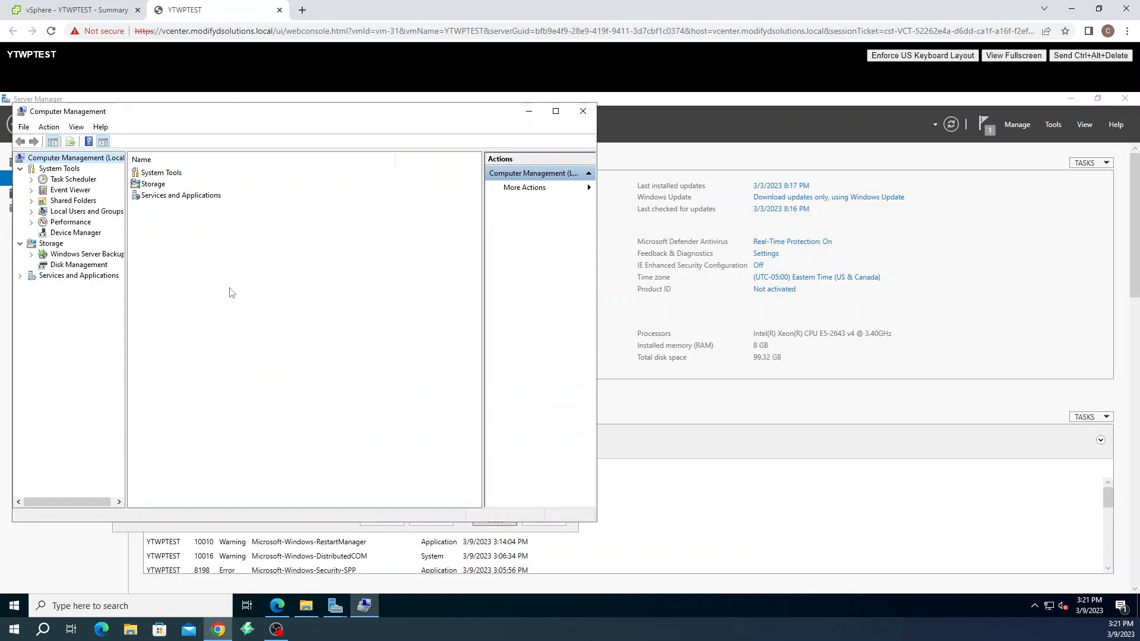
double_click(86, 214)
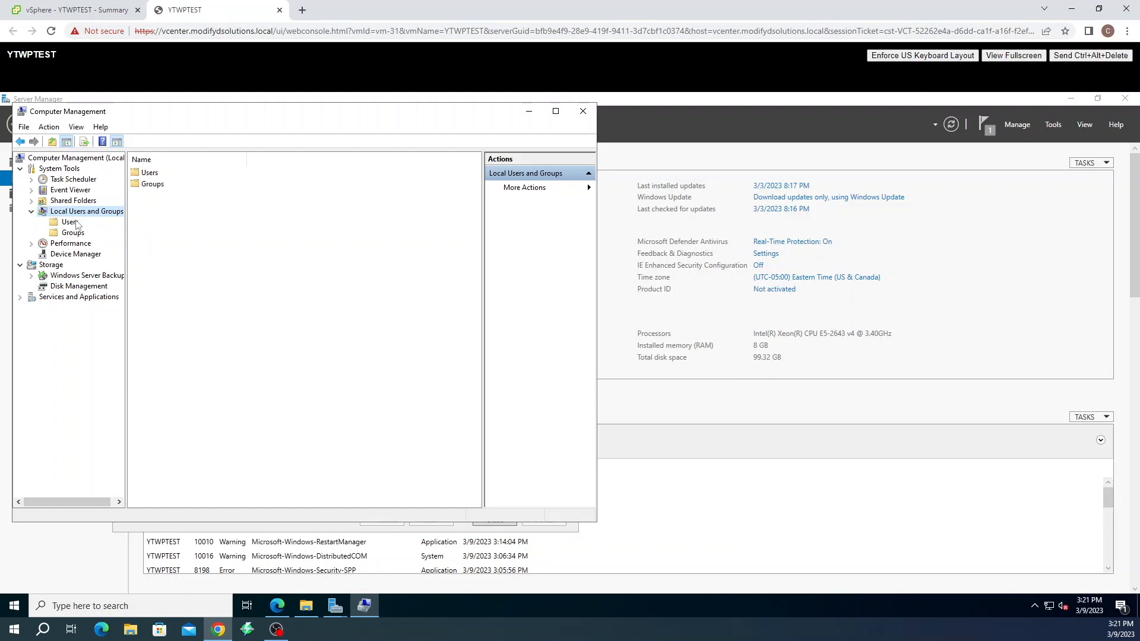
left_click(72, 222)
right_click(151, 238)
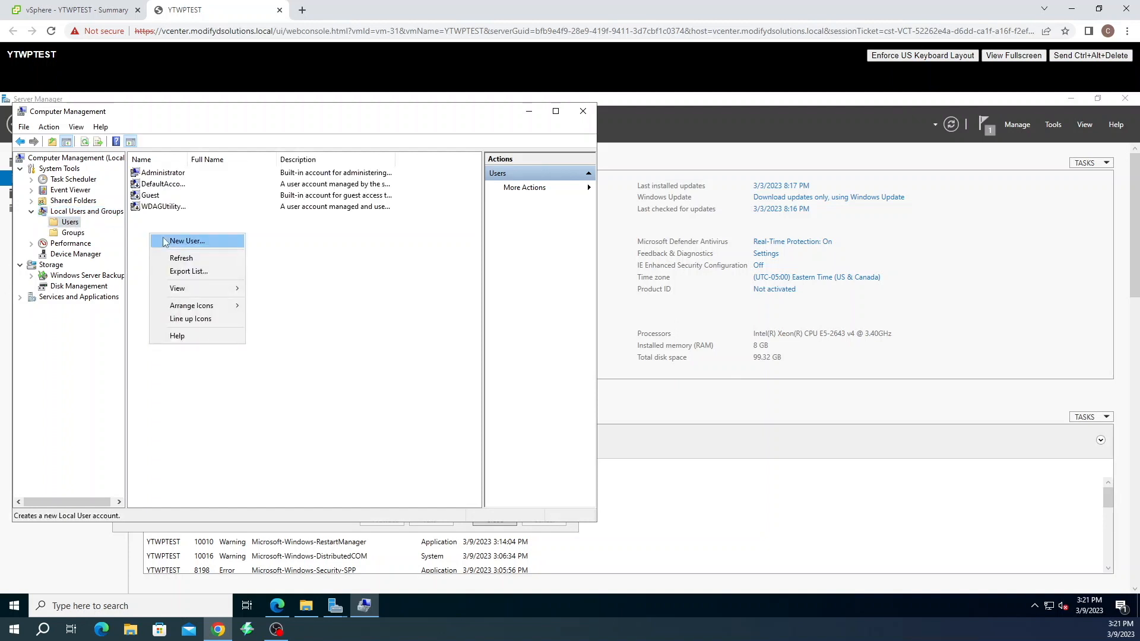
left_click(166, 241)
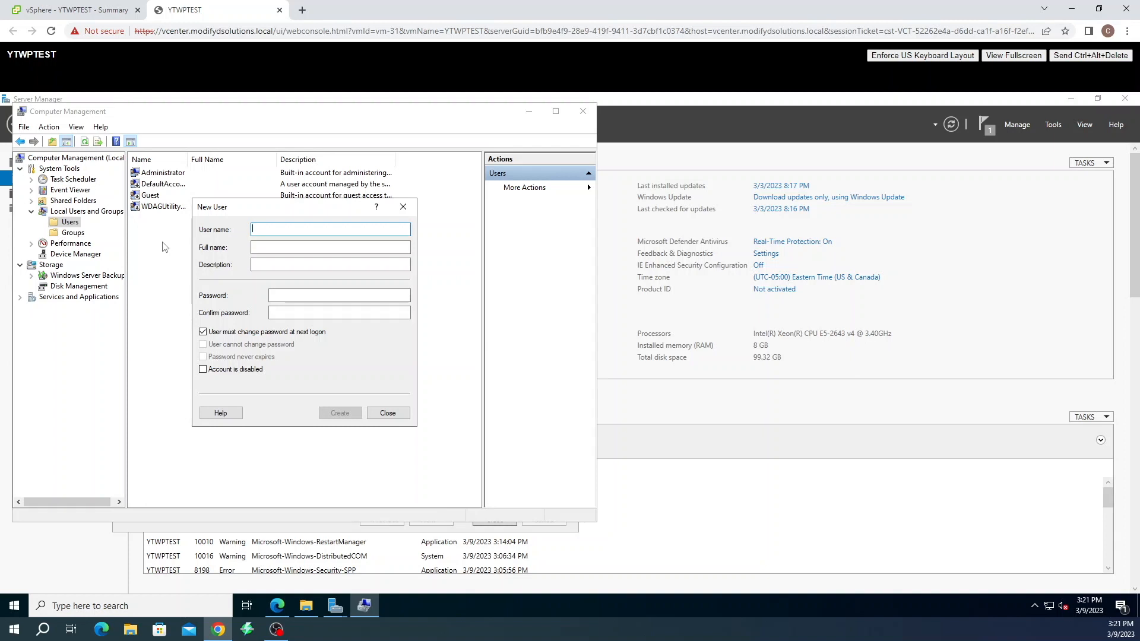
Fill in the wordpress account with a password, no forced change, never expiring; dismiss the policy error
type("wordpress_svc")
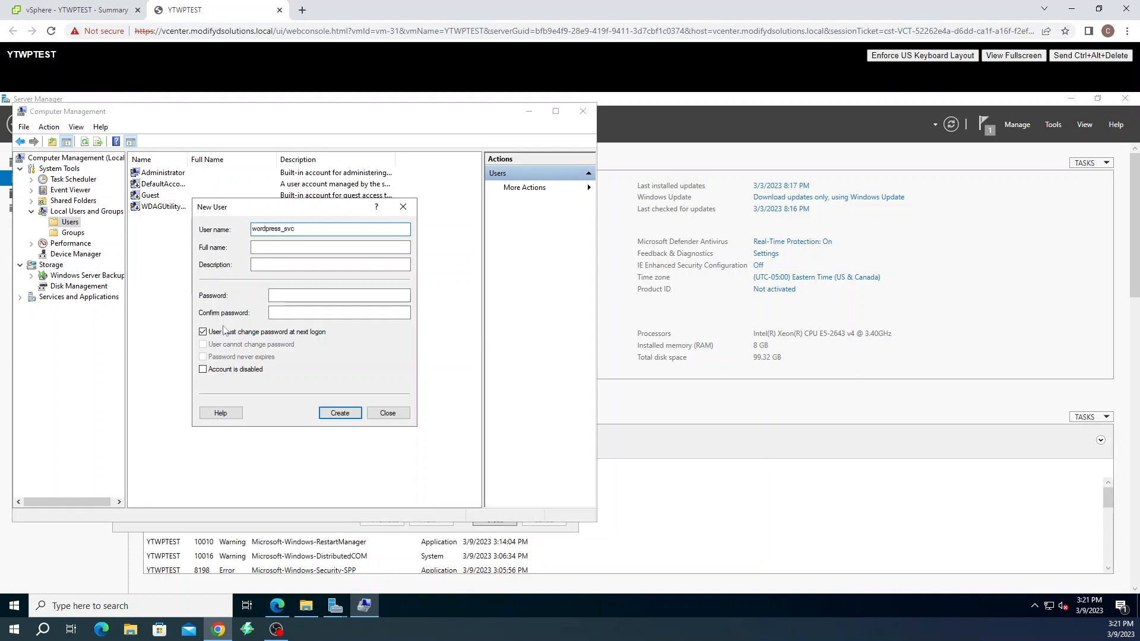
left_click(337, 300)
type("****")
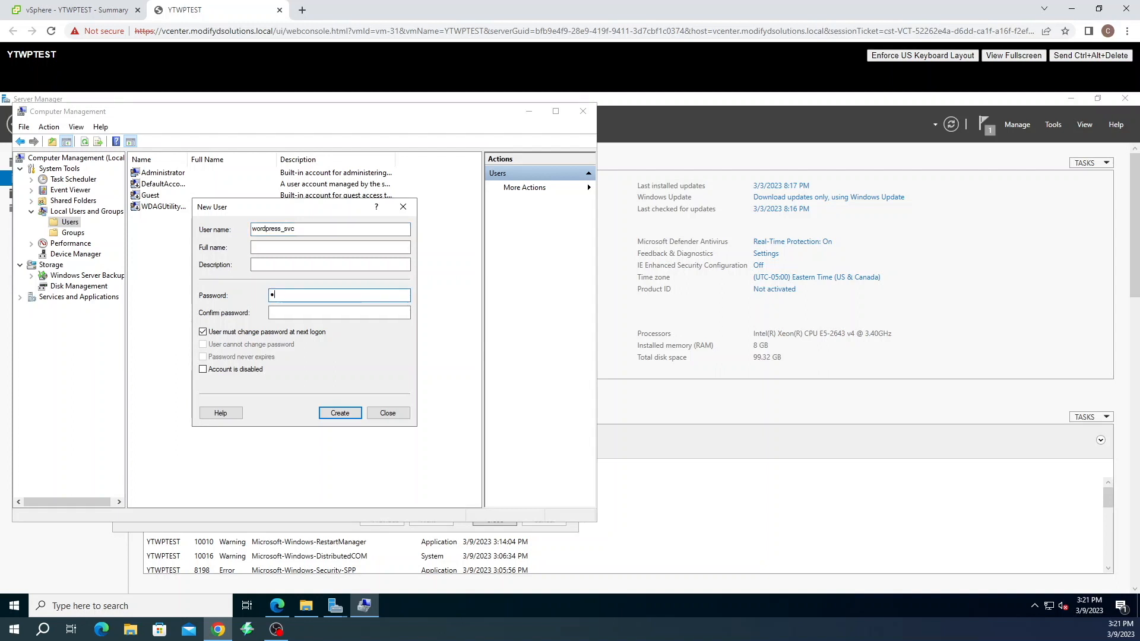
type("****")
key("Tab")
type("******")
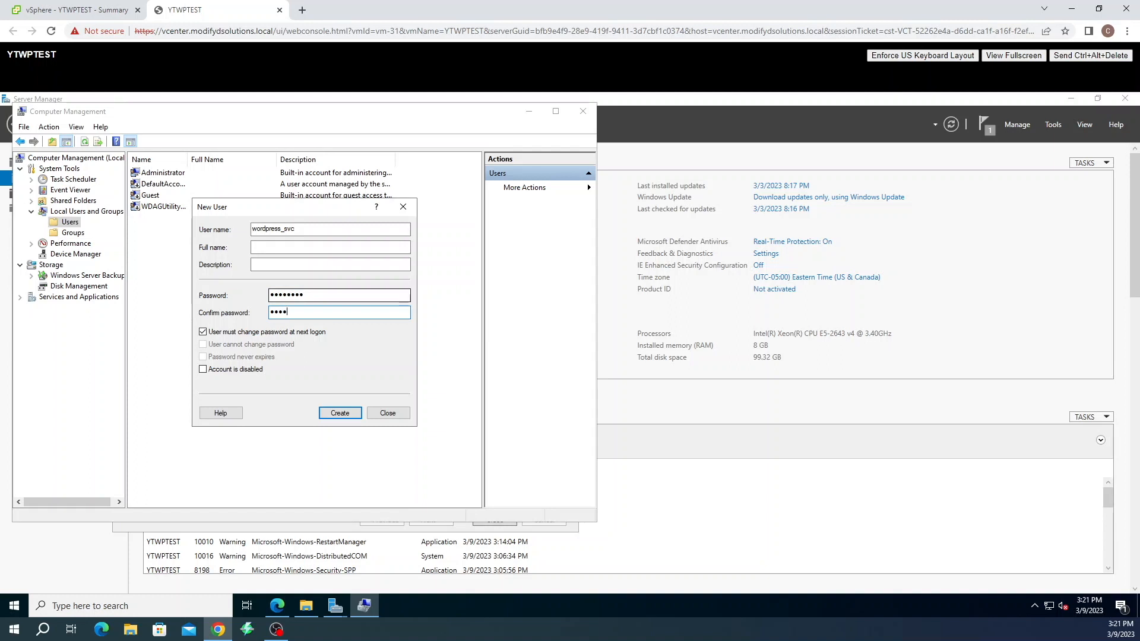
left_click(229, 333)
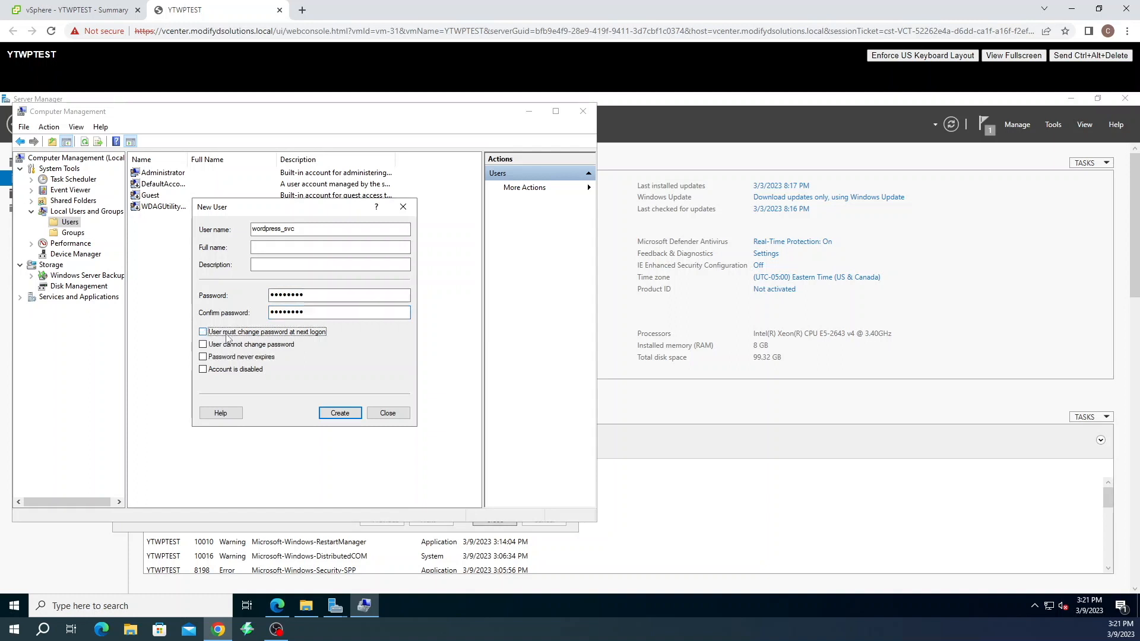
left_click(225, 357)
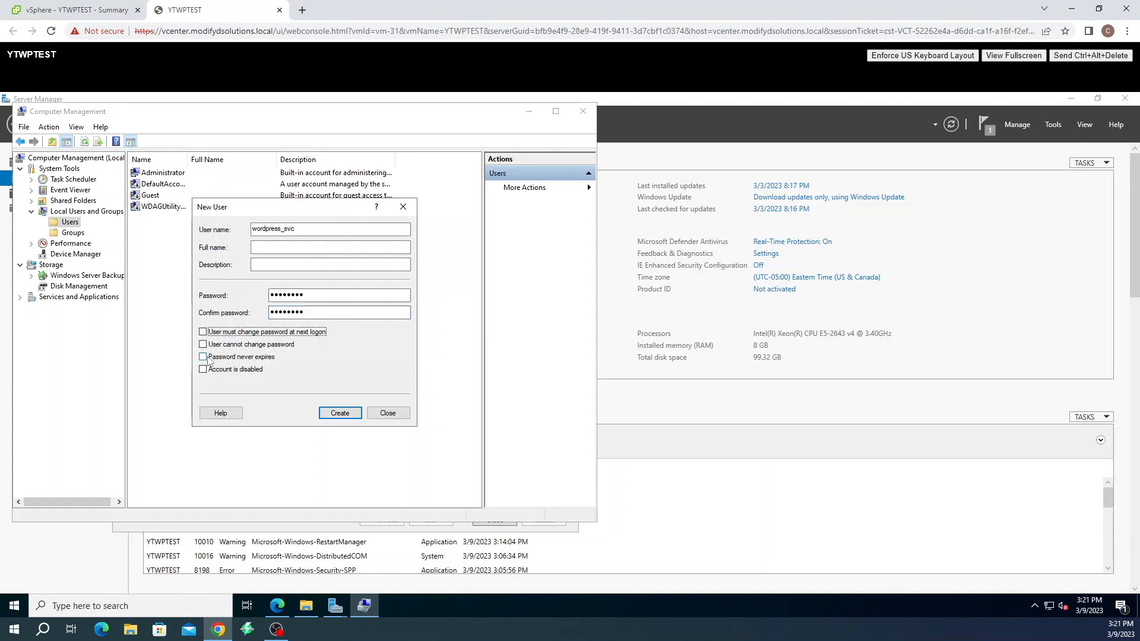
left_click(341, 414)
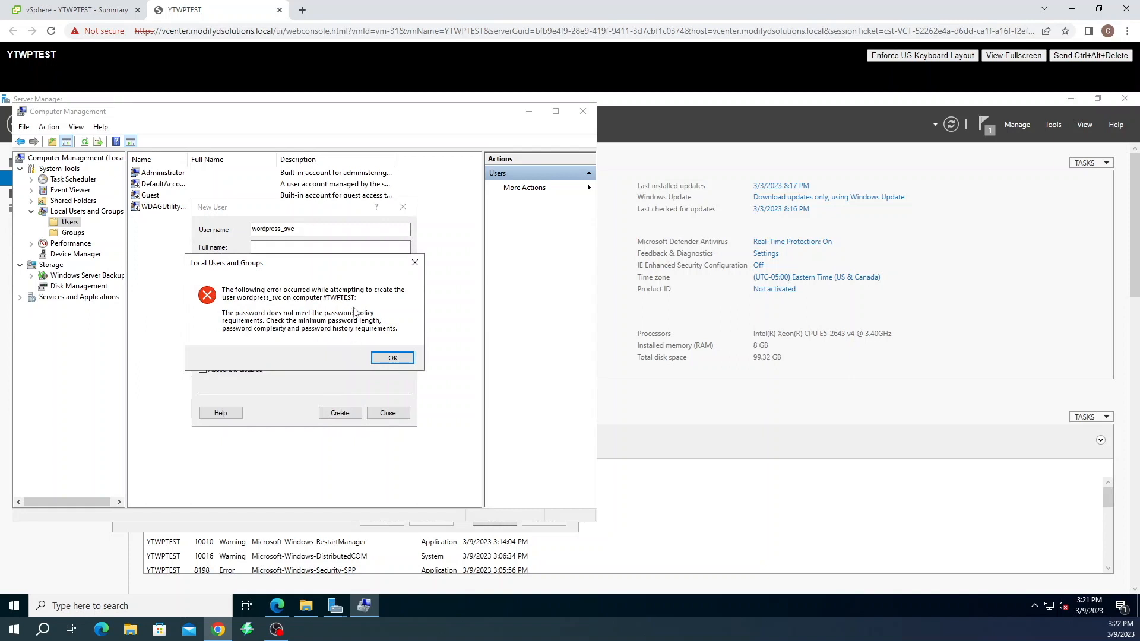
left_click(401, 359)
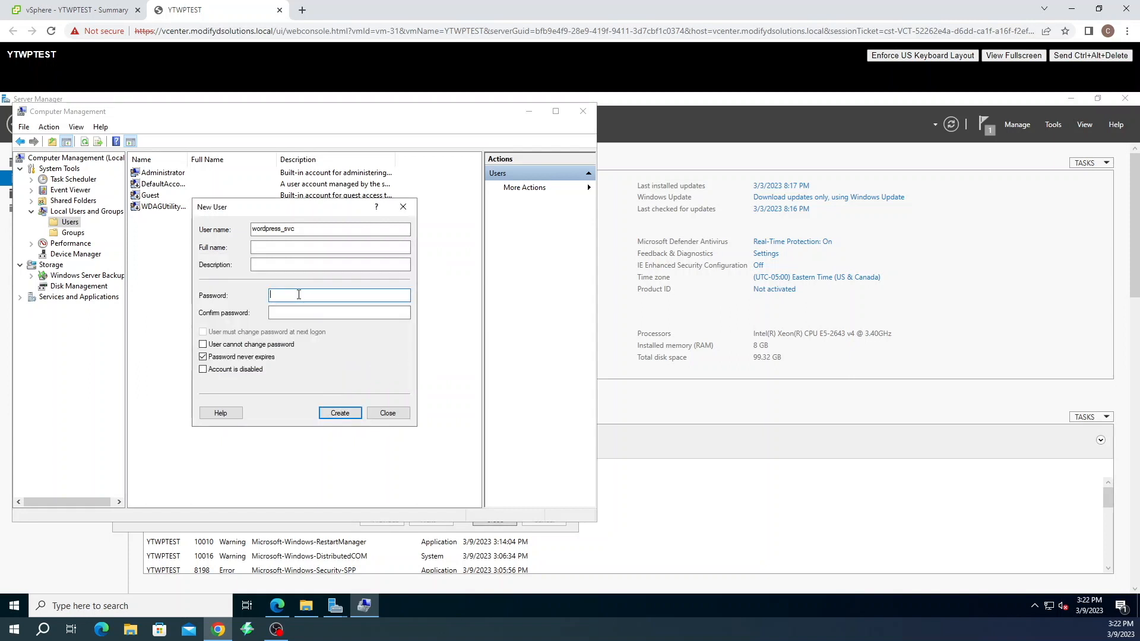
Enter a policy-compliant password, create the wordpress_svc account, and select it in the Users list
type("Password")
key("Tab")
type("Password")
left_click(347, 415)
left_click(388, 413)
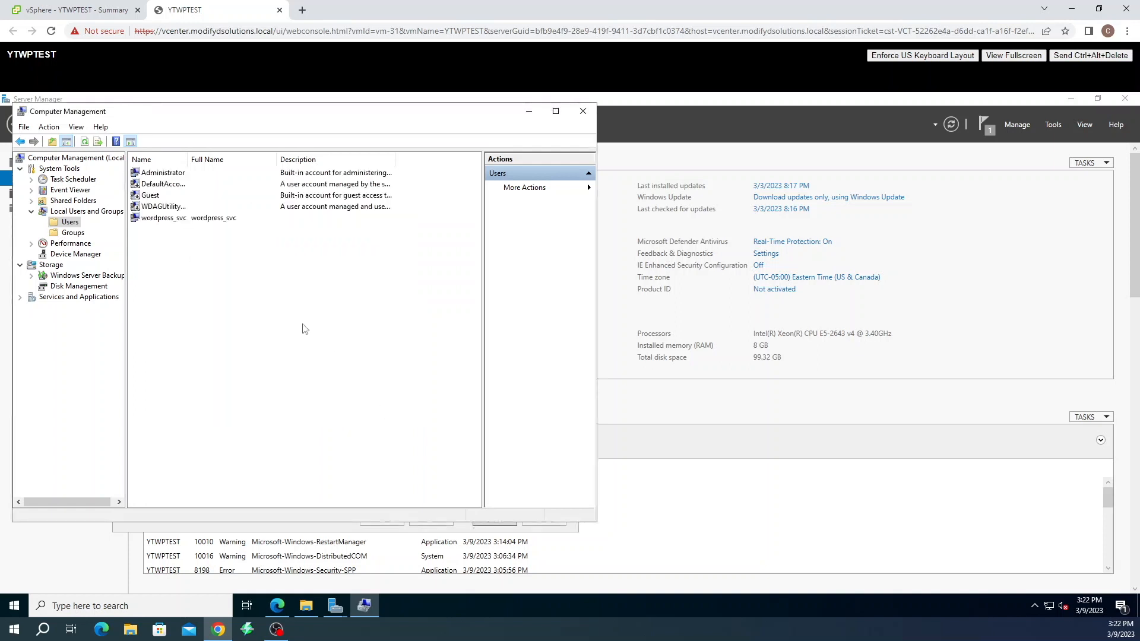
left_click(159, 218)
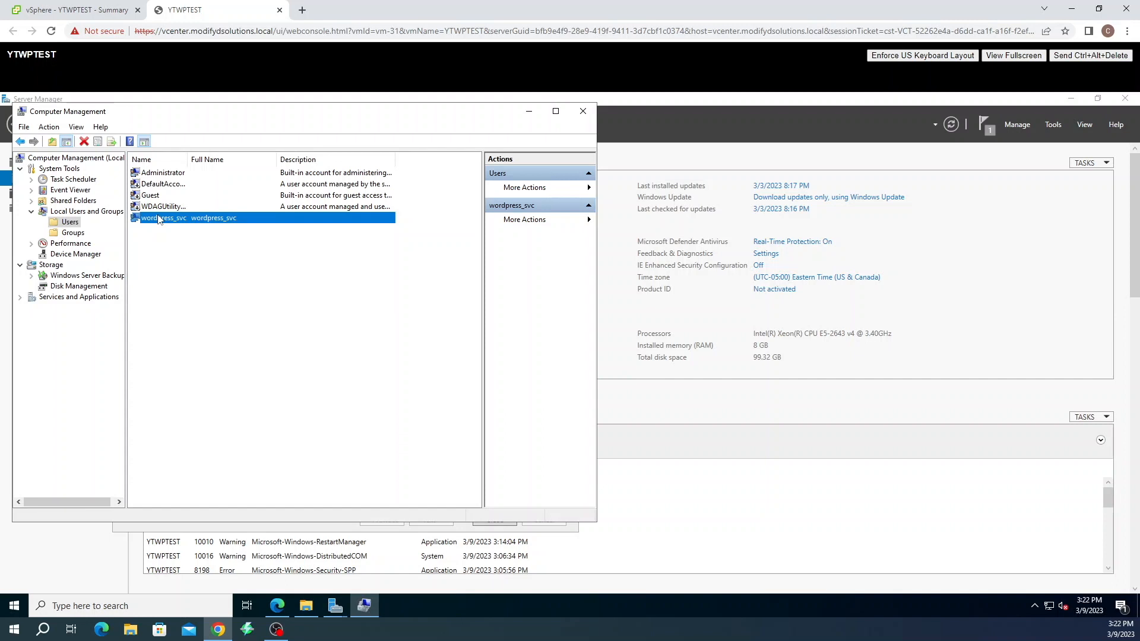
Add wordpress_svc to the Administrators group in its properties, apply, and close
right_click(159, 219)
left_click(212, 290)
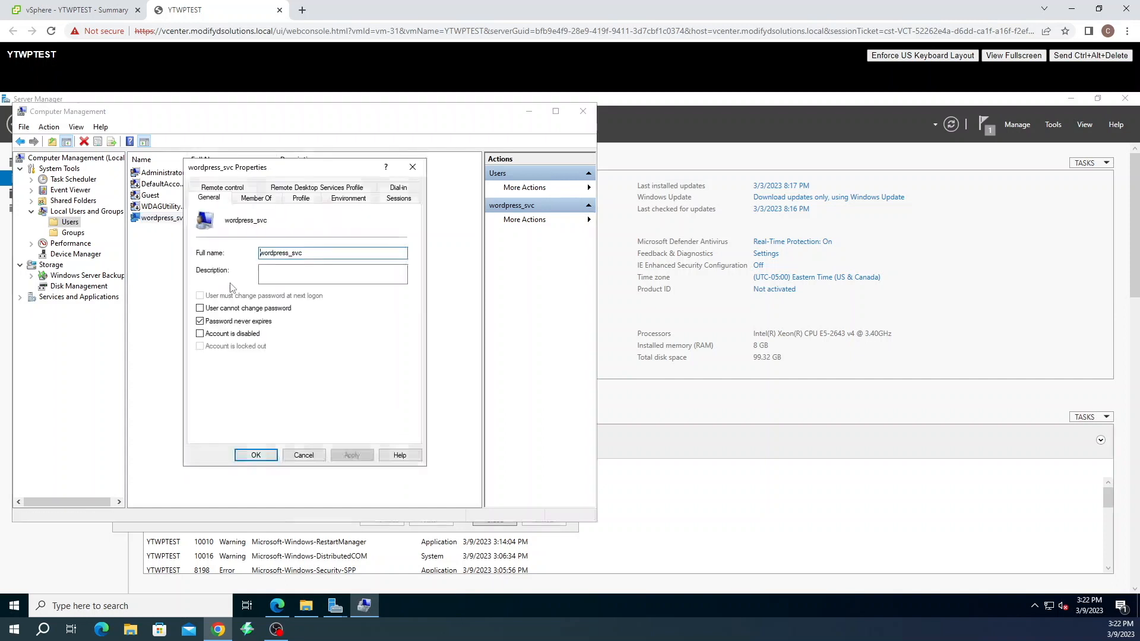
left_click(256, 198)
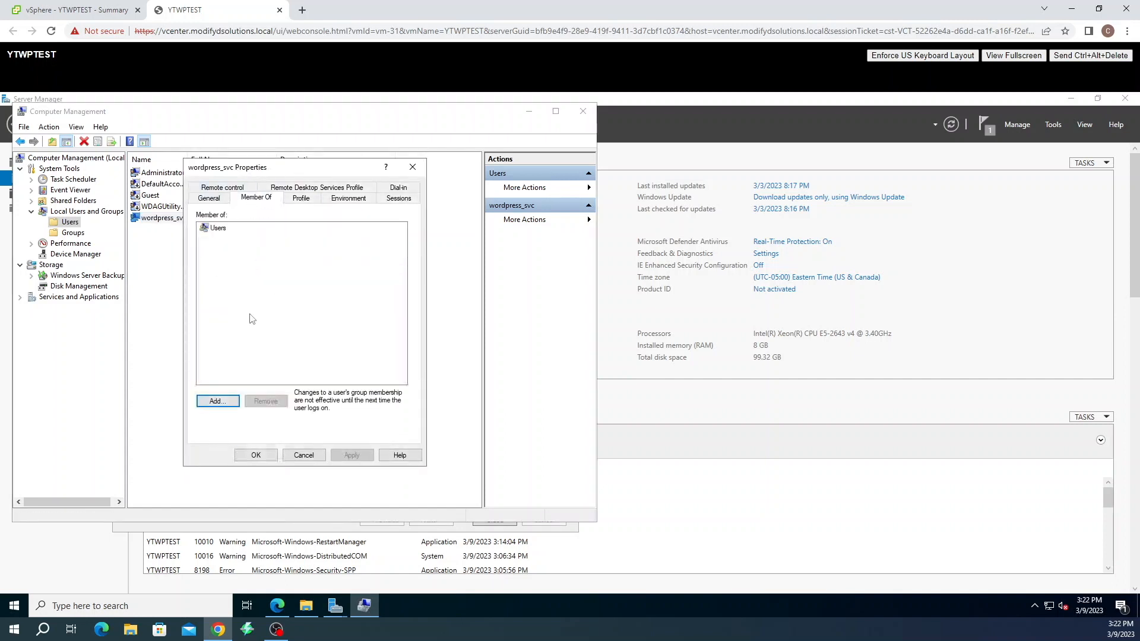
left_click(218, 402)
type("adm")
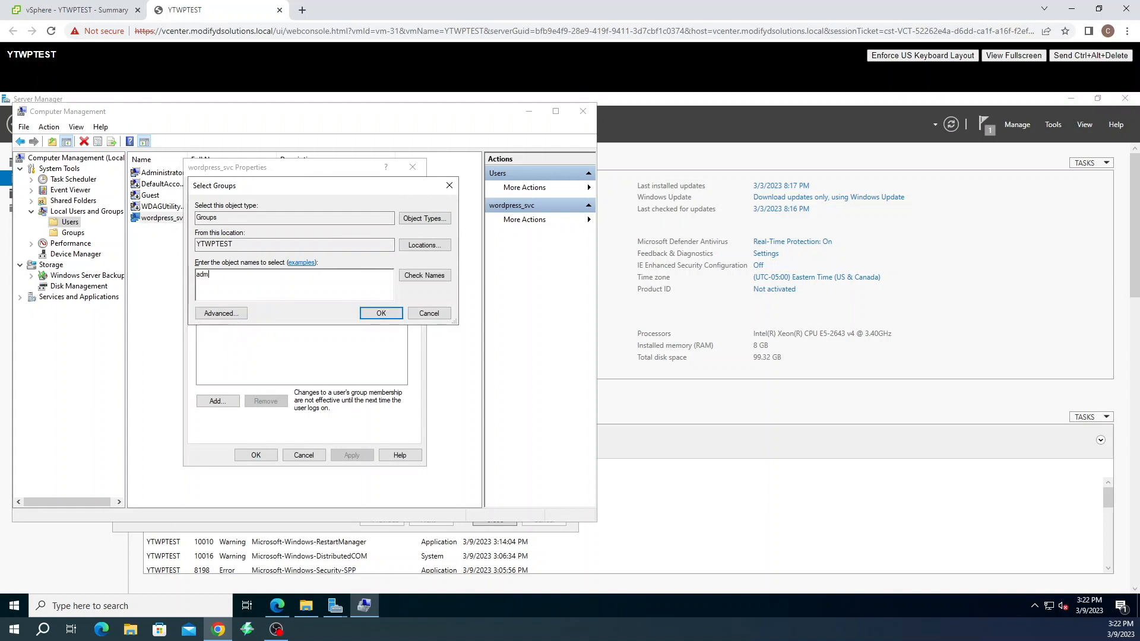
type("inistrators")
left_click(423, 276)
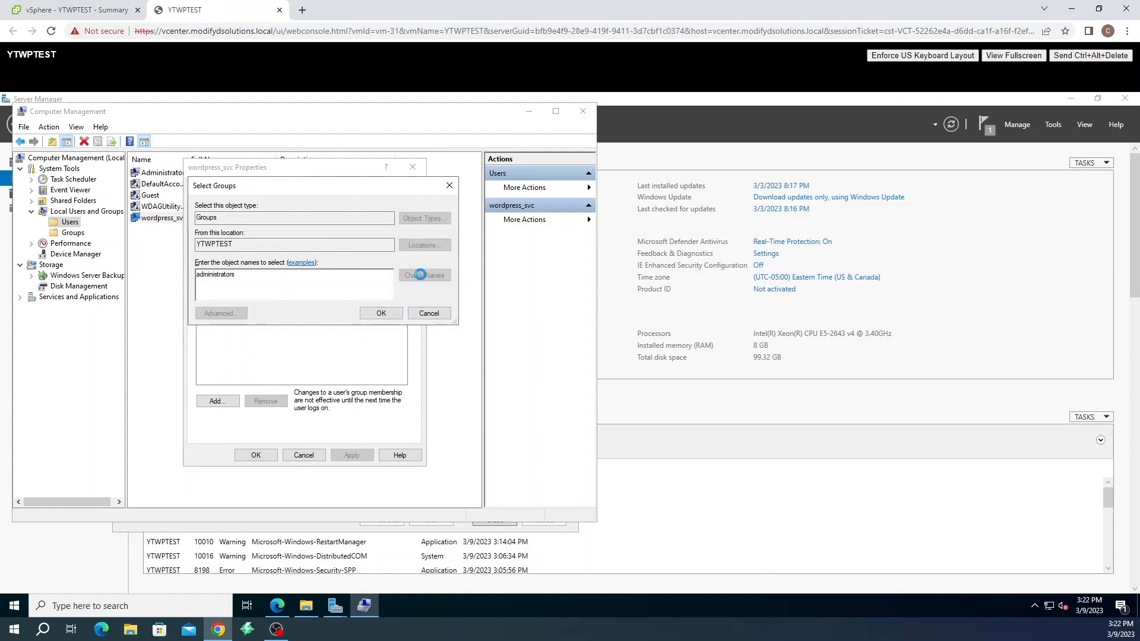
left_click(378, 314)
left_click(352, 455)
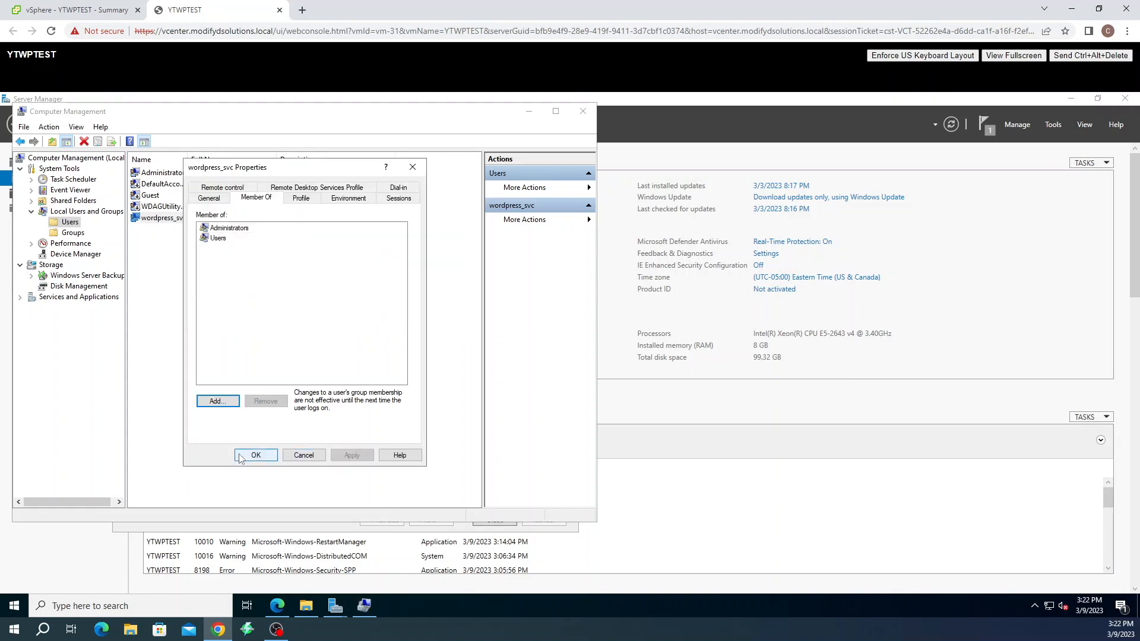
left_click(255, 455)
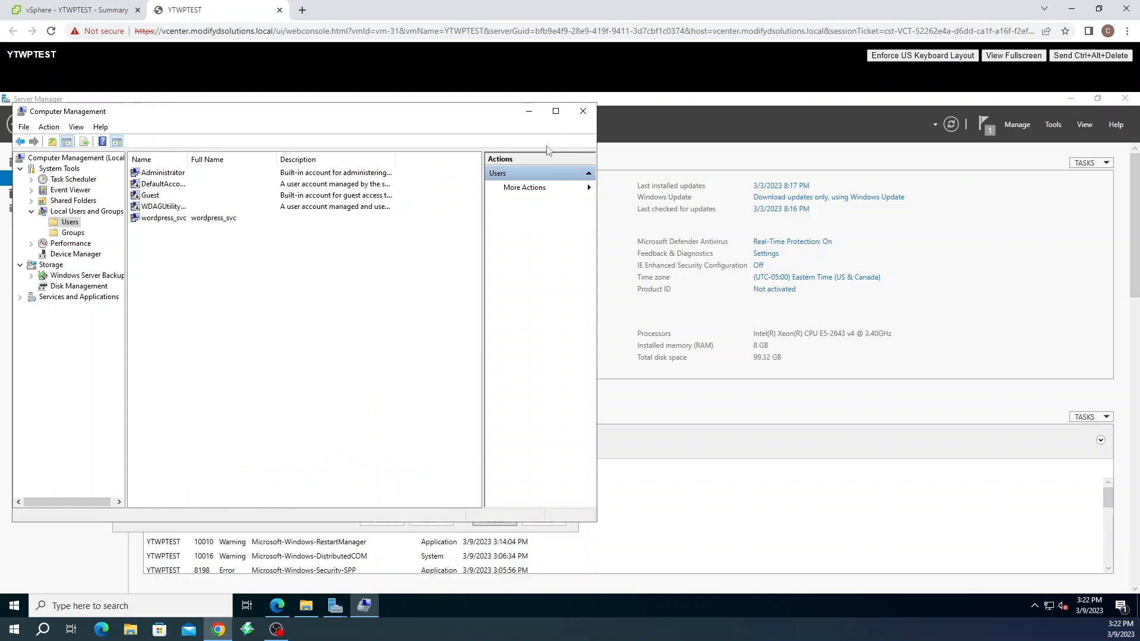
Close Computer Management and return to the browser window
left_click(583, 111)
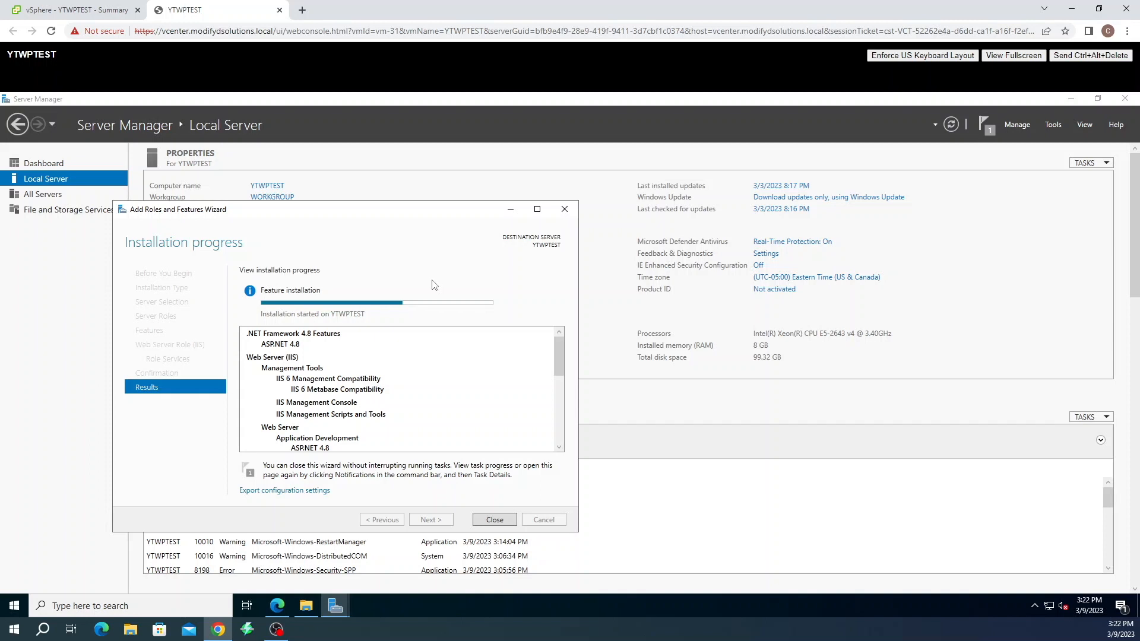
left_click(277, 605)
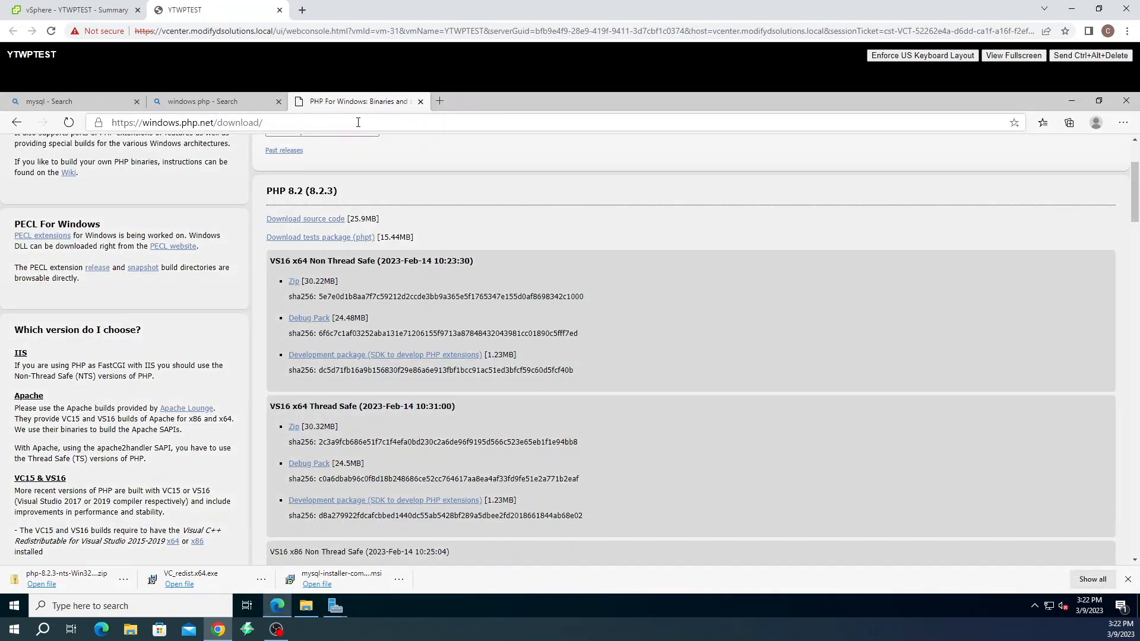
Search Bing for 'iis rewrite download'
left_click(223, 122)
left_click(223, 101)
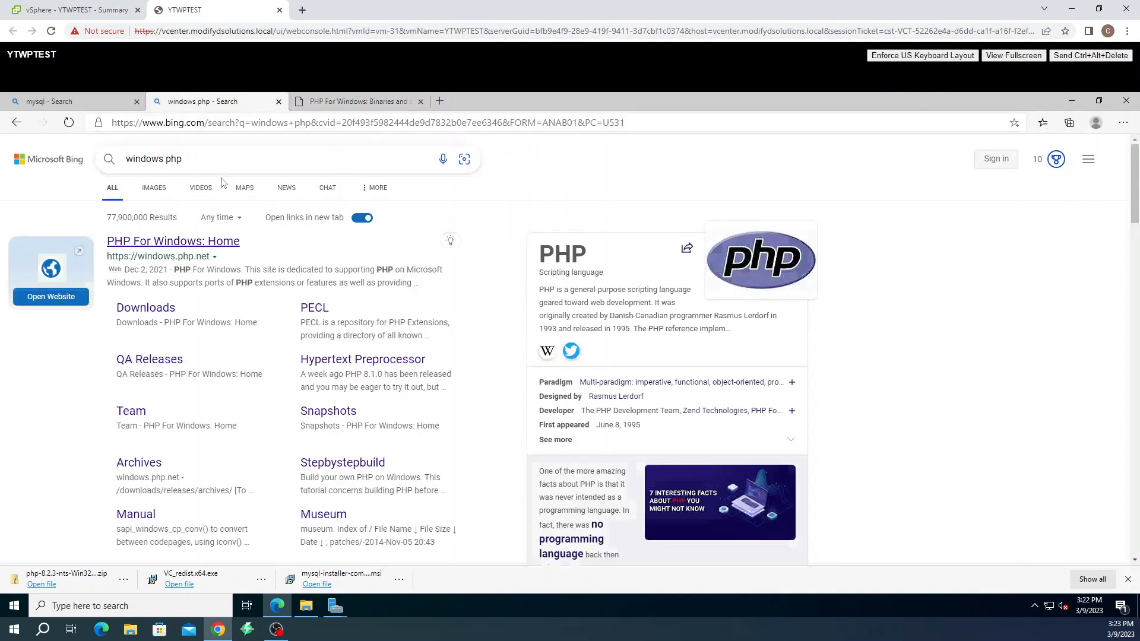
left_click(219, 159)
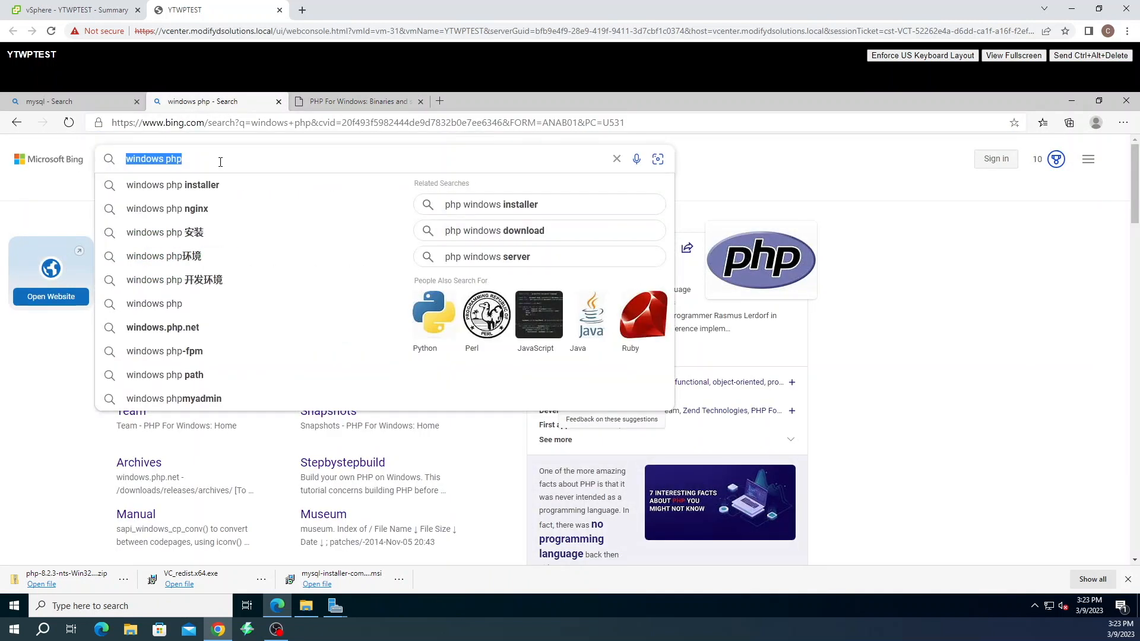
type("iis re")
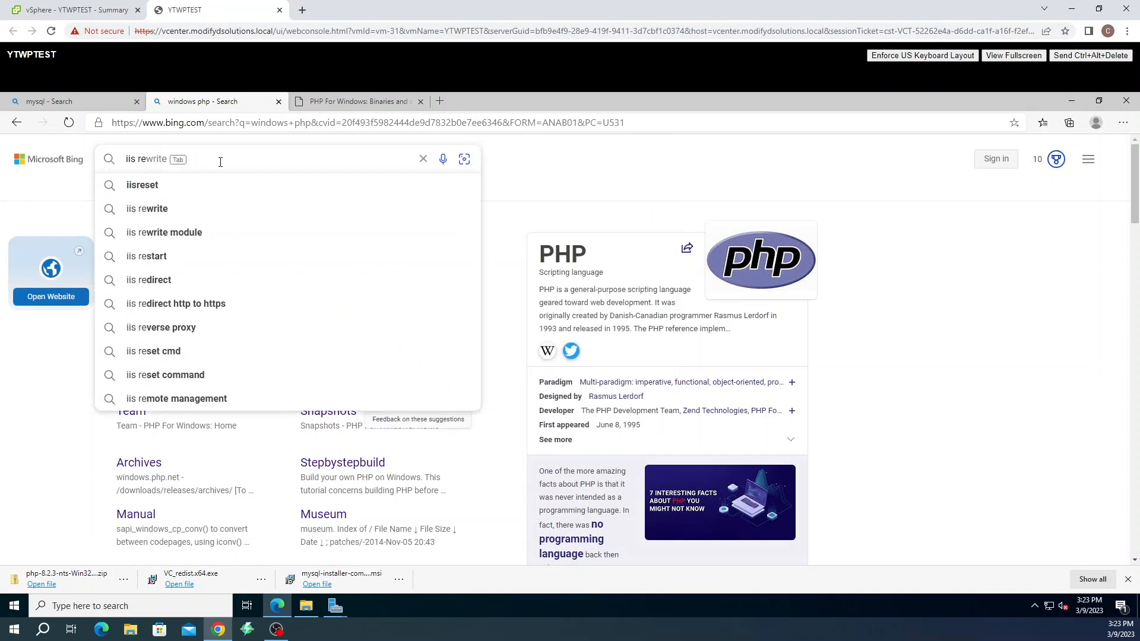
type("r")
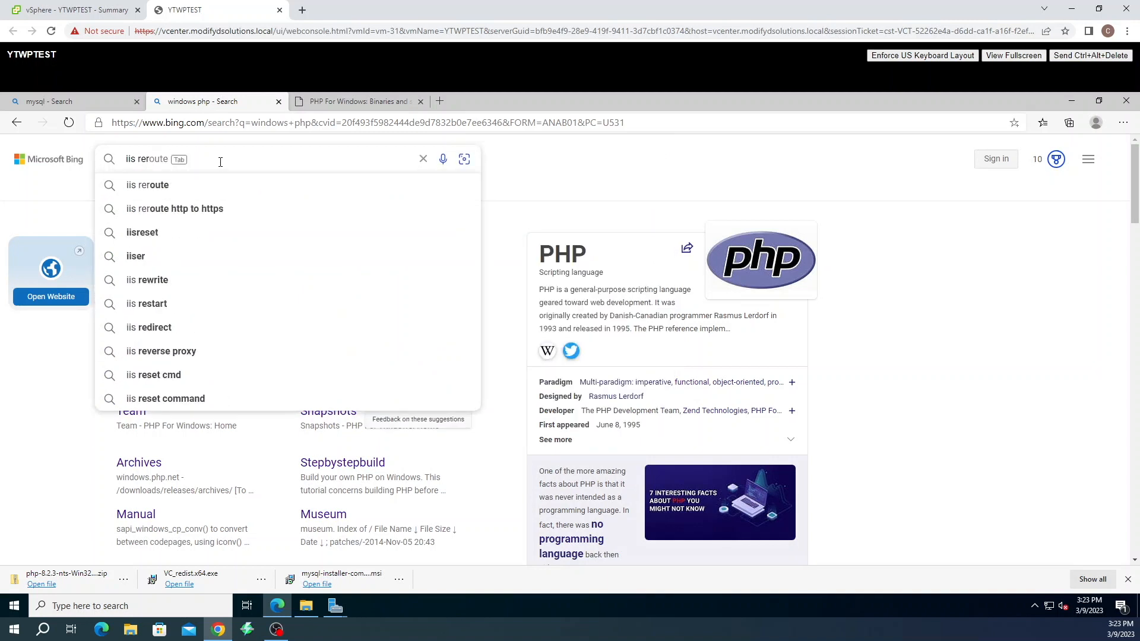
key("BackSpace")
type("write")
key("Return")
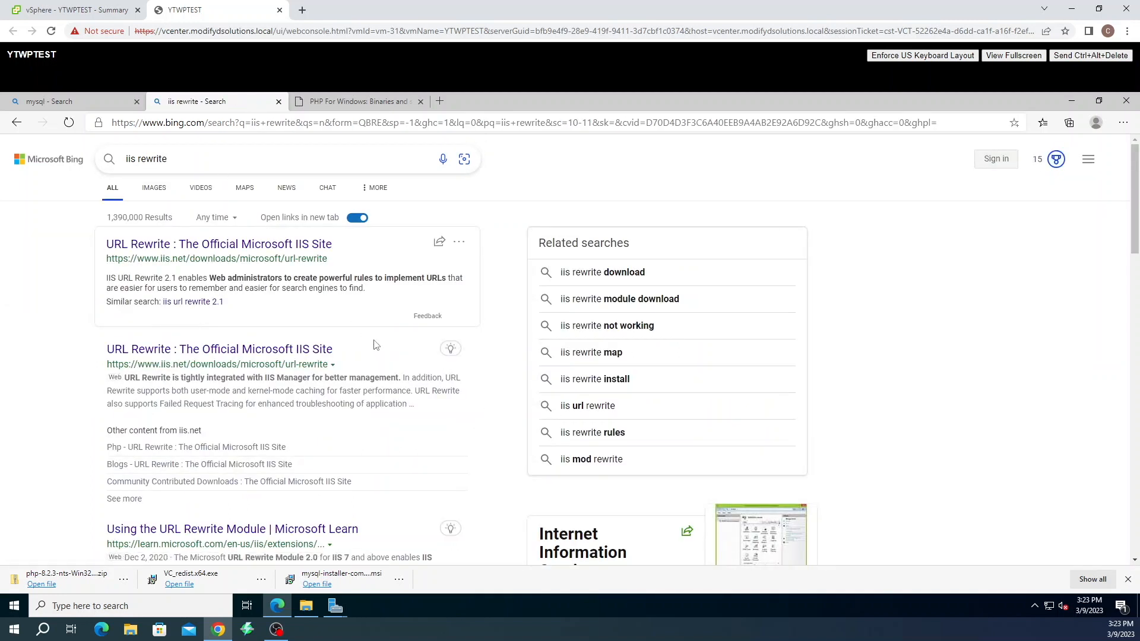
scroll(376, 341, "down", 1)
scroll(382, 338, "up", 1)
left_click(211, 161)
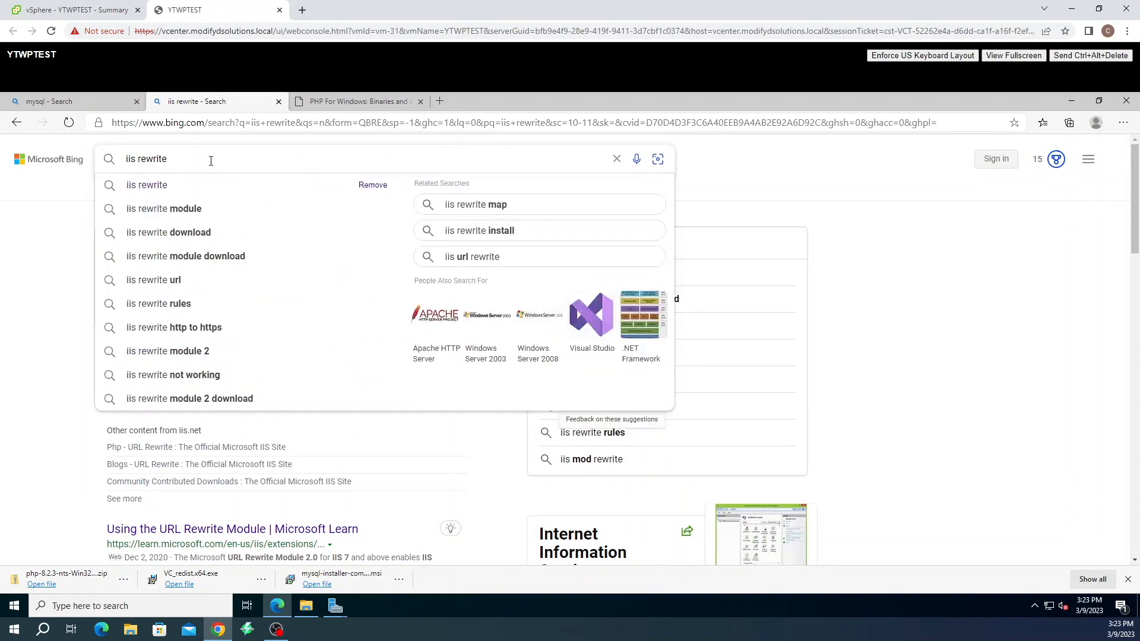
left_click(200, 231)
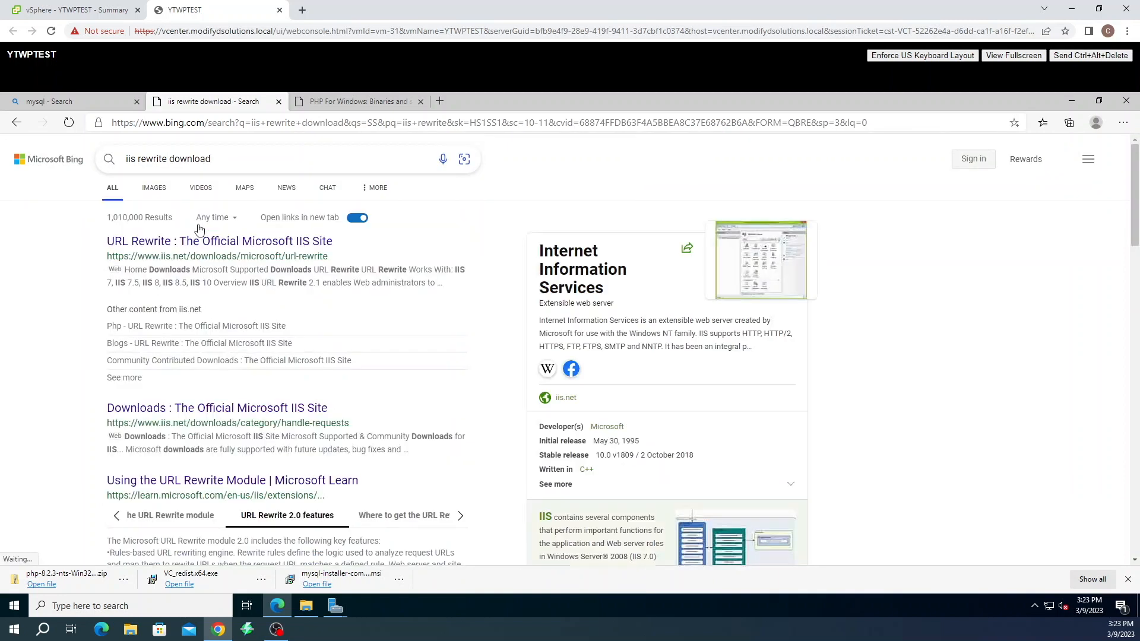
Open the iis.net URL Rewrite page and download rewrite_amd64_en-US.msi, the English x64 installer
left_click(203, 247)
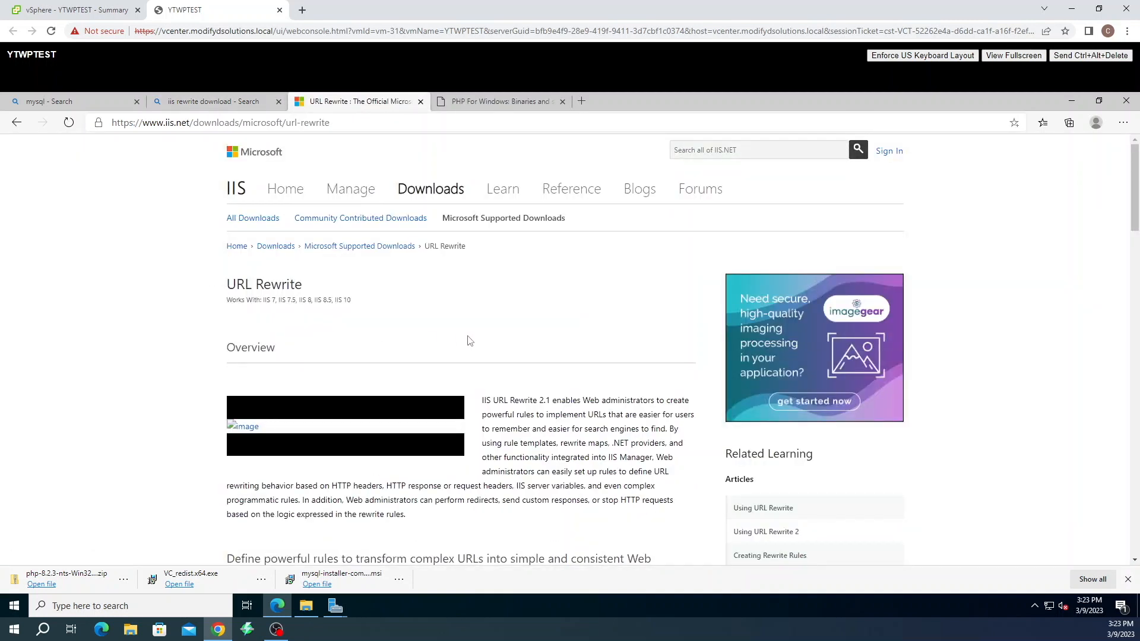
scroll(469, 340, "down", 12)
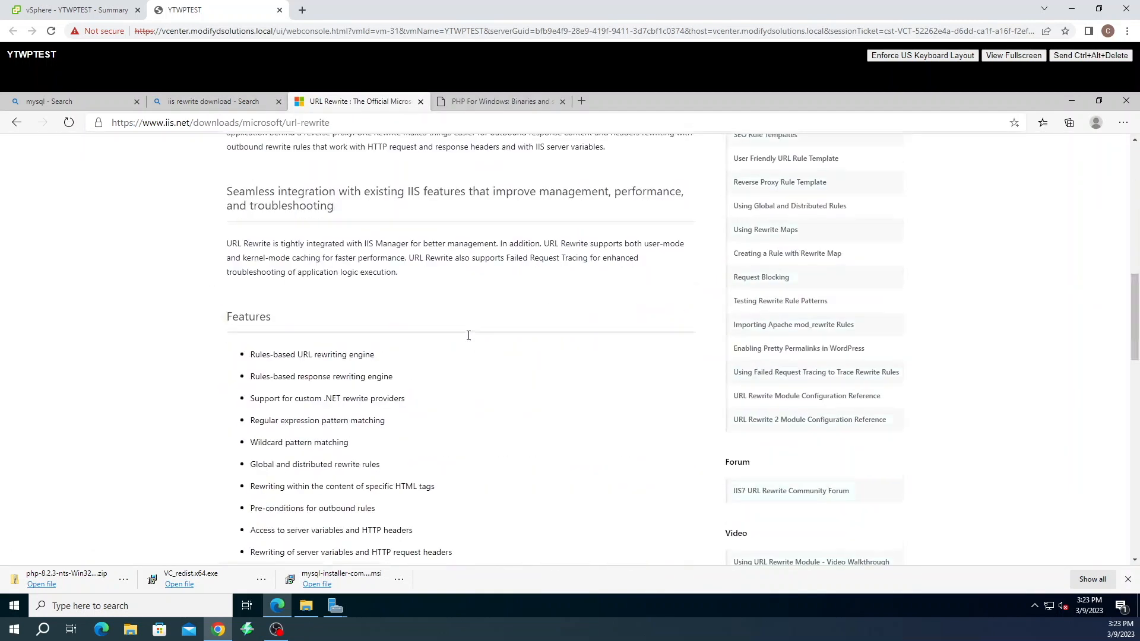
scroll(468, 335, "down", 10)
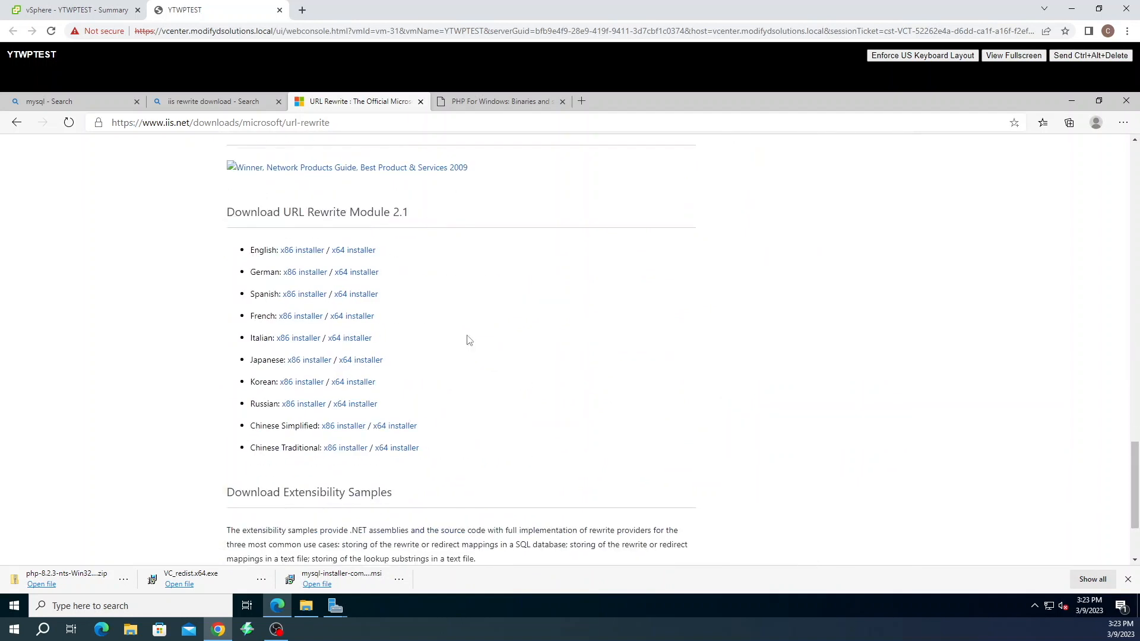
left_click(345, 252)
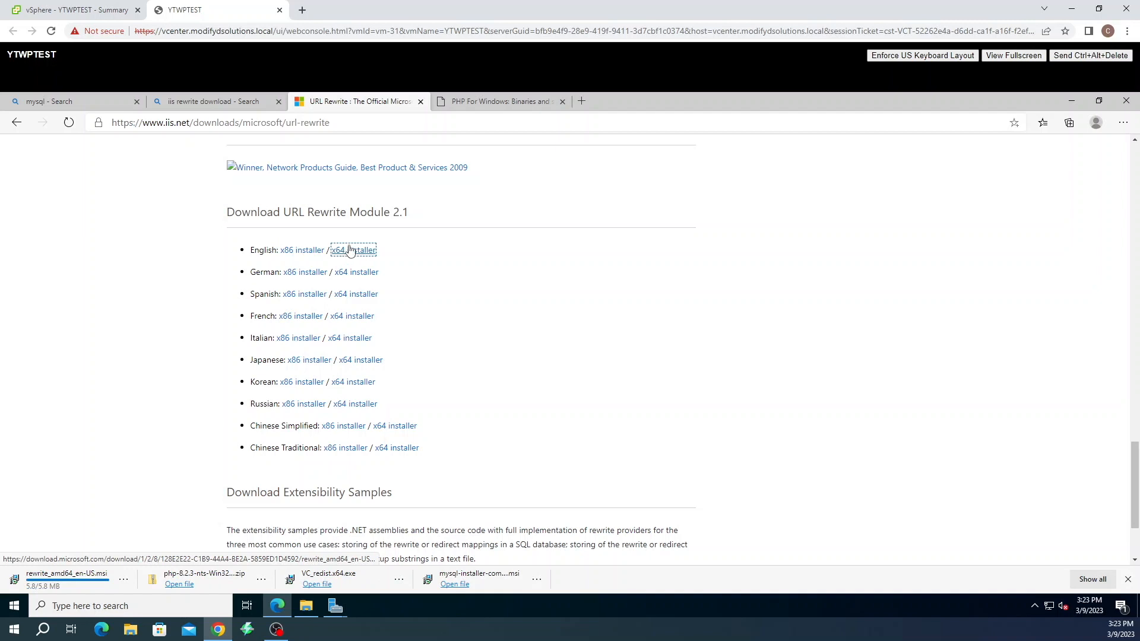
left_click(335, 606)
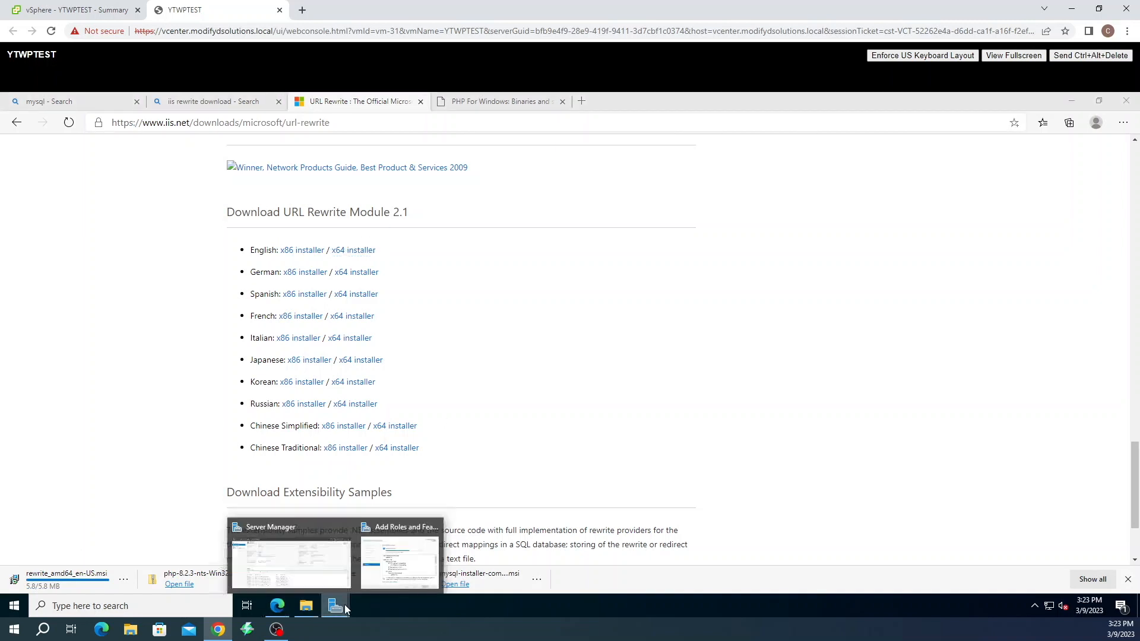
Confirm the IIS installation succeeded, then launch IIS Manager from Windows Administrative Tools
left_click(383, 563)
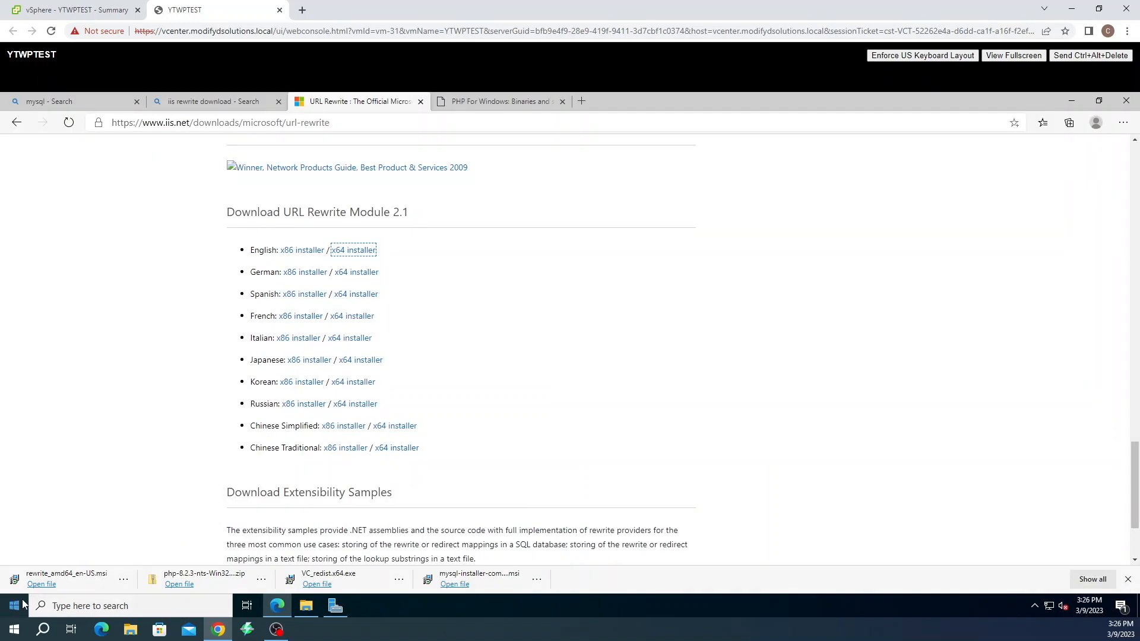
left_click(17, 606)
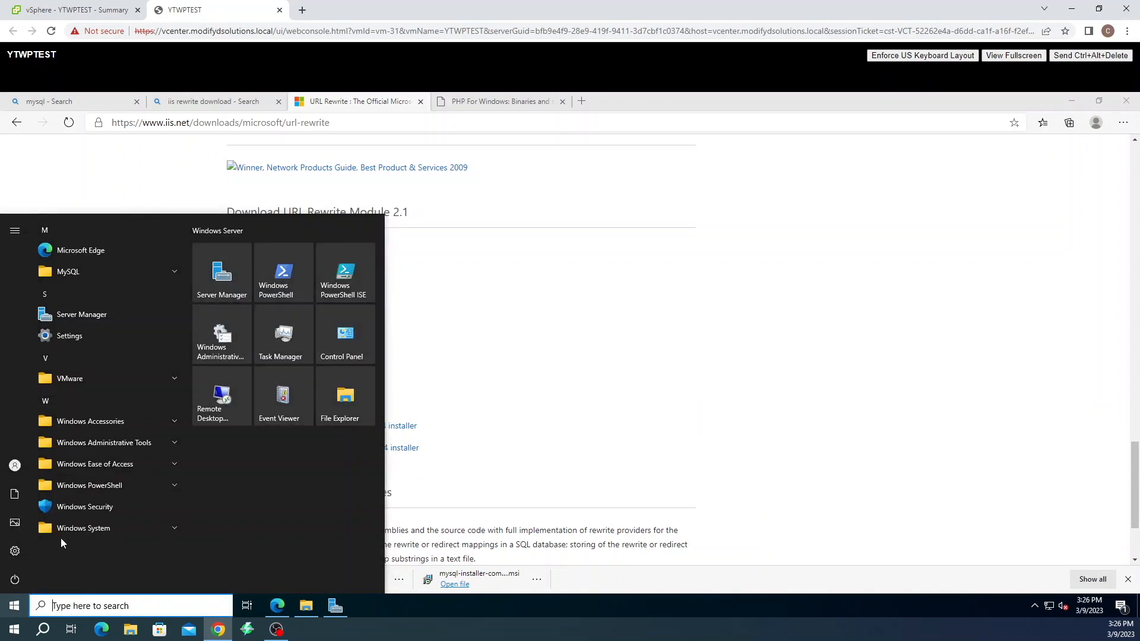
left_click(177, 442)
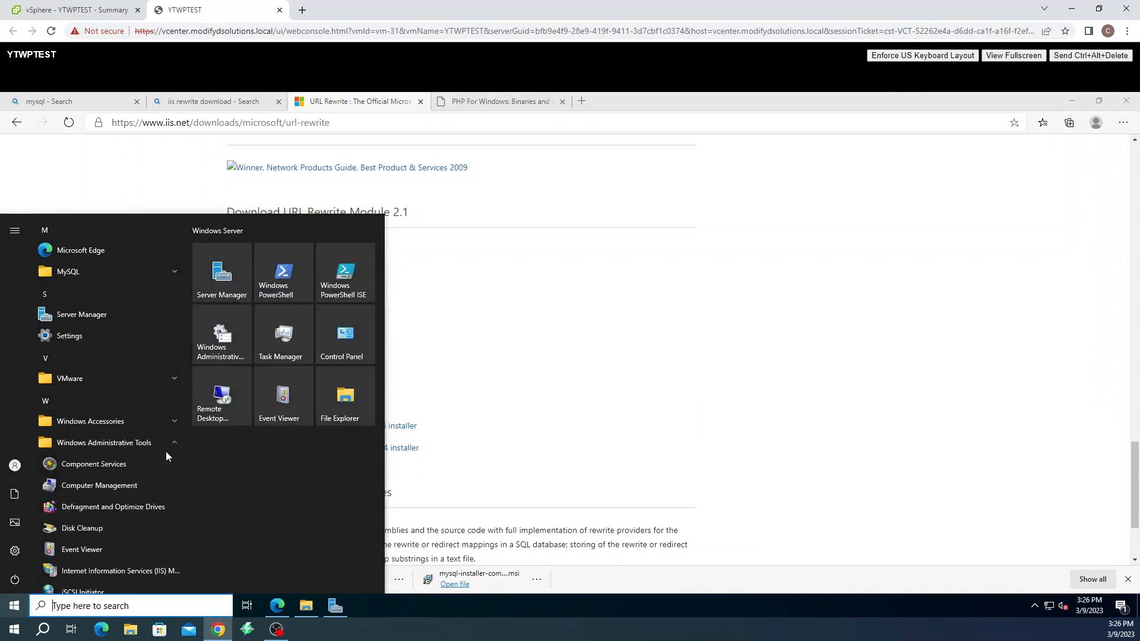
scroll(149, 478, "down", 2)
scroll(151, 478, "down", 1)
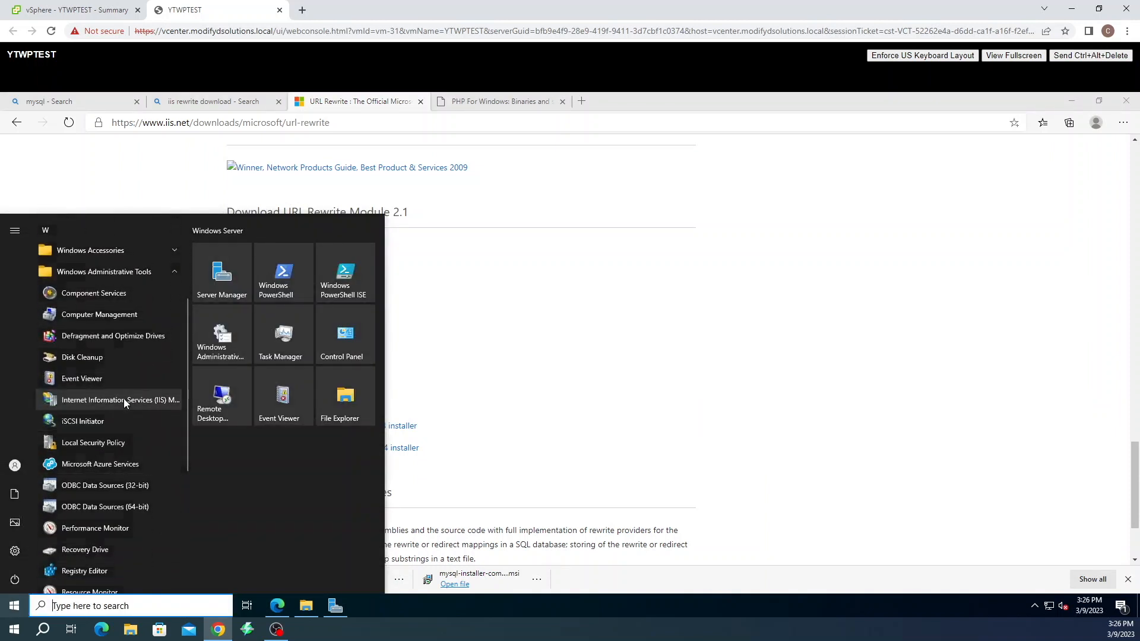
left_click(109, 399)
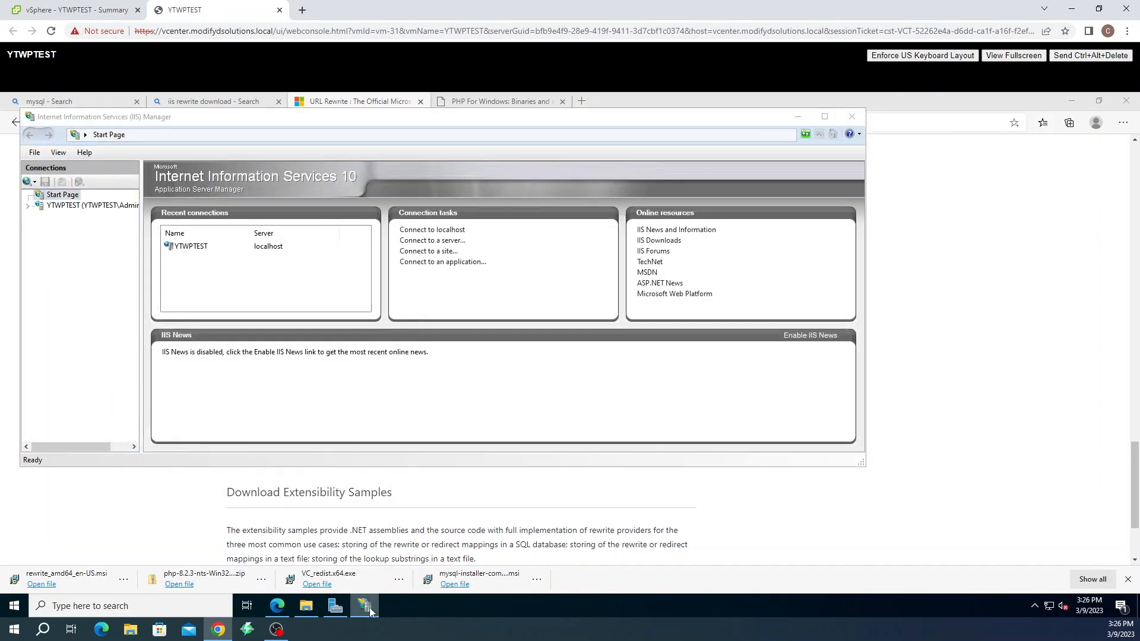
Pin IIS Manager to the taskbar, maximize it, and browse to the Default Web Site
right_click(369, 611)
left_click(362, 561)
left_click(824, 116)
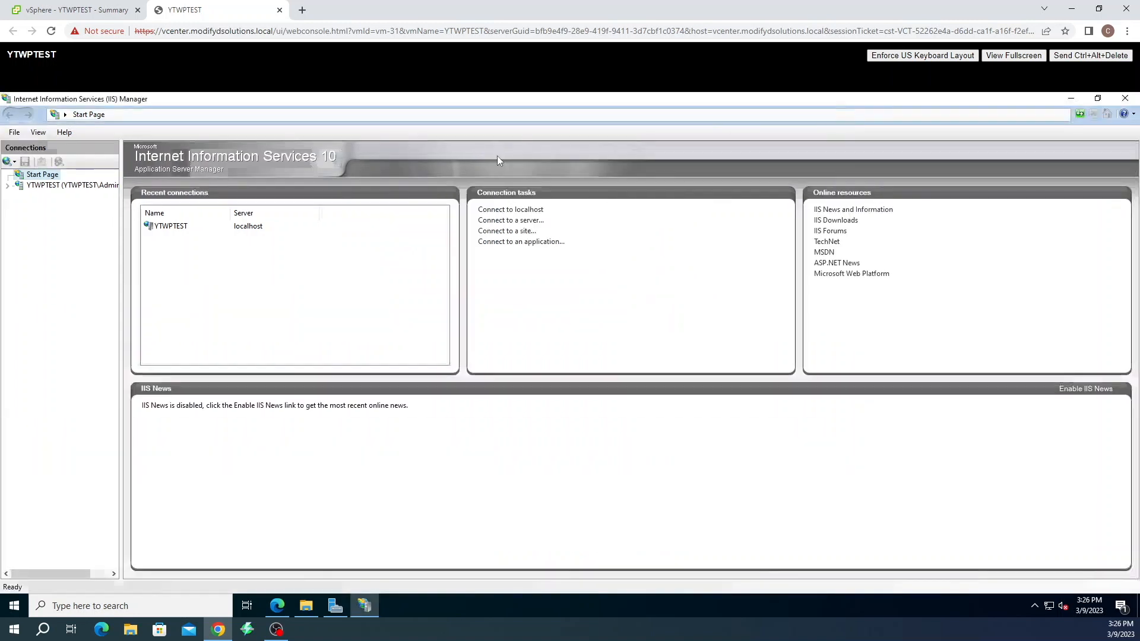
left_click(8, 186)
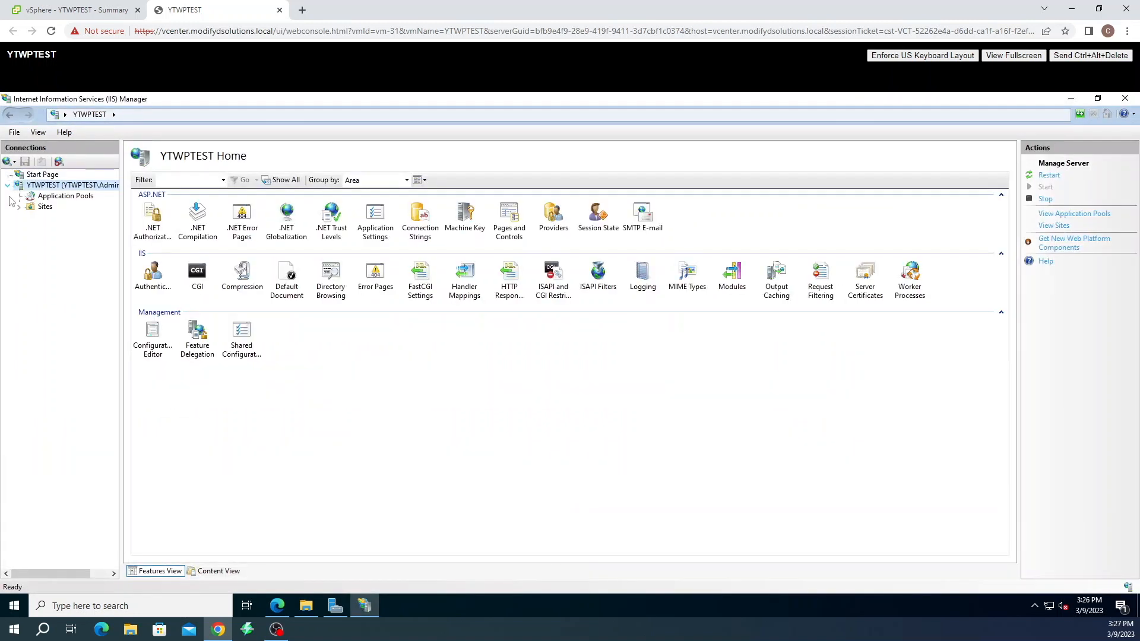
left_click(18, 206)
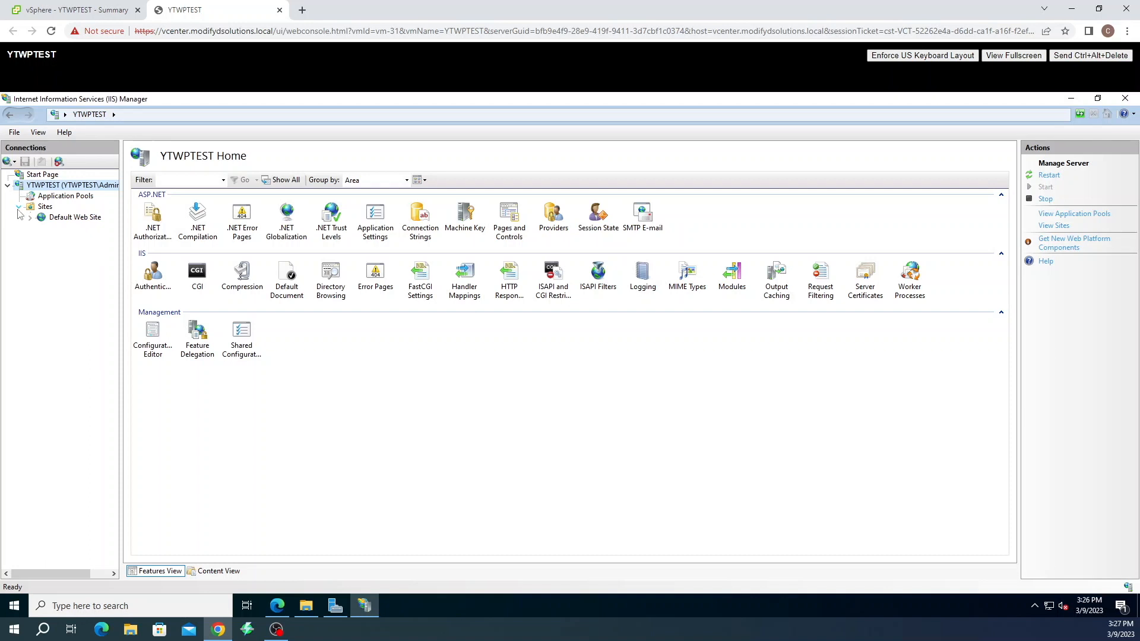
left_click(69, 219)
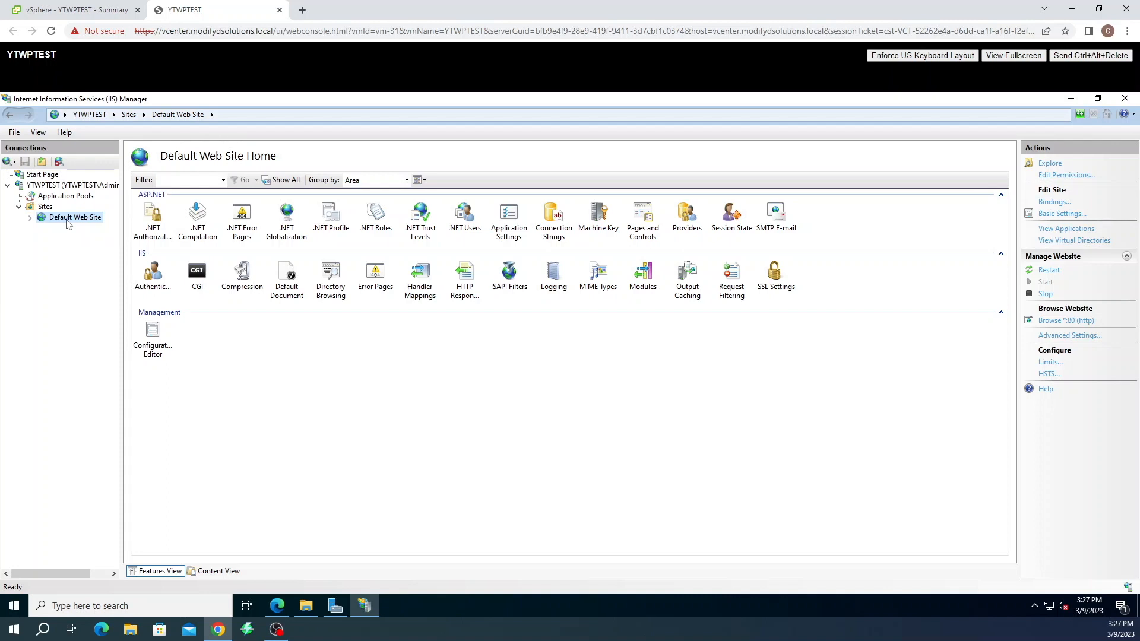
Open the YTWPTEST server's Handler Mappings and review the list of handlers
left_click(92, 186)
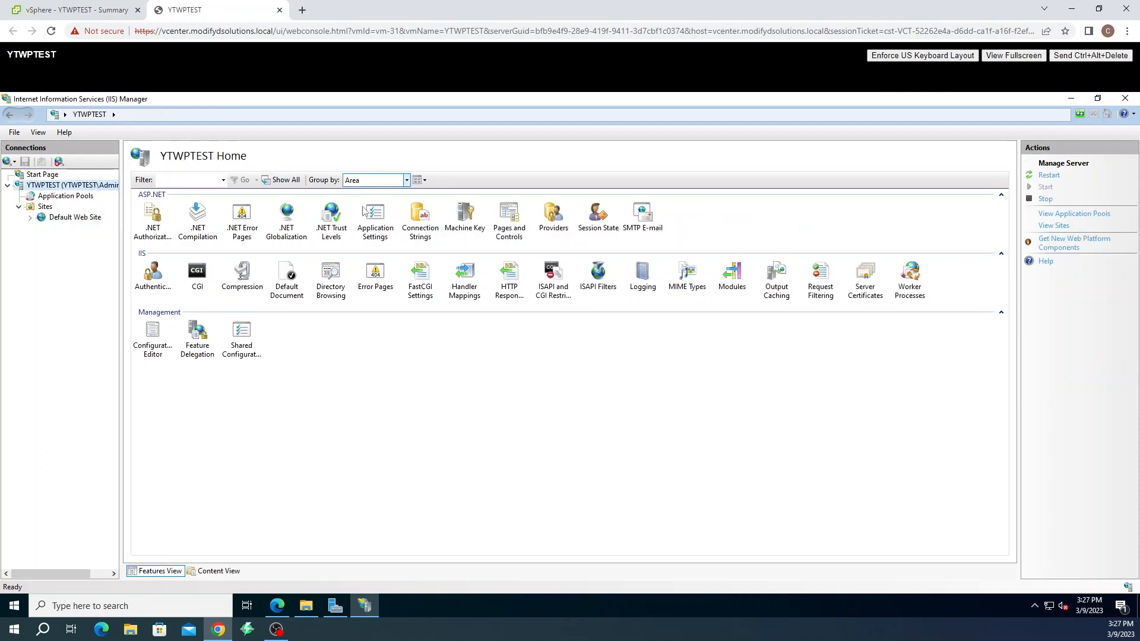
double_click(463, 277)
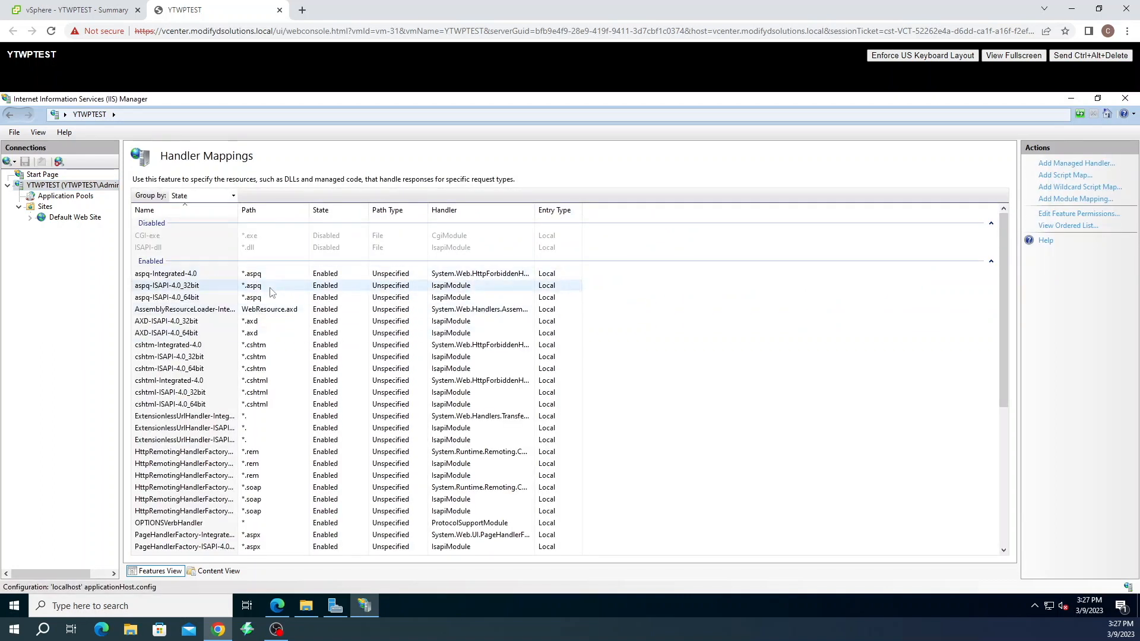
scroll(277, 286, "down", 6)
scroll(277, 286, "down", 2)
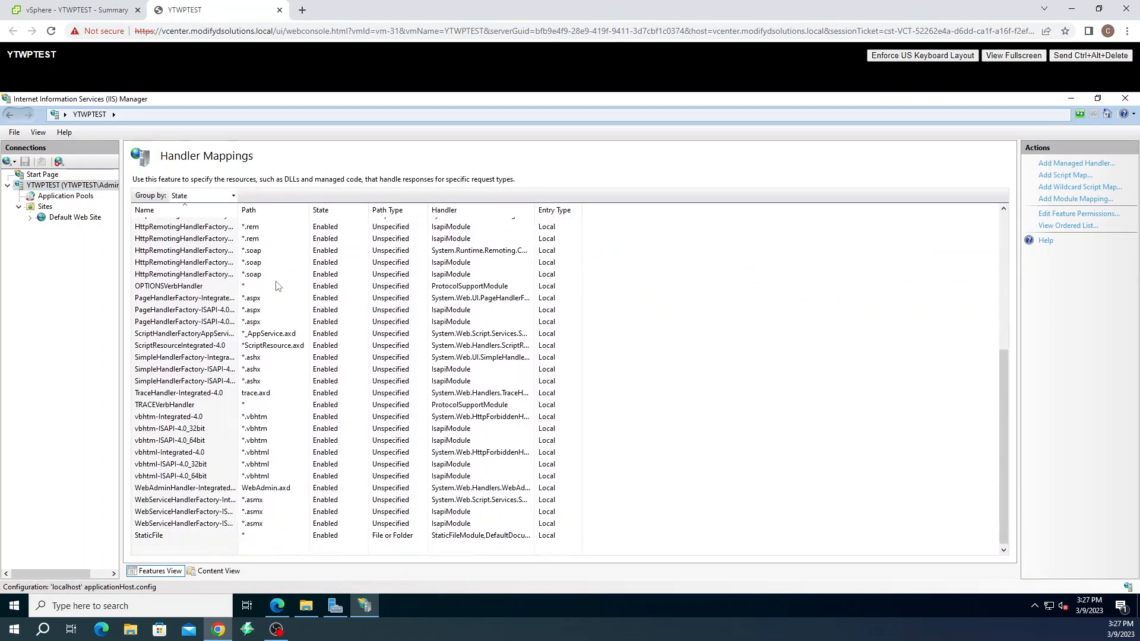
scroll(250, 476, "up", 1)
scroll(249, 475, "up", 7)
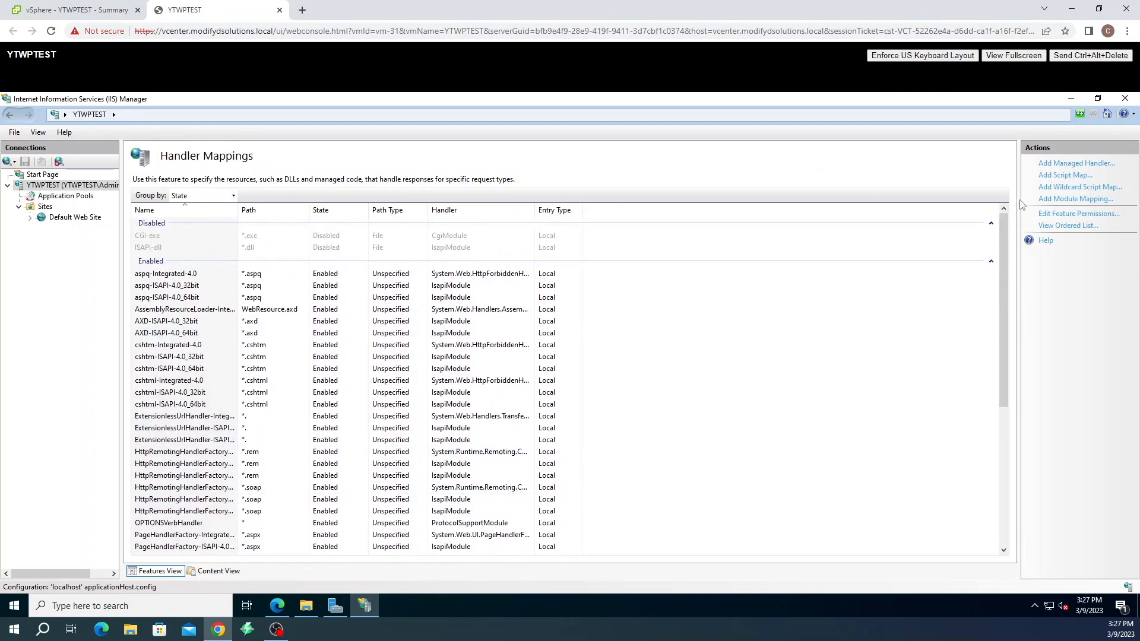
Add a module mapping for *.php using FastCgiModule with executable C:\php\php-cgi.exe
left_click(1052, 199)
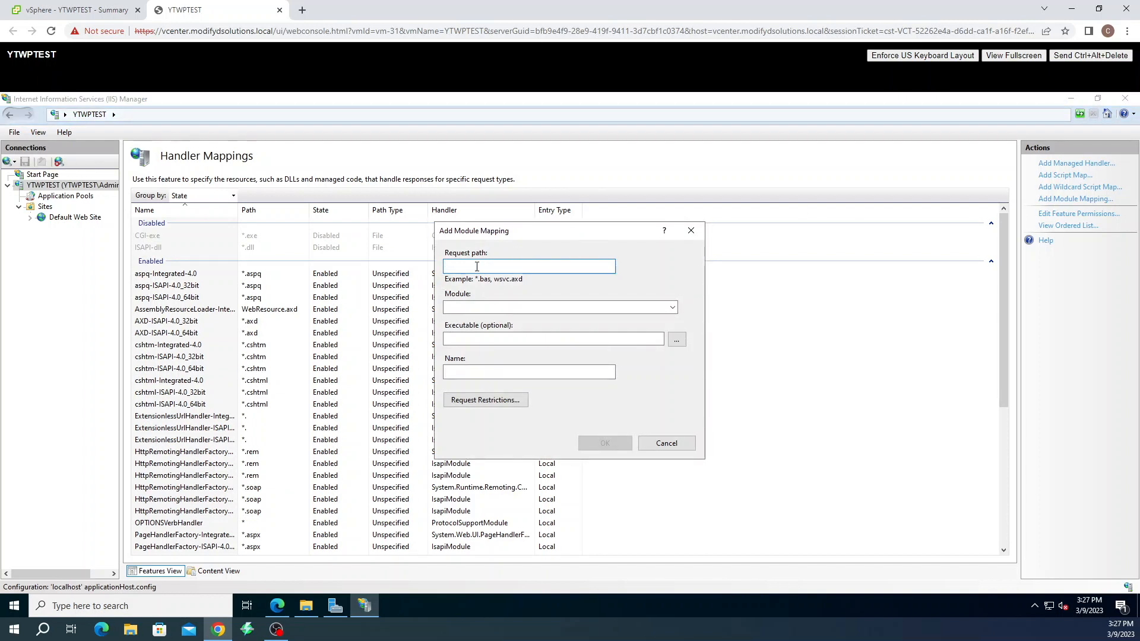
type("php")
left_click(453, 310)
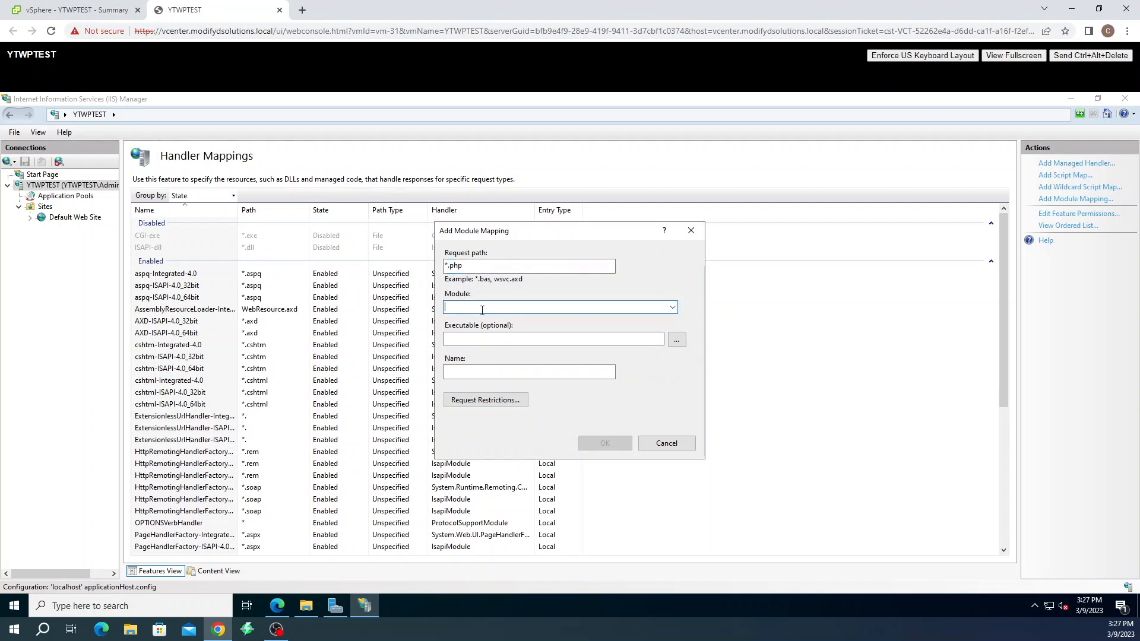
left_click(673, 307)
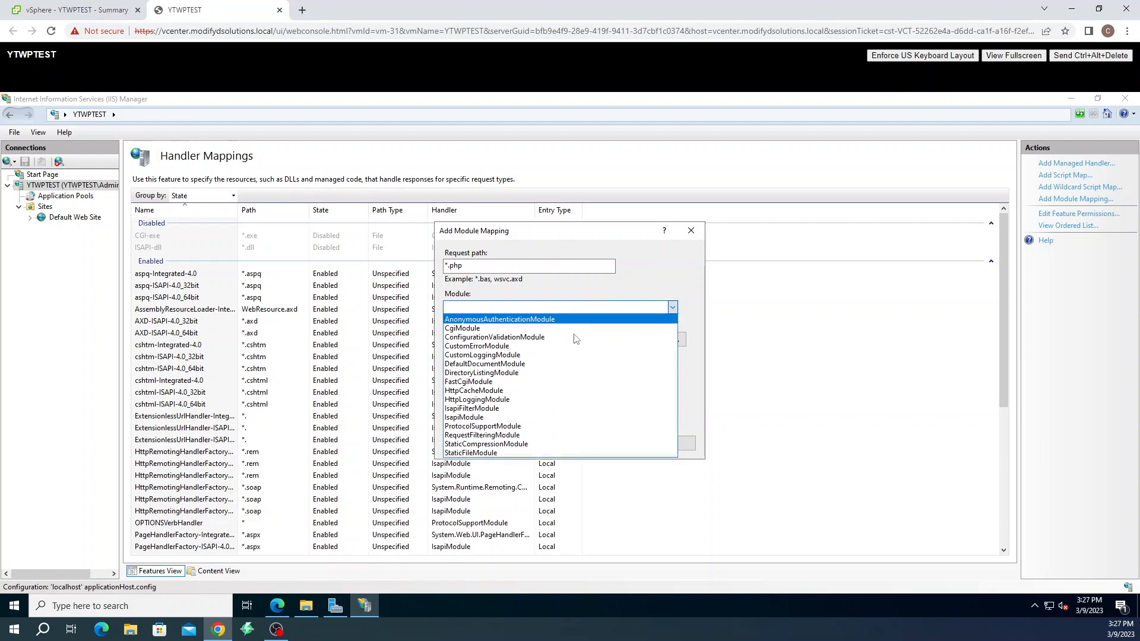
left_click(490, 382)
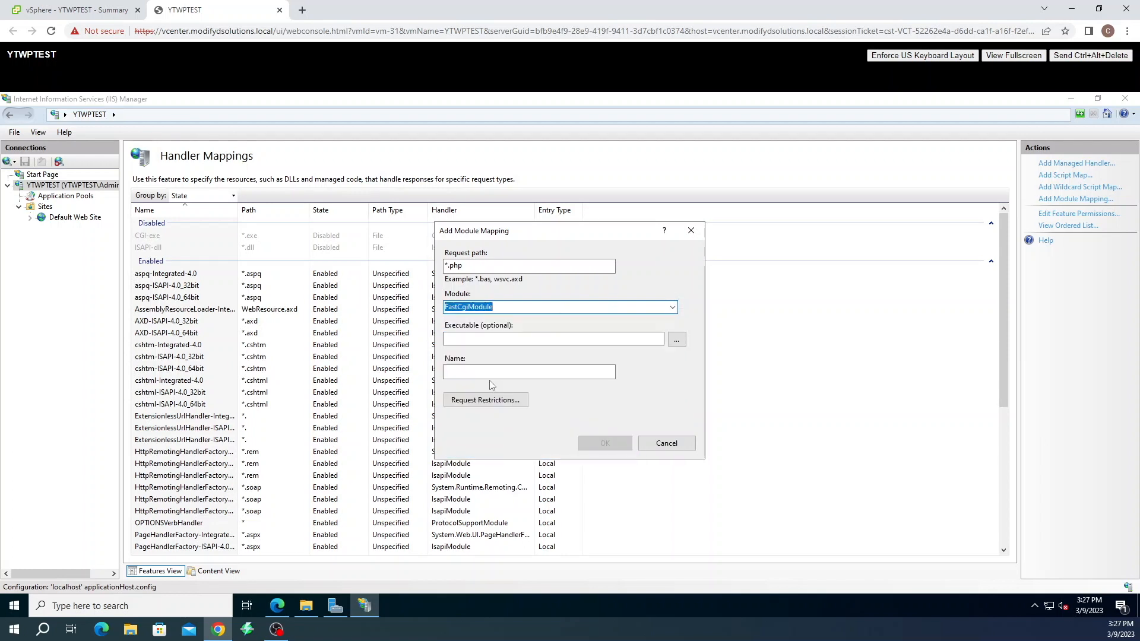
left_click(487, 337)
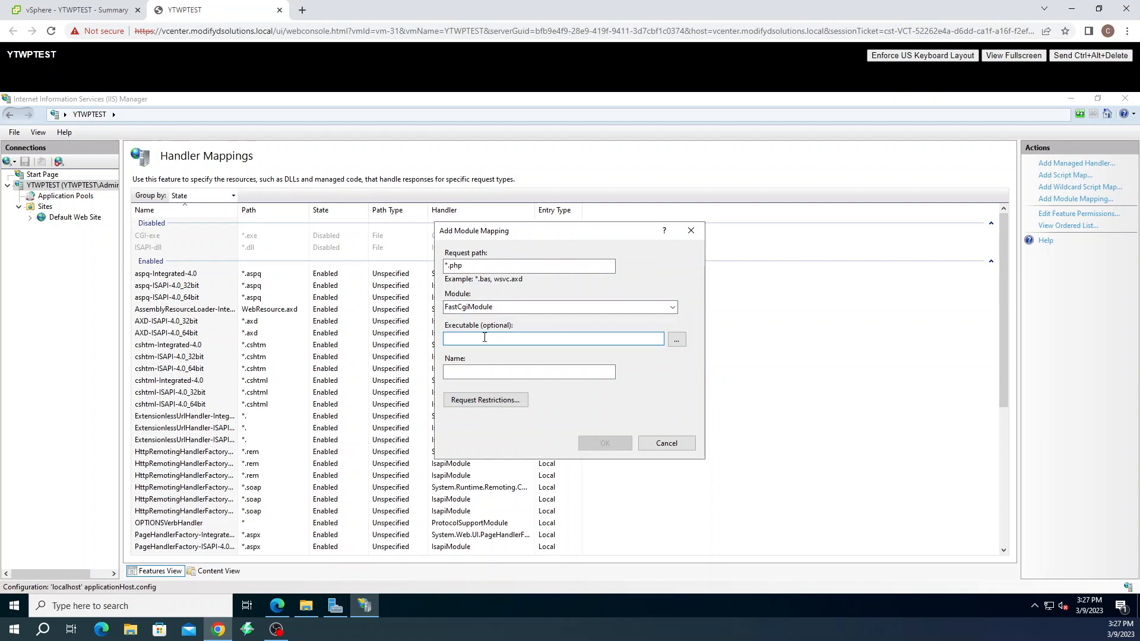
left_click(675, 342)
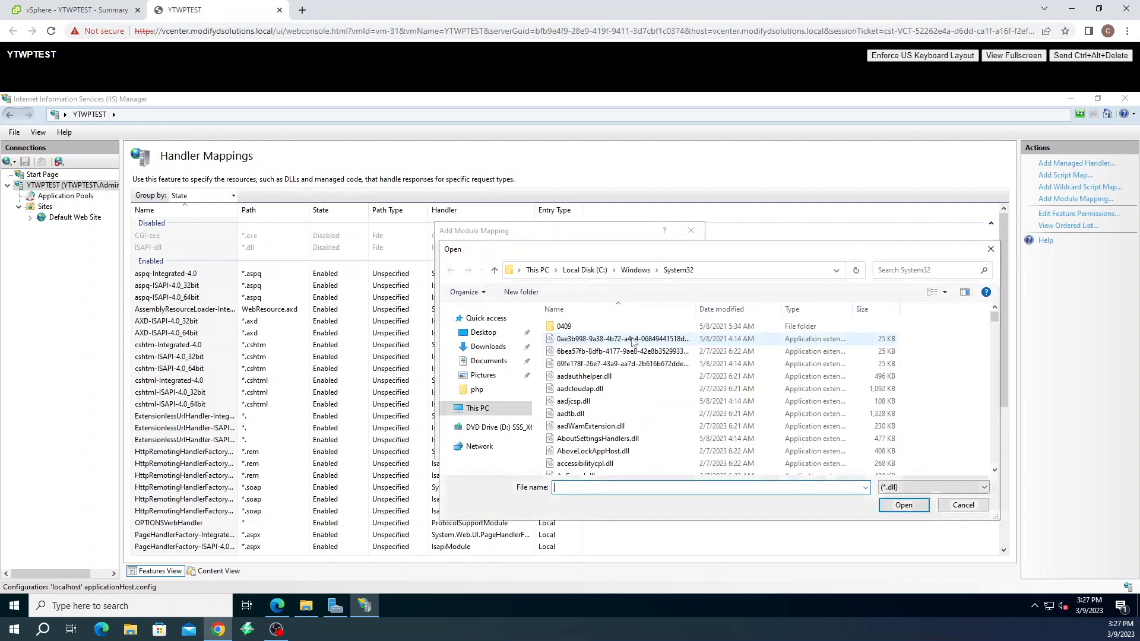
left_click(517, 409)
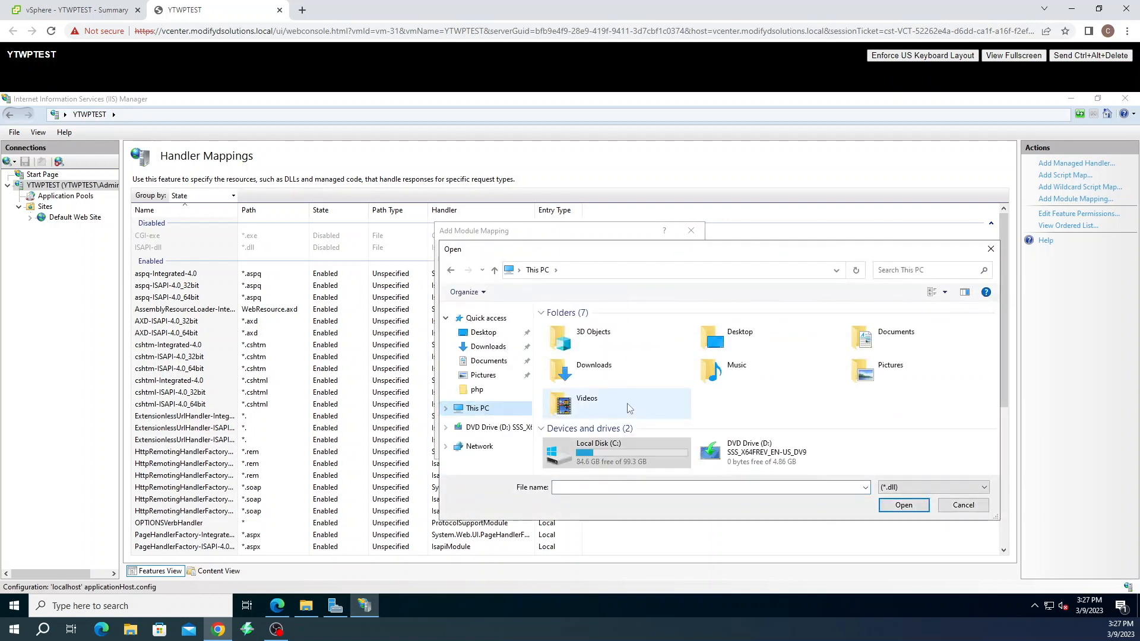
double_click(612, 445)
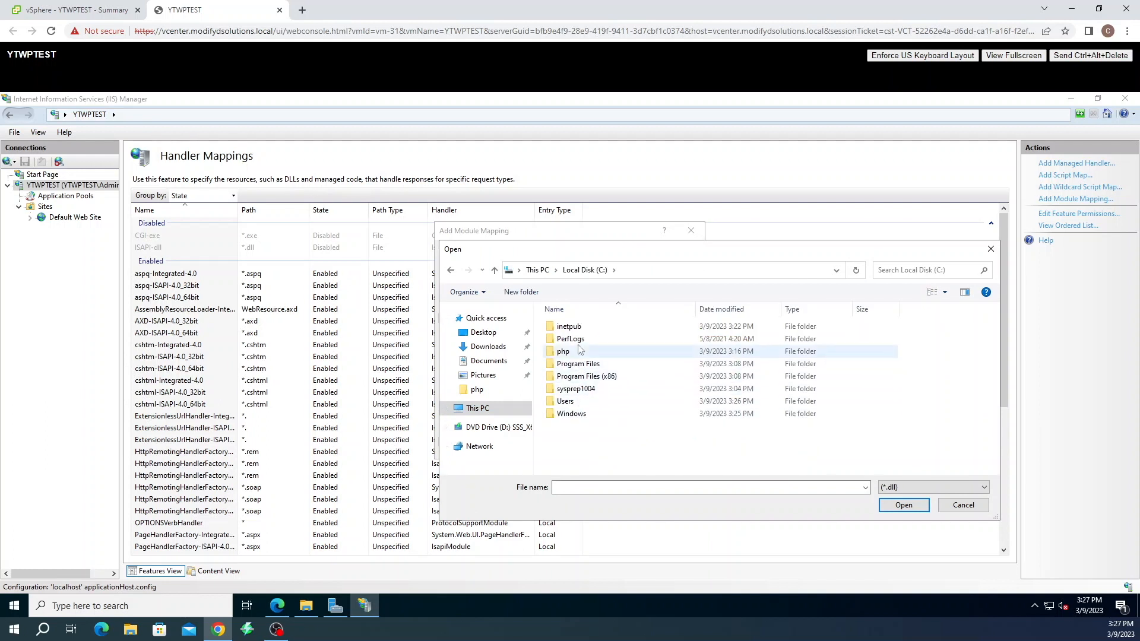
double_click(566, 351)
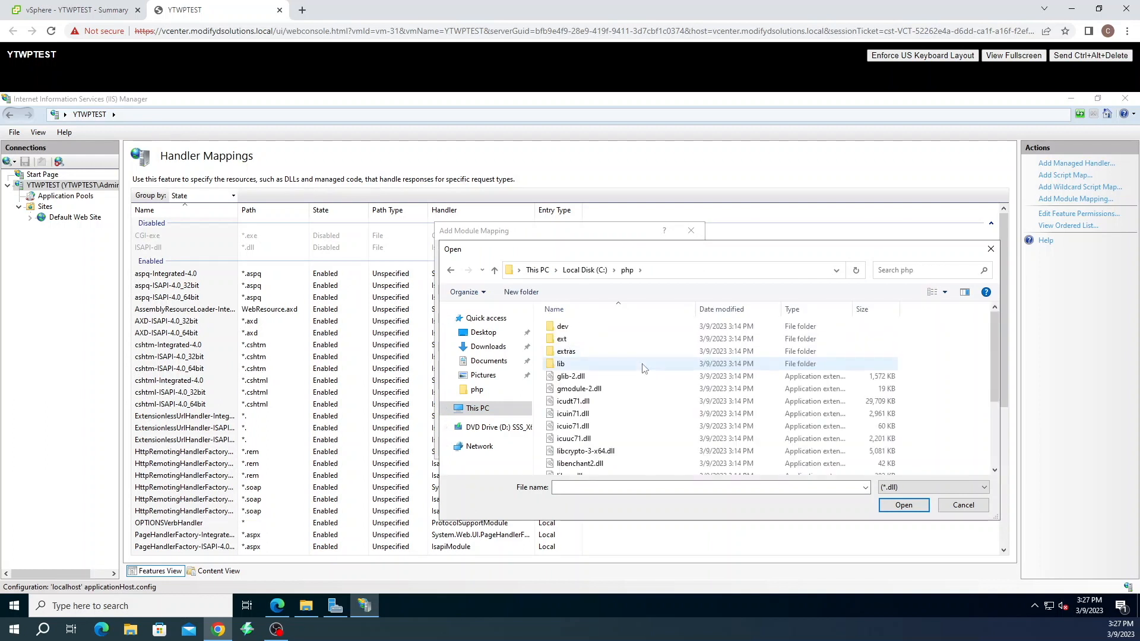
scroll(642, 370, "down", 3)
left_click(932, 486)
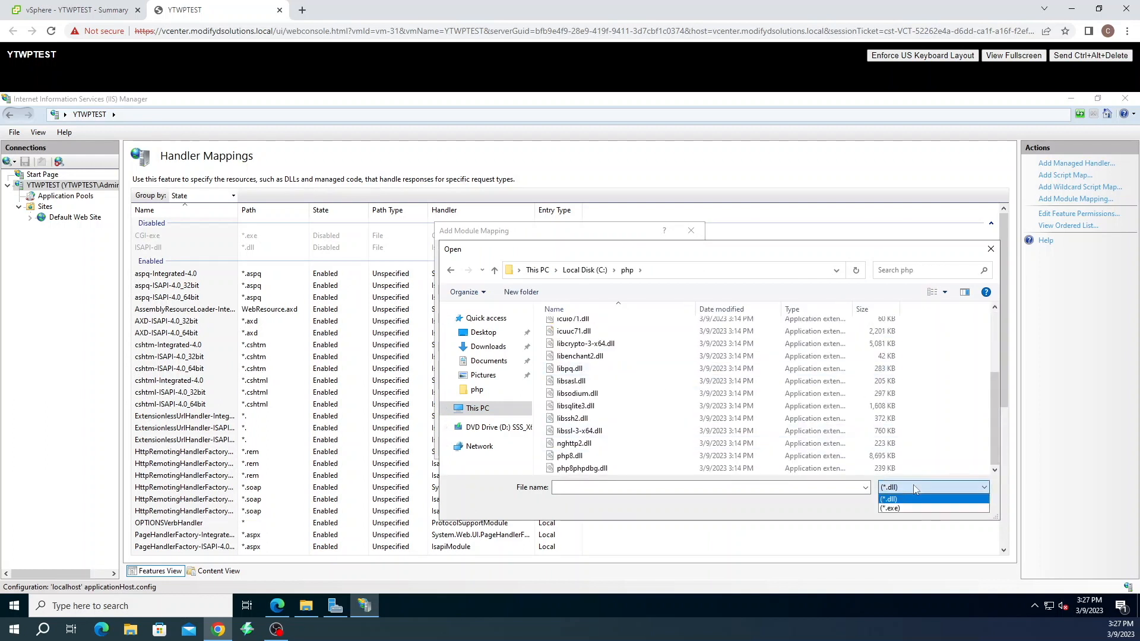
left_click(908, 509)
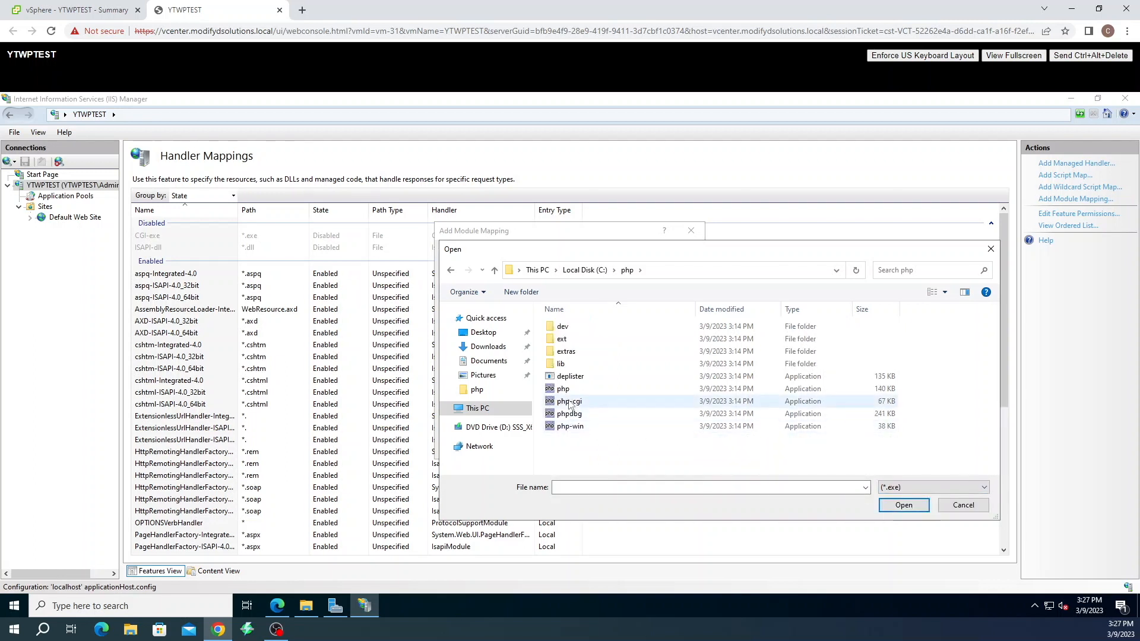
left_click(568, 402)
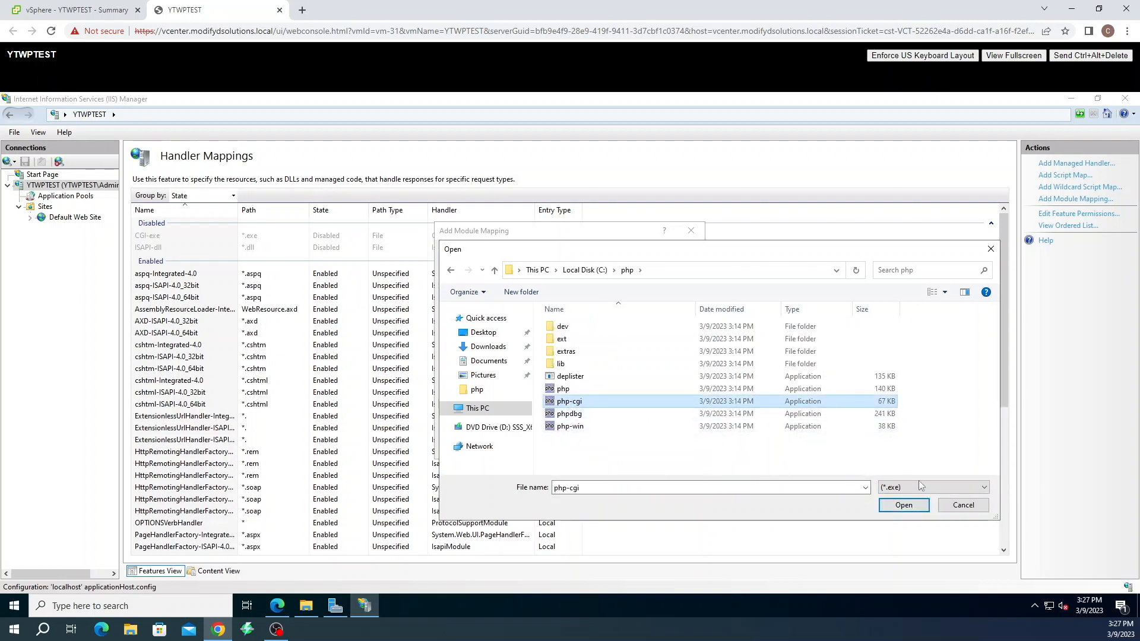
left_click(904, 505)
Name the mapping PHPviaFASTCGI, confirm it, and create the matching FastCGI application
left_click(490, 370)
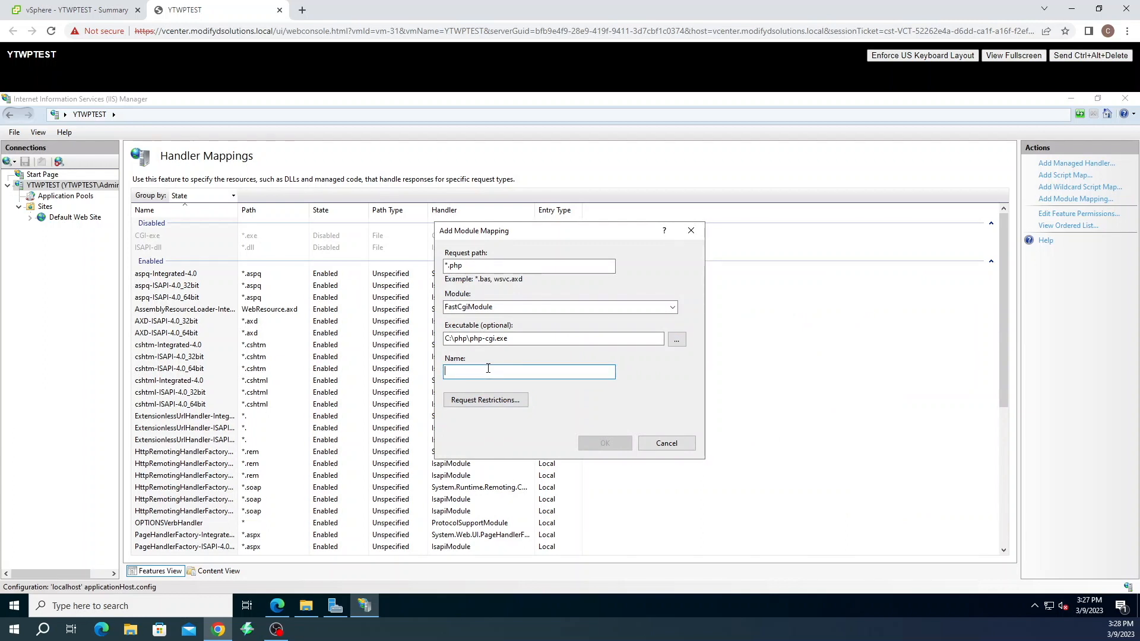
type("PHPviaFSTVGI")
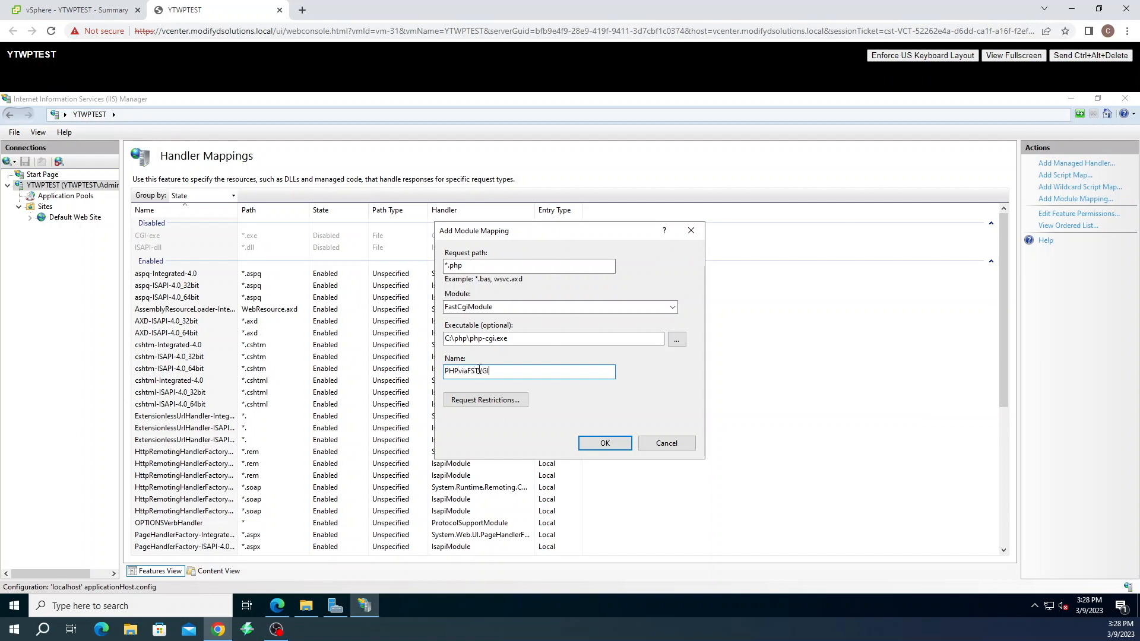
left_click_drag(471, 374, 475, 374)
type("S")
left_click_drag(486, 374, 482, 373)
type("C")
left_click(490, 401)
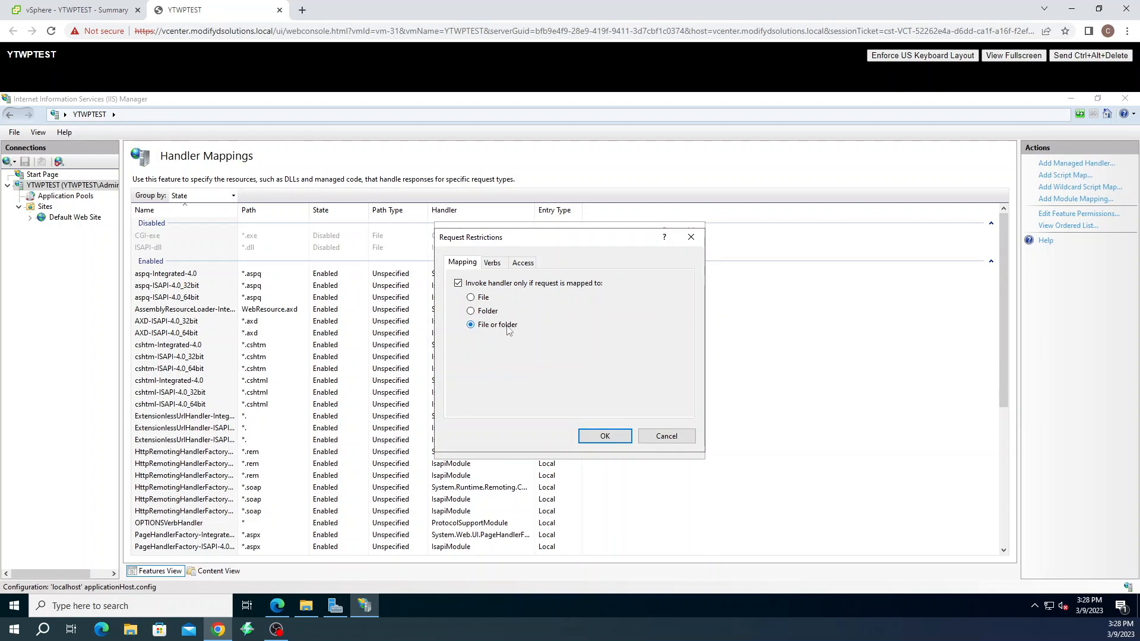
left_click(604, 438)
left_click(606, 444)
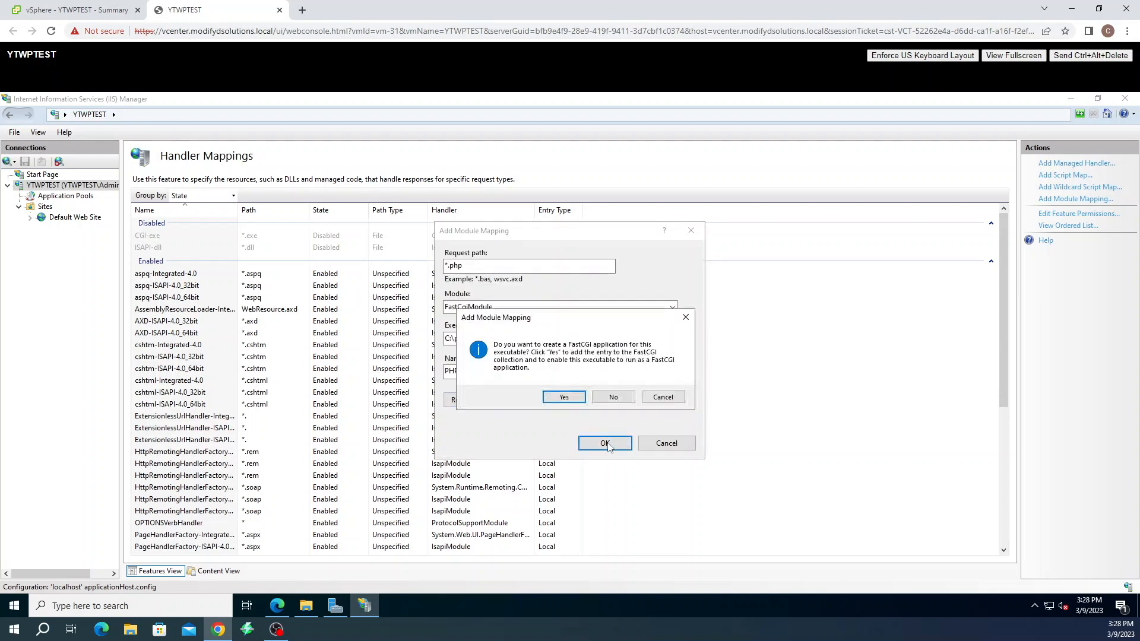
left_click(581, 395)
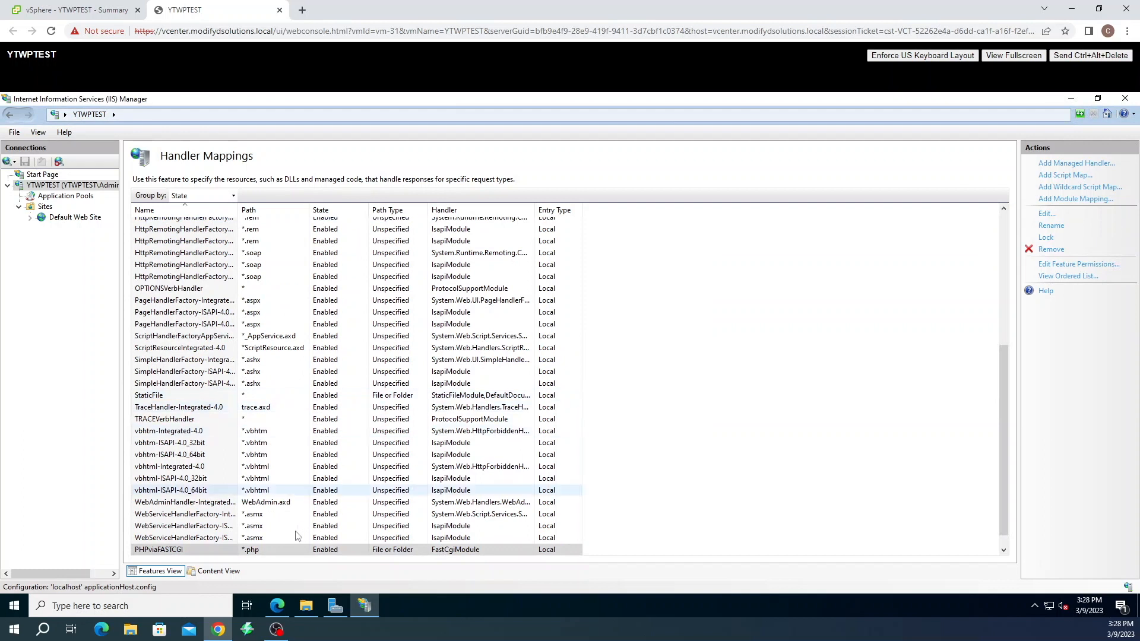
Add index.php to the YTWPTEST server's Default Document list
double_click(68, 185)
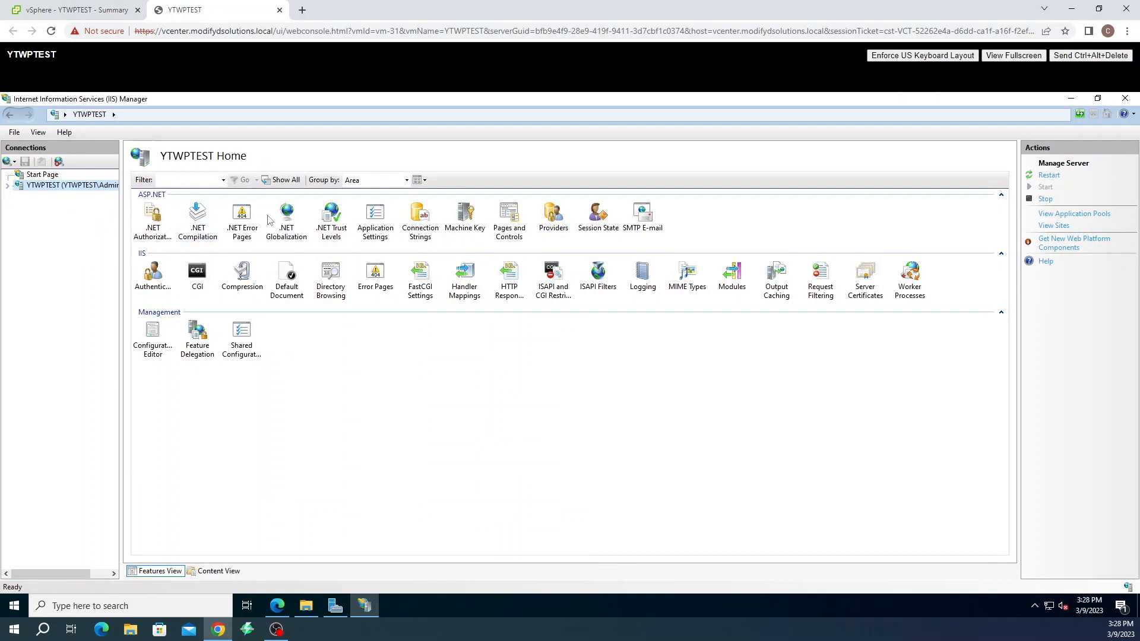
double_click(280, 287)
right_click(160, 323)
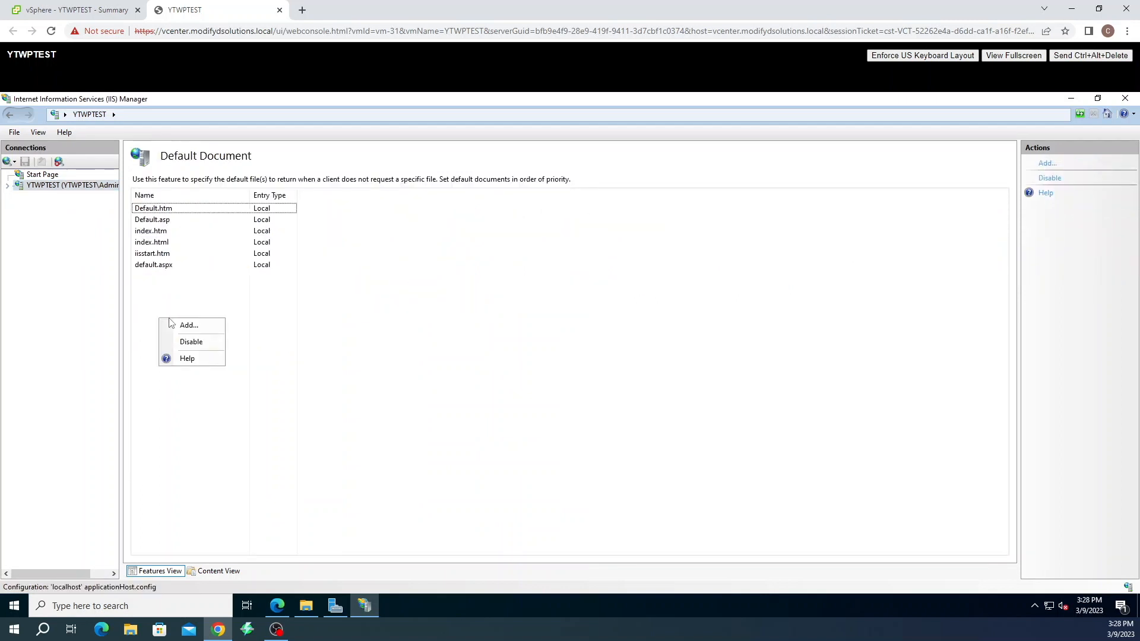
left_click(176, 327)
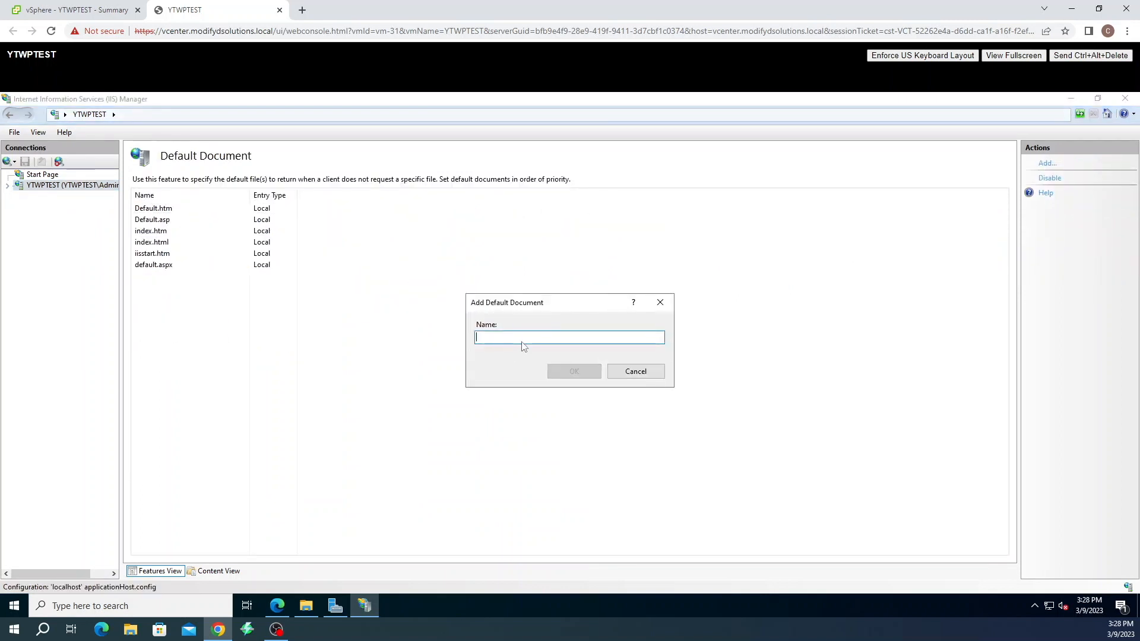
type("index")
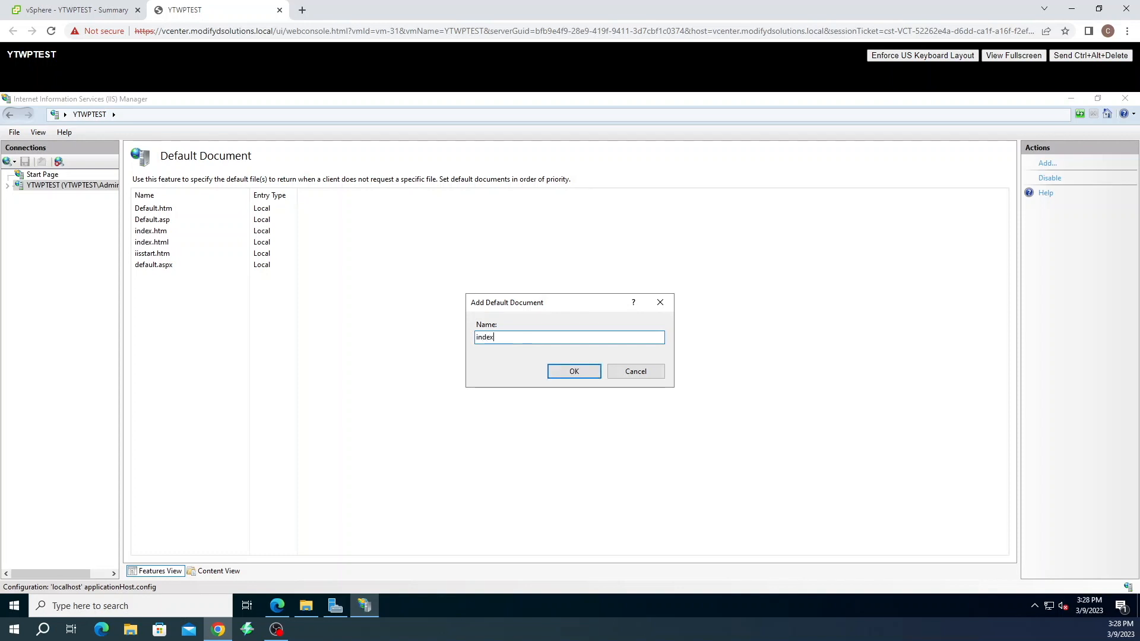
type(".php")
left_click(575, 372)
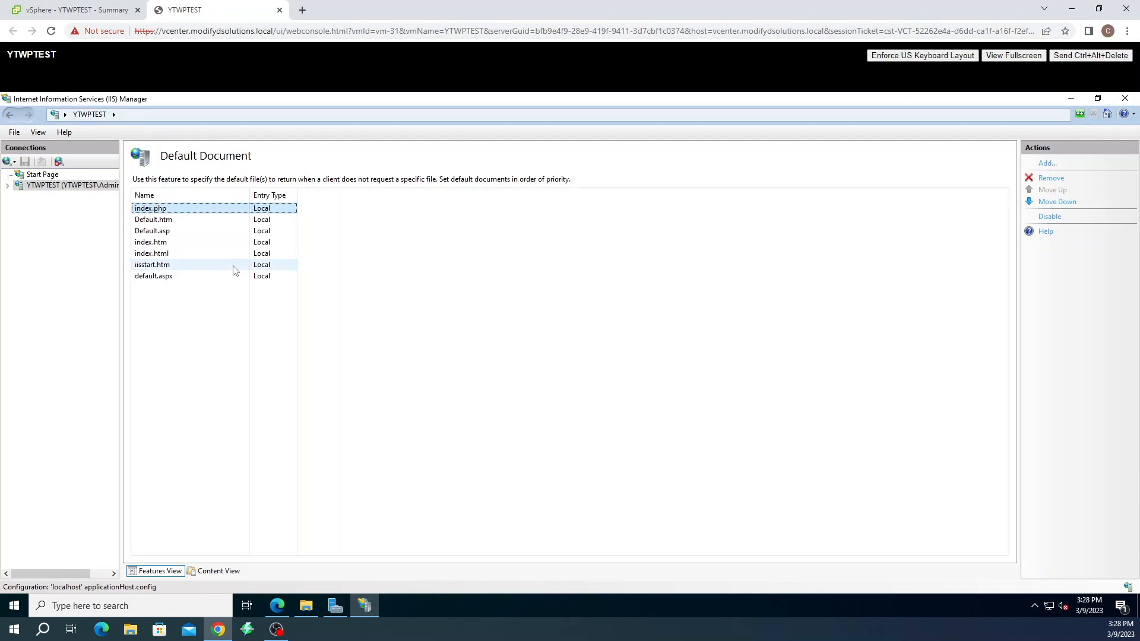
In FastCGI Settings, open the php-cgi.exe application's Environment Variables collection editor
left_click(28, 189)
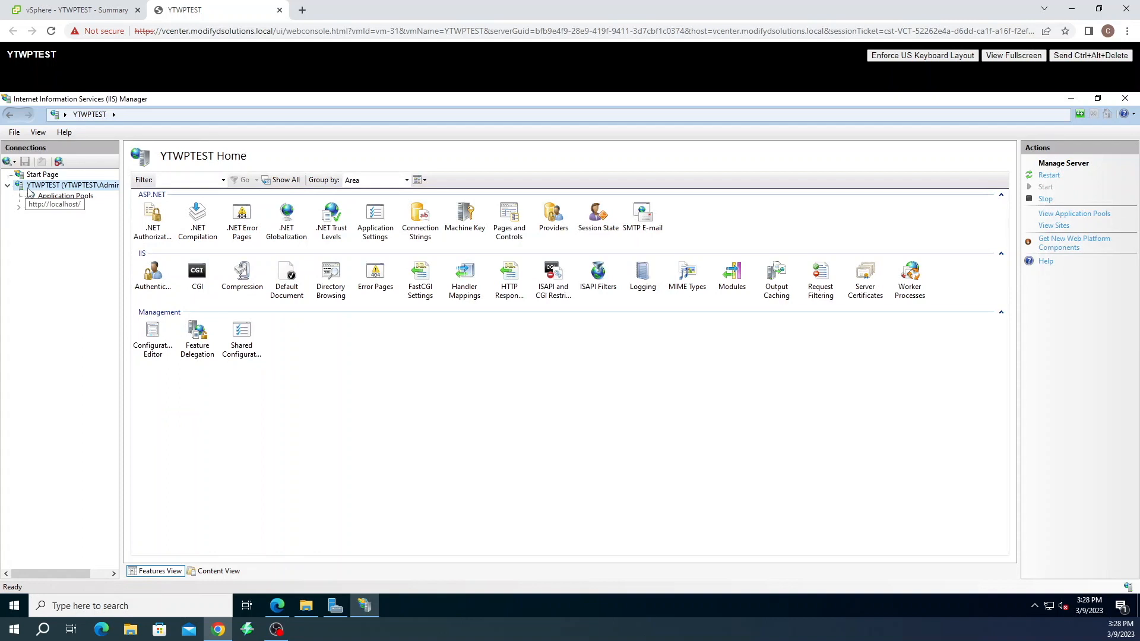
double_click(422, 283)
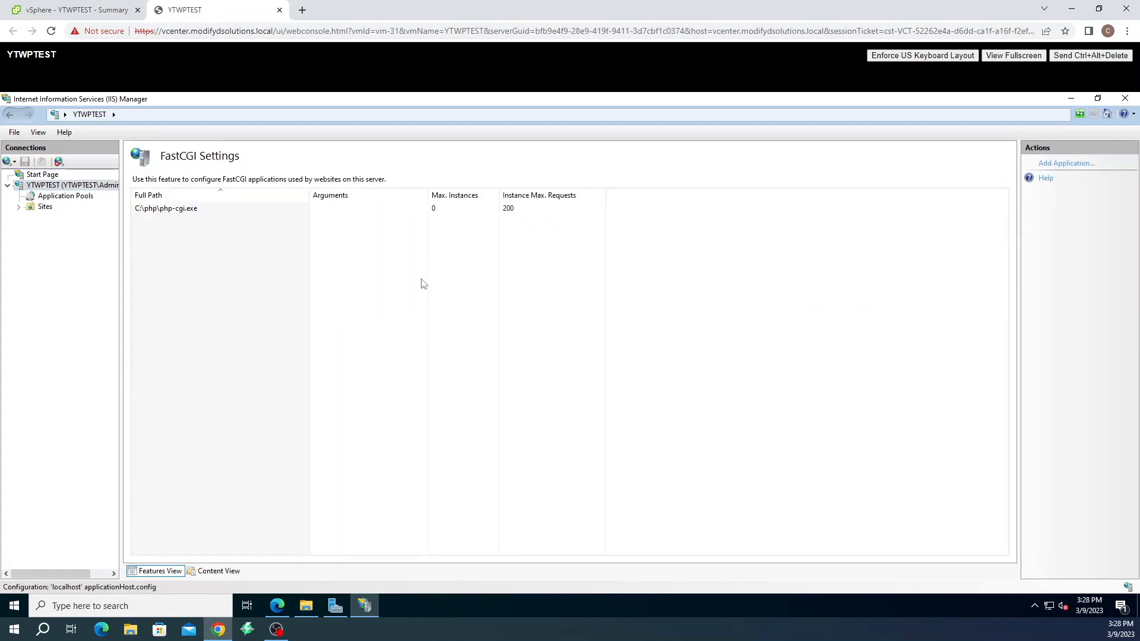
double_click(178, 209)
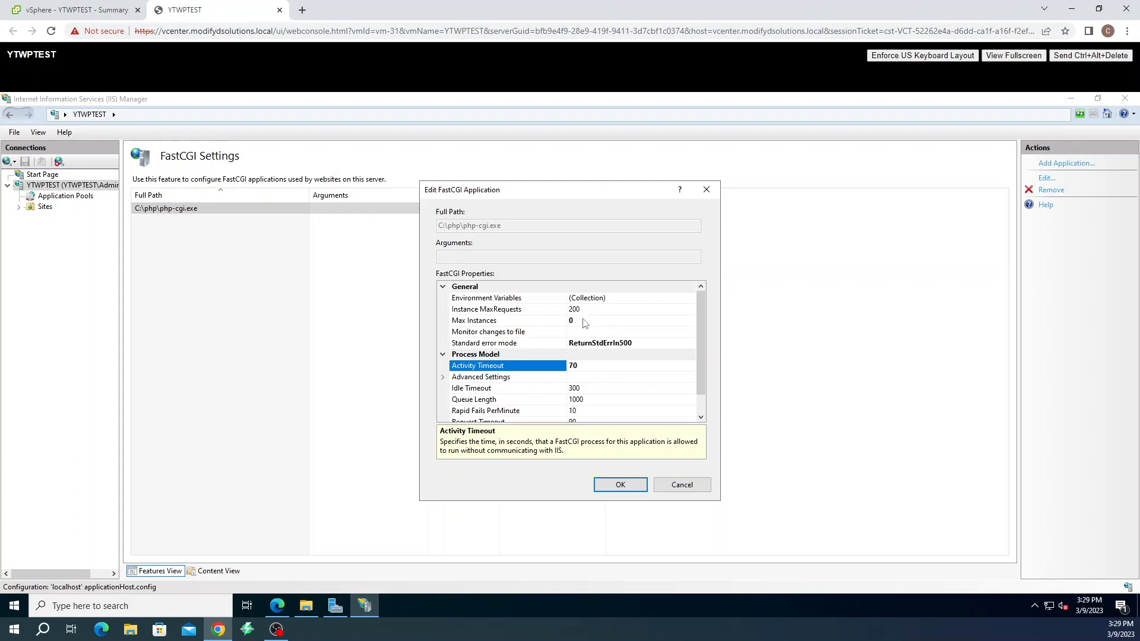
scroll(648, 359, "down", 1)
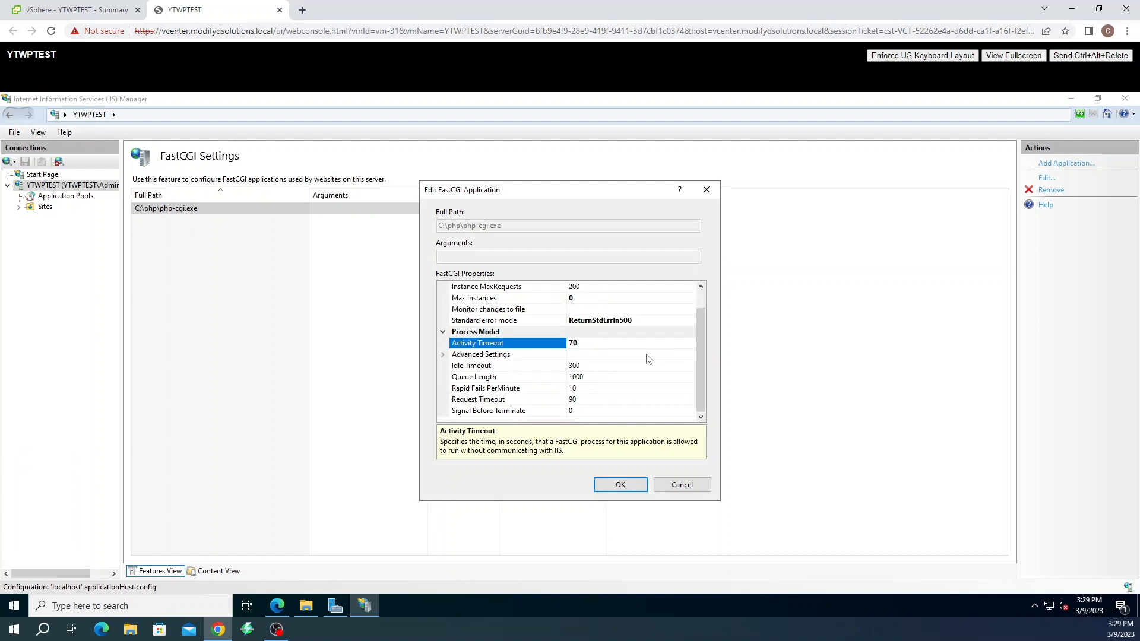
scroll(655, 358, "up", 1)
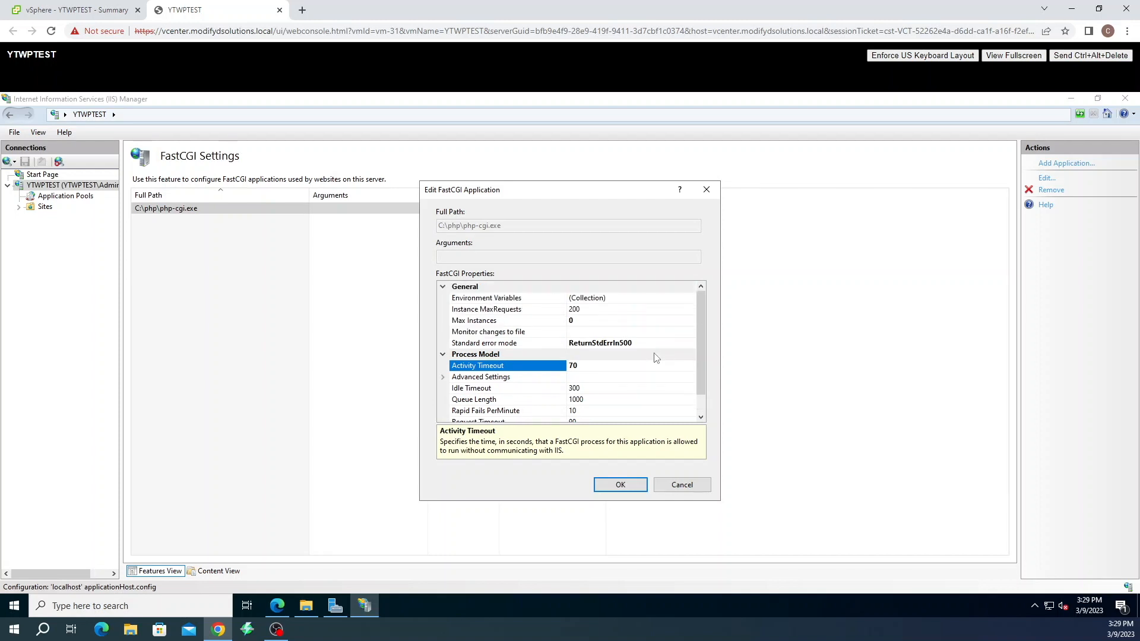
left_click(634, 300)
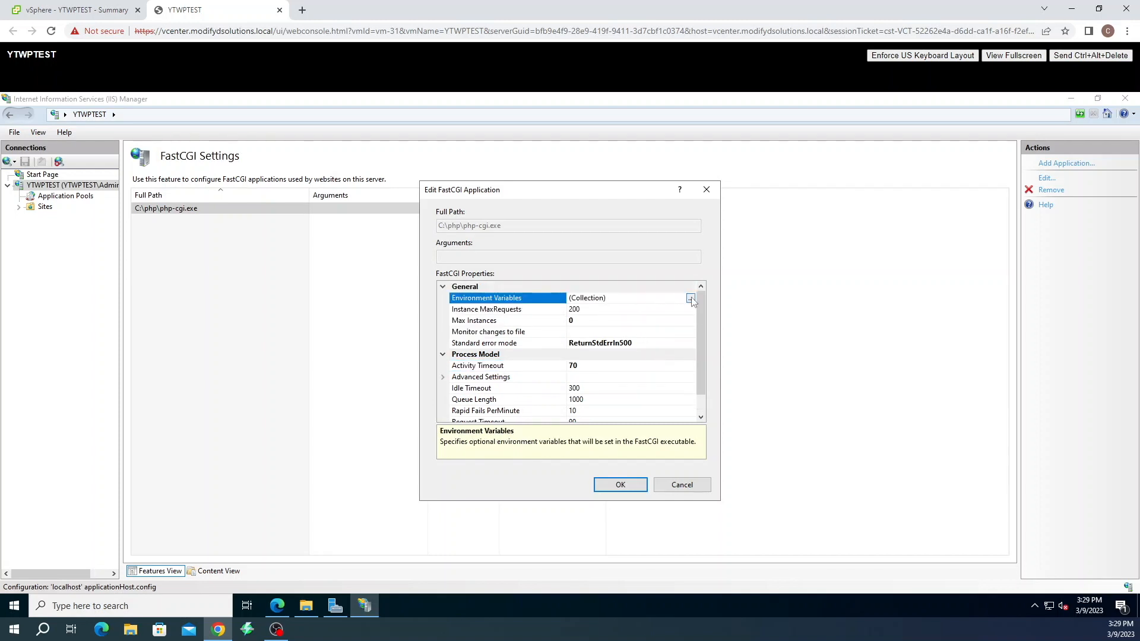
left_click(689, 299)
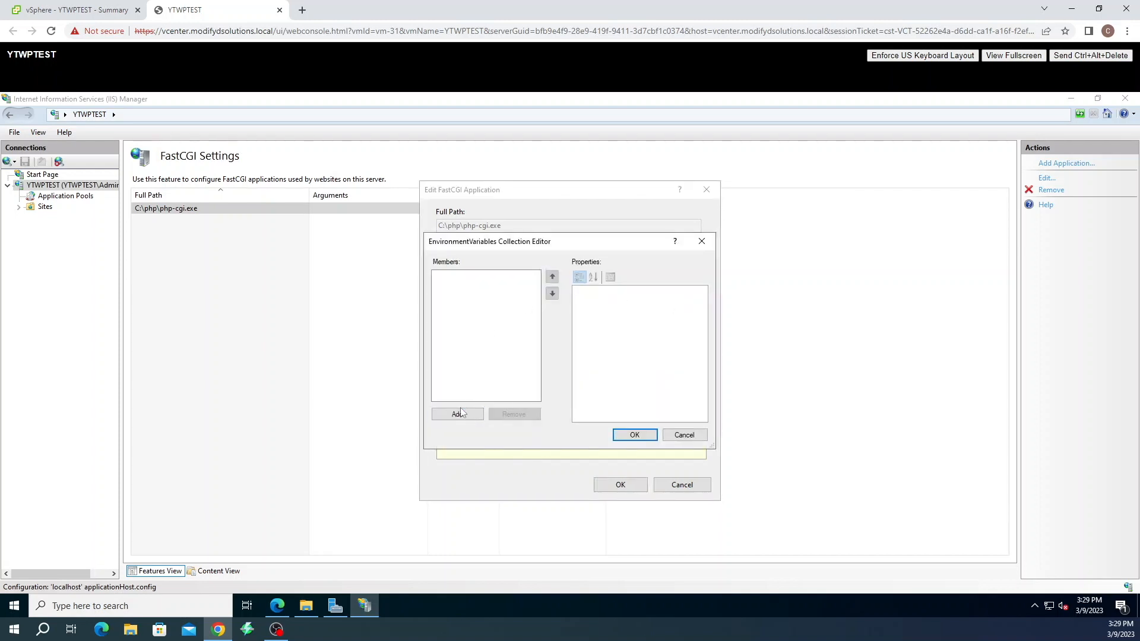
Add environment variable PHP_FCGI_MAX_REQUESTS with value 10000, verify it, and save the FastCGI application
left_click(461, 412)
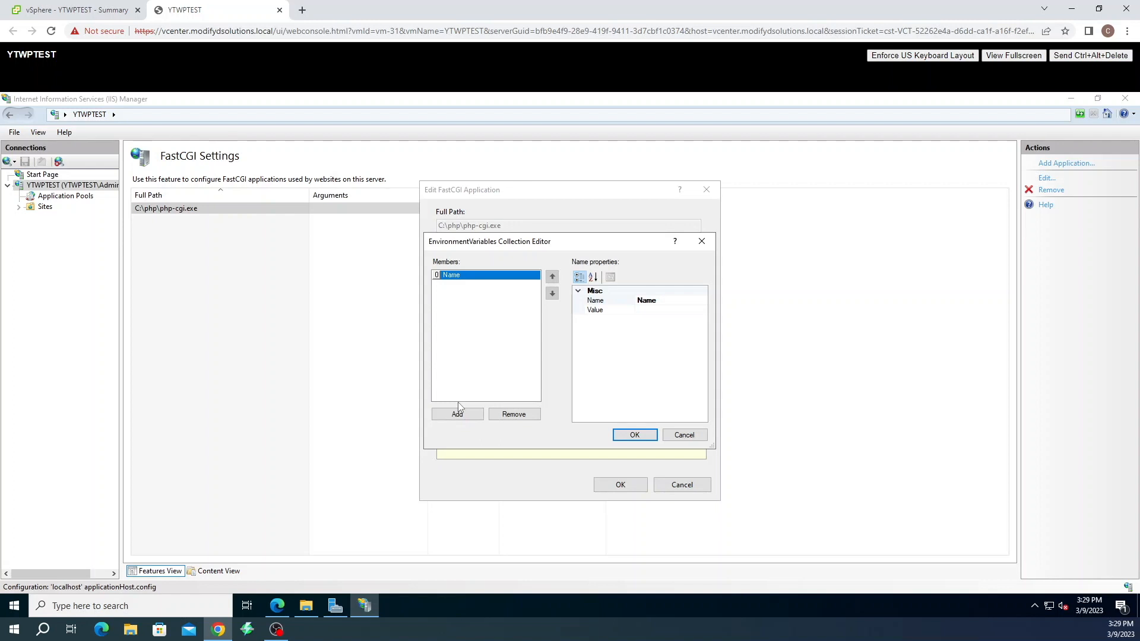
type("PG")
key("BackSpace")
key("BackSpace")
type("HP_FCGI_MAX_RE")
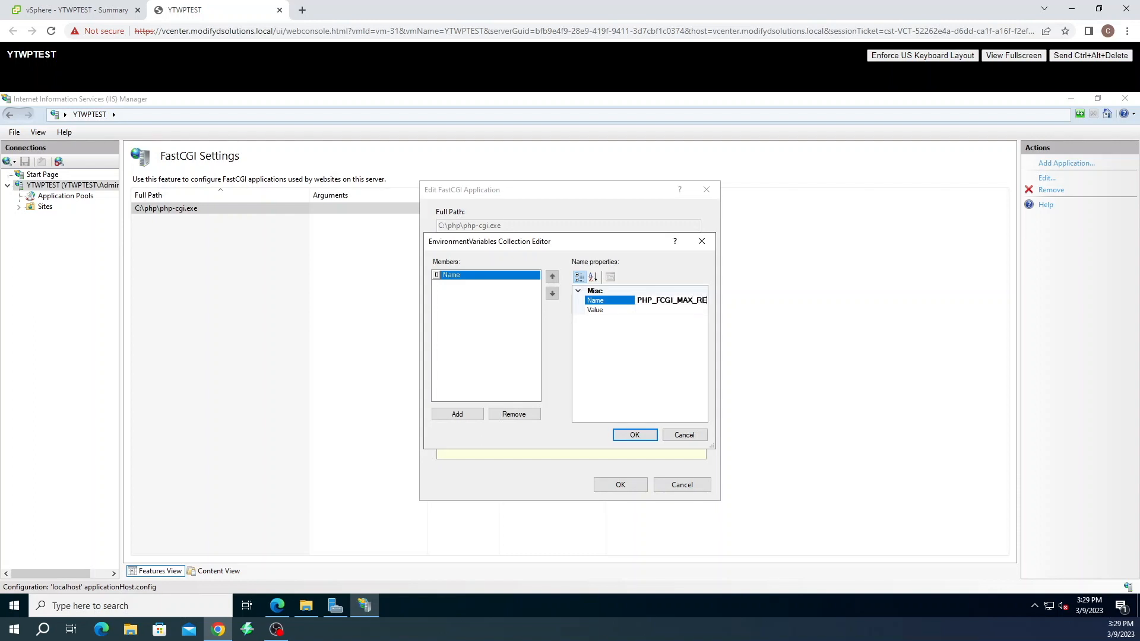
type("QUESTS")
left_click(645, 310)
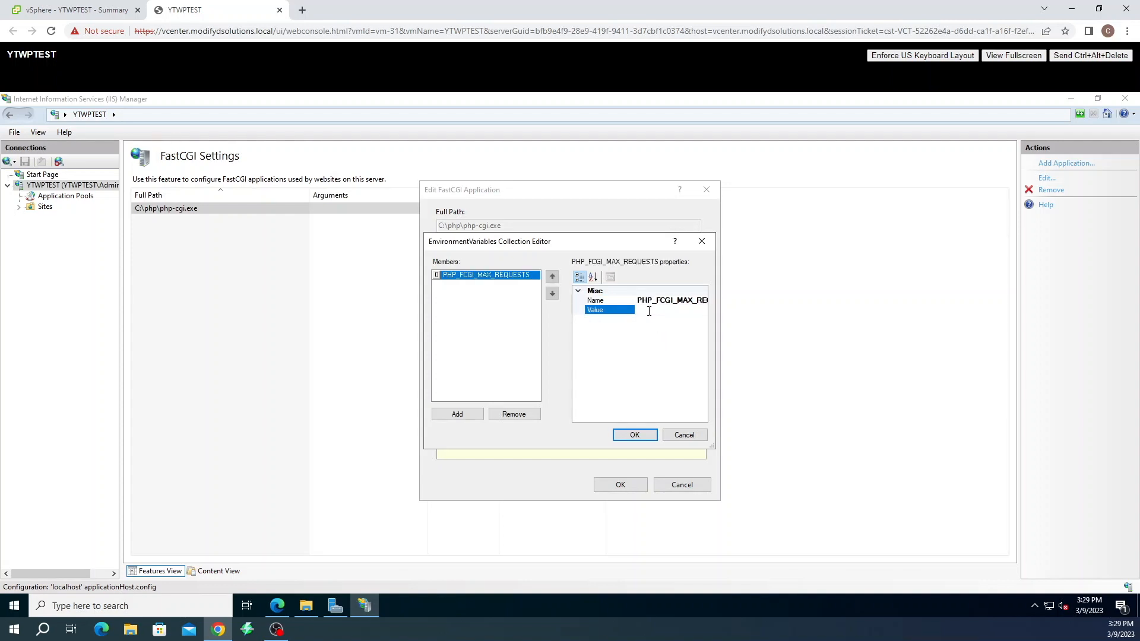
type("10000")
left_click(634, 436)
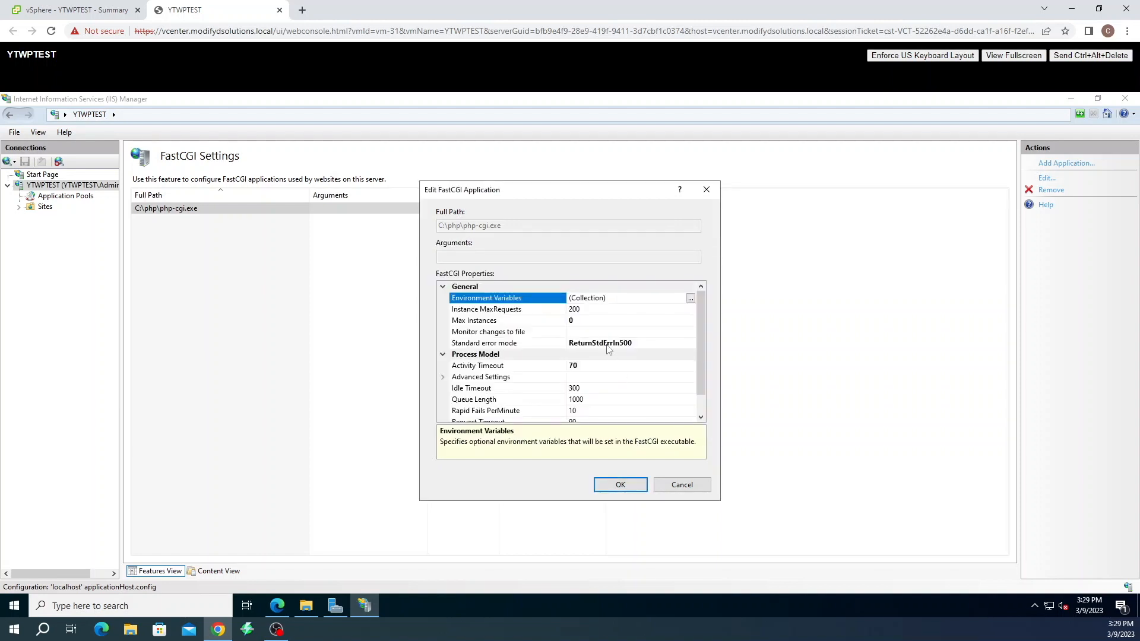
left_click(691, 297)
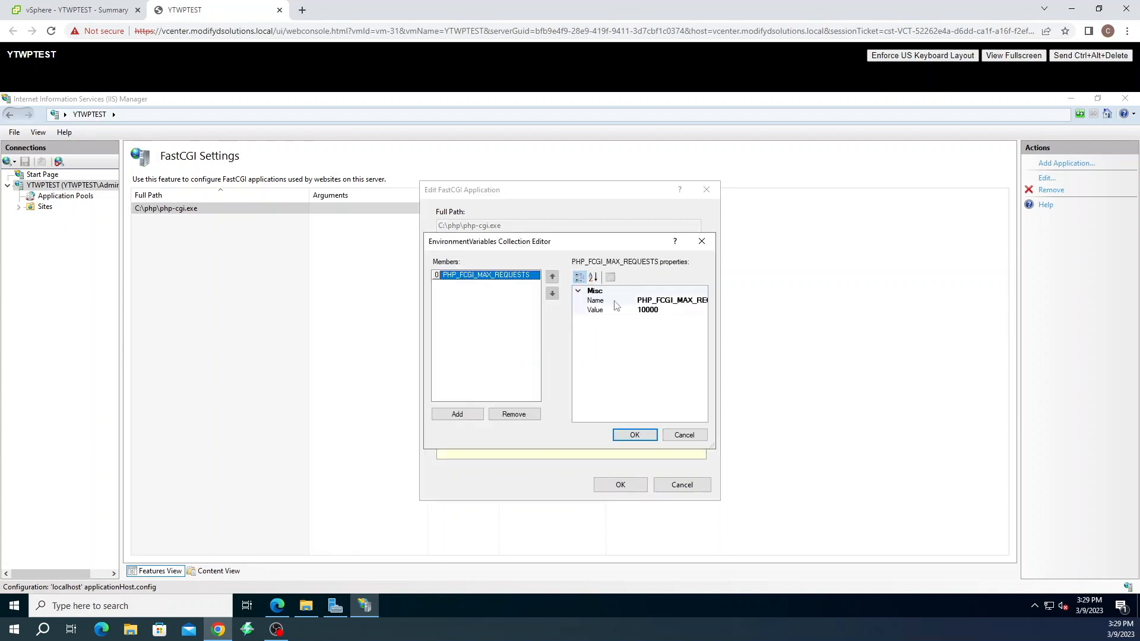
left_click(635, 434)
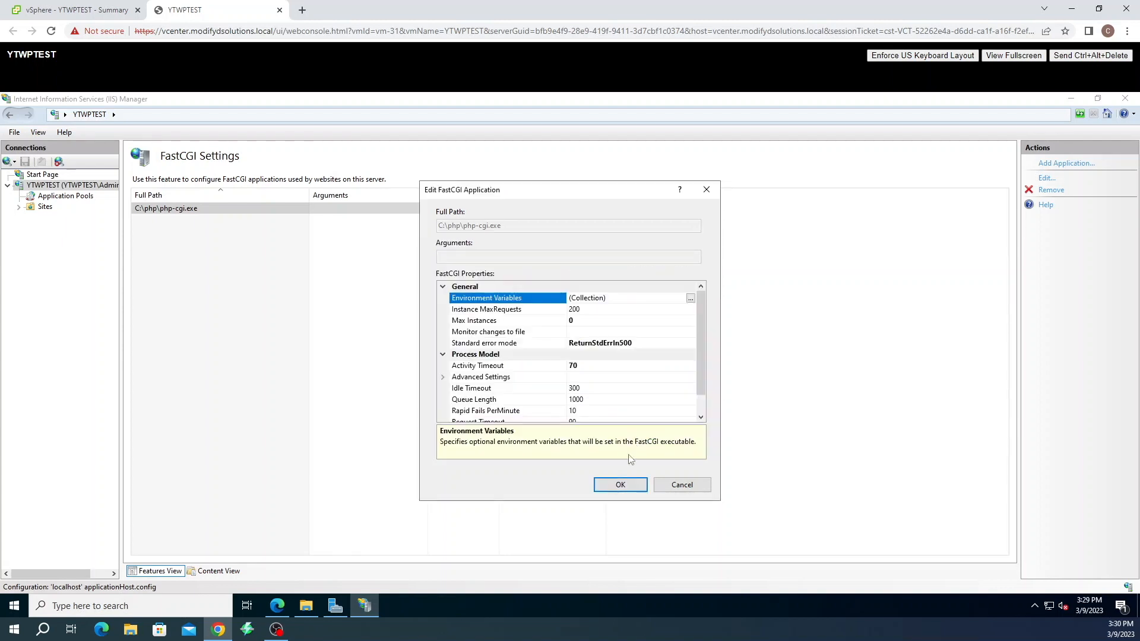
left_click(620, 485)
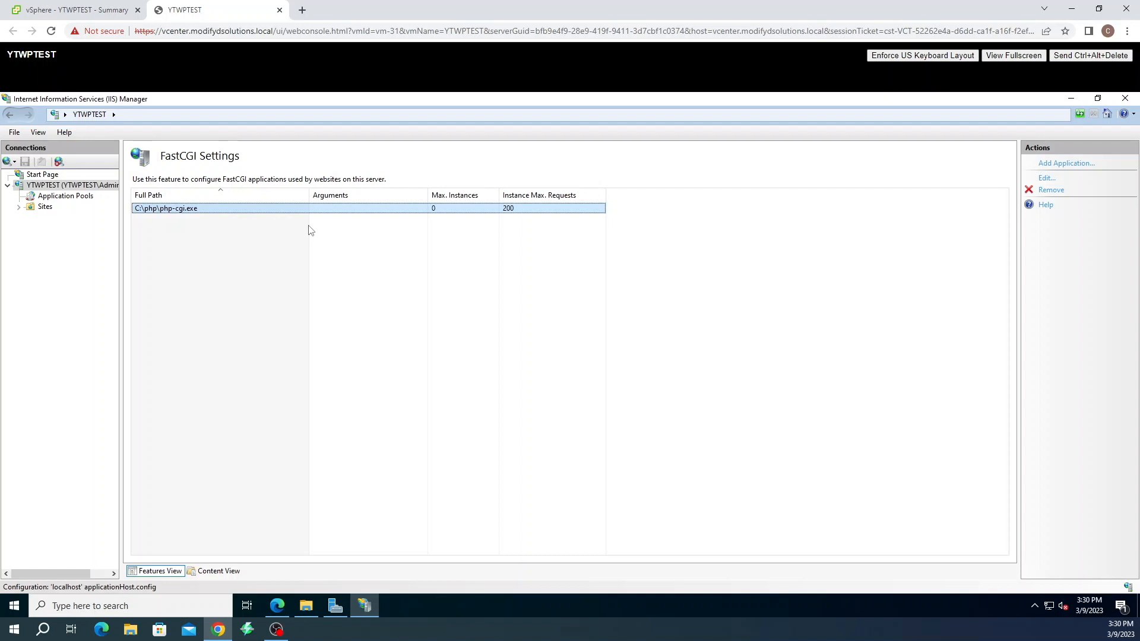
Under Application Pools, add a pool named 'Wordpress' with .NET CLR v4.0 and Integrated pipeline
left_click(44, 207)
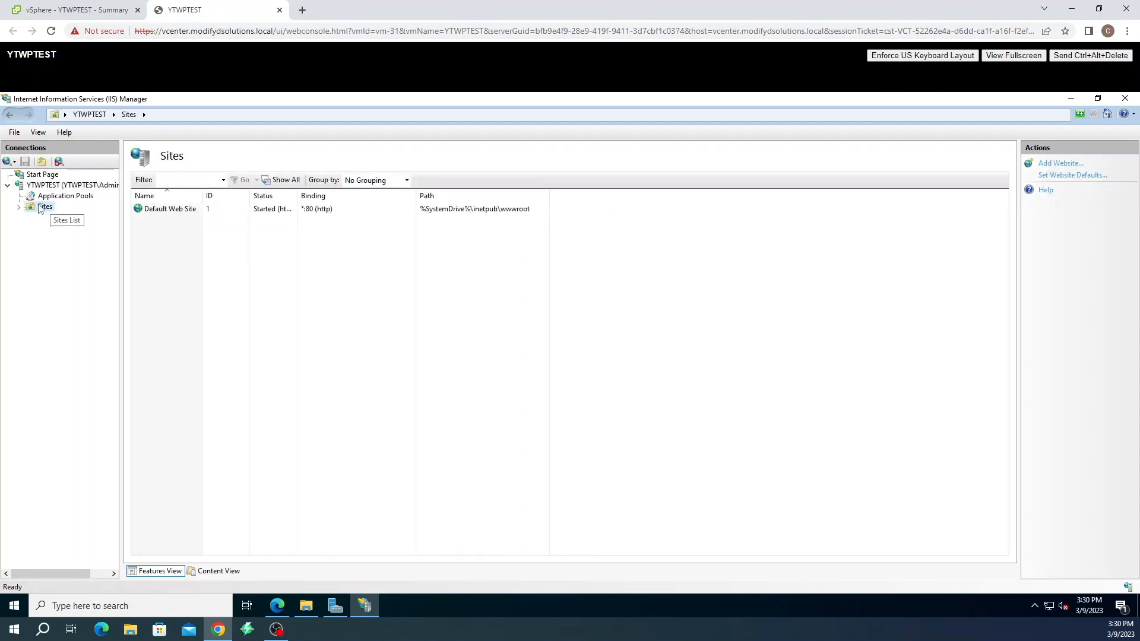
double_click(44, 207)
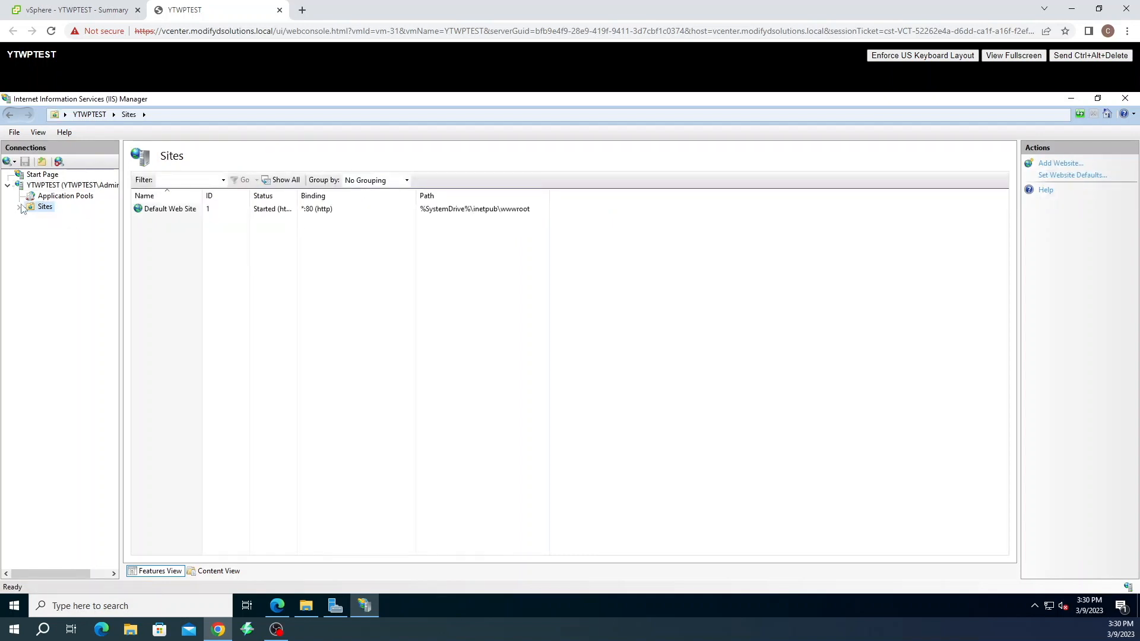
left_click(82, 201)
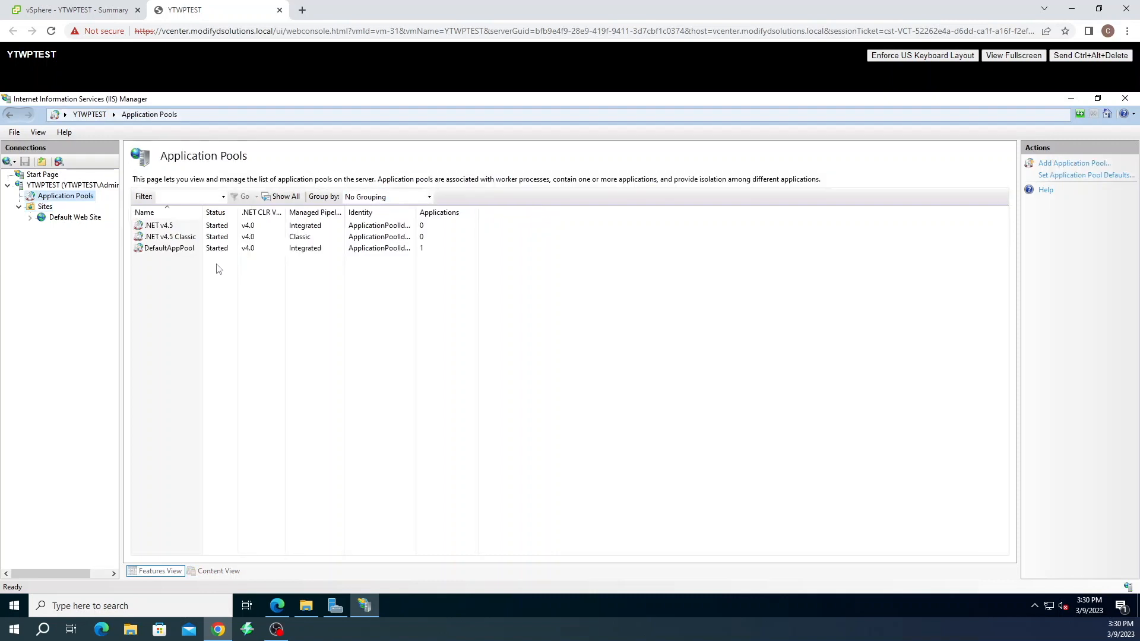
left_click(1074, 164)
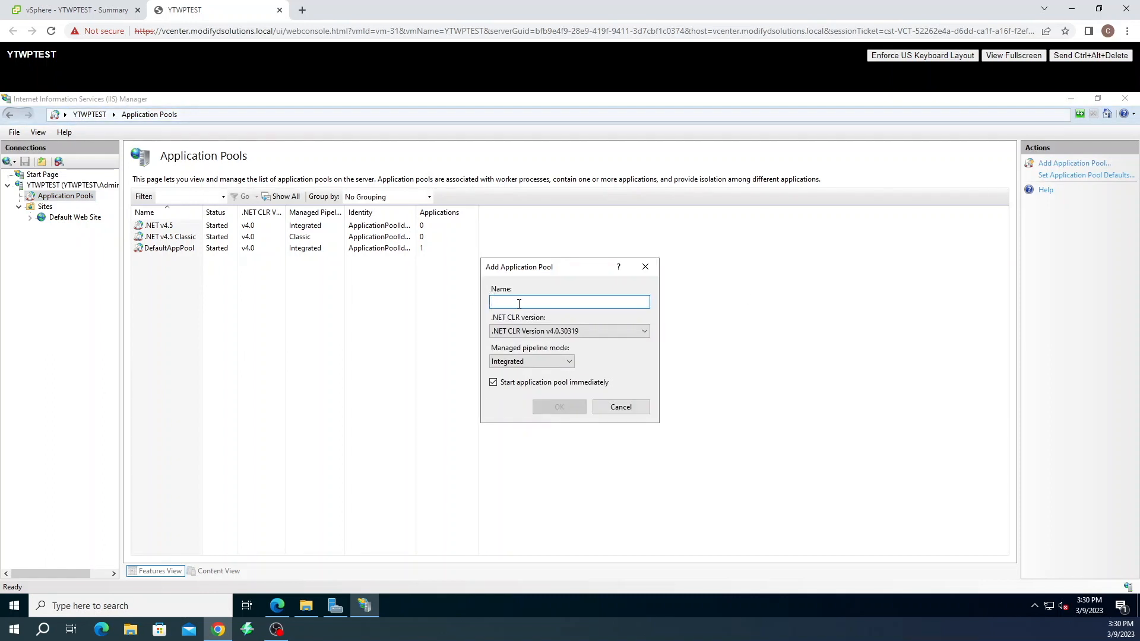
type("W")
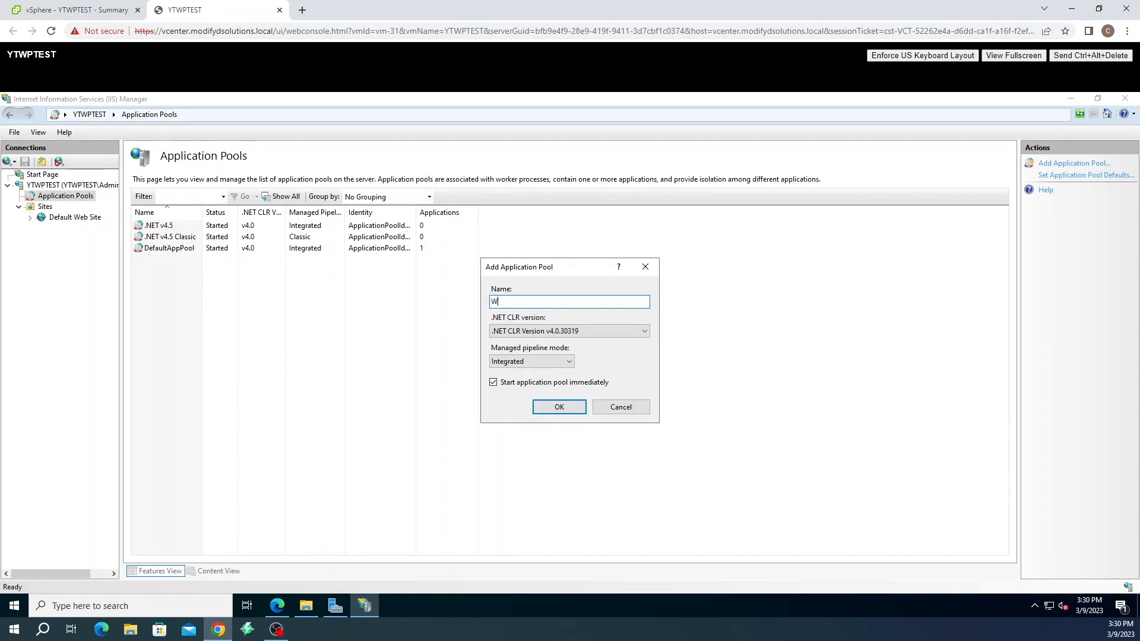
type("ordpress")
left_click(574, 334)
left_click(573, 336)
left_click(562, 362)
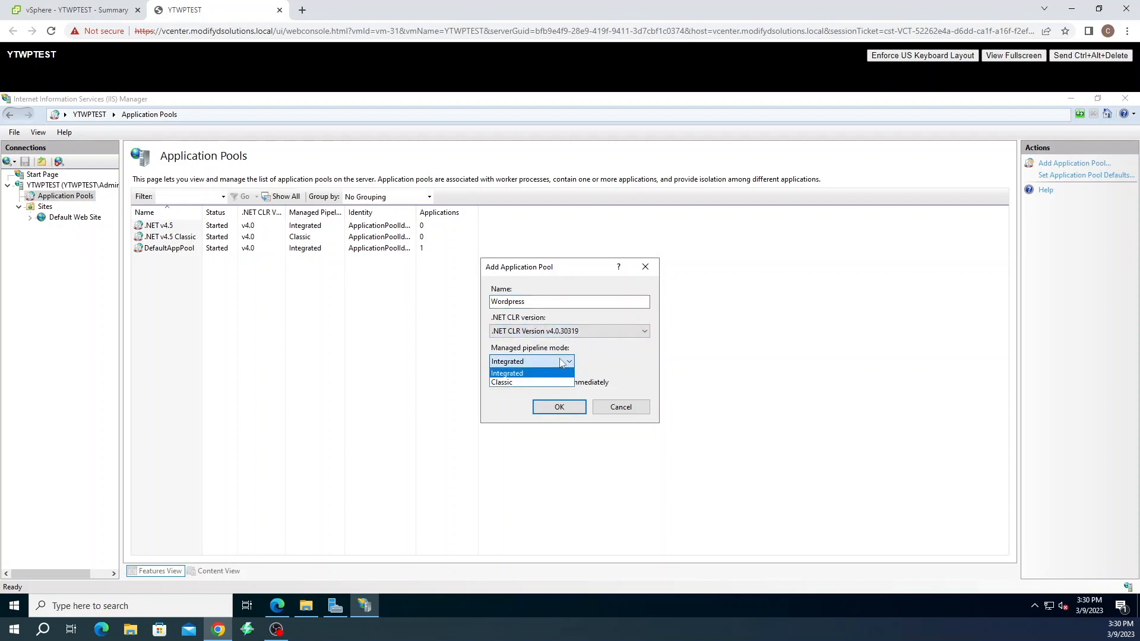
left_click(562, 363)
left_click(558, 408)
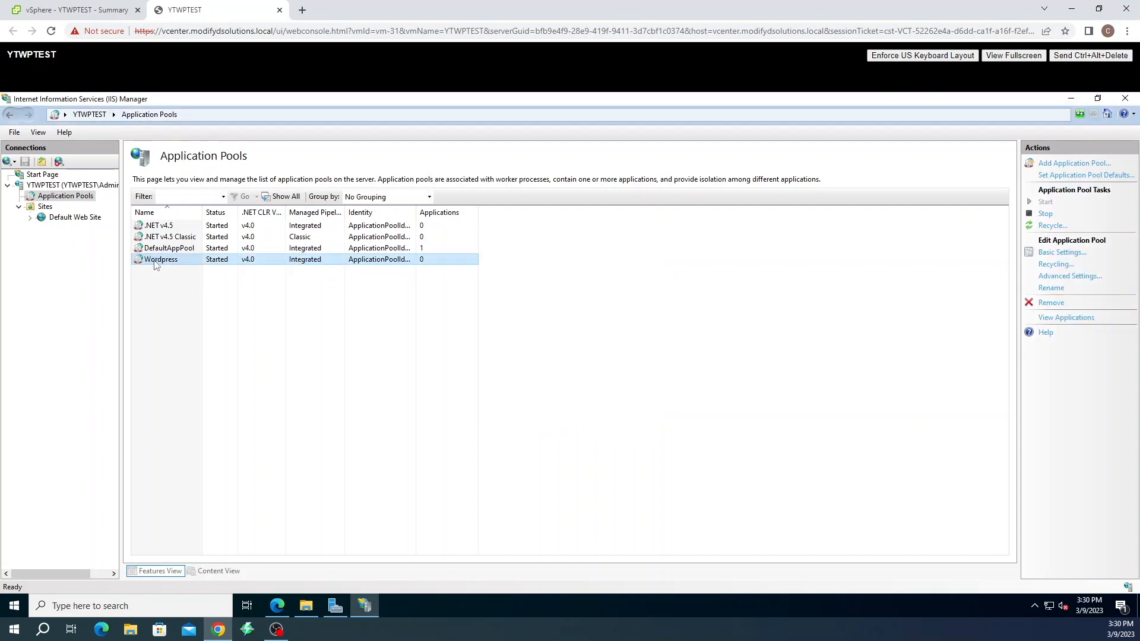
Open Set Application Pool Defaults from the Wordpress pool's context menu
left_click(155, 260)
right_click(156, 260)
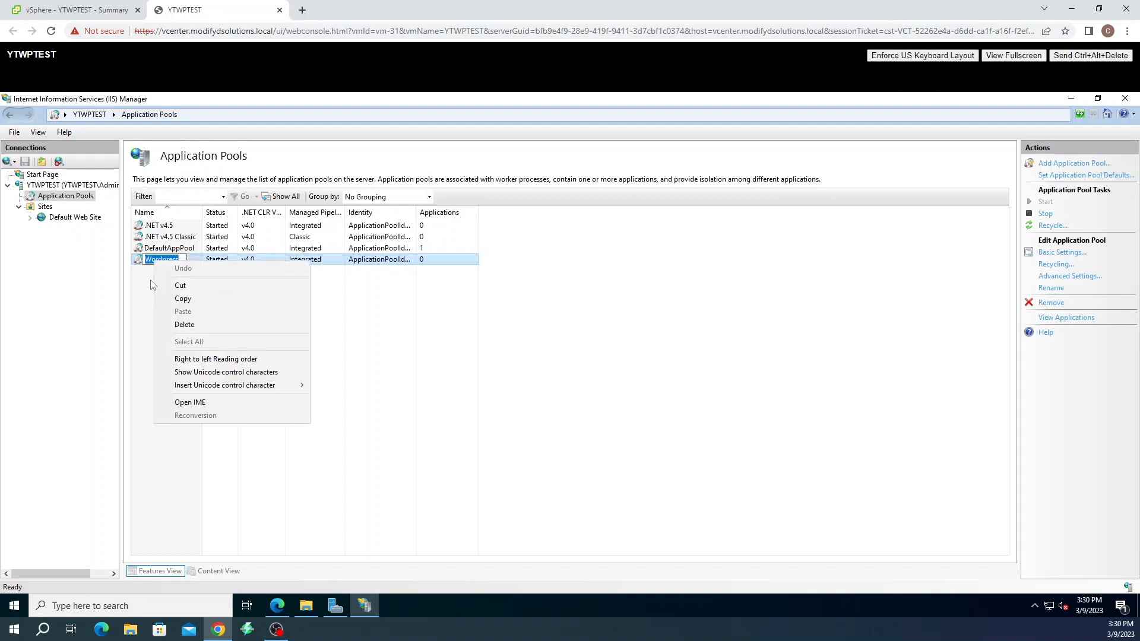
key("Escape")
right_click(167, 261)
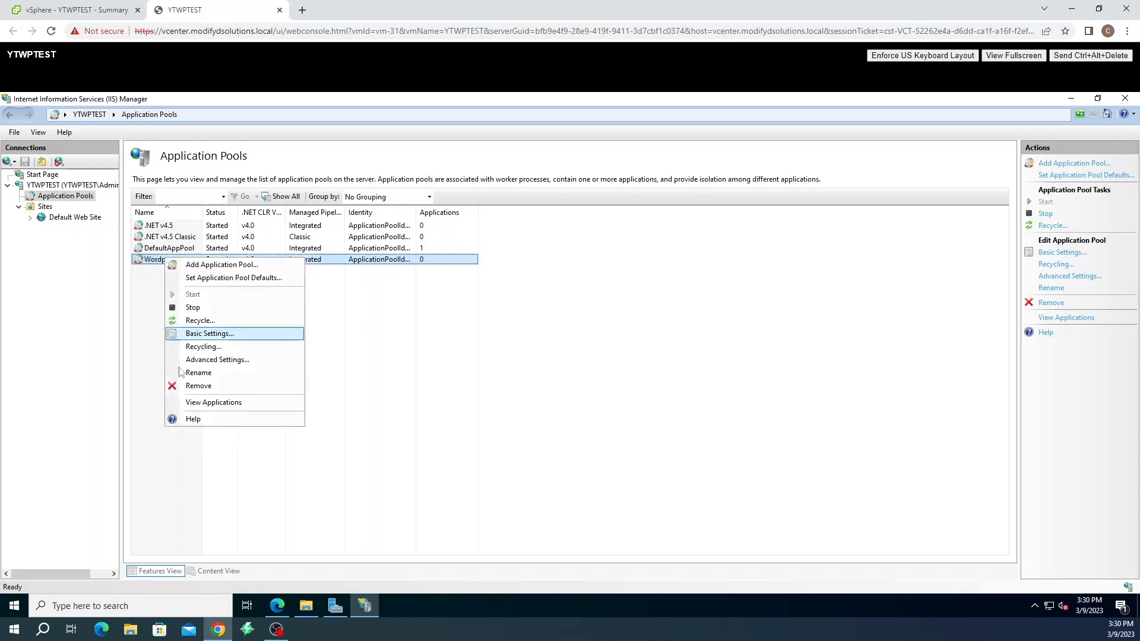
left_click(216, 277)
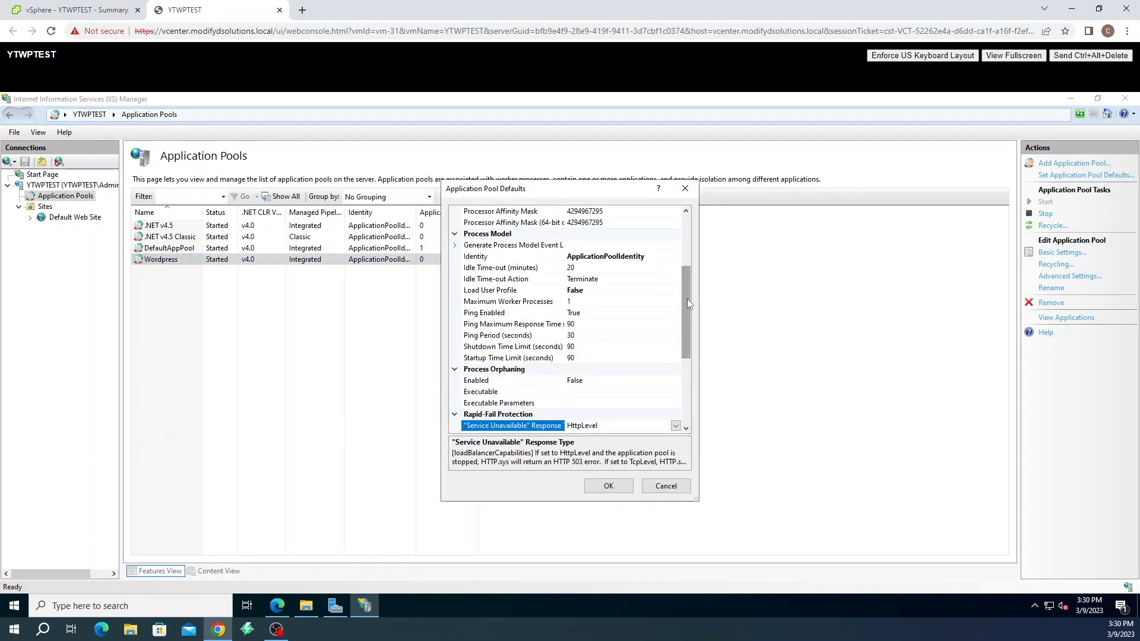
Choose Custom account as the default pool identity, then switch over to Server Manager
scroll(686, 298, "up", 4)
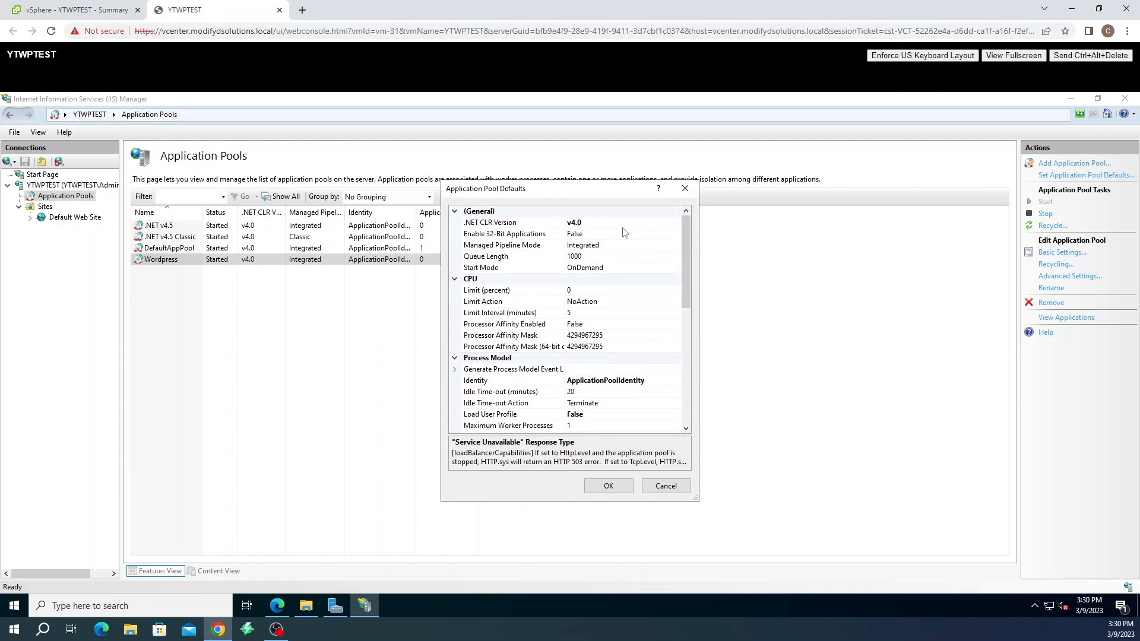
scroll(624, 232, "down", 3)
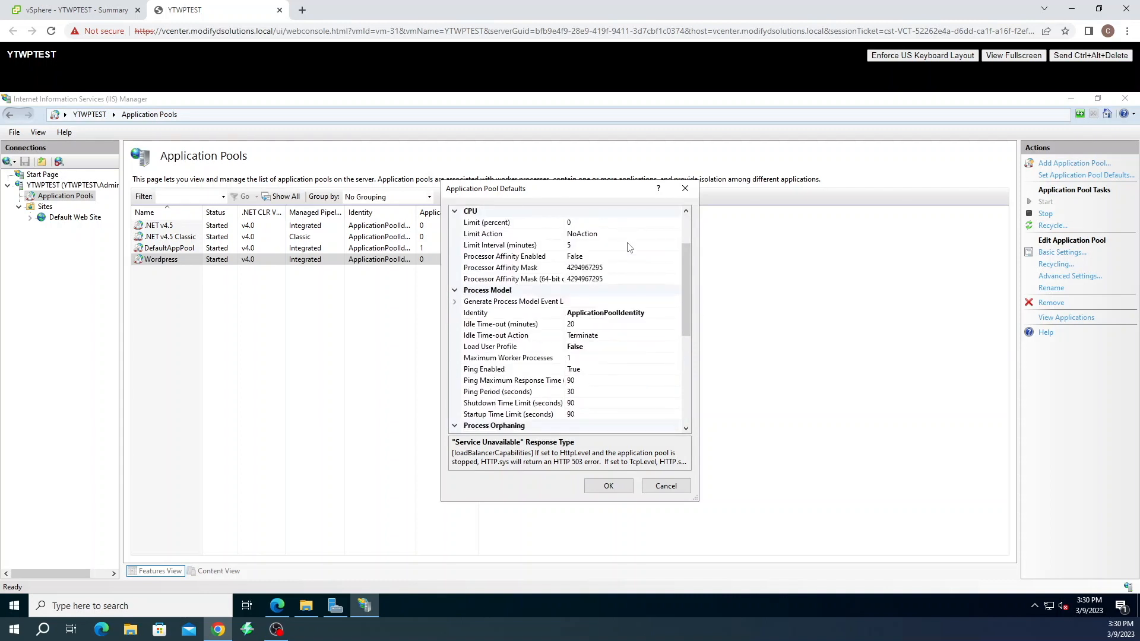
left_click(633, 314)
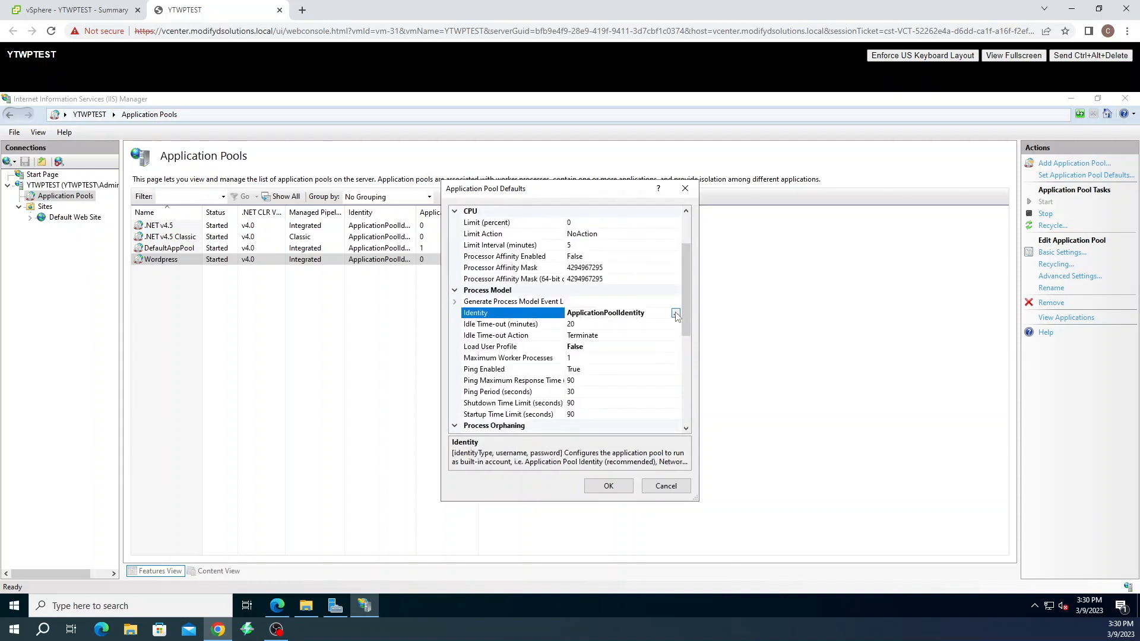
left_click(676, 313)
left_click(455, 334)
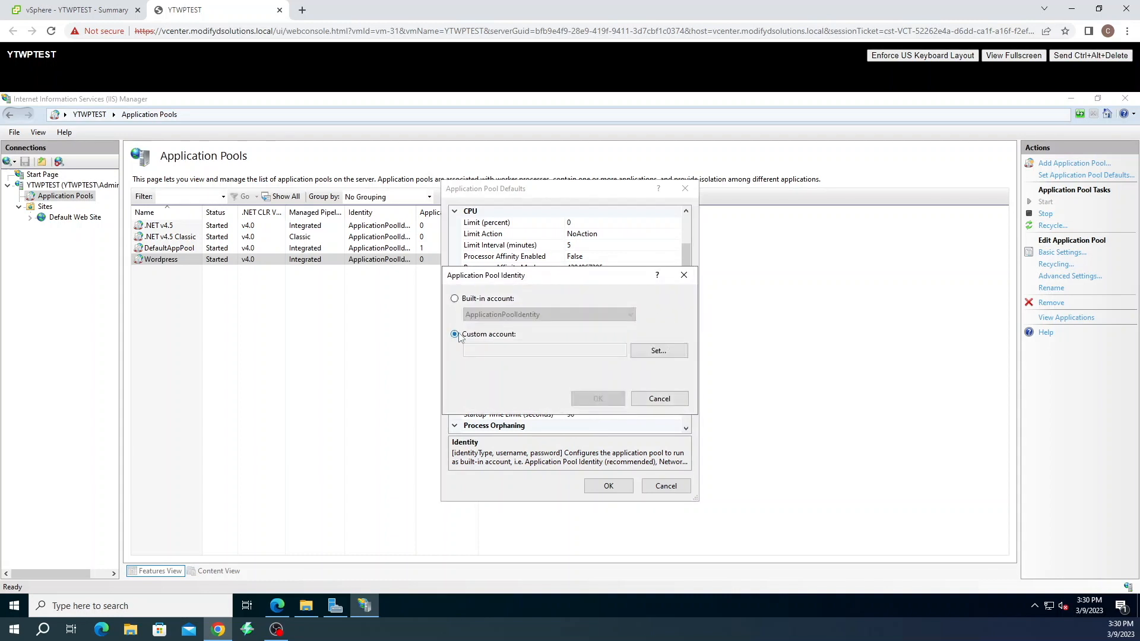
left_click(657, 351)
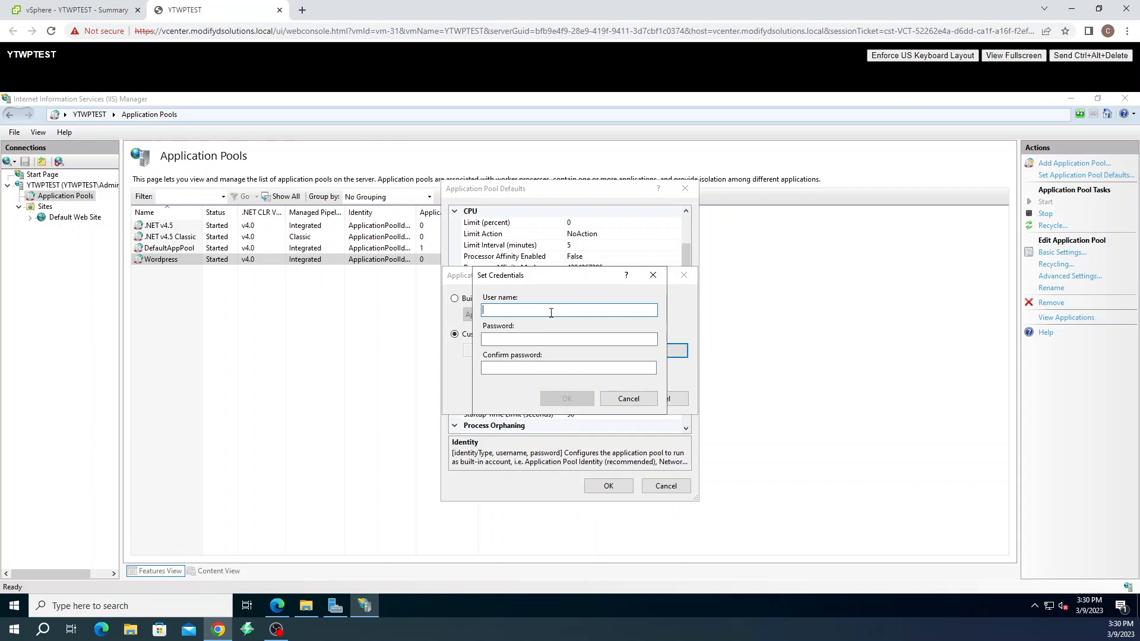
left_click(335, 605)
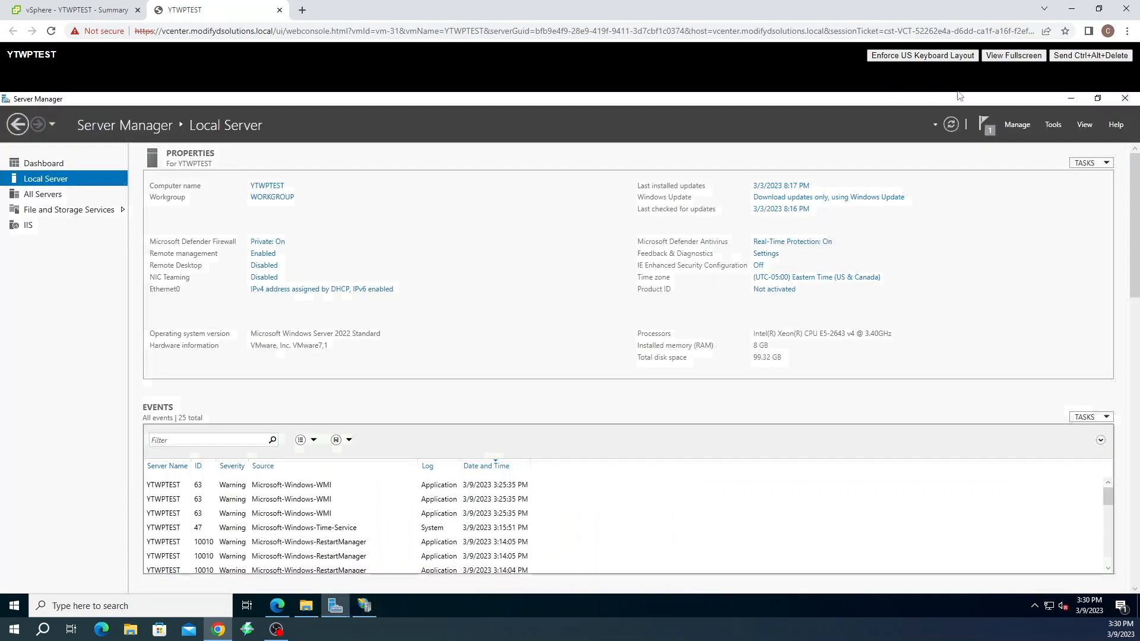
Launch Computer Management from Tools and show the Local Users and Groups user list
left_click(1051, 126)
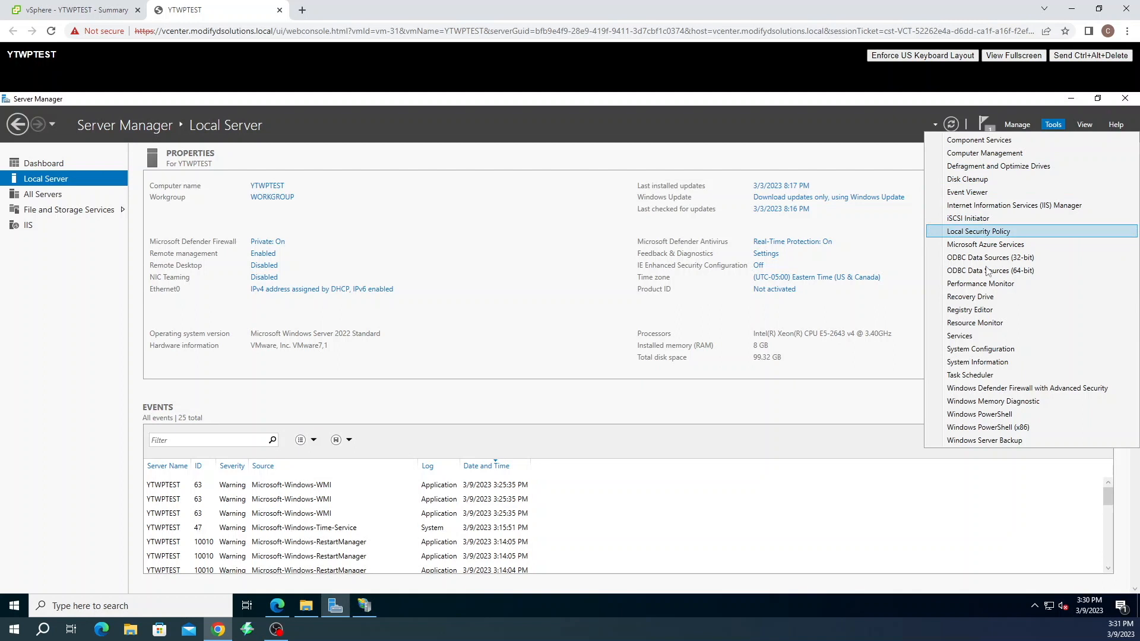
left_click(983, 153)
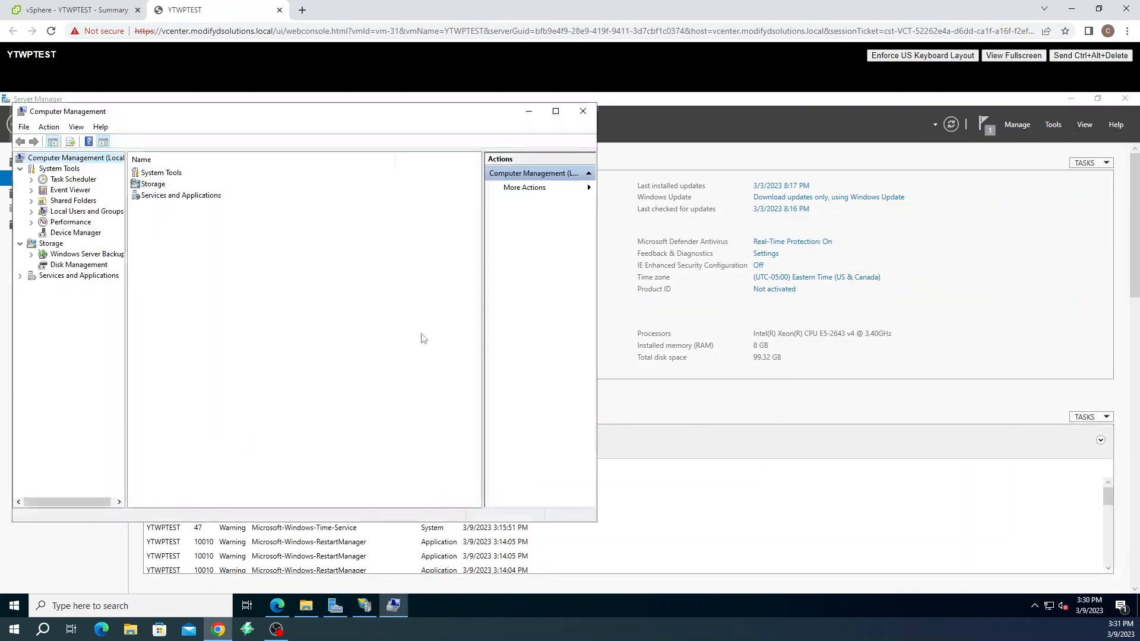
double_click(75, 212)
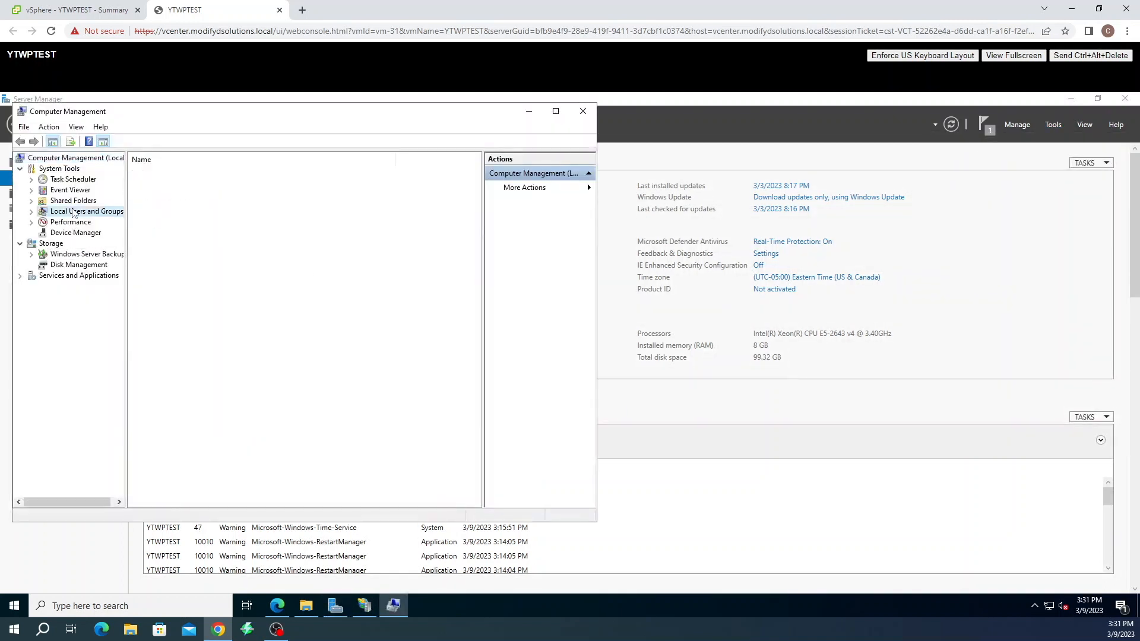
left_click(70, 222)
Copy the wordpress_svc account name via Rename without changing it, and close Computer Management
left_click(172, 219)
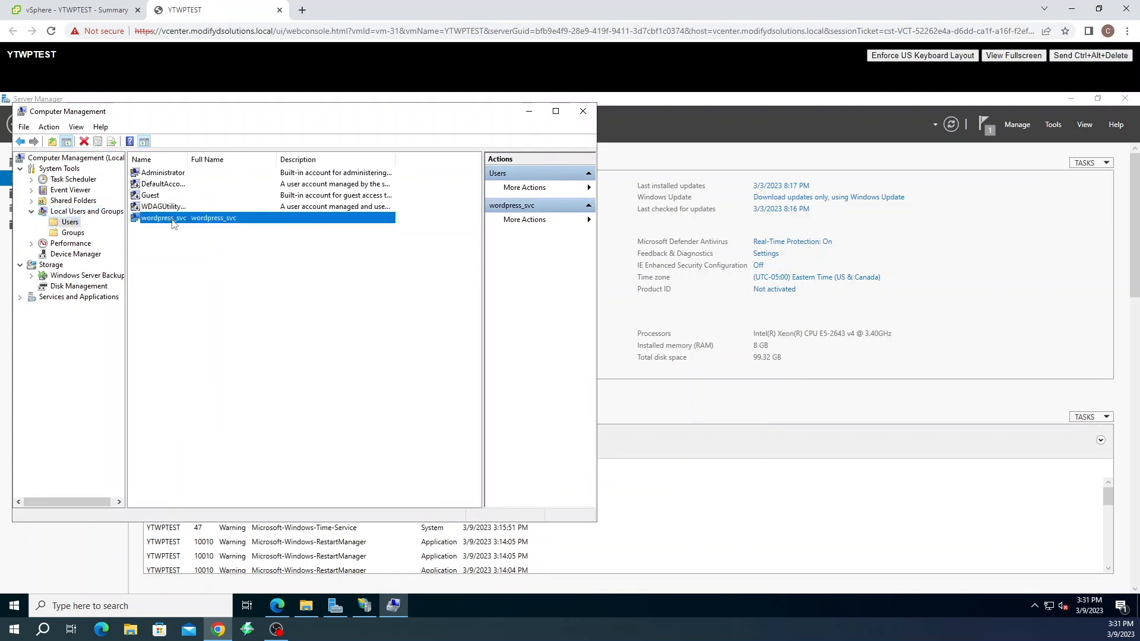
right_click(172, 222)
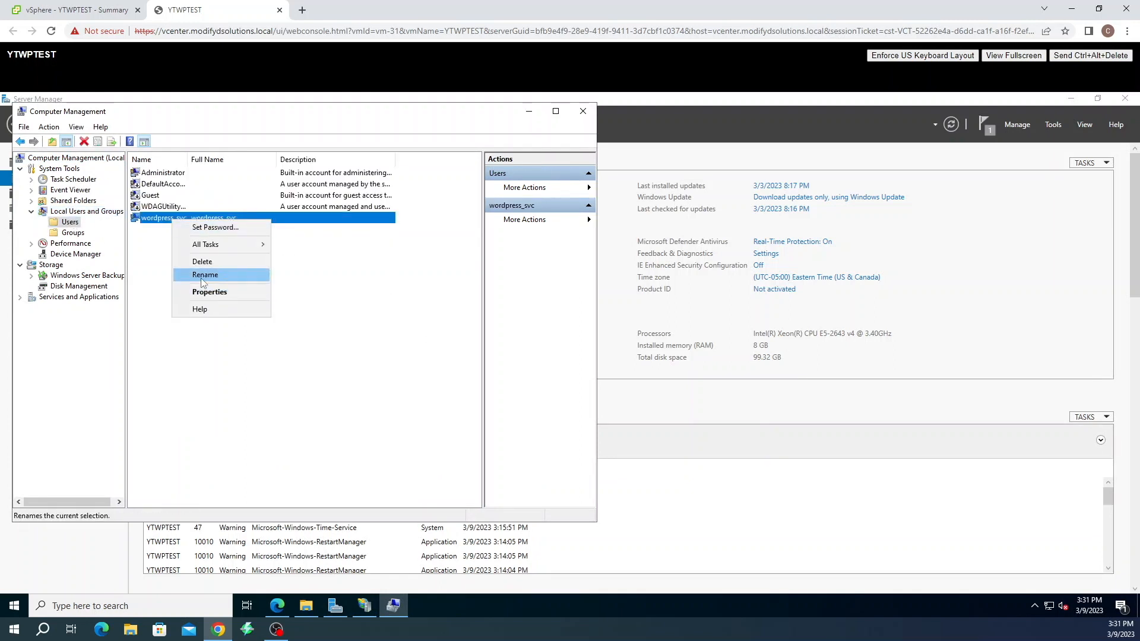
left_click(200, 278)
right_click(178, 219)
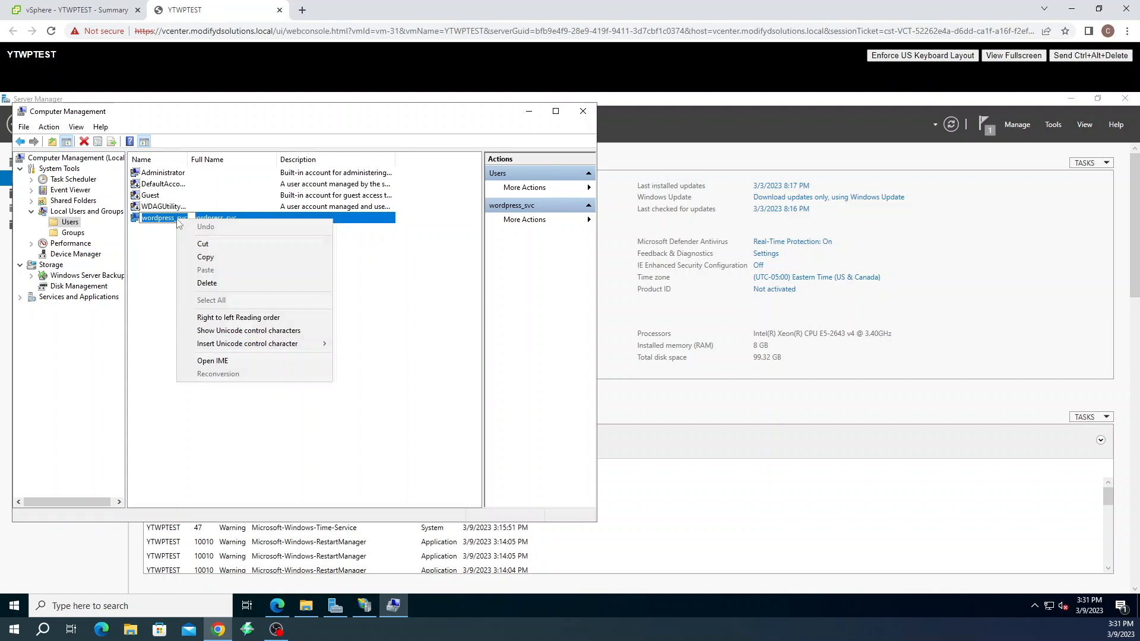
left_click(204, 257)
key("Return")
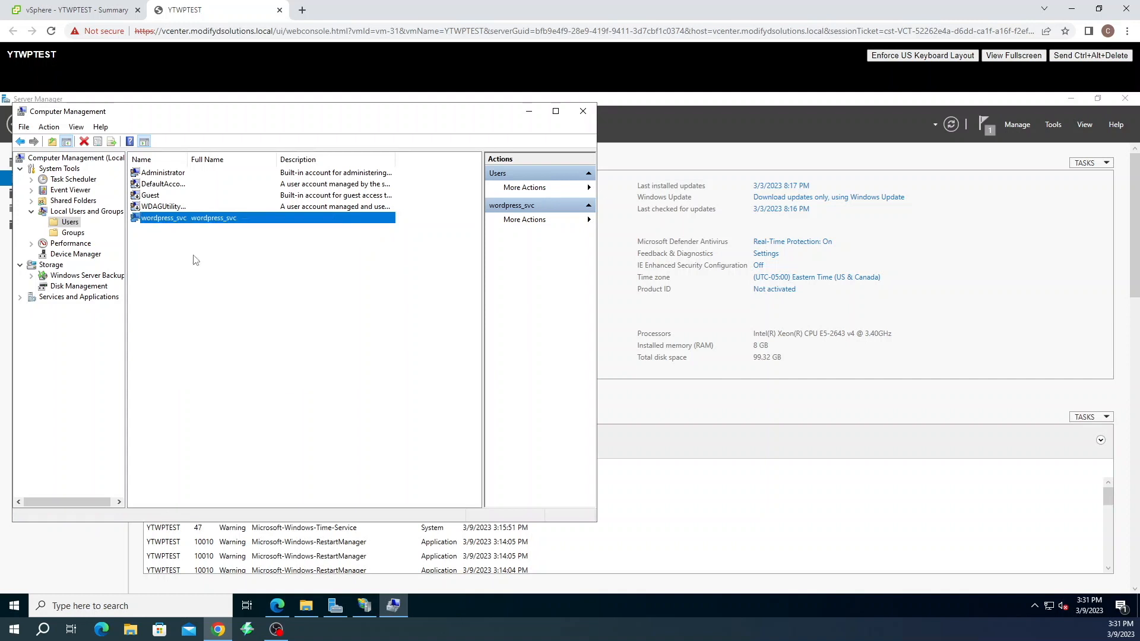
left_click(583, 111)
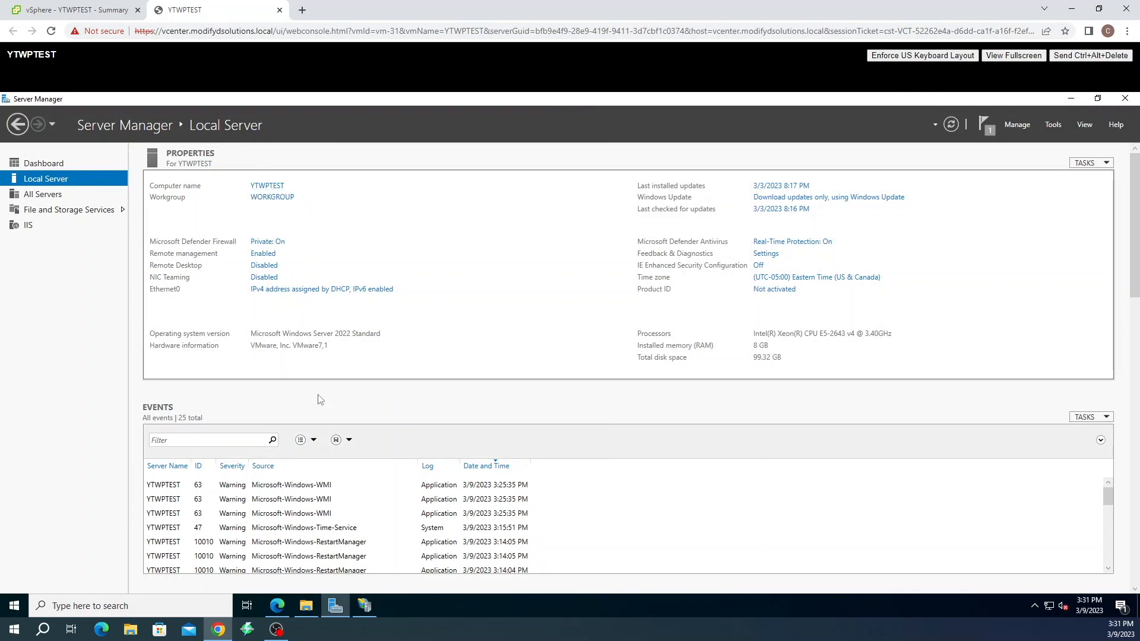
Set YTWPTEST\wordpress_svc with its password as the custom pool identity and save the defaults
left_click(368, 604)
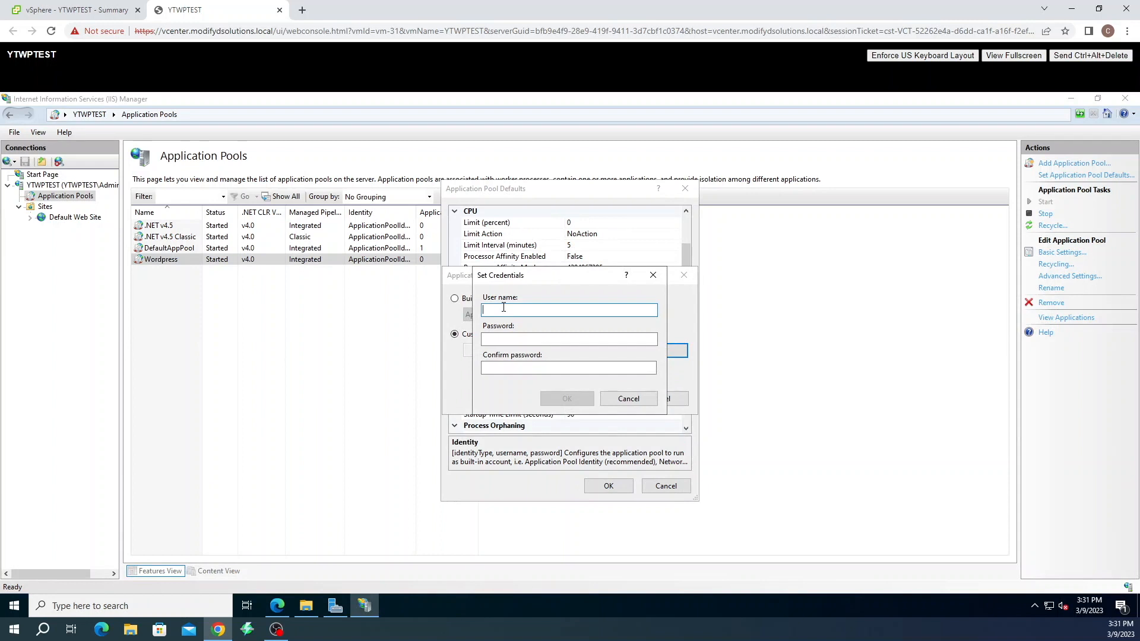
type("YTWPTEST")
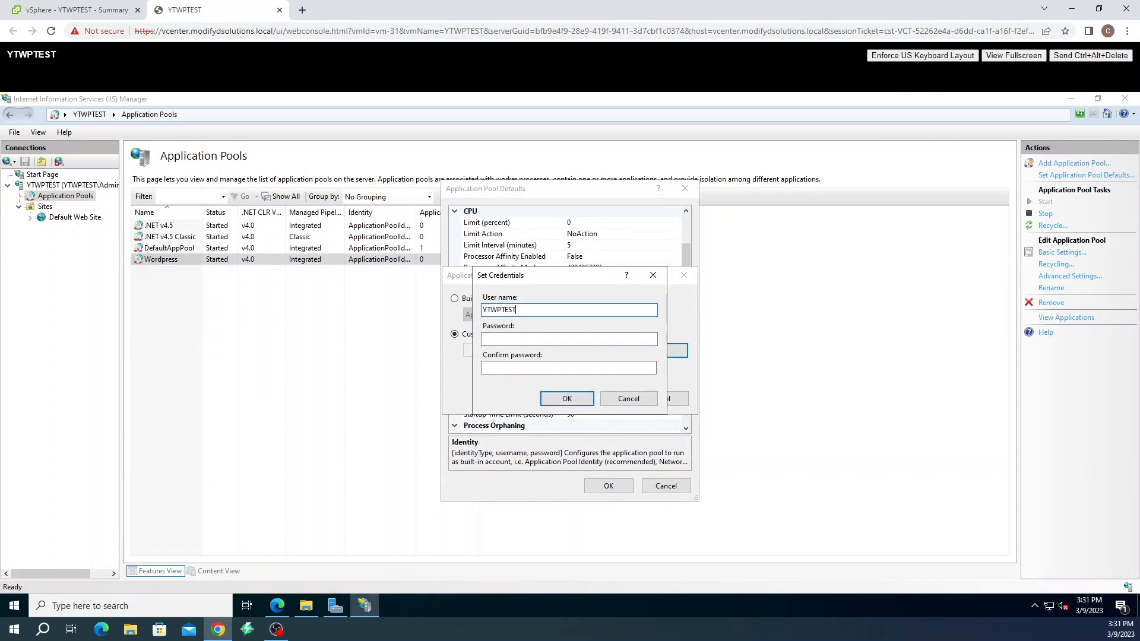
type("\\wordpress_svc")
key("Tab")
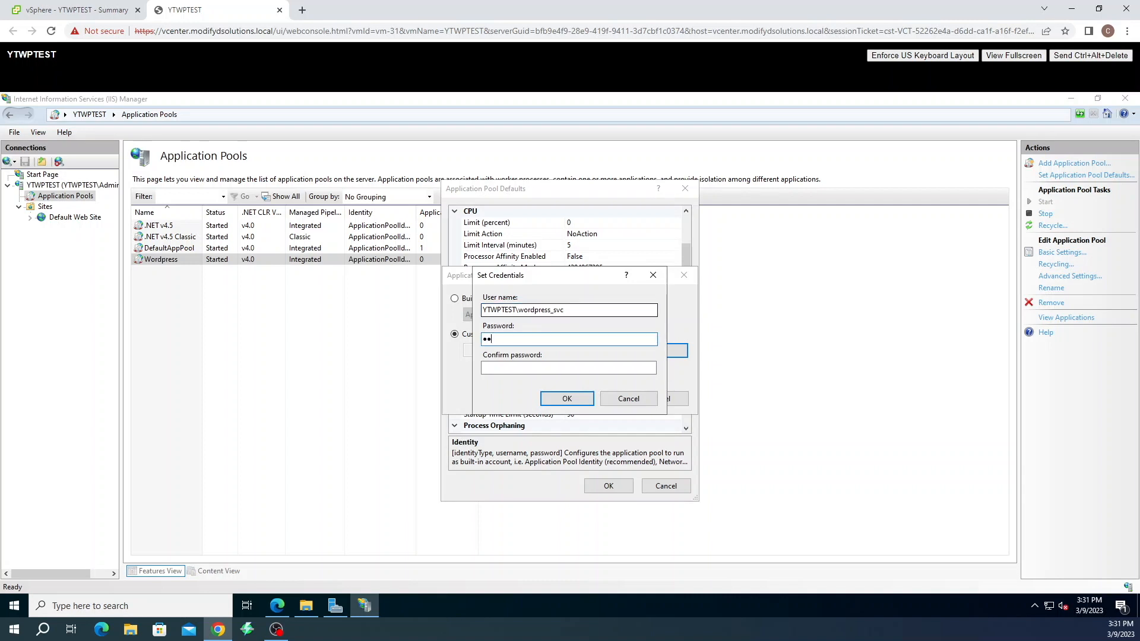
key("Tab")
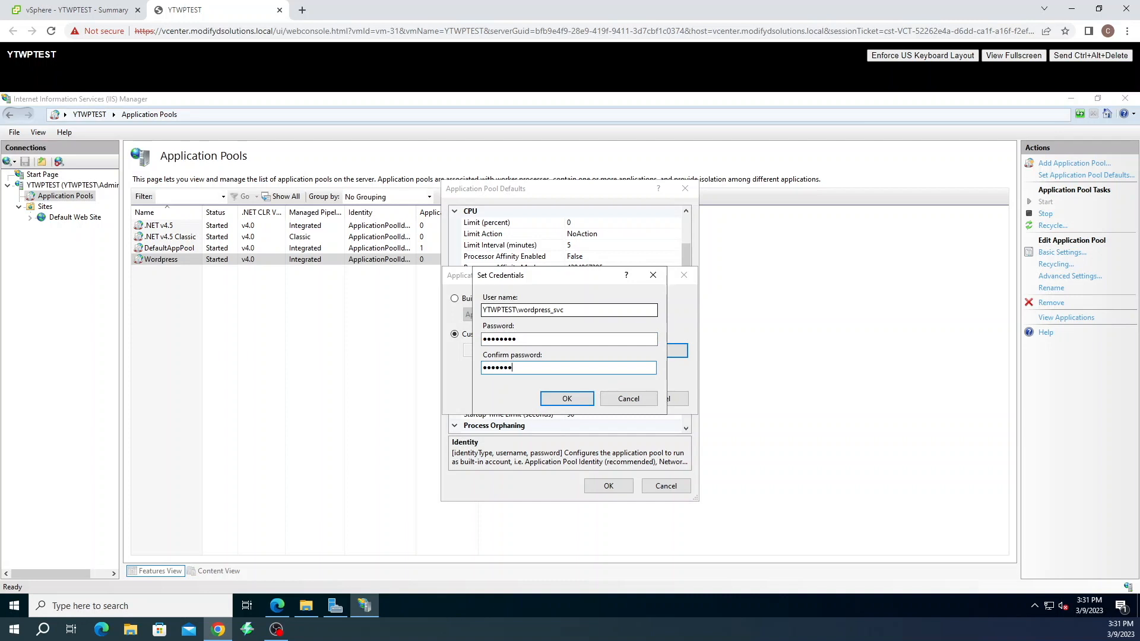
left_click(567, 398)
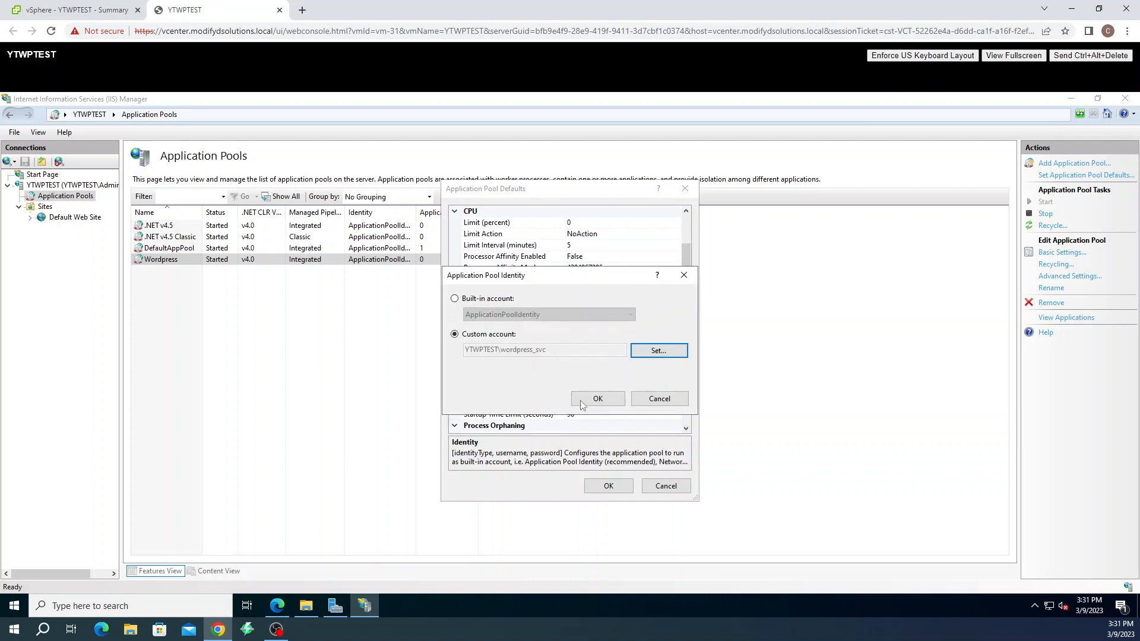
left_click(590, 400)
left_click(607, 486)
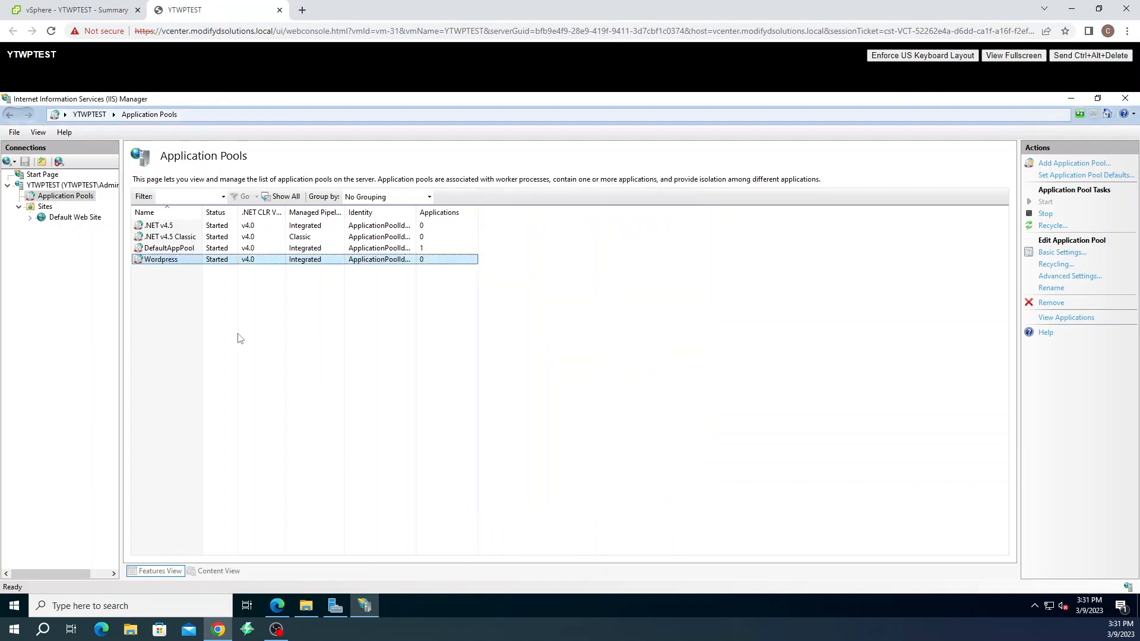
Test Default Web Site's Basic Settings connection, review authentication and authorization results, and confirm
left_click(88, 220)
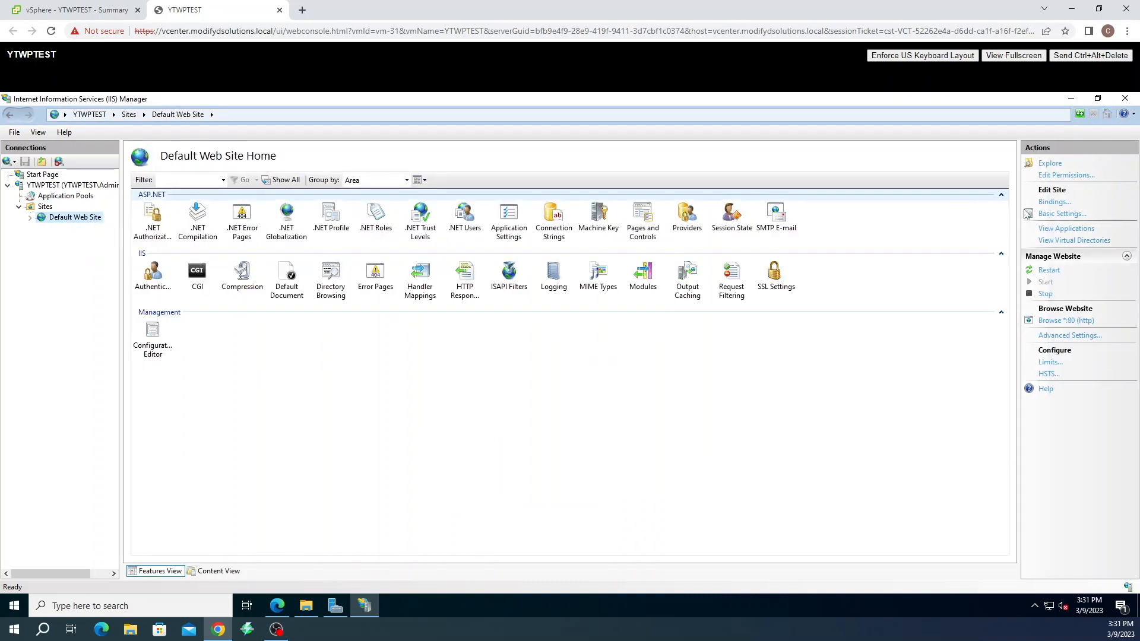
left_click(1051, 214)
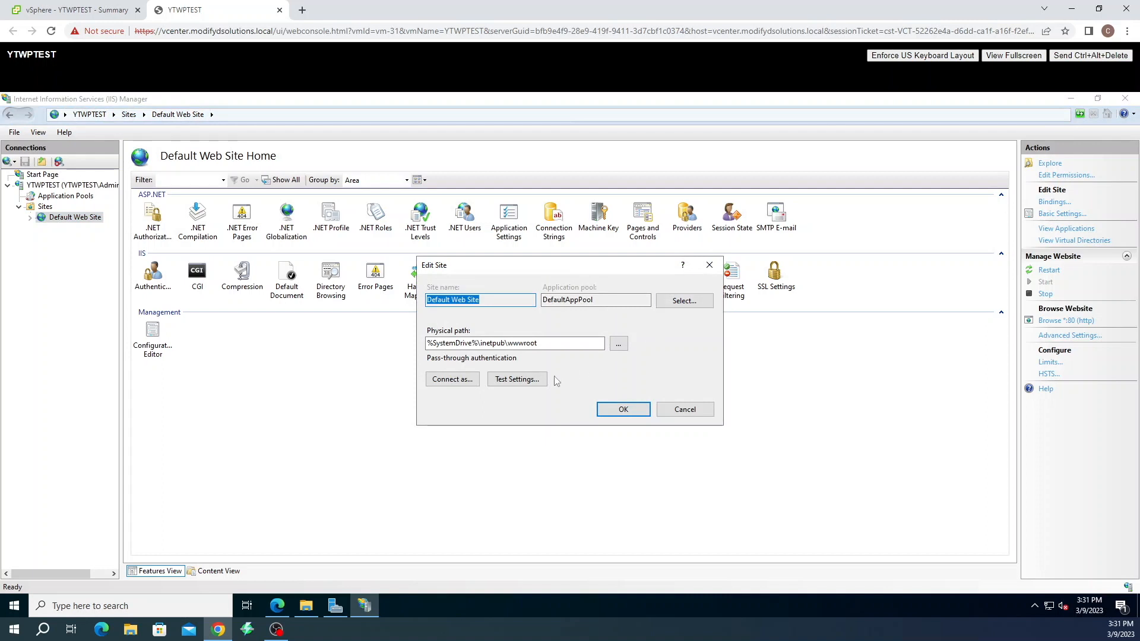
left_click(515, 379)
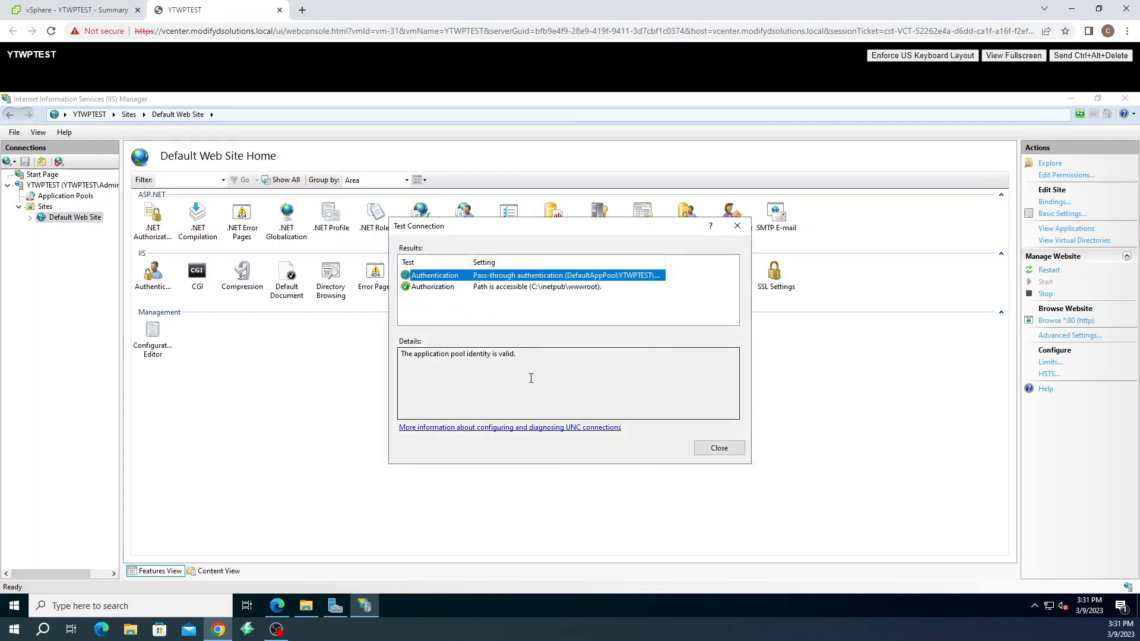
left_click(438, 287)
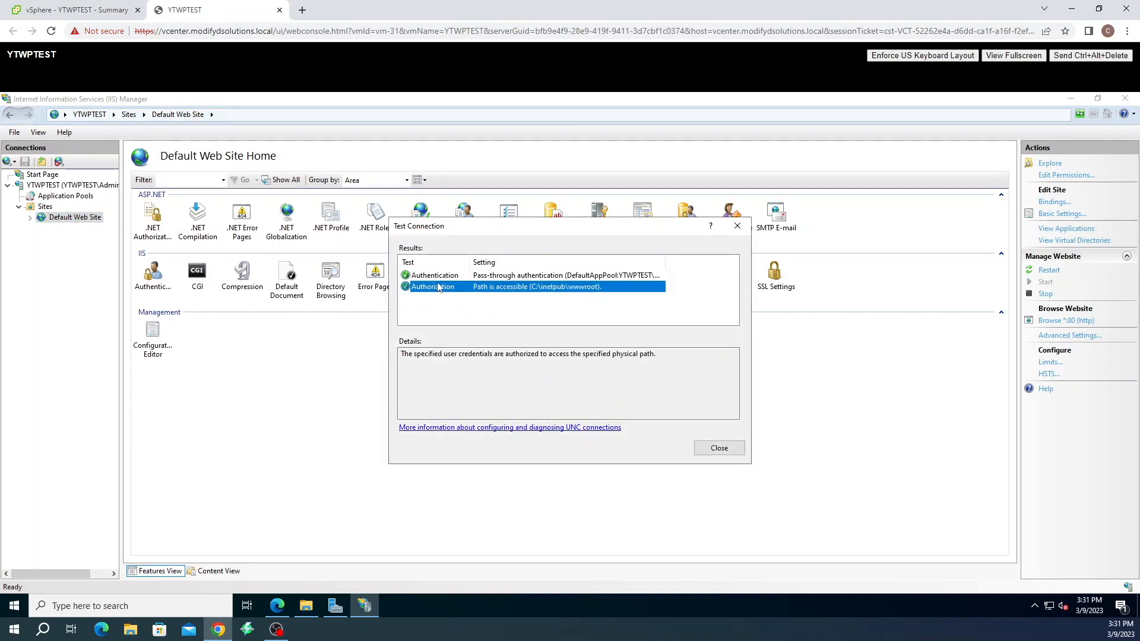
left_click(438, 276)
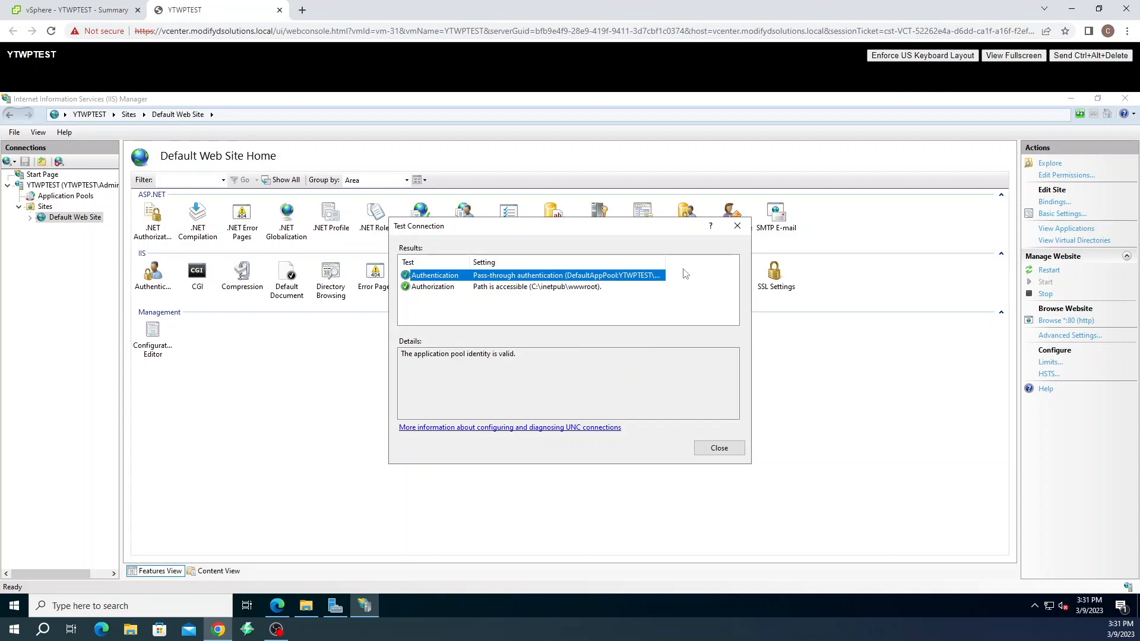
left_click_drag(664, 261, 720, 263)
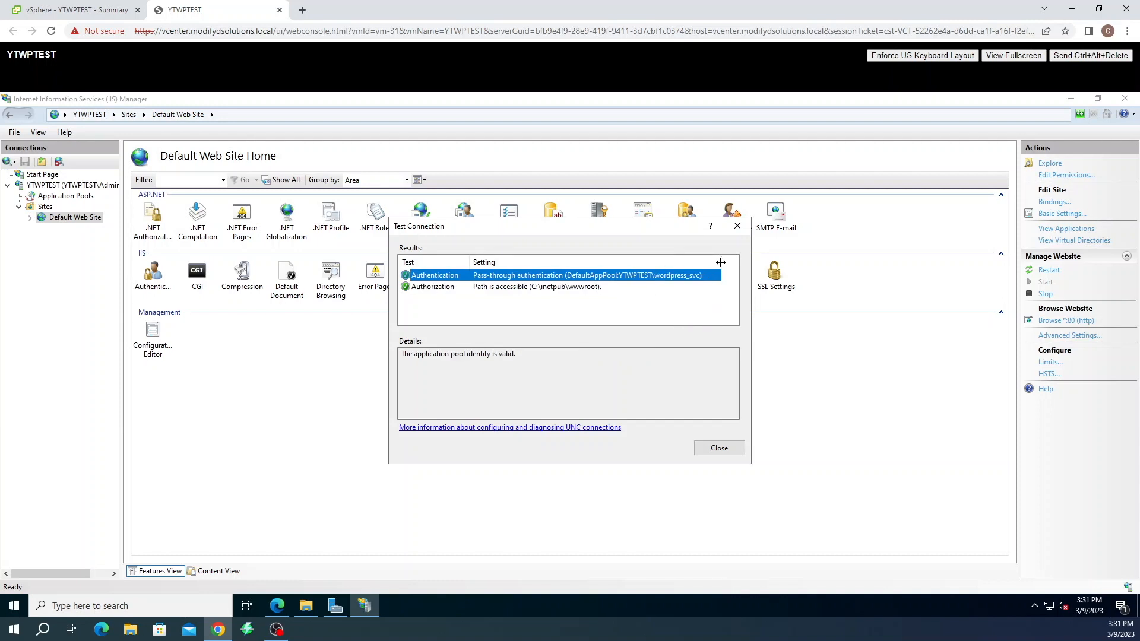
left_click(727, 449)
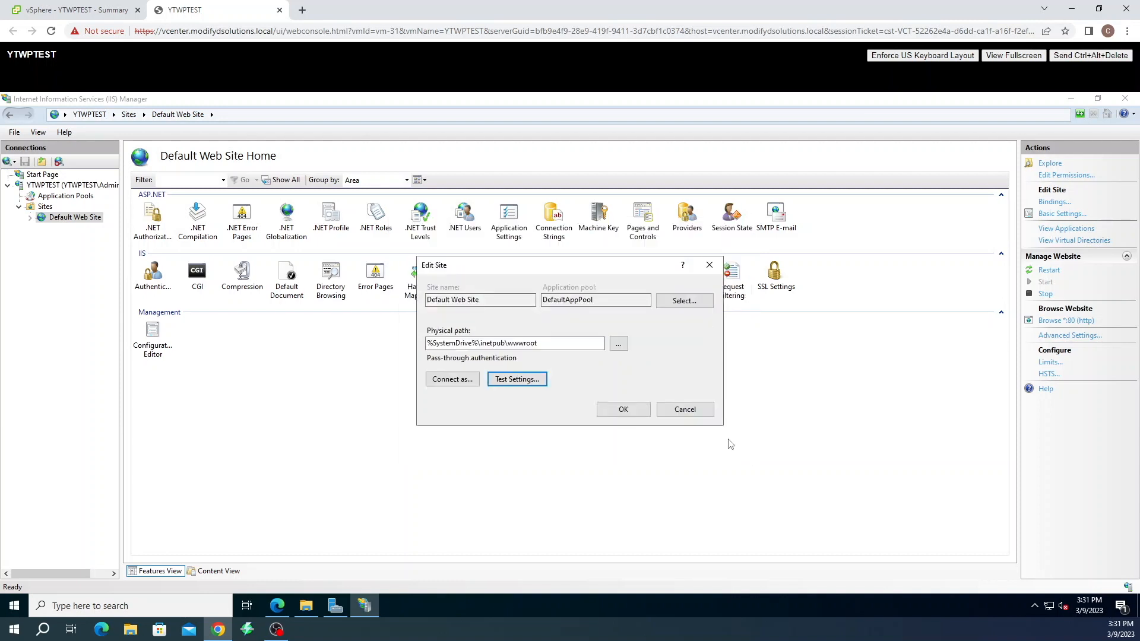
left_click(612, 411)
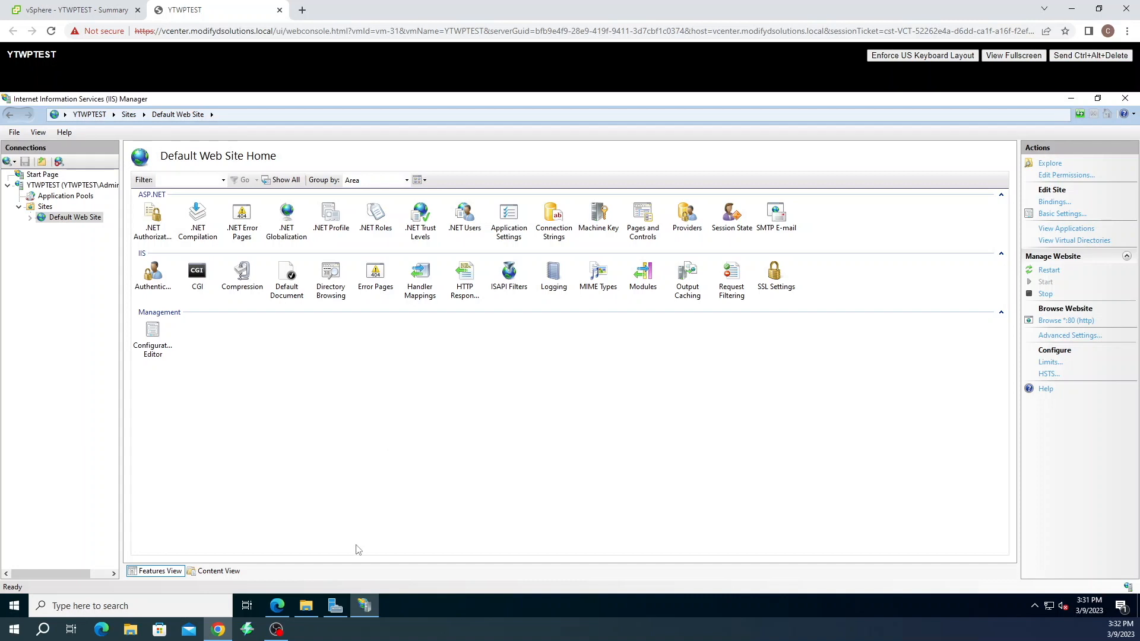
Search Bing in Edge for 'wordpress for windows'
left_click(283, 609)
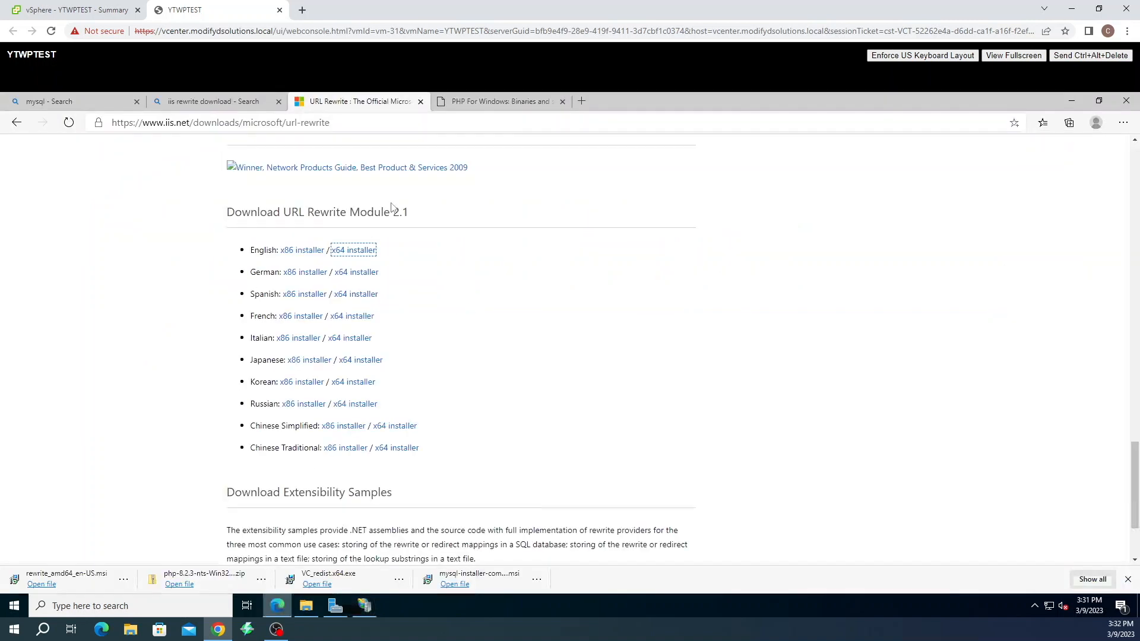
left_click(465, 121)
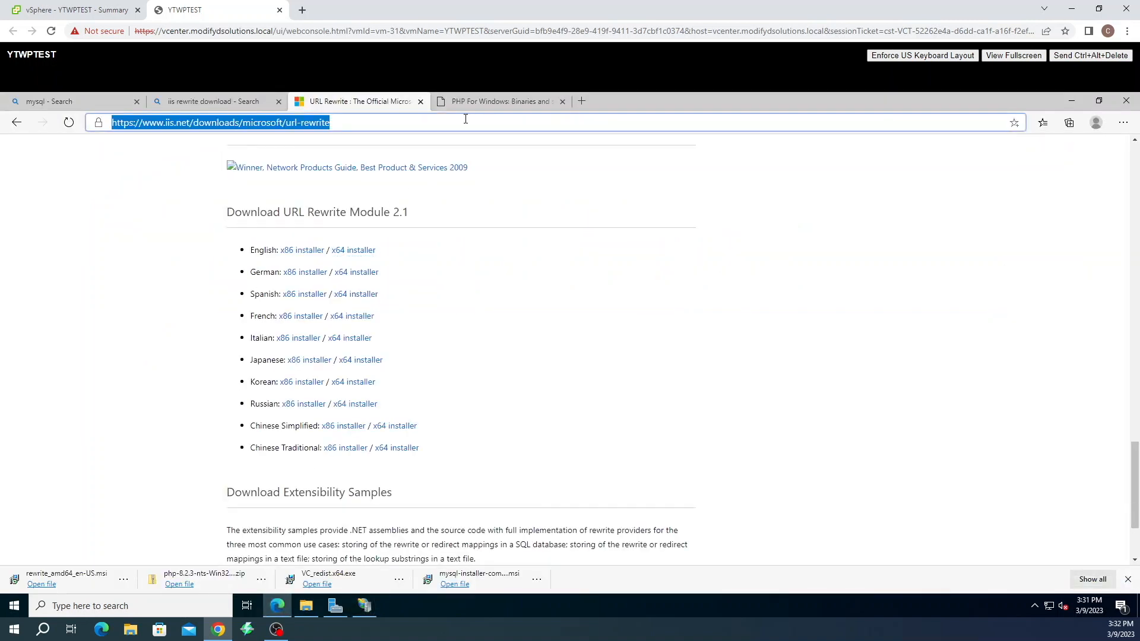
left_click(217, 103)
left_click(229, 157)
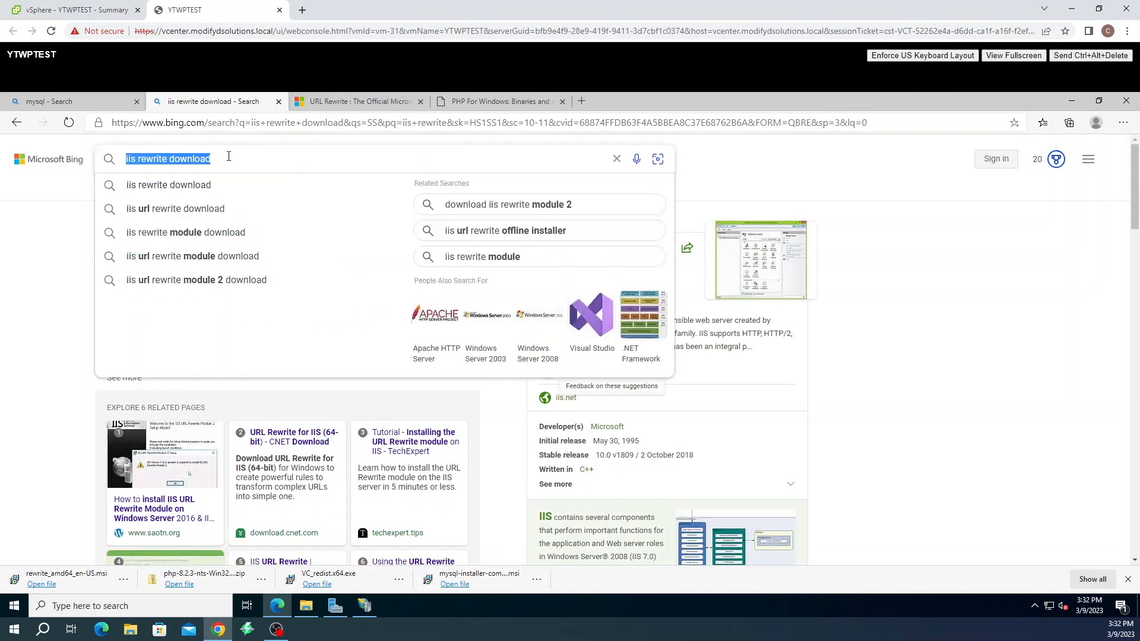
type("wordpress for win")
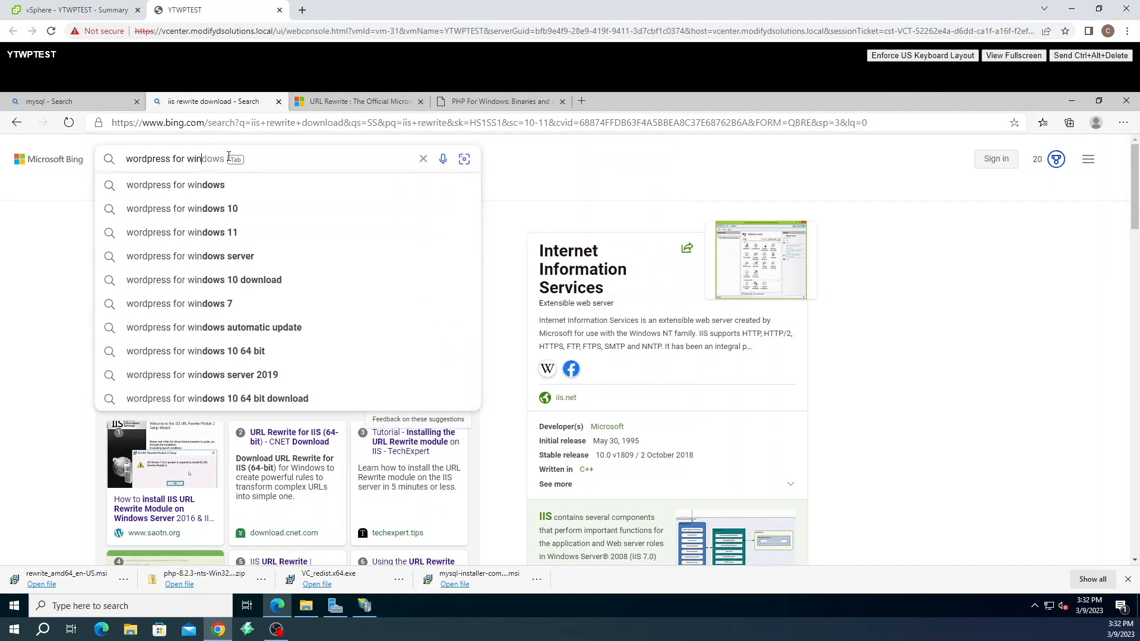
type("dows")
key("Return")
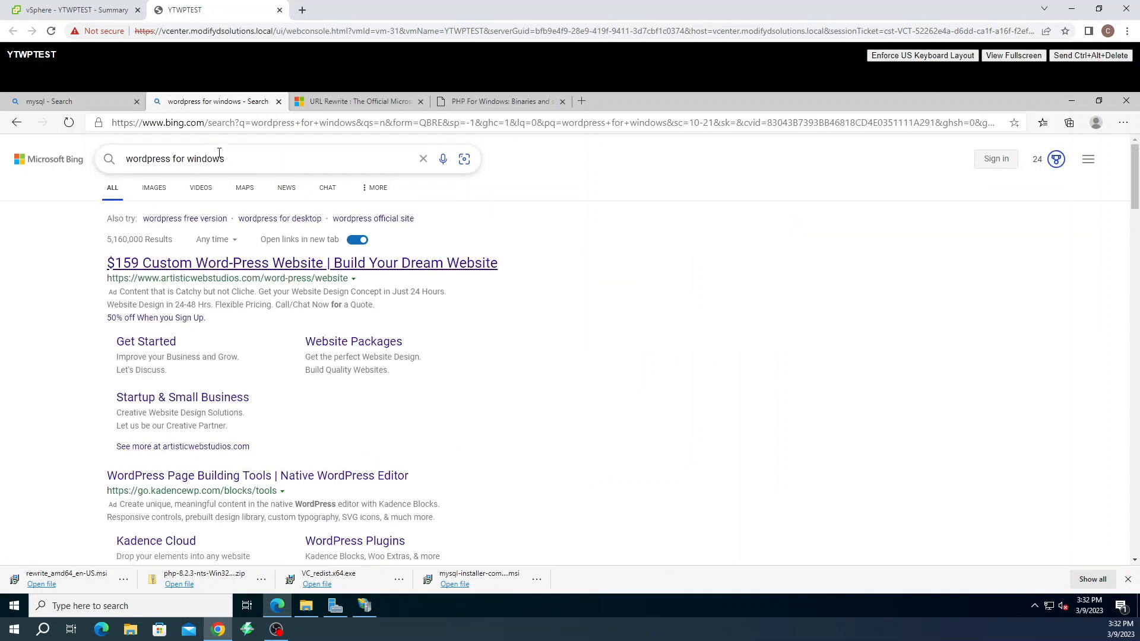
scroll(264, 331, "down", 1)
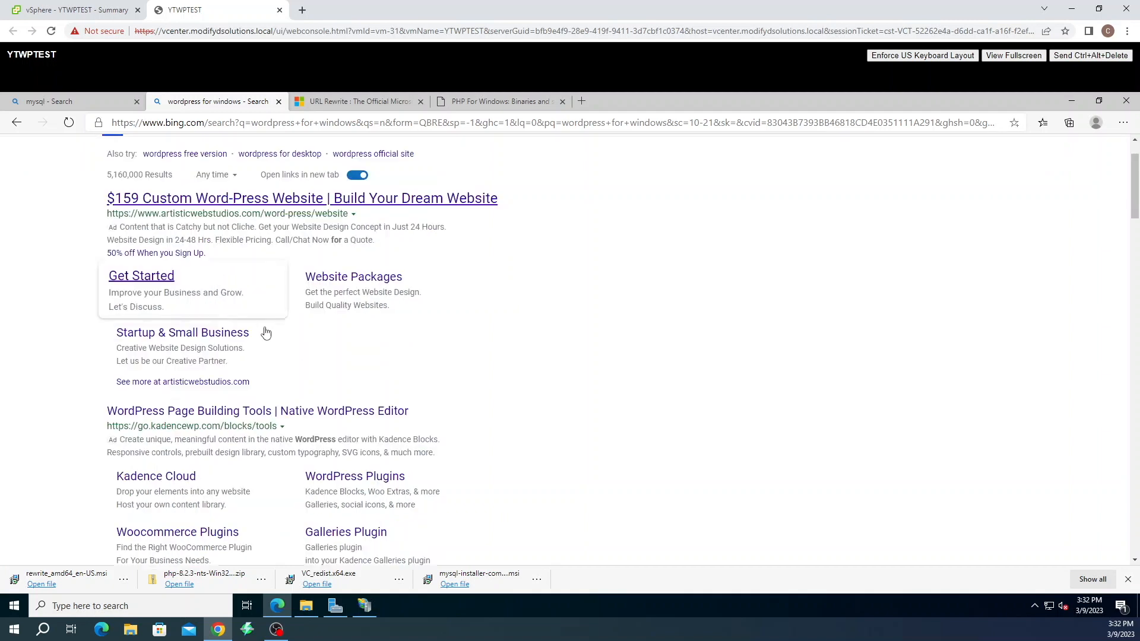
scroll(267, 333, "down", 7)
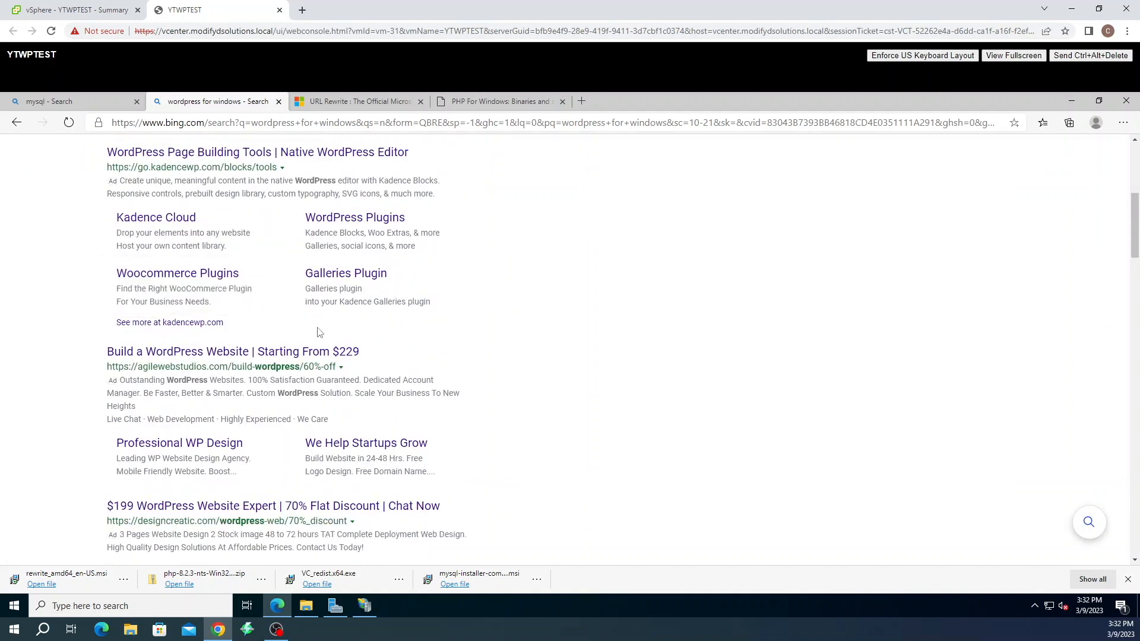
scroll(334, 330, "down", 5)
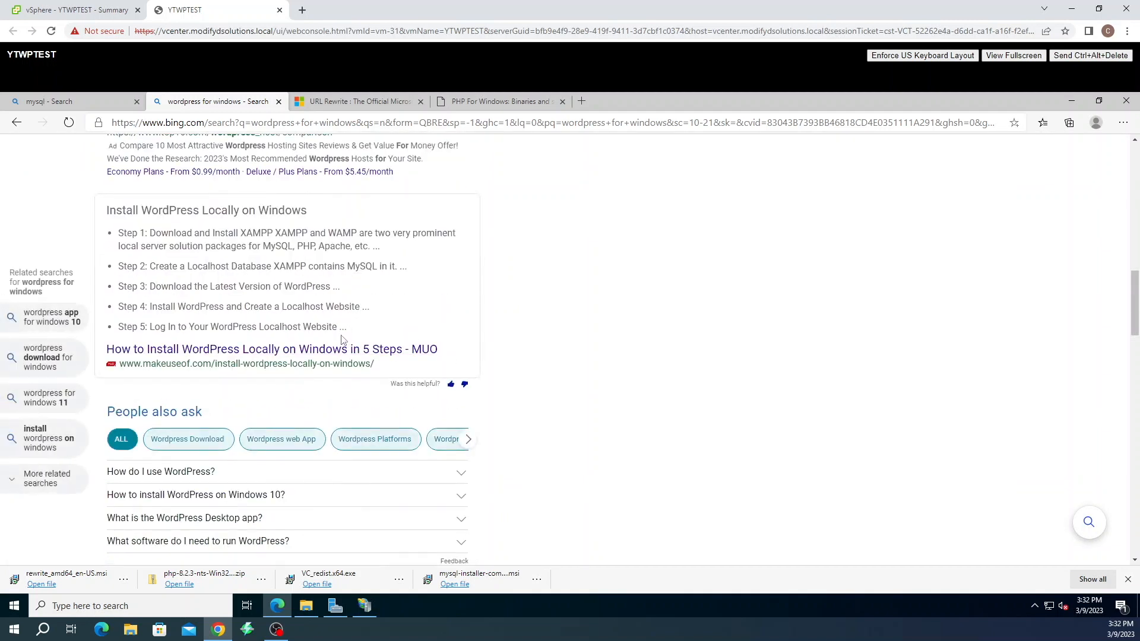
scroll(342, 327, "down", 4)
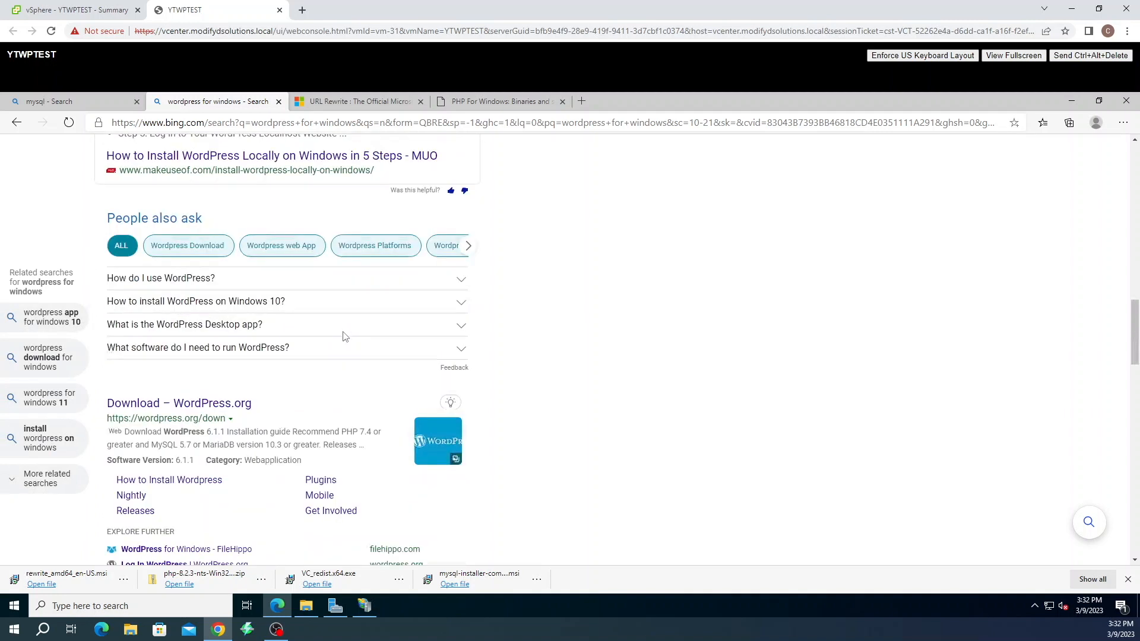
Download WordPress 6.1.1 from the WordPress.org download page
left_click(220, 340)
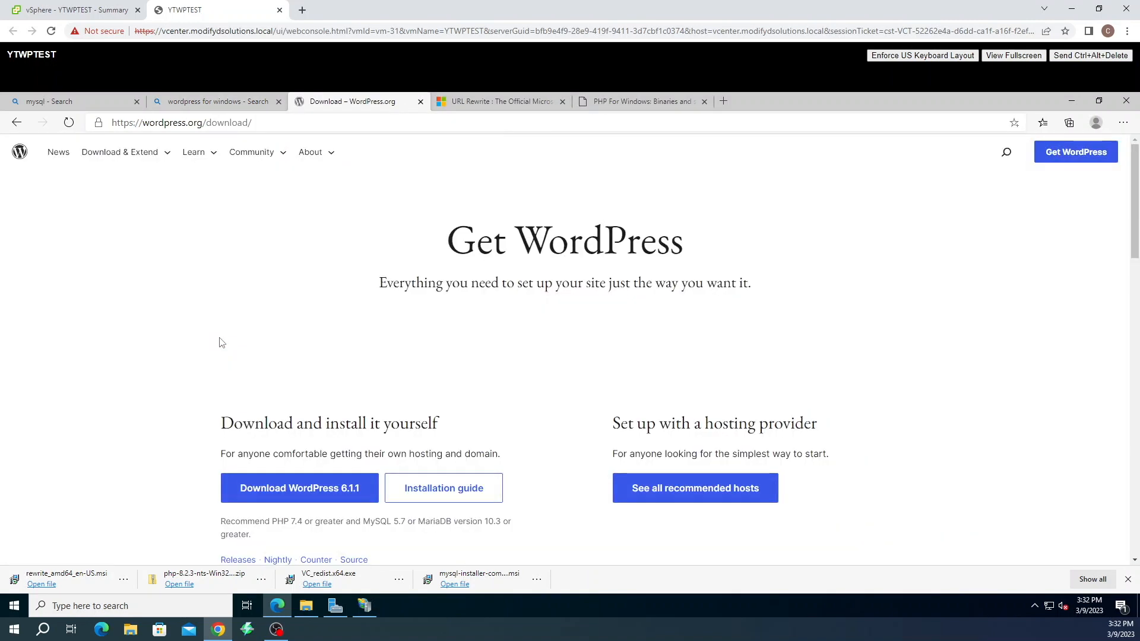
scroll(338, 348, "down", 3)
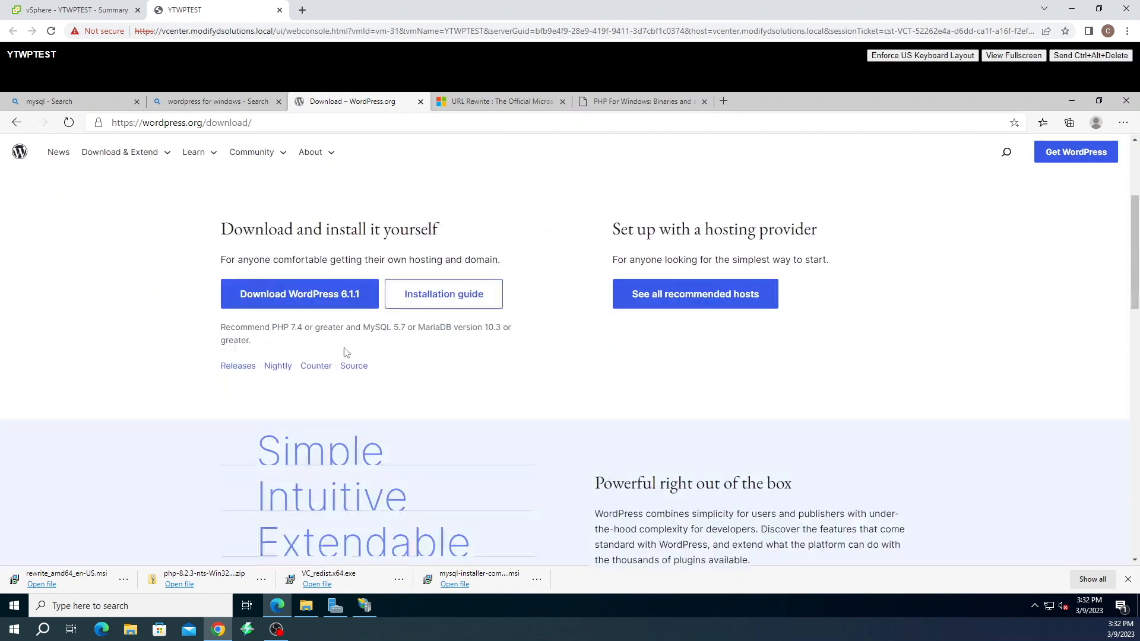
left_click(287, 303)
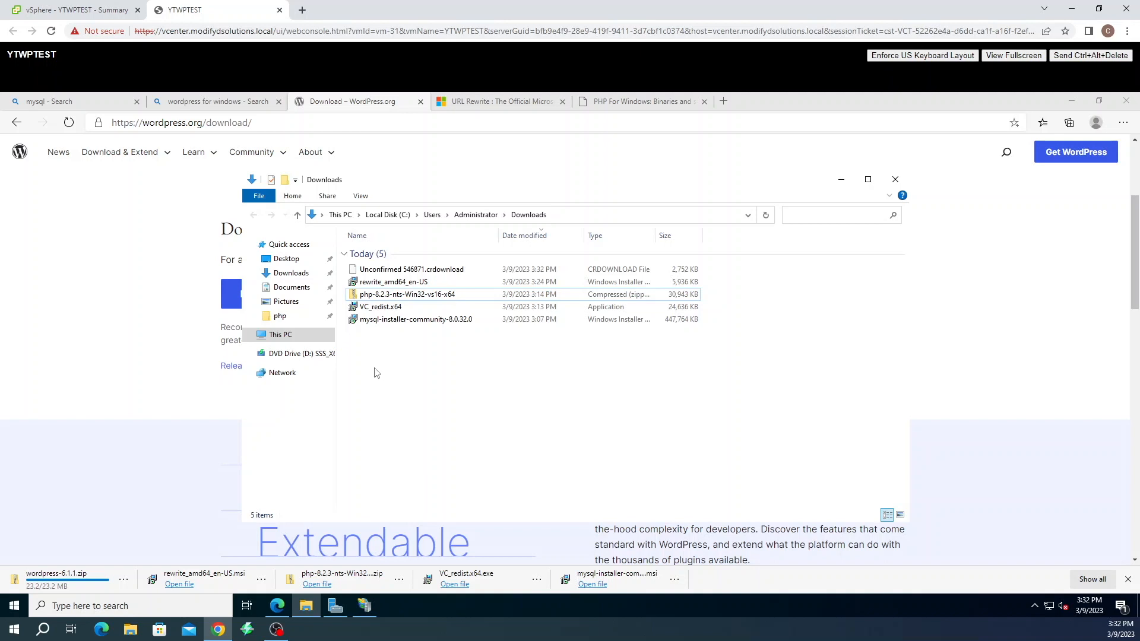
Start Extract All on the downloaded wordpress-6.1.1.zip
left_click(383, 332)
right_click(381, 333)
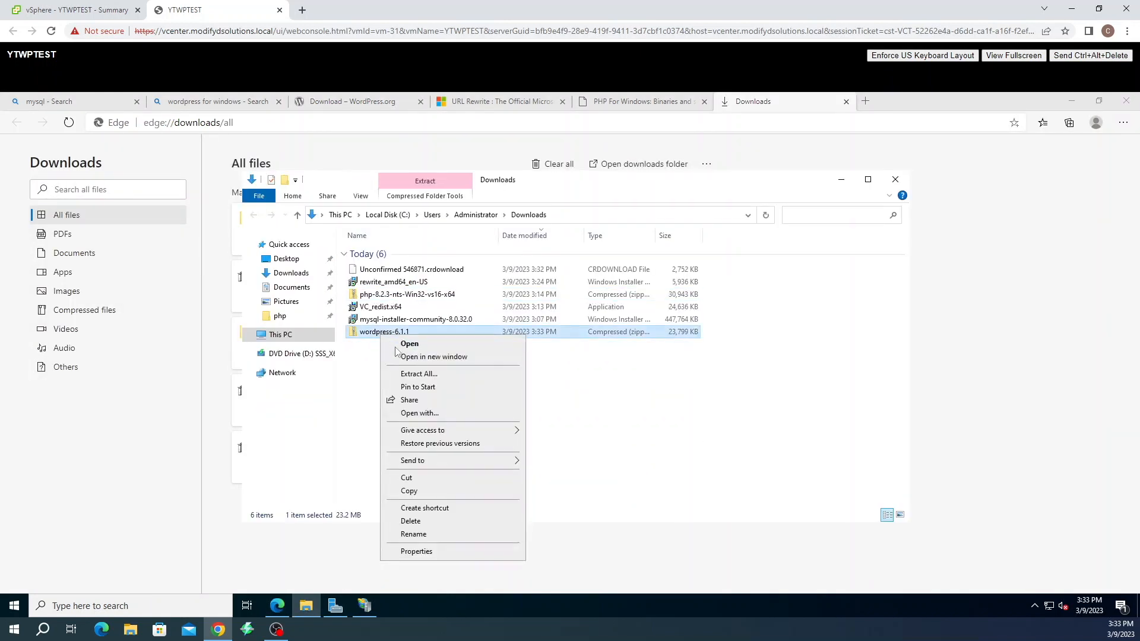
left_click(406, 377)
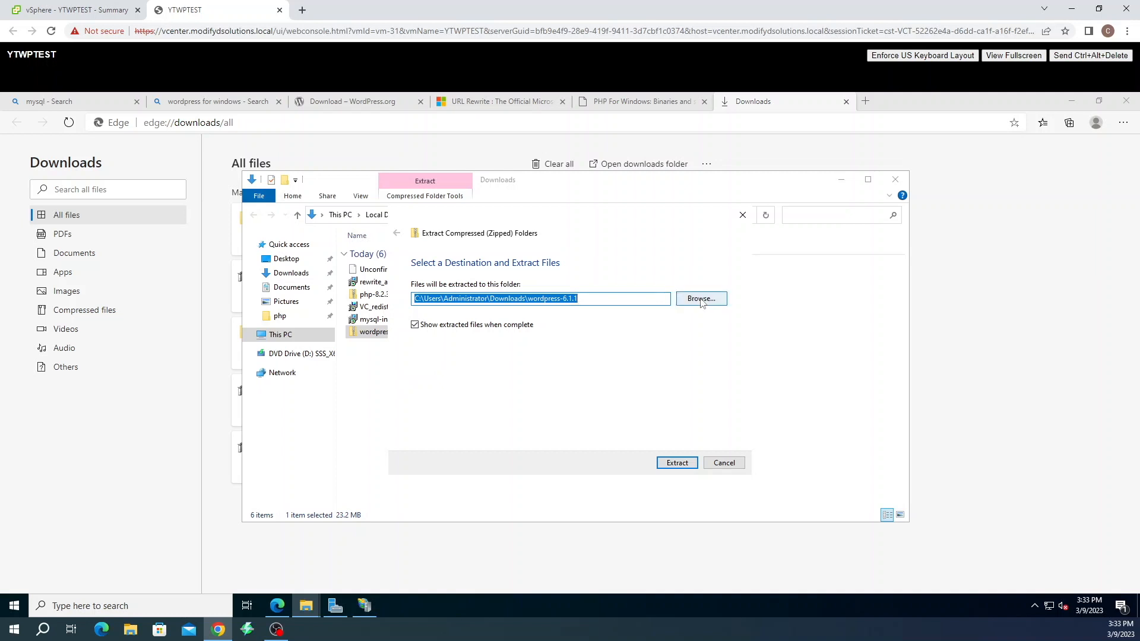
Set C:\inetpub\wwwroot as the extraction destination and extract WordPress there
left_click(700, 299)
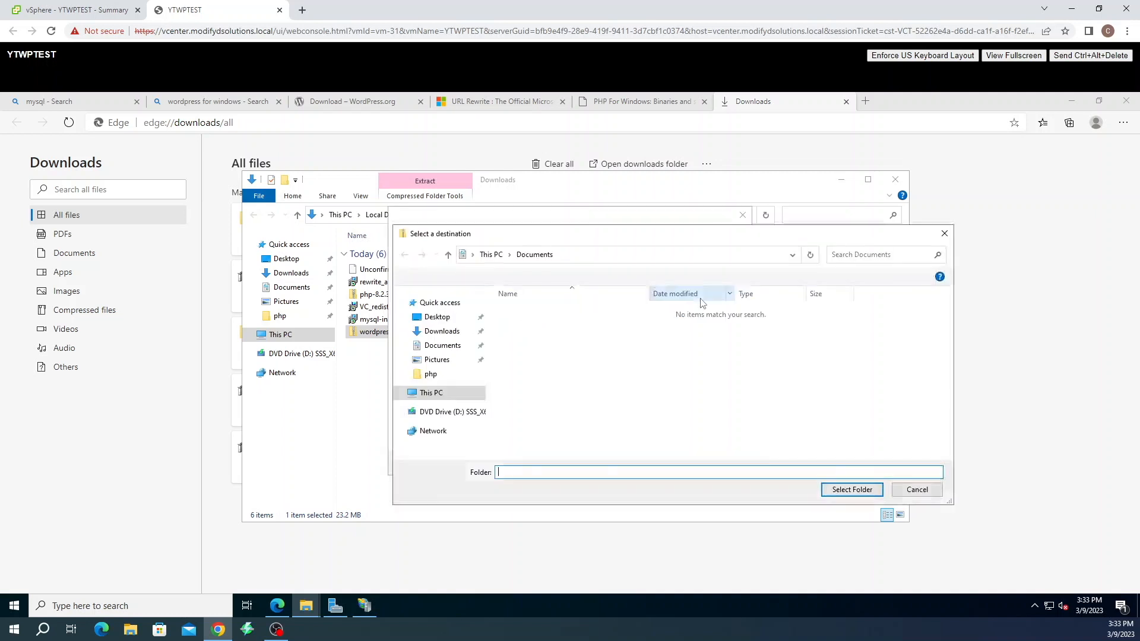
left_click(430, 393)
double_click(591, 433)
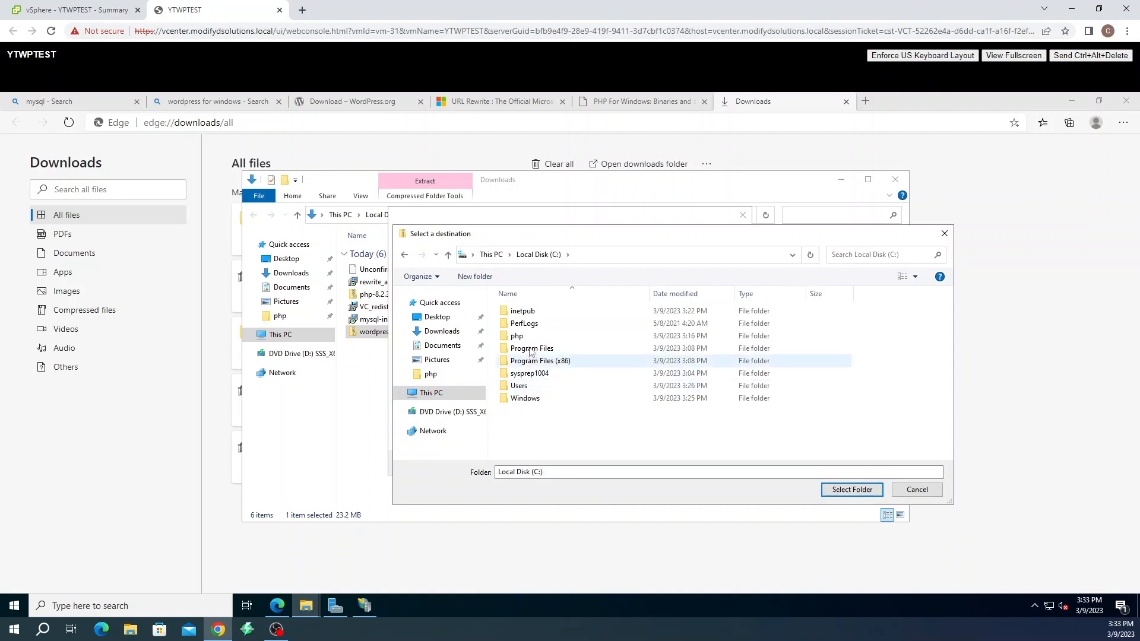
double_click(533, 313)
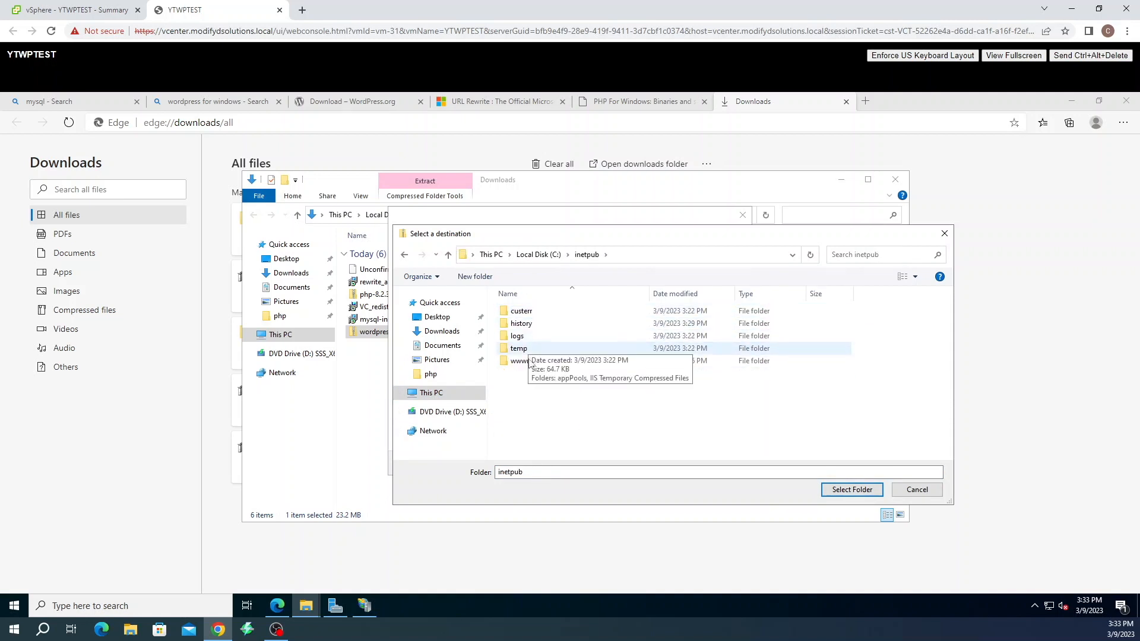
left_click(530, 363)
double_click(530, 364)
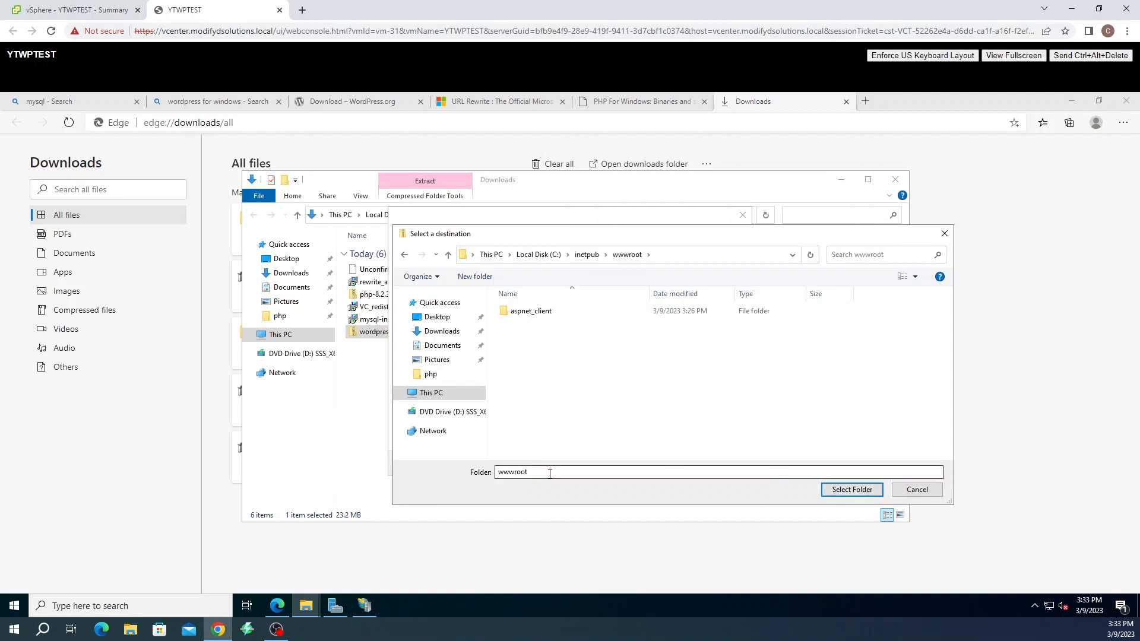
right_click(547, 356)
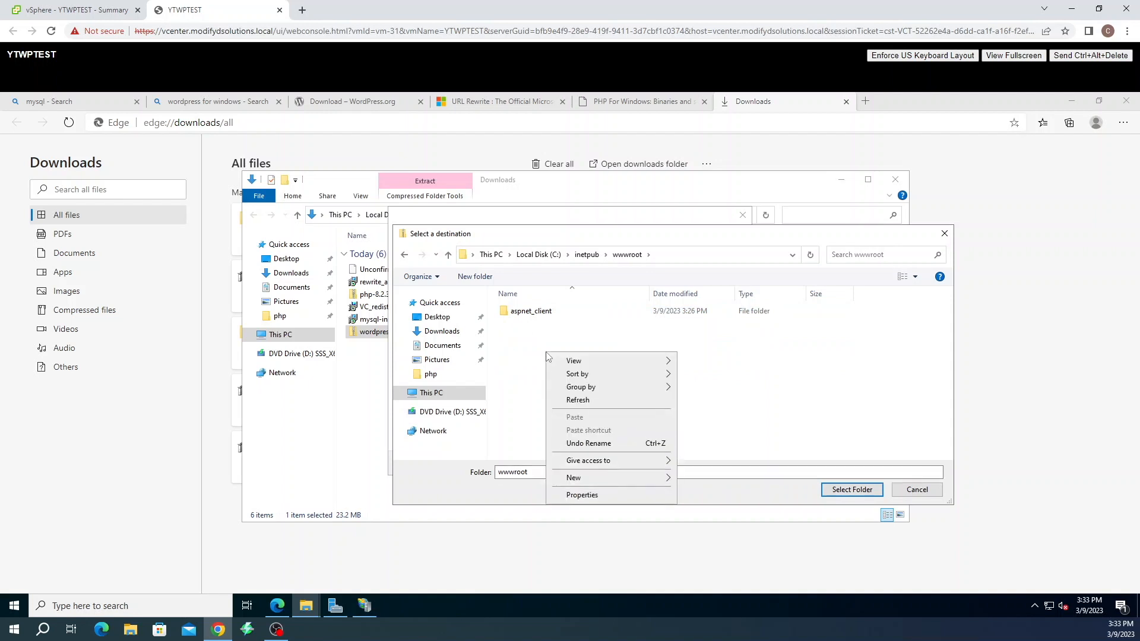
left_click(541, 356)
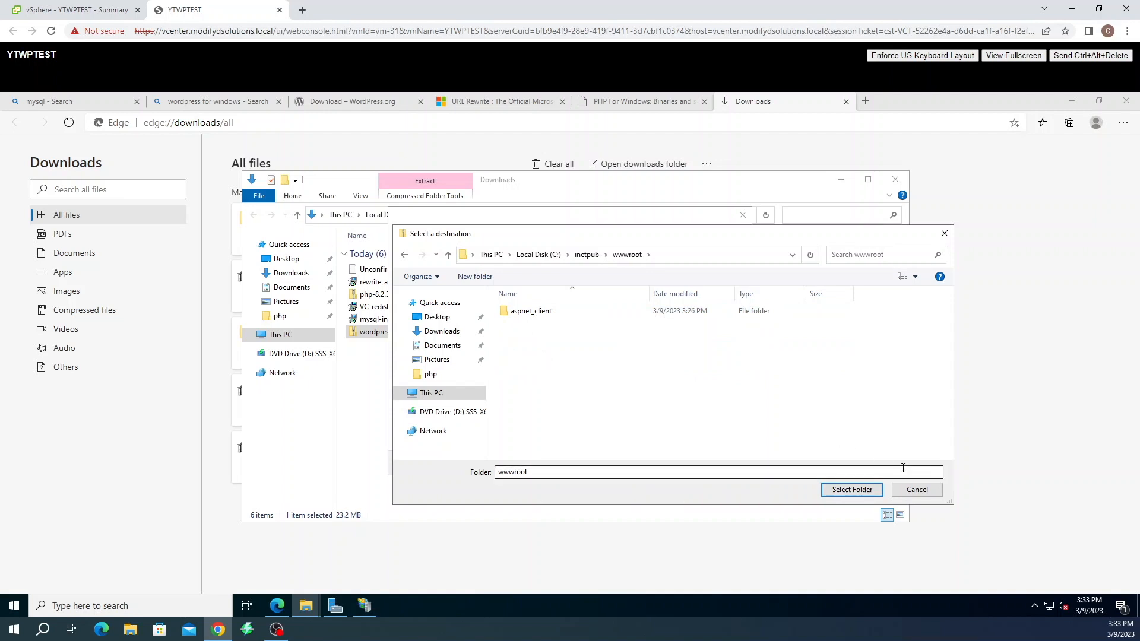
left_click(852, 490)
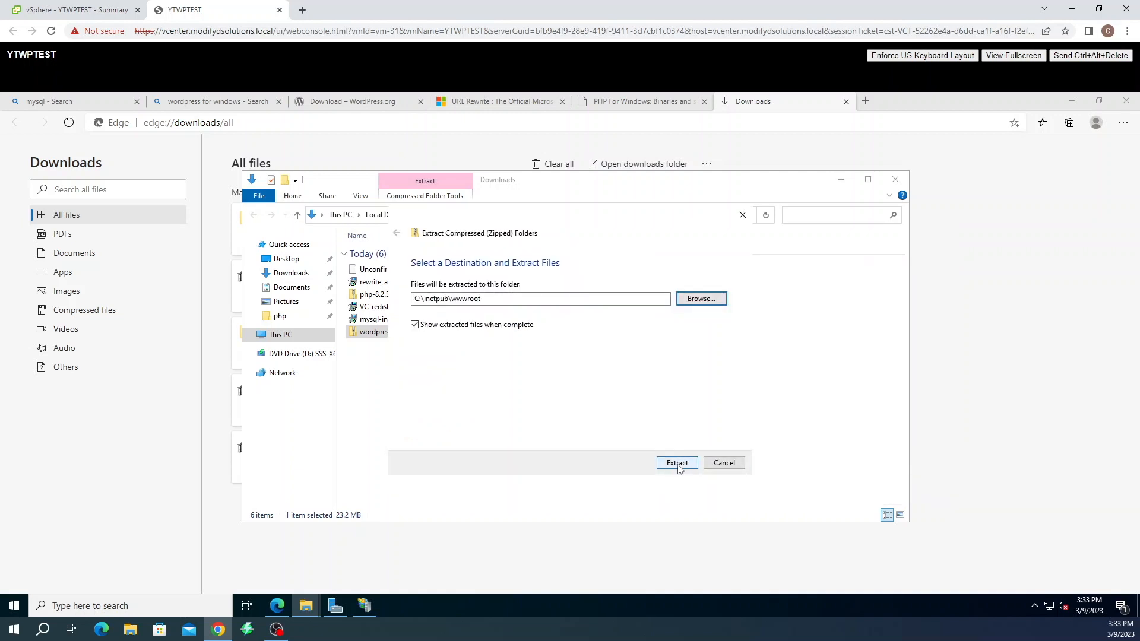
left_click(679, 466)
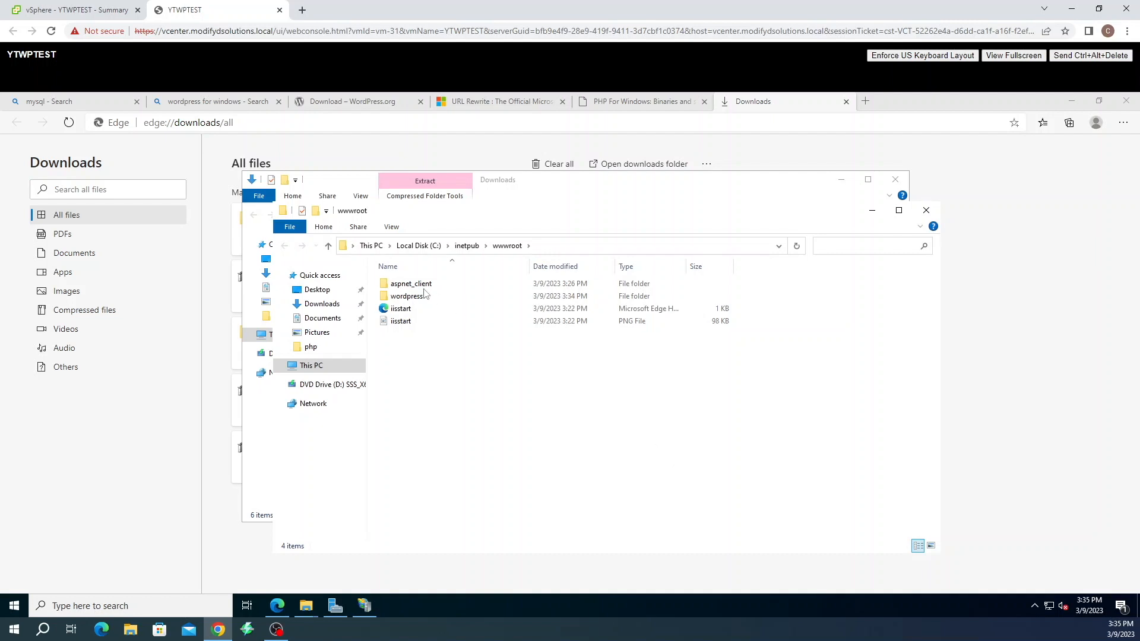
In the extracted wordpress folder, rename wp-config-sample.php to wp-config.php
double_click(409, 296)
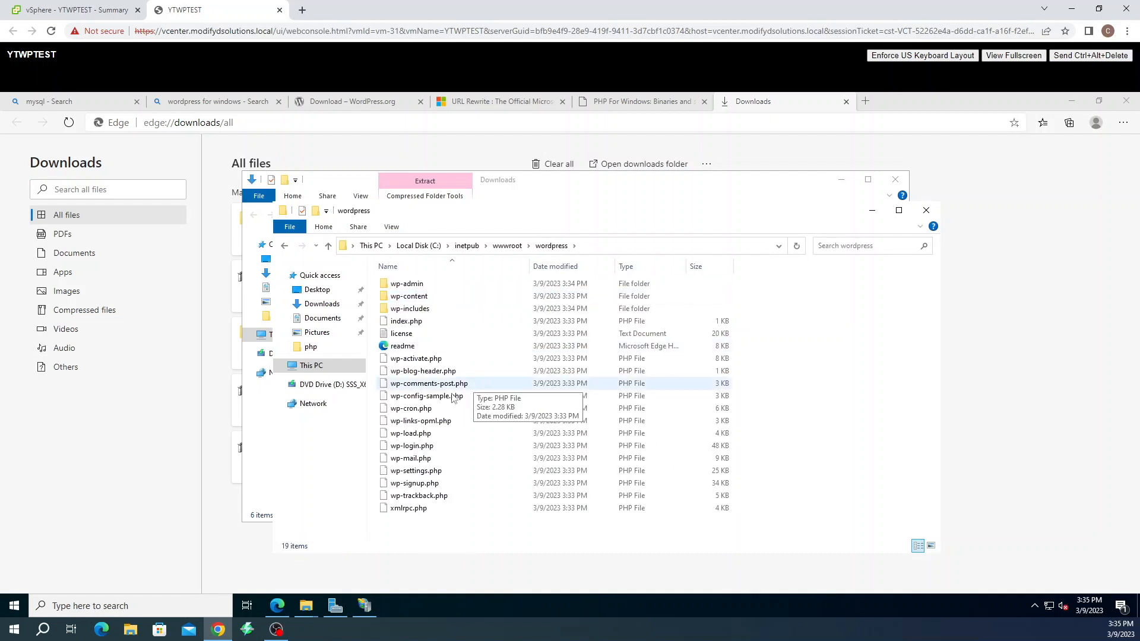
left_click(437, 398)
right_click(437, 398)
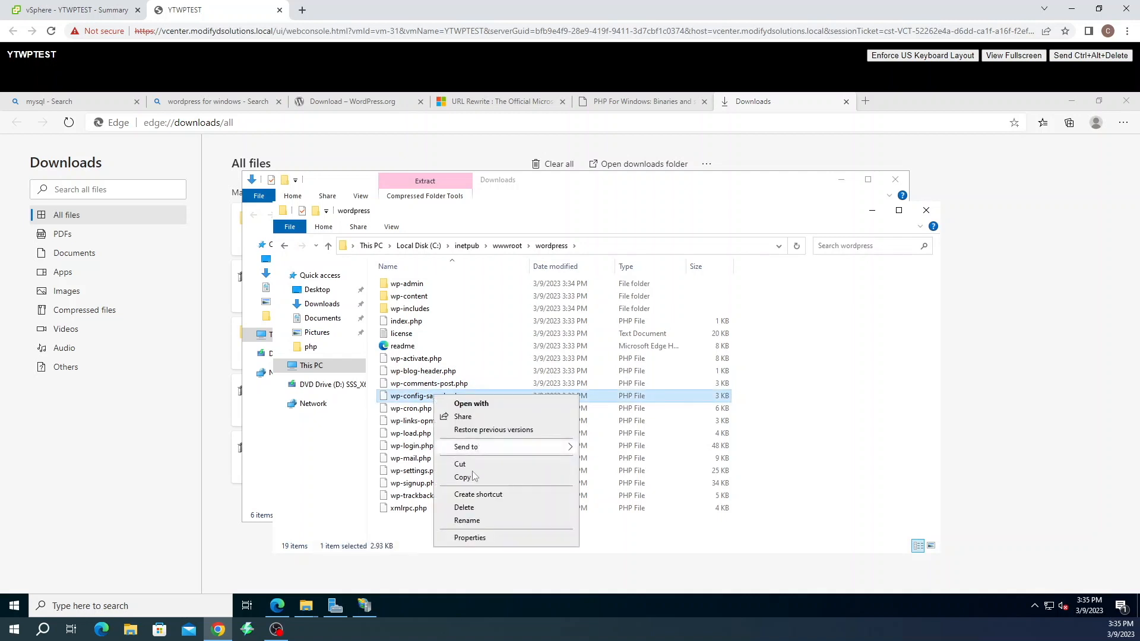
left_click(467, 521)
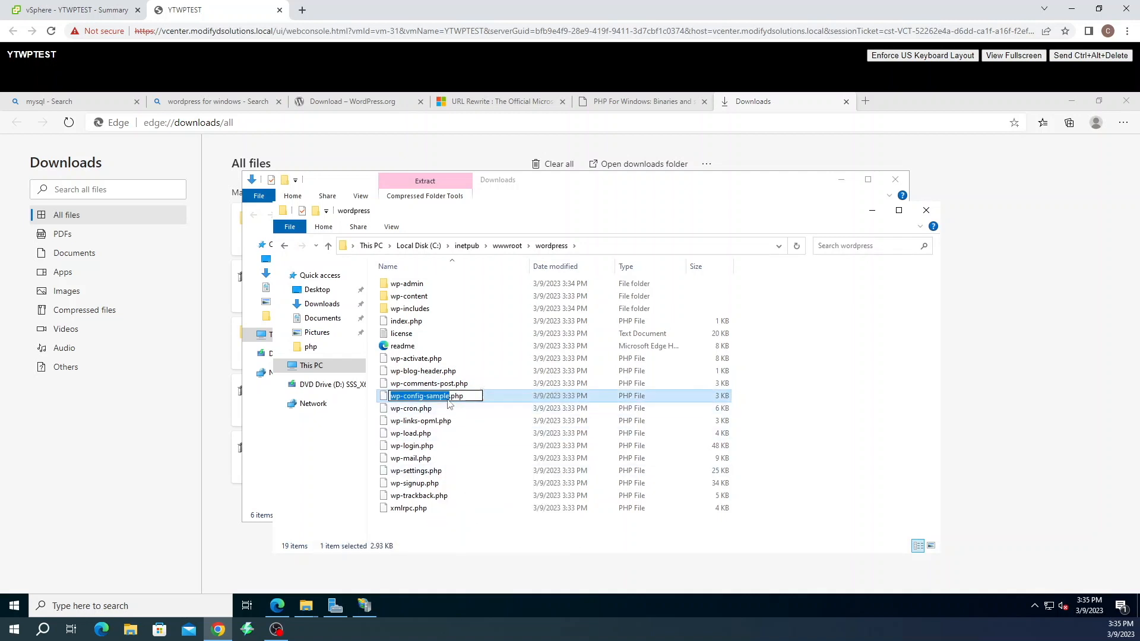
key("Right")
key("Left")
key("Left")
key("Left")
key("Left")
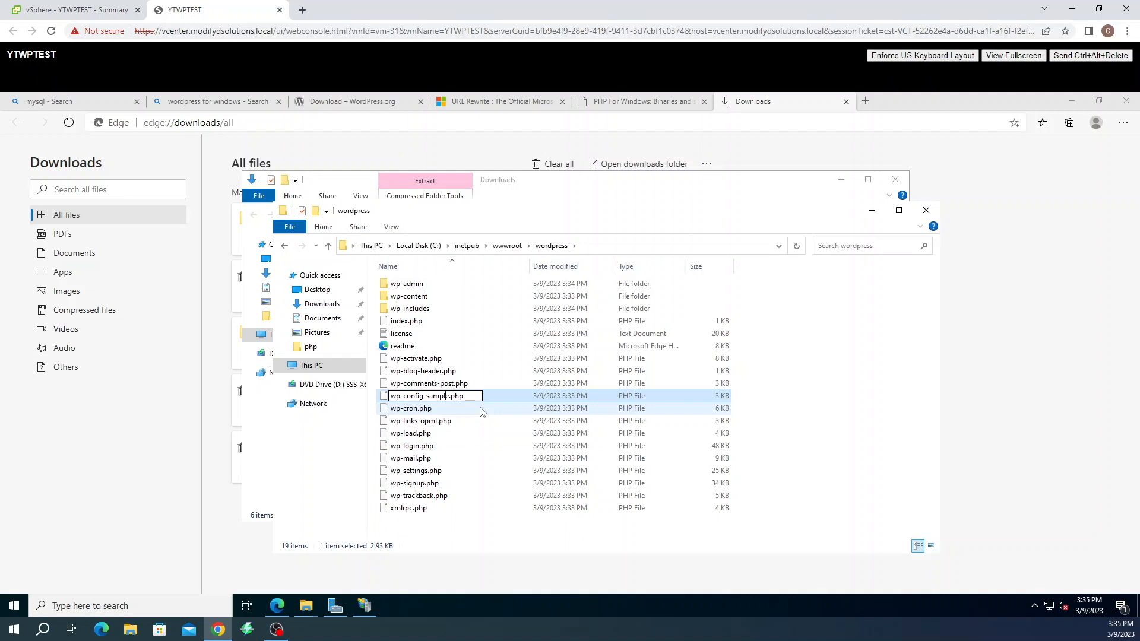
key("BackSpace")
key("BackSpace")
key("BackSpace")
key("BackSpace")
key("BackSpace")
key("BackSpace")
key("BackSpace")
key("Return")
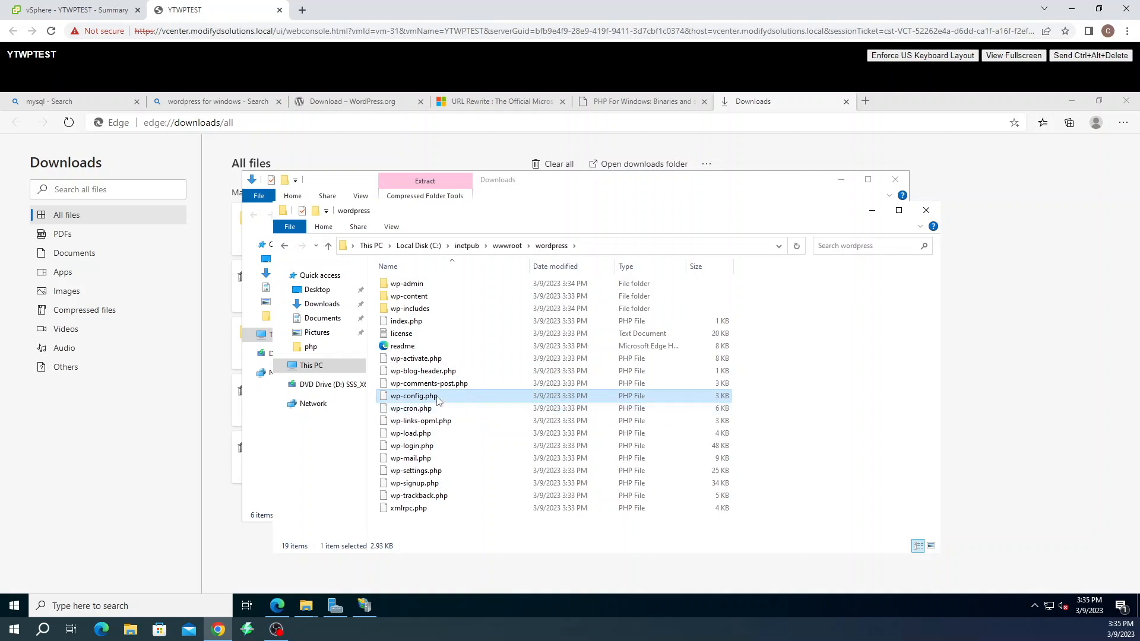
Open wp-config.php in Notepad
right_click(437, 398)
left_click(451, 407)
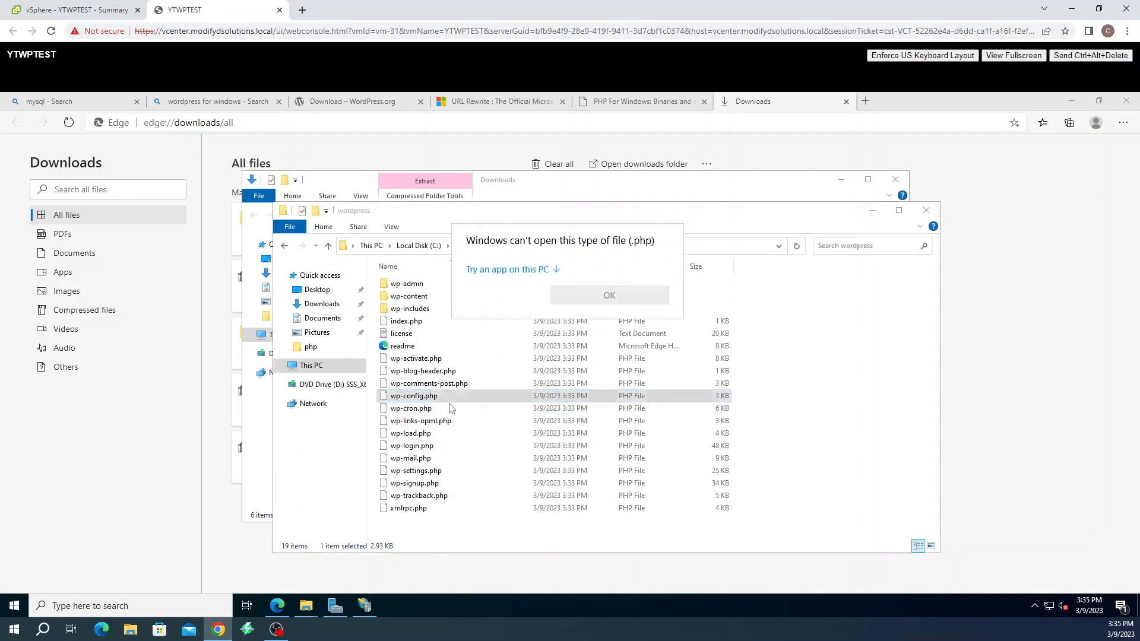
left_click(522, 271)
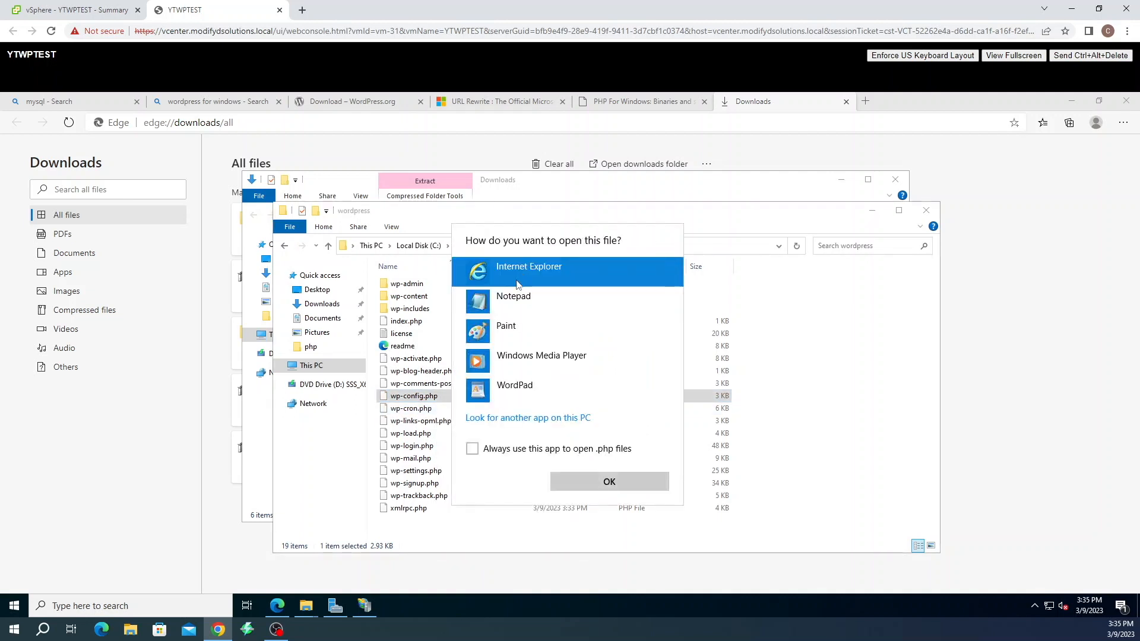
left_click(510, 301)
left_click(623, 480)
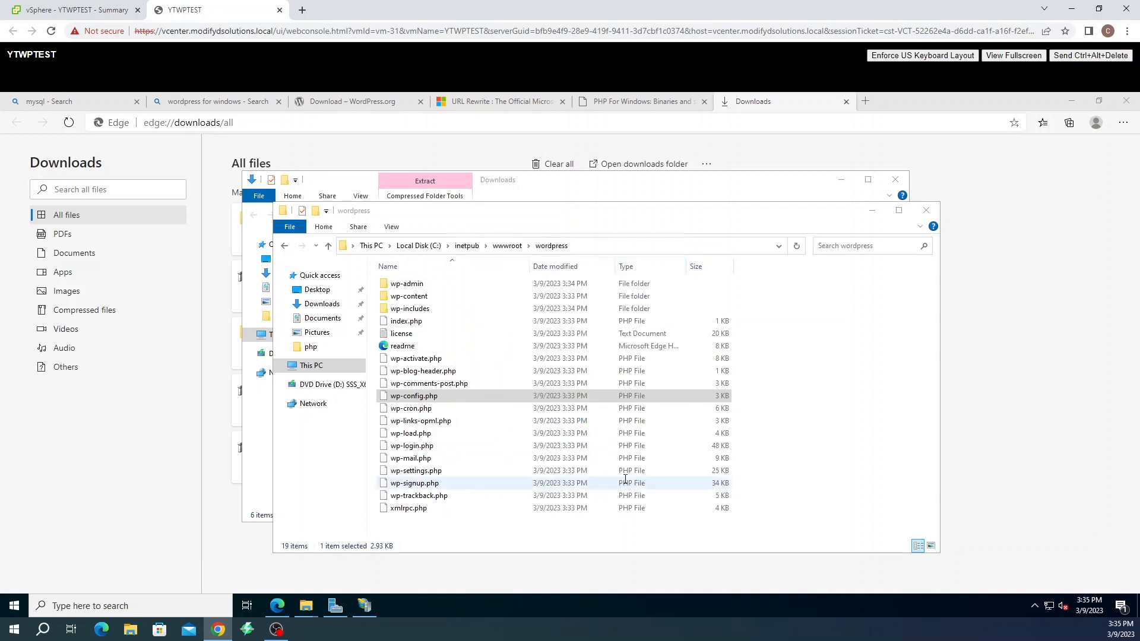
Replace the placeholder database name, user and password in wp-config.php with wordpress, wpuser and the password
scroll(284, 293, "down", 4)
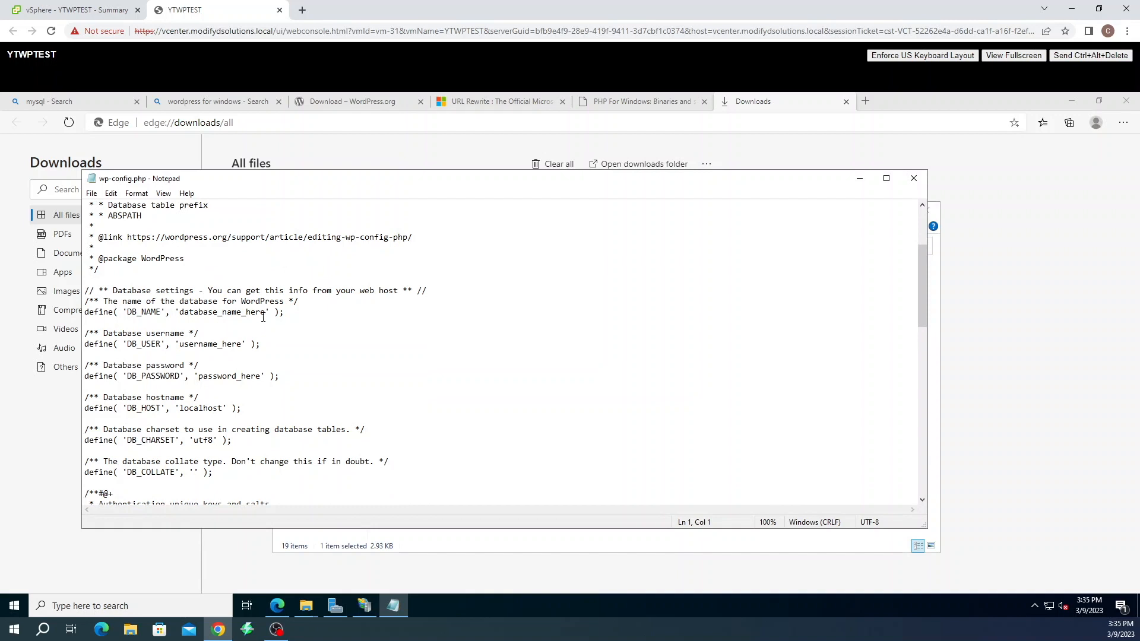
left_click_drag(263, 317, 185, 317)
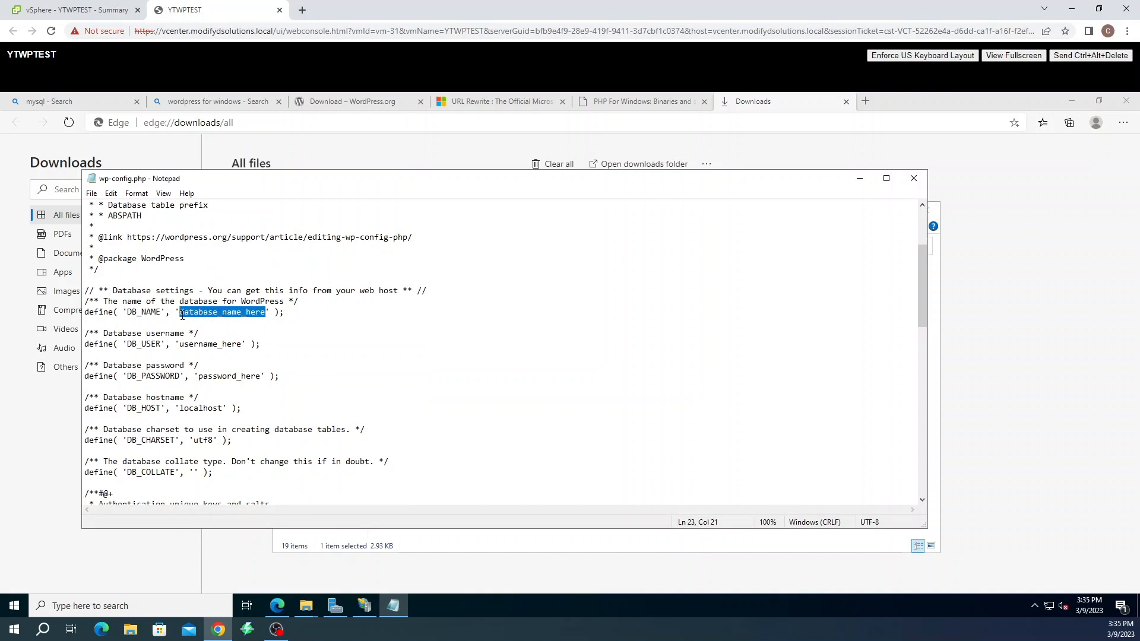
type("wordpress")
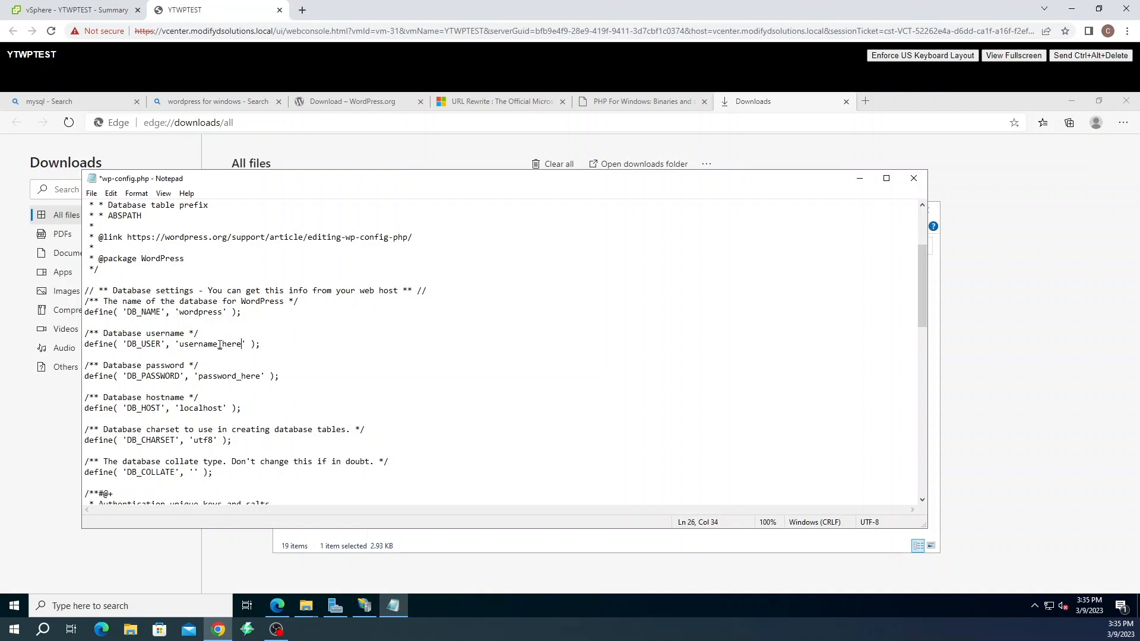
left_click_drag(219, 345, 184, 346)
type("wp")
left_click_drag(259, 378, 204, 378)
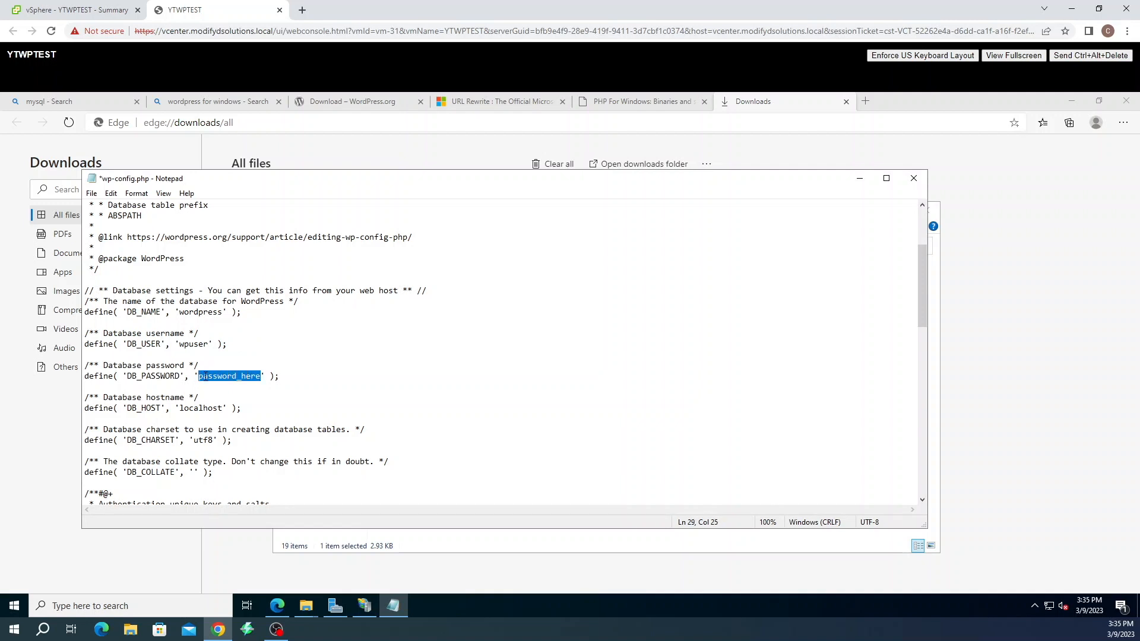
type("p")
Save wp-config.php and close Notepad
scroll(267, 412, "down", 1)
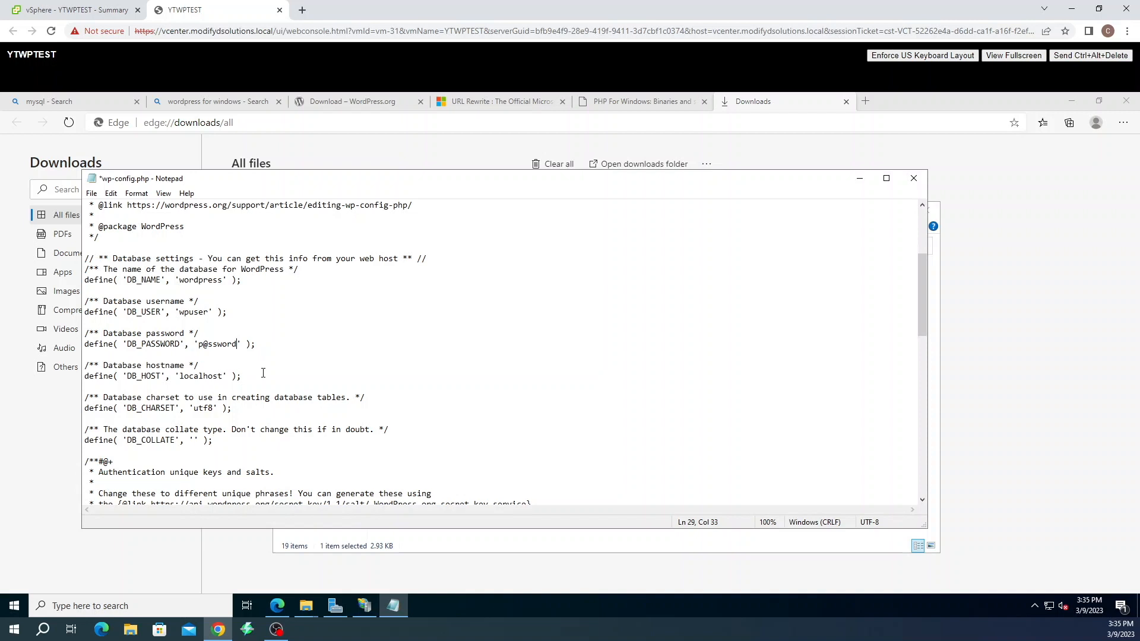
left_click(92, 194)
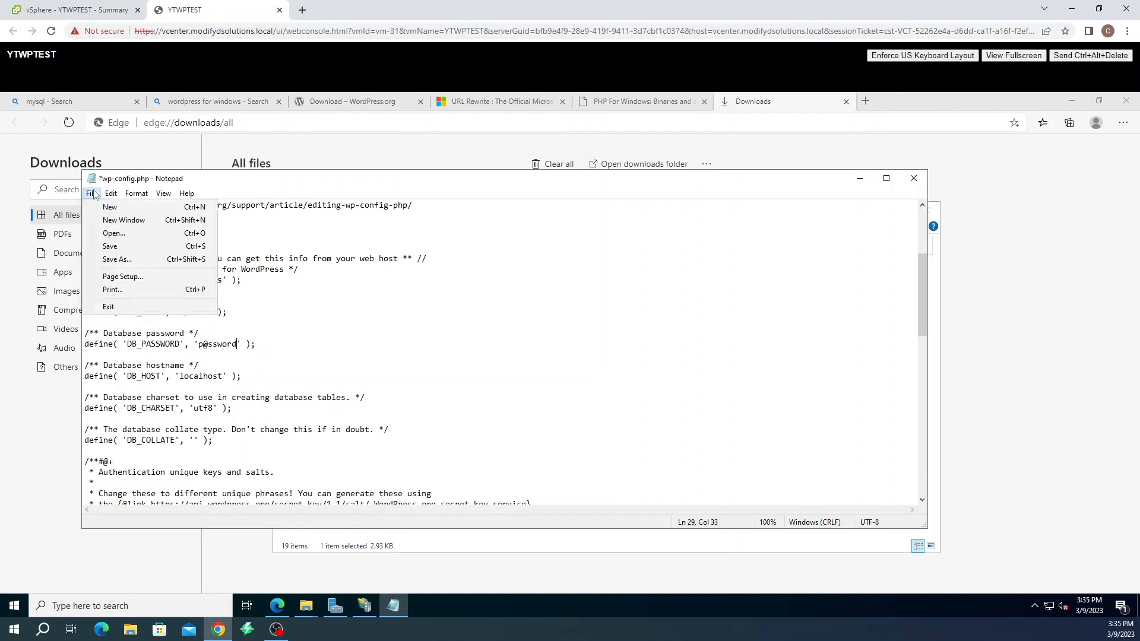
left_click(105, 246)
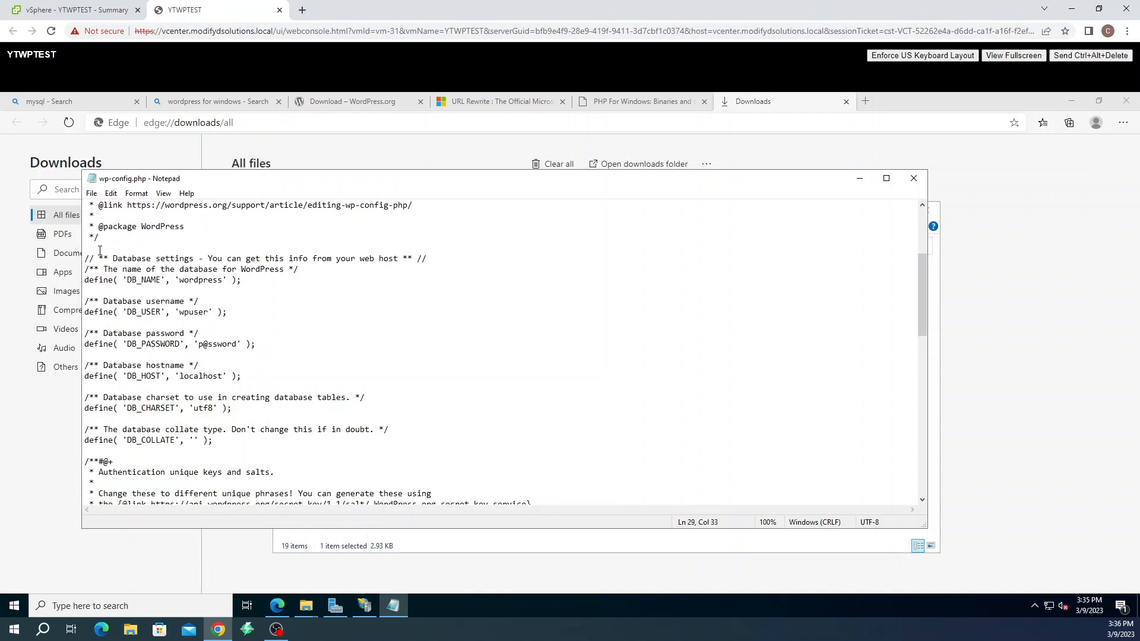
left_click(912, 178)
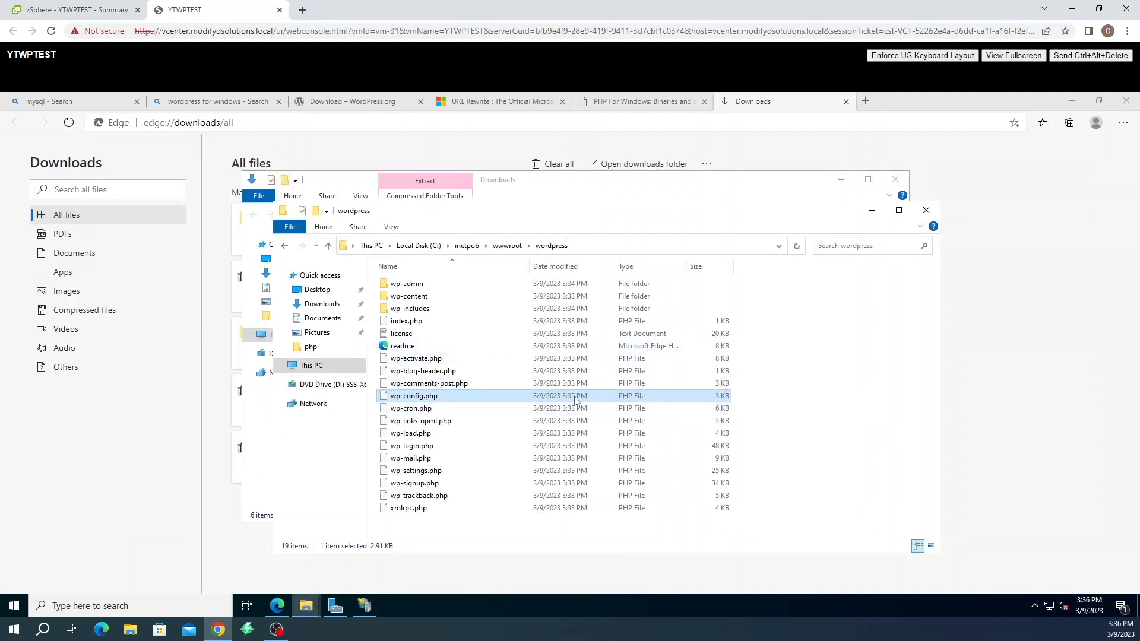
Refresh the wordpress folder, then open wp-admin and scroll through its 99 items
right_click(800, 391)
left_click(822, 439)
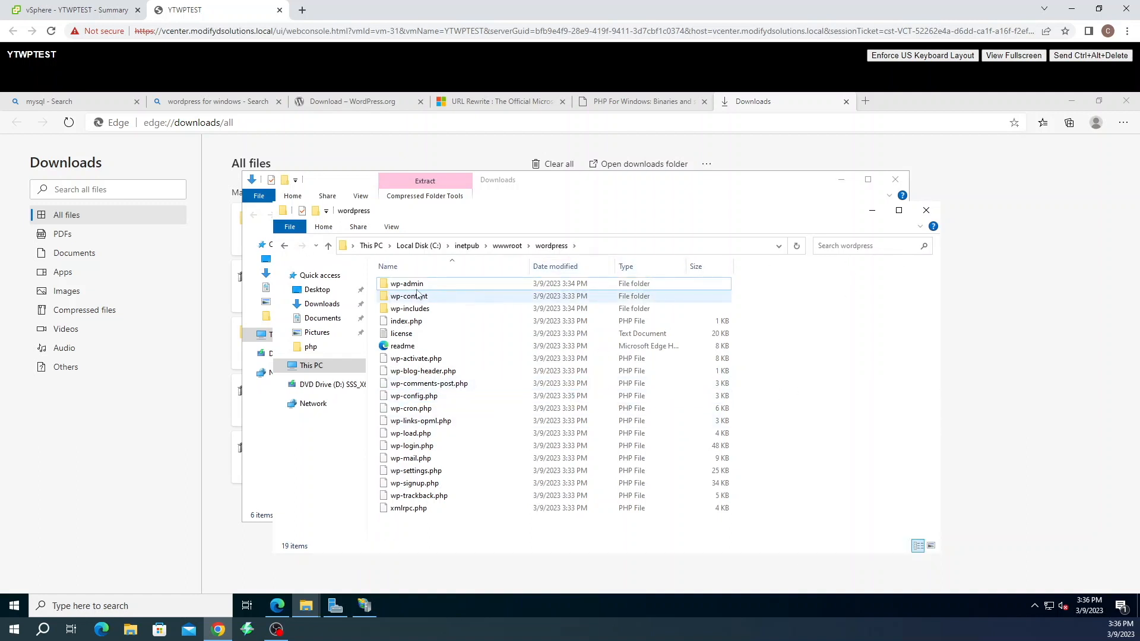
left_click(415, 286)
double_click(416, 286)
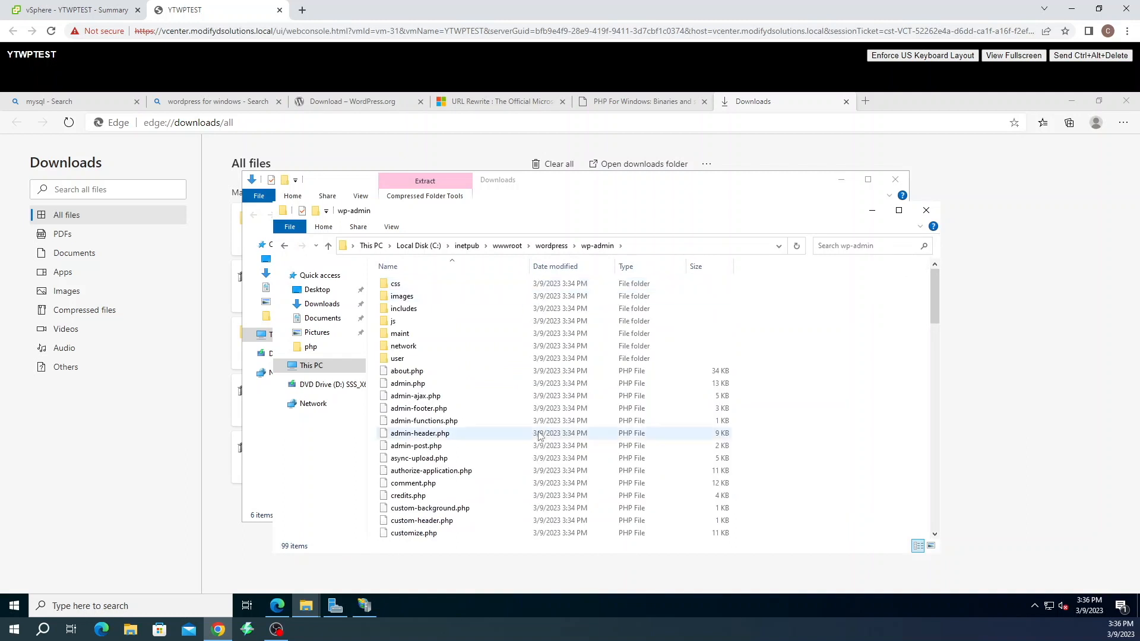
scroll(542, 431, "down", 2)
scroll(542, 432, "down", 6)
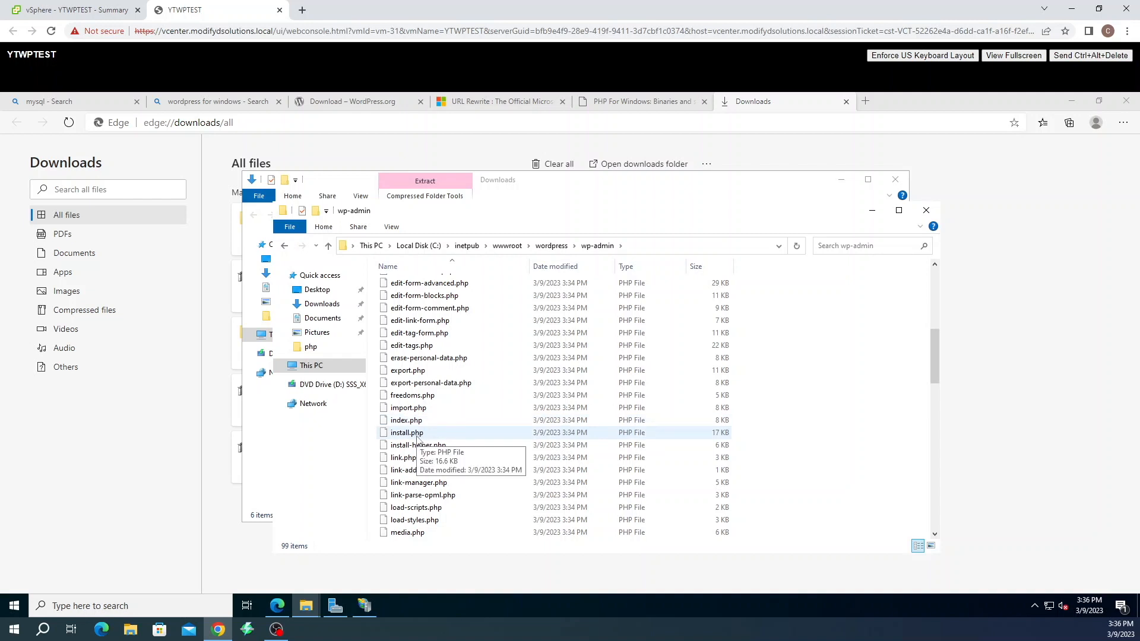
left_click(867, 102)
left_click(868, 102)
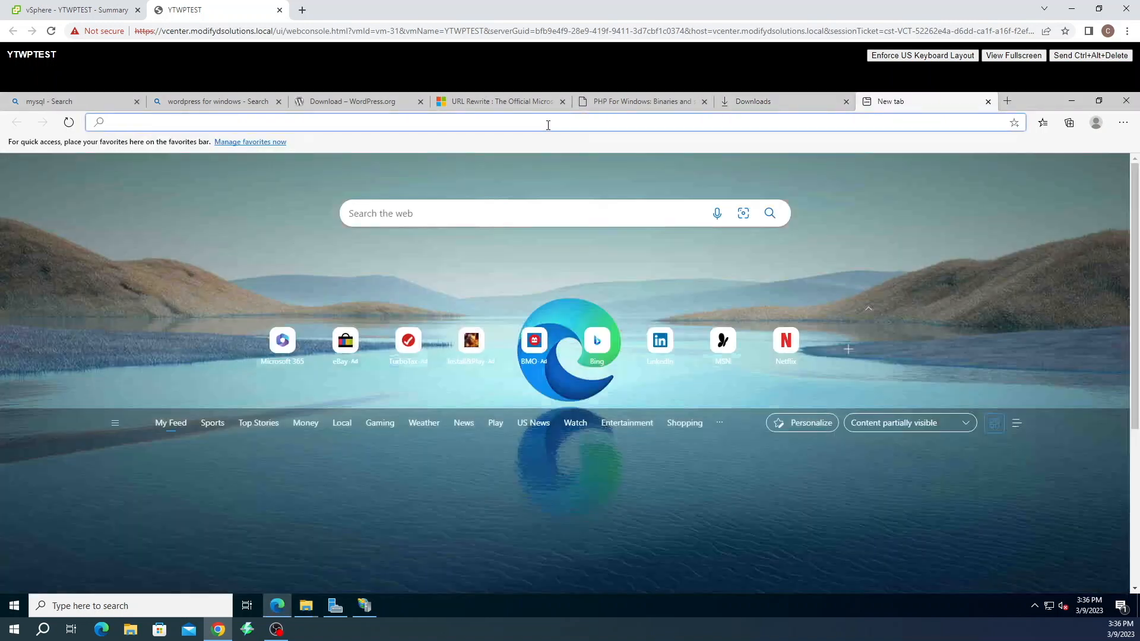
type("http:")
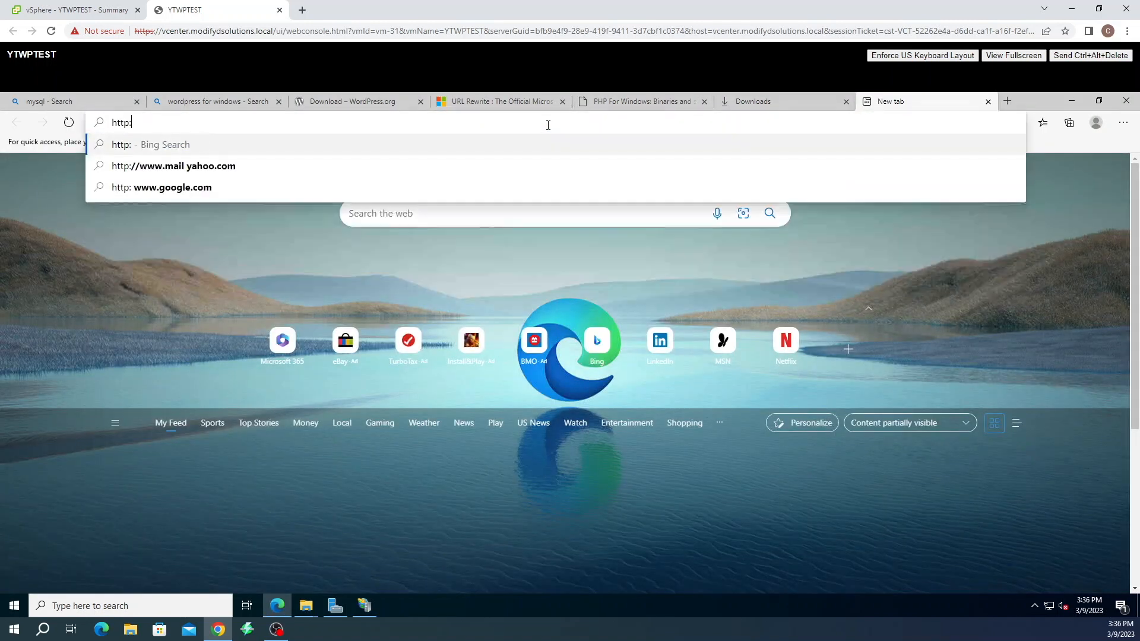
type("//local")
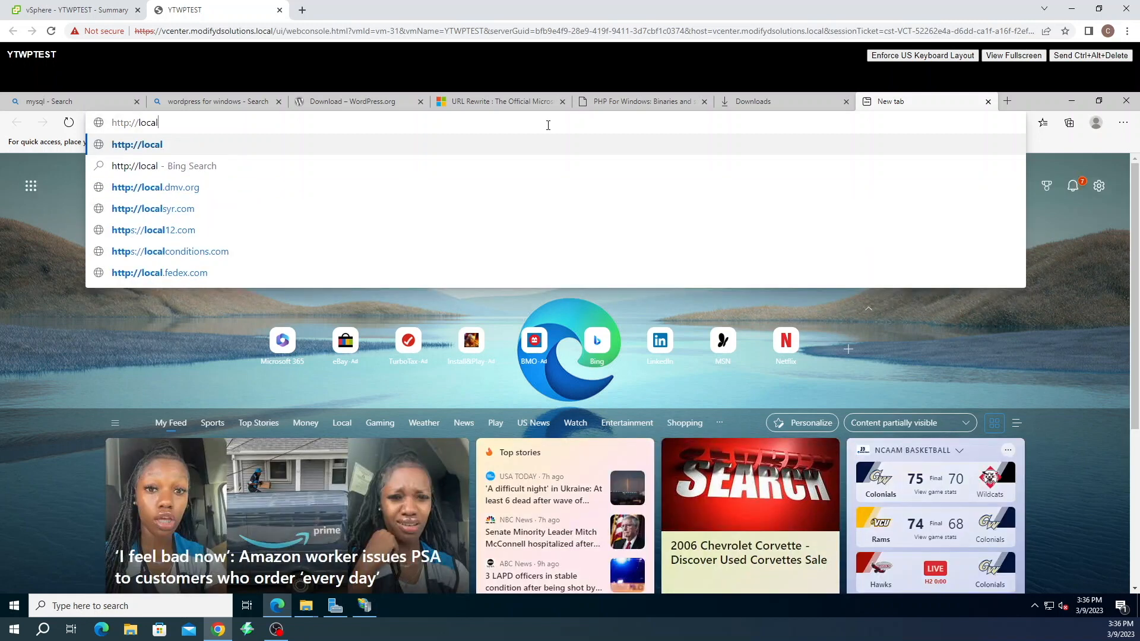
type("host/wo")
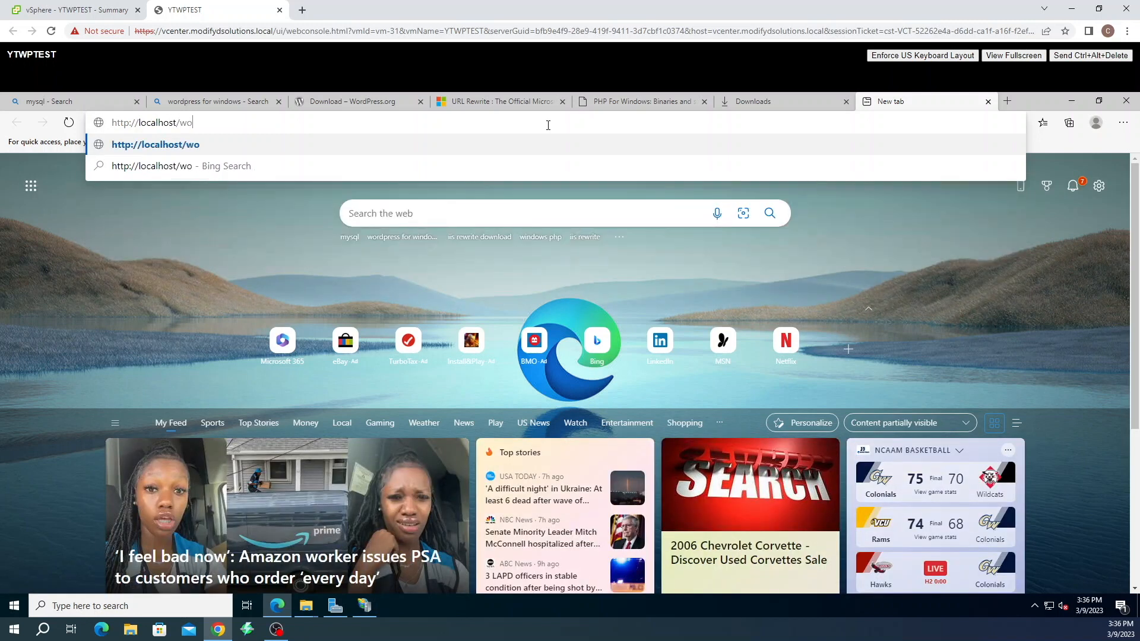
type("rdpress/")
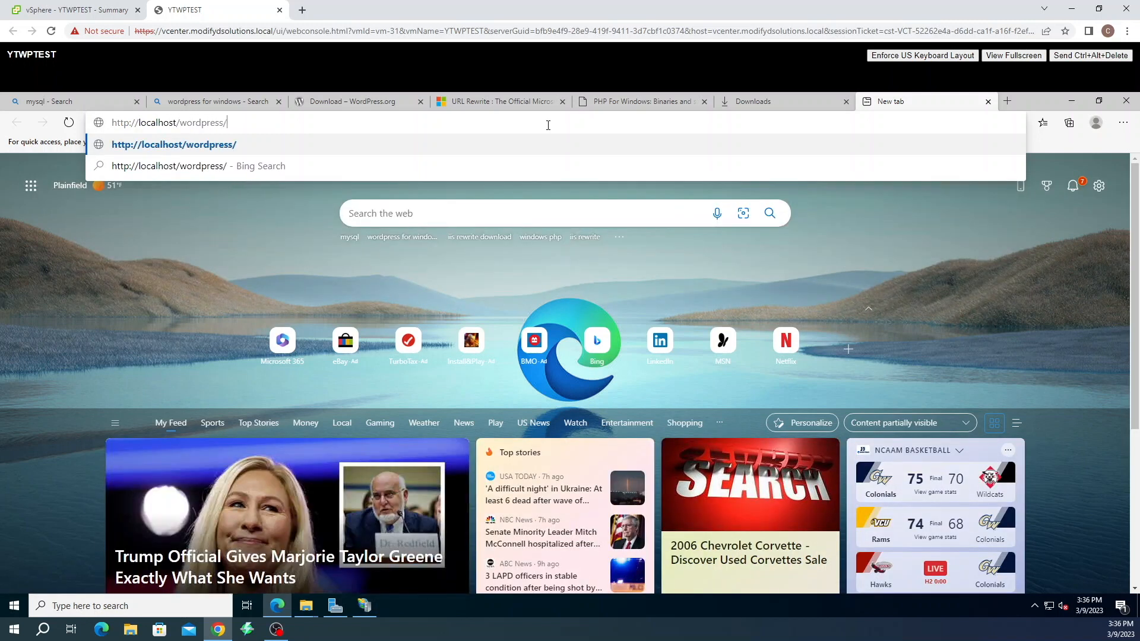
type("wp-admin")
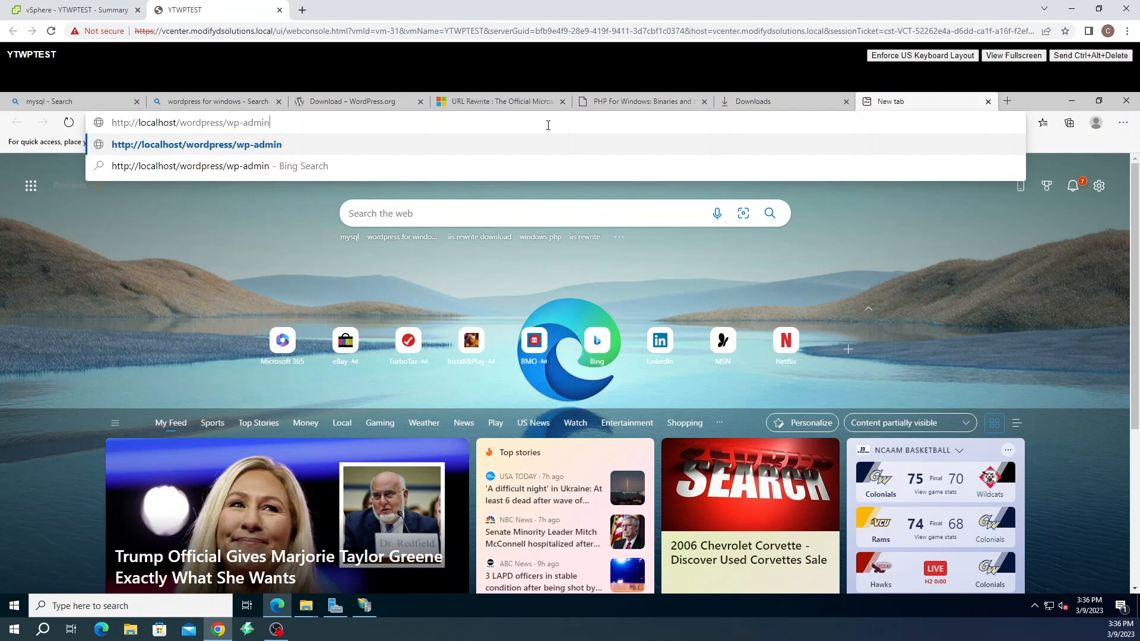
type("/insta")
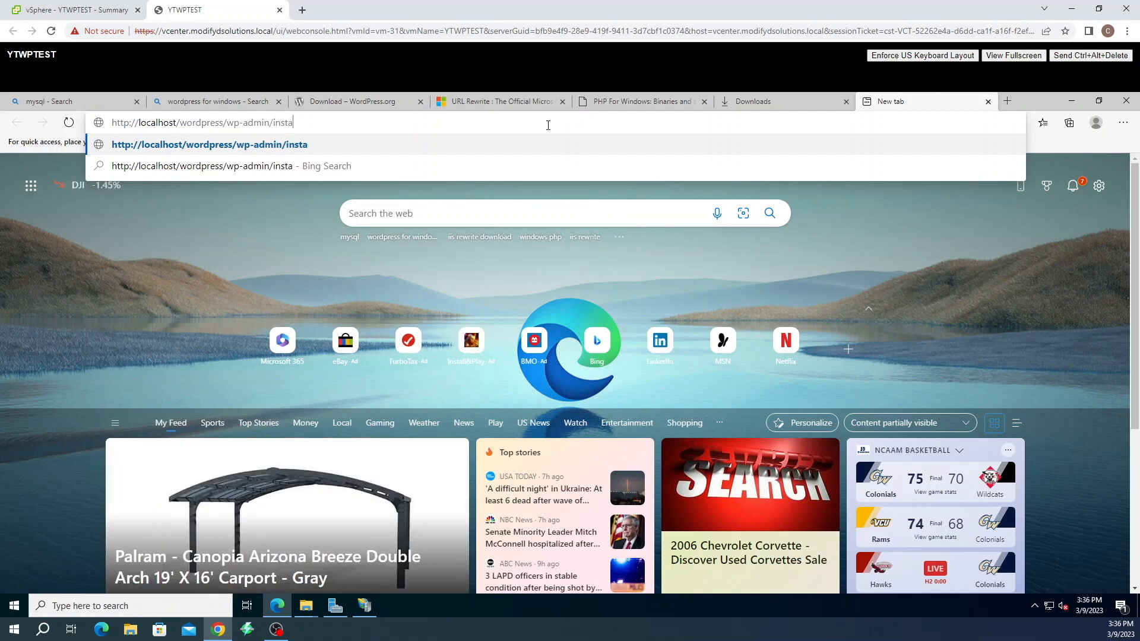
type("ll.php")
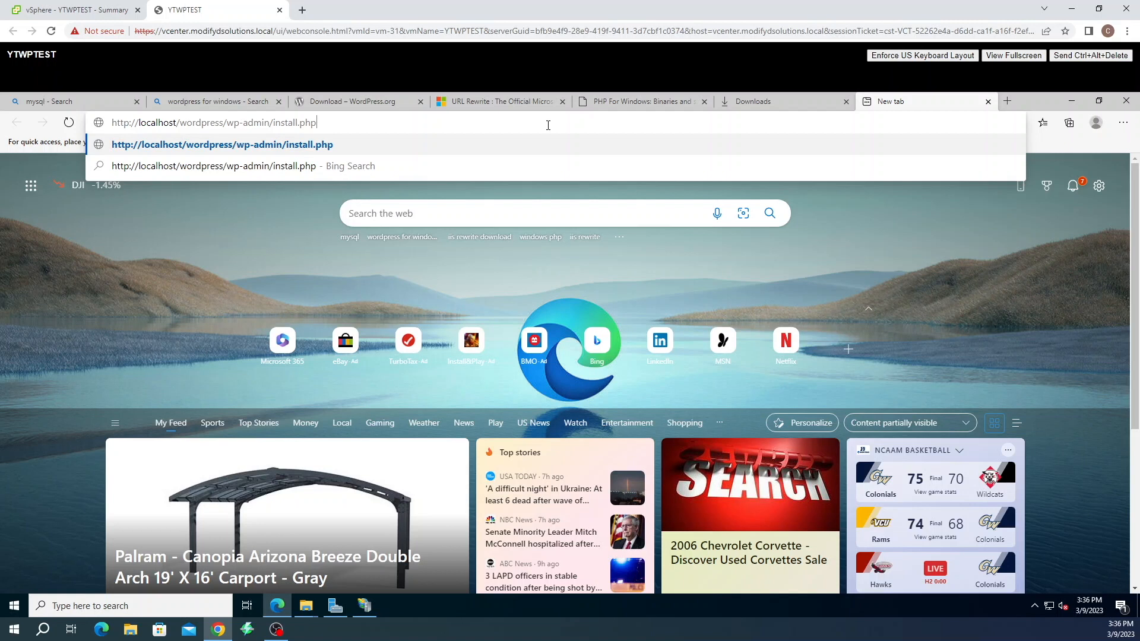
key("Return")
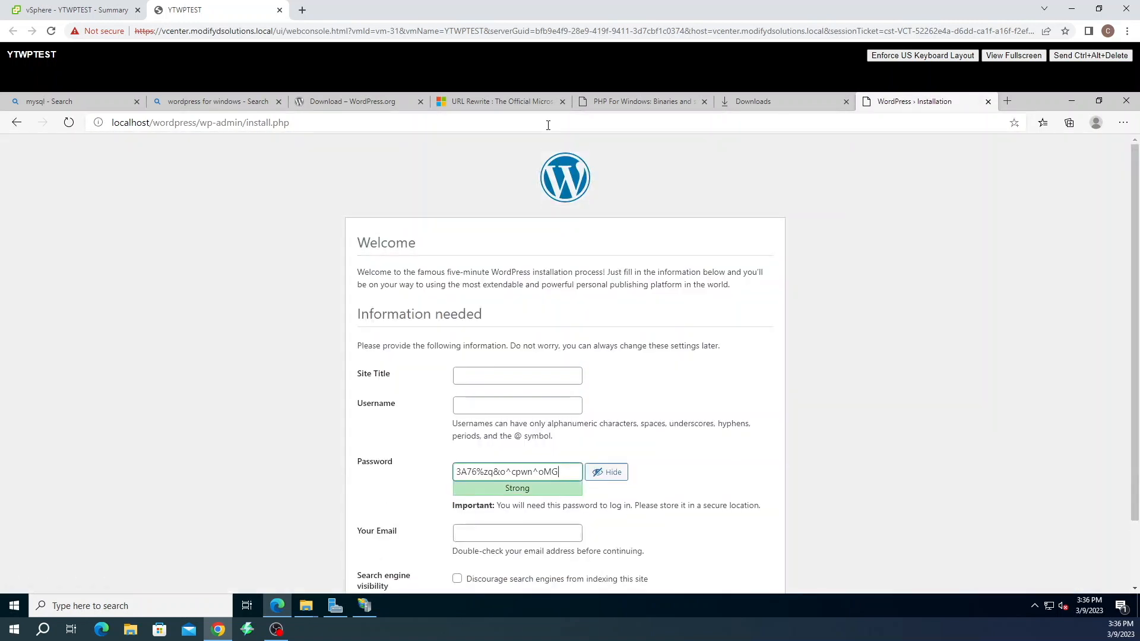
scroll(640, 356, "down", 2)
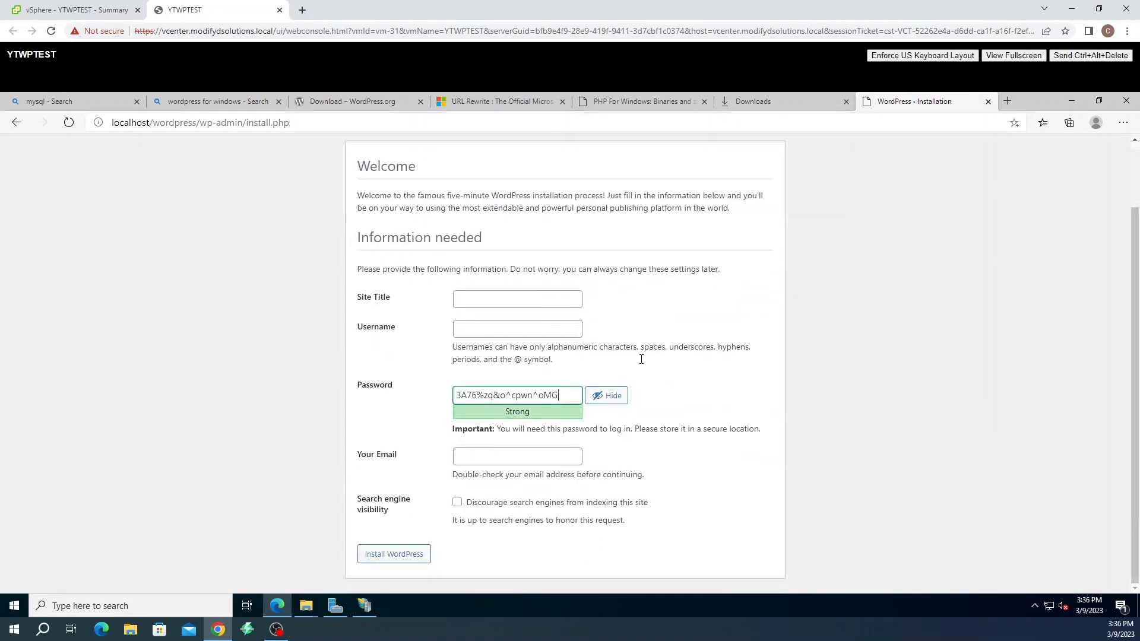
Enter the site title 'YouTube Wordpress Test' and an admin username
left_click(530, 298)
type("Yo")
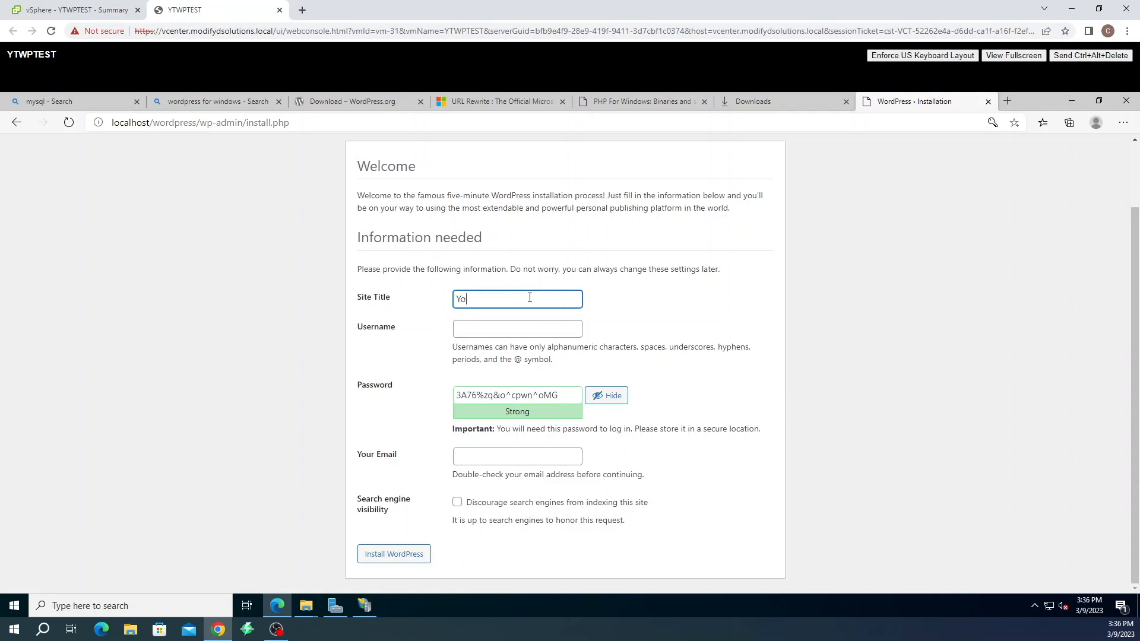
type("uTube Wordpress Test")
left_click(547, 323)
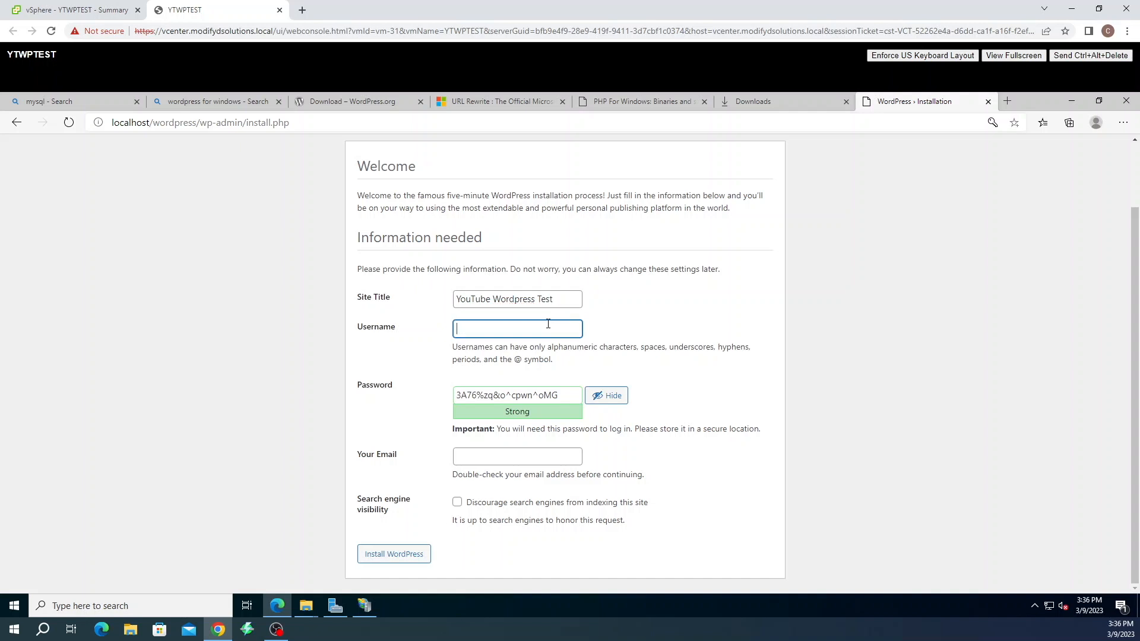
type("test")
Replace the generated password, add an admin e-mail, confirm the weak password and install WordPress
double_click(530, 394)
left_click_drag(568, 394, 411, 397)
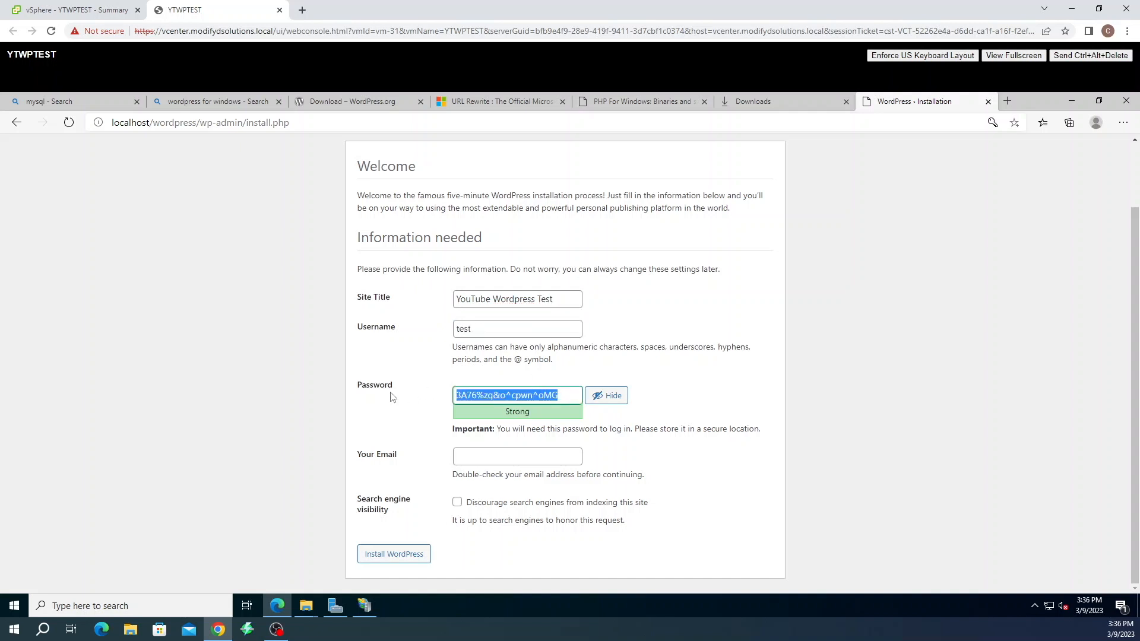
type("test")
left_click(490, 482)
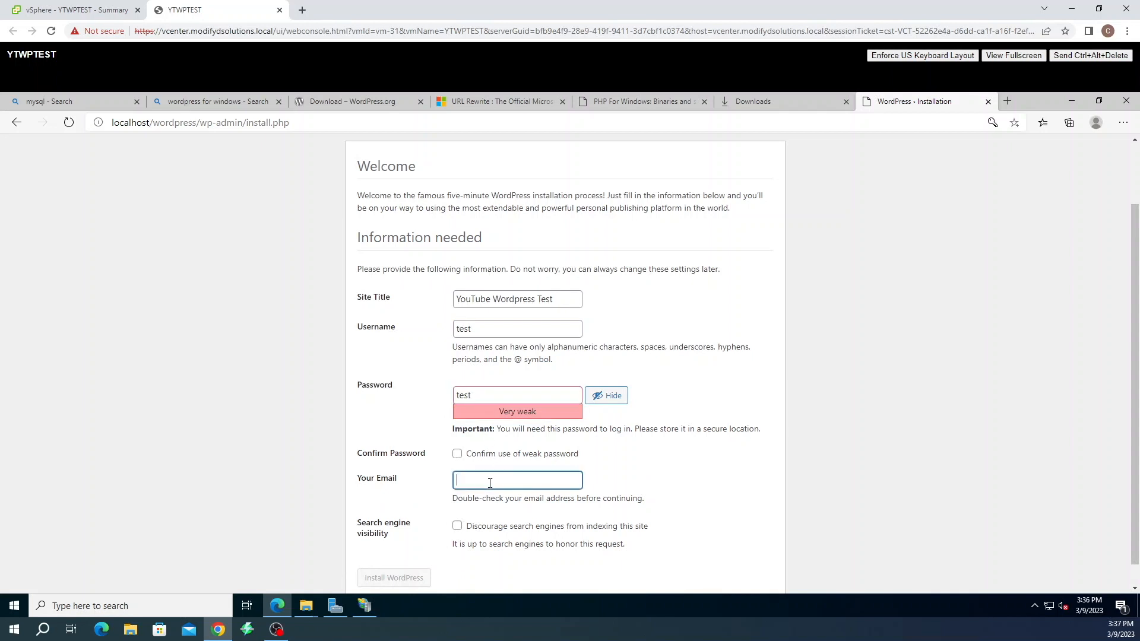
type("test@test.com")
scroll(505, 460, "down", 1)
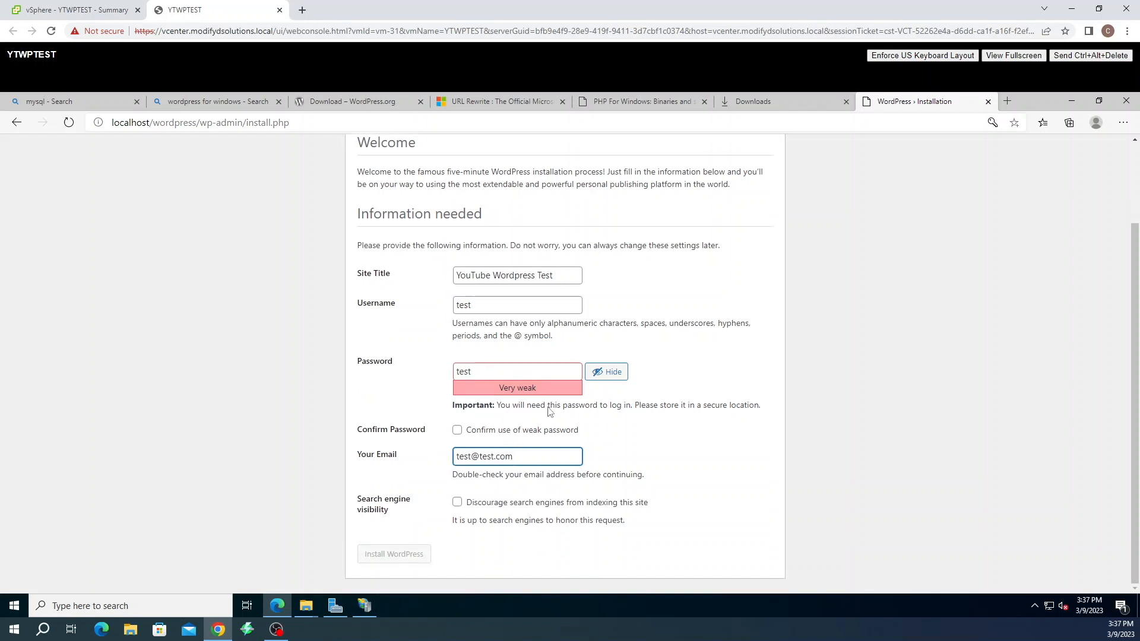
left_click(457, 431)
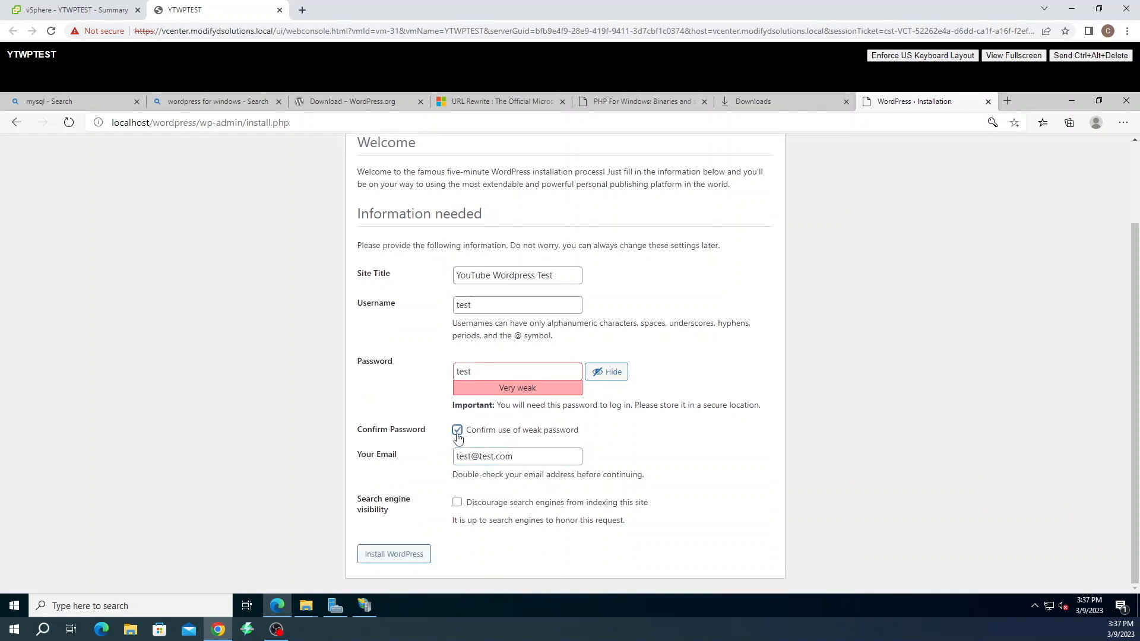
left_click(402, 554)
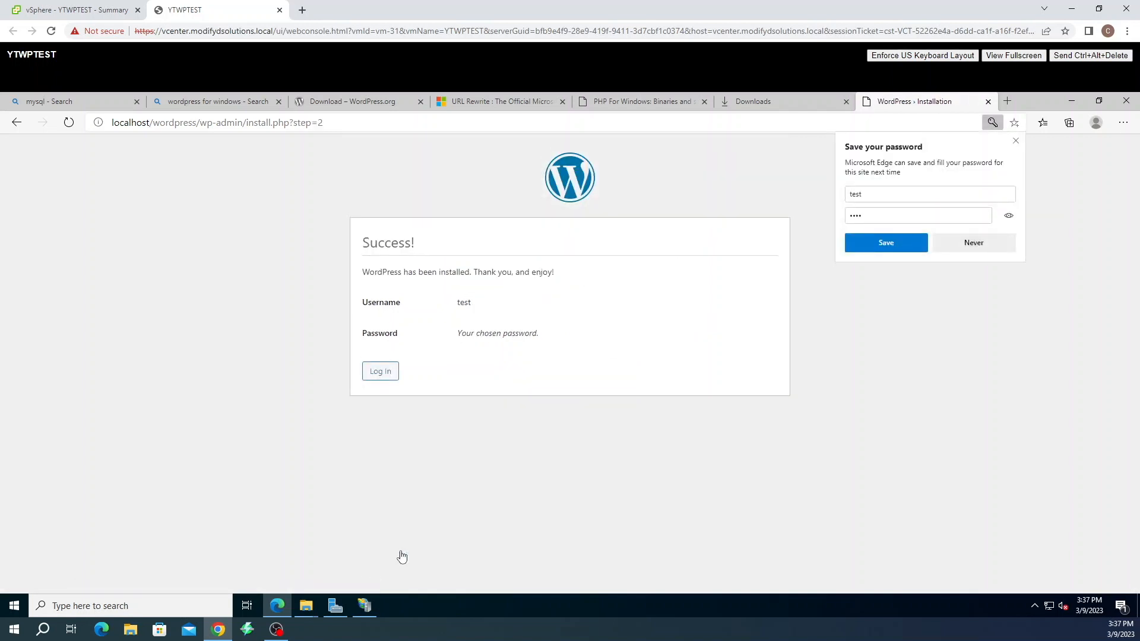
Decline Edge's password-saving prompt and log in with the admin username and password
left_click(973, 243)
left_click(380, 371)
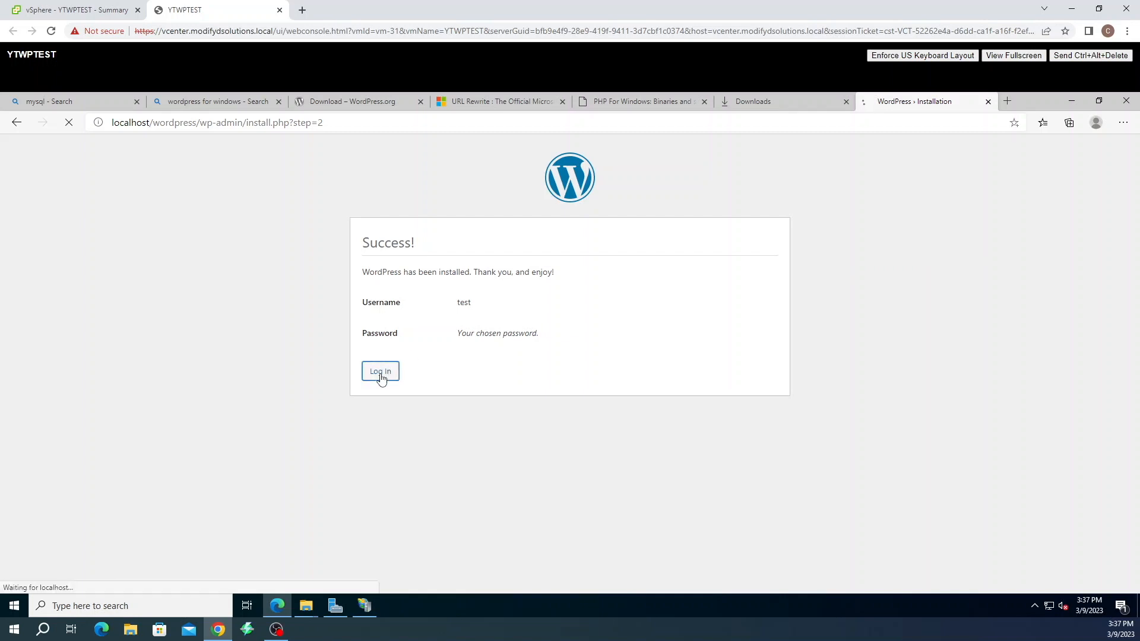
left_click(539, 301)
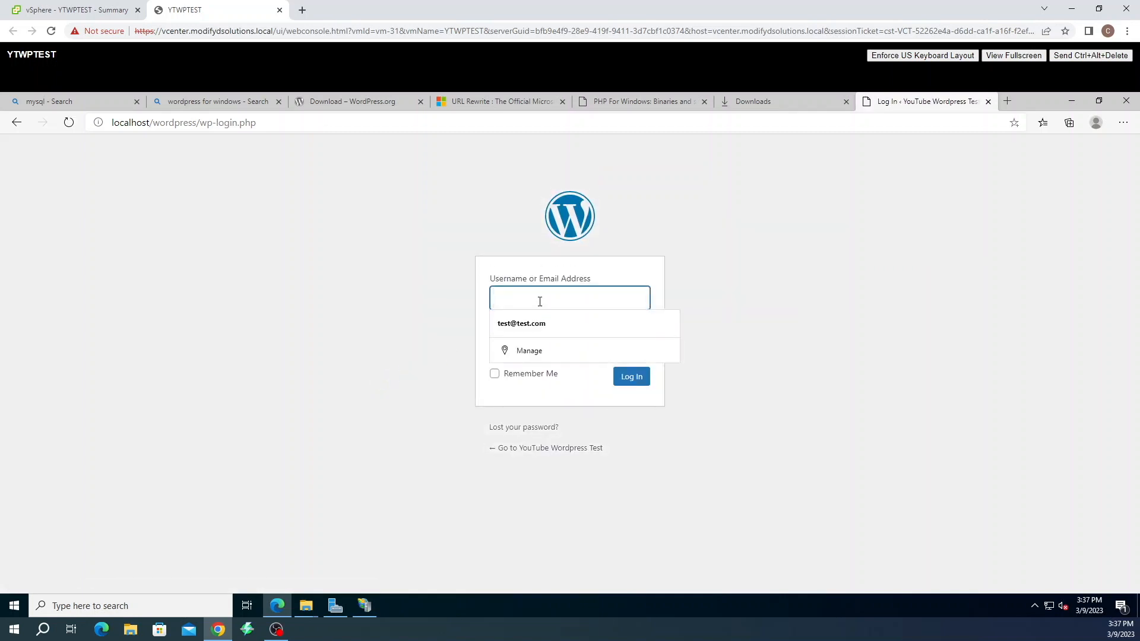
type("test")
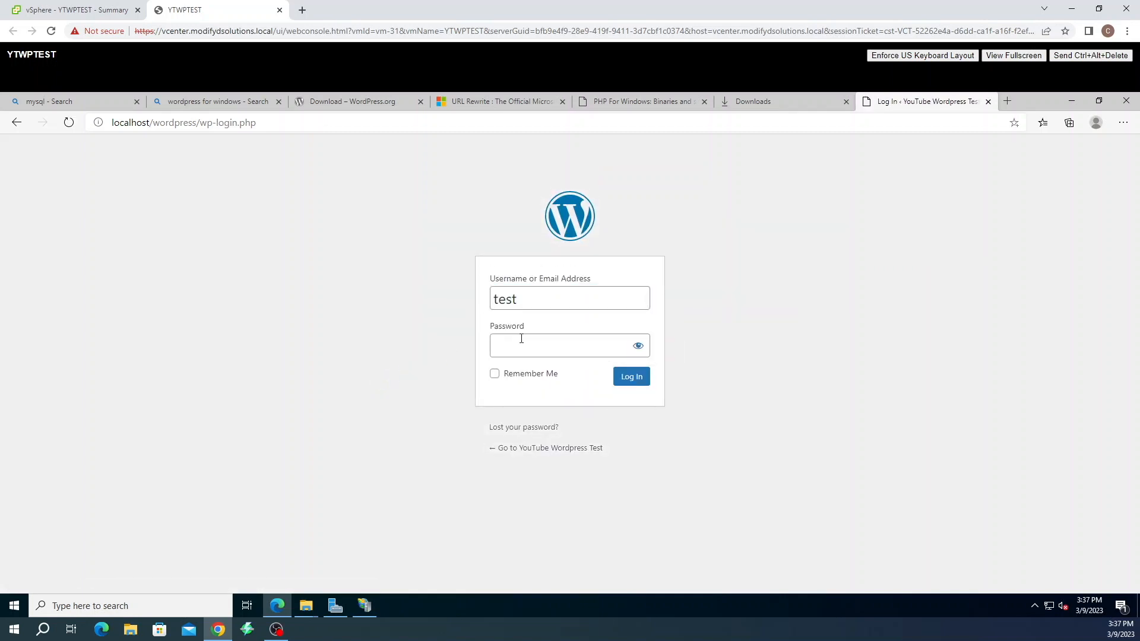
left_click(524, 346)
type("test")
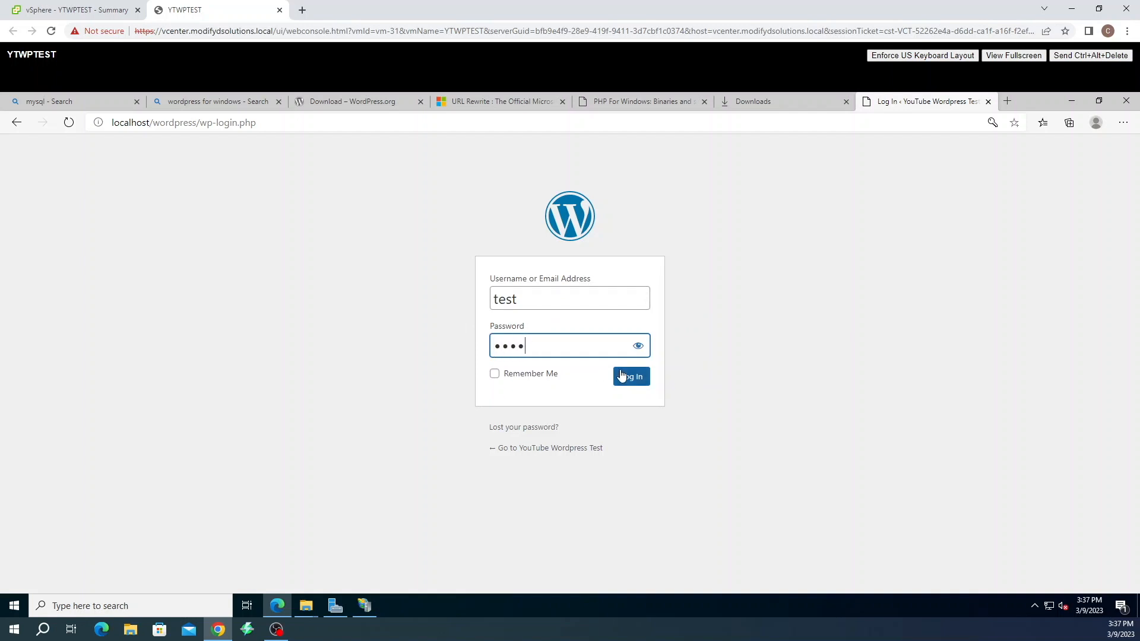
left_click(625, 377)
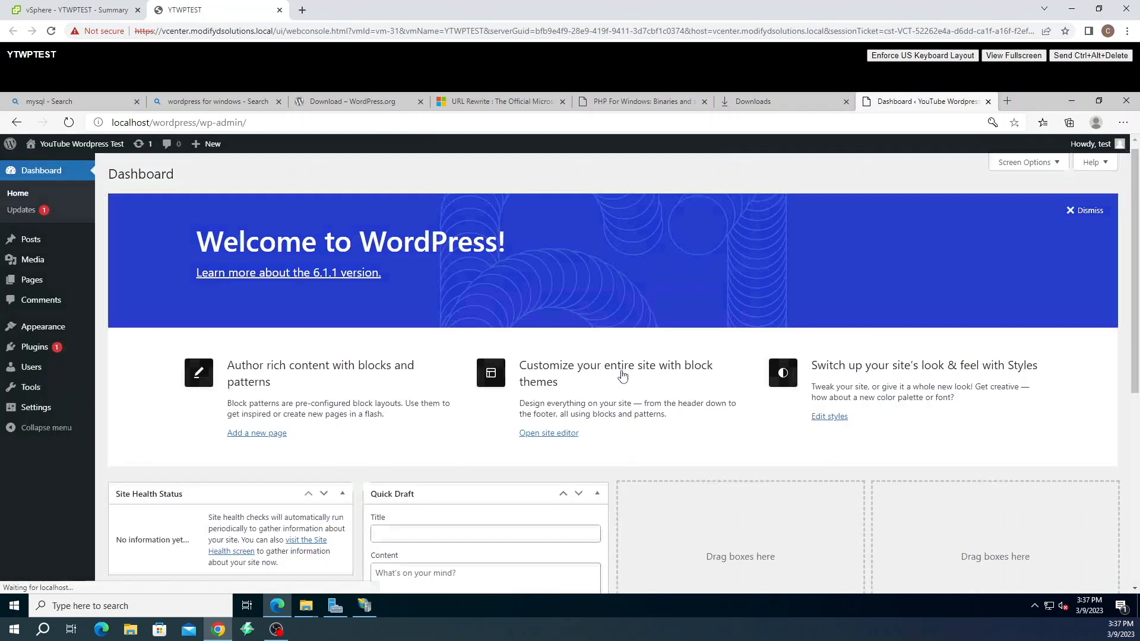